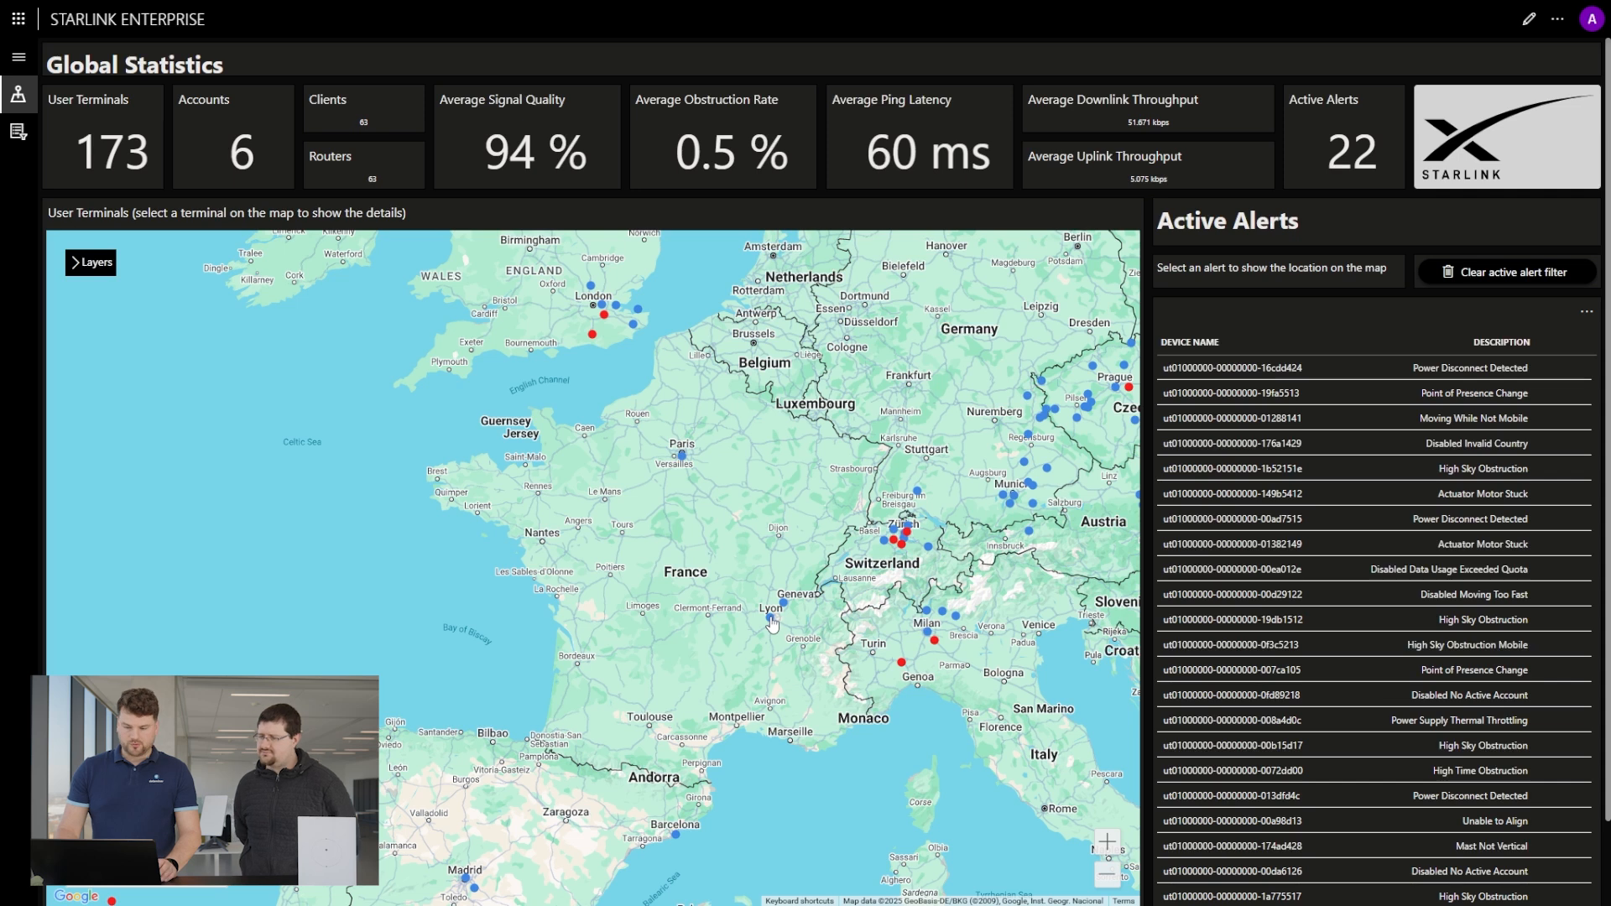
# View the details of the user terminal near Lyon on the map and close them.
pyautogui.click(771, 620)
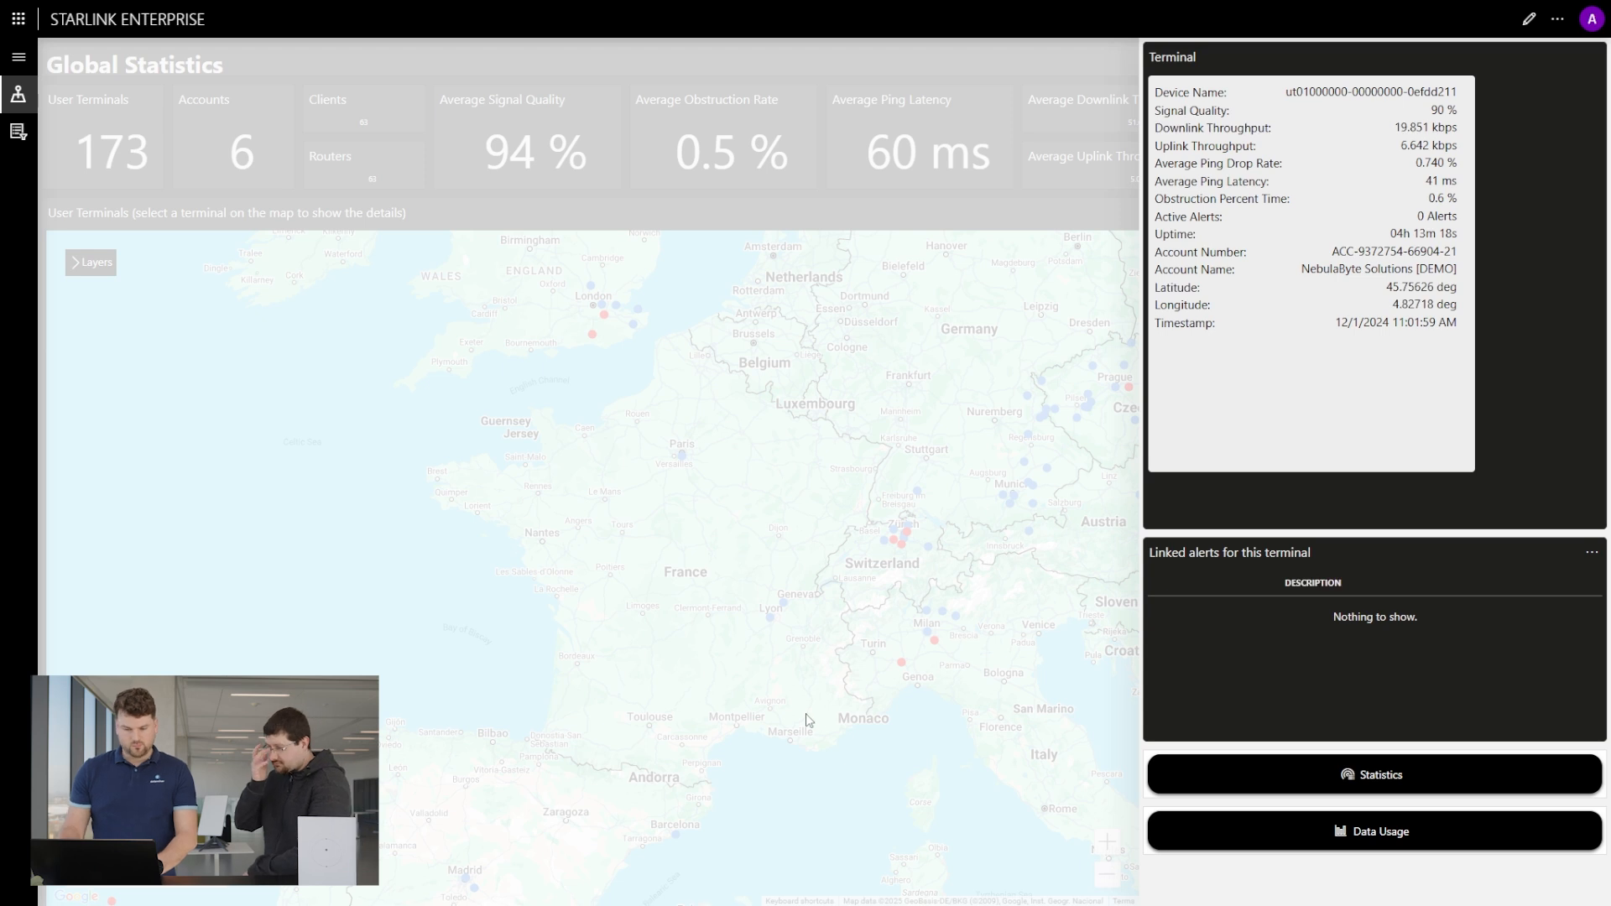
pyautogui.click(851, 783)
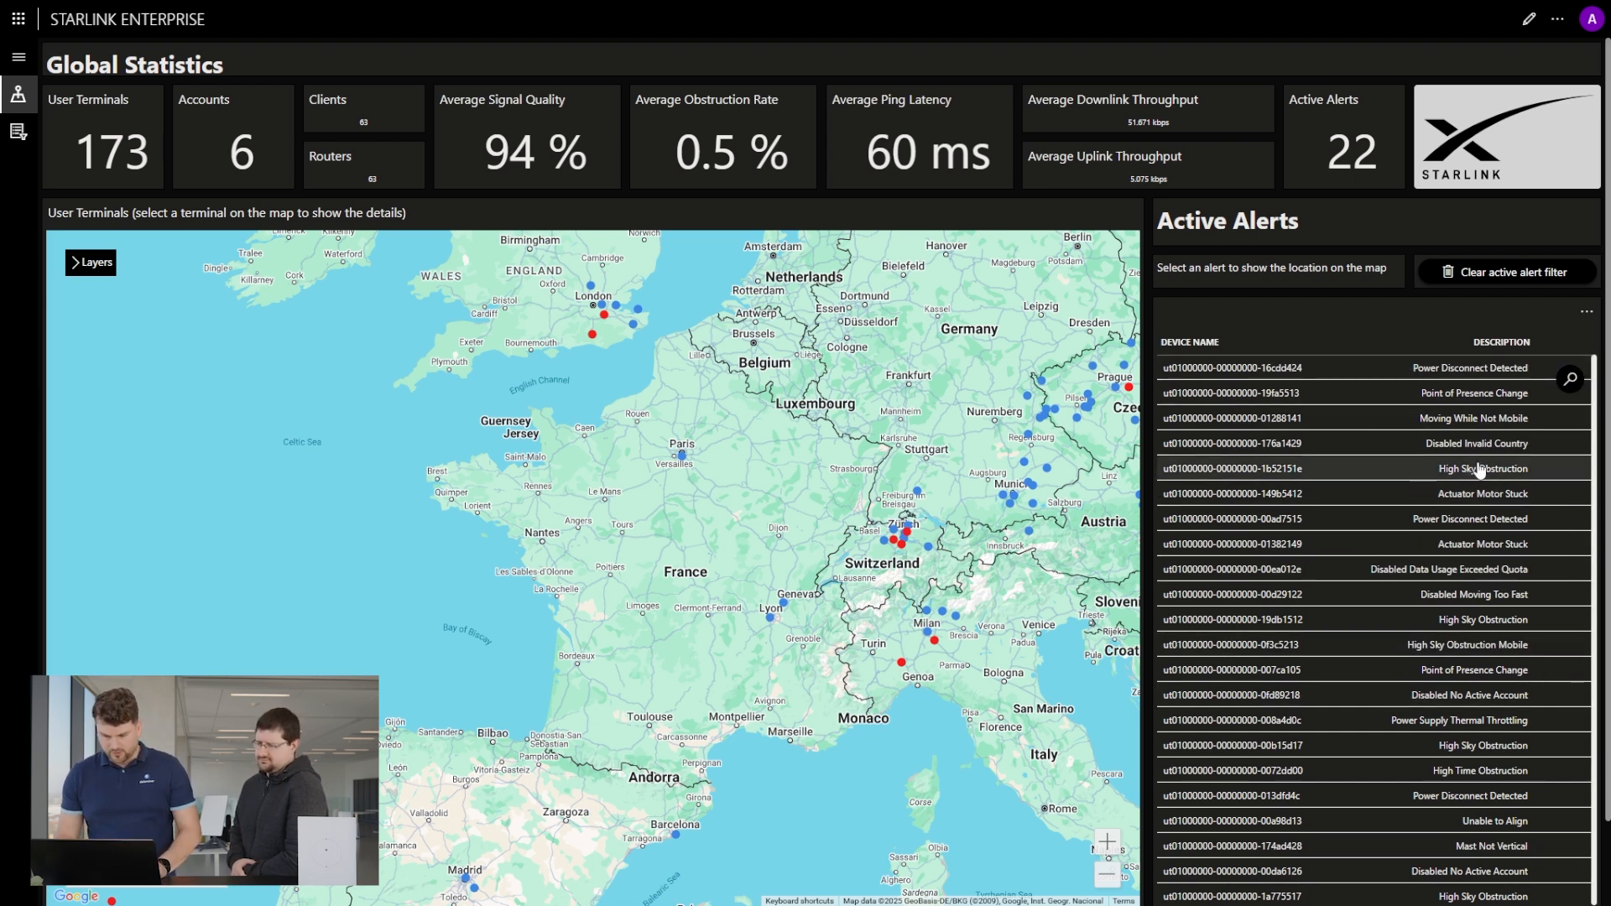
pyautogui.click(1505, 476)
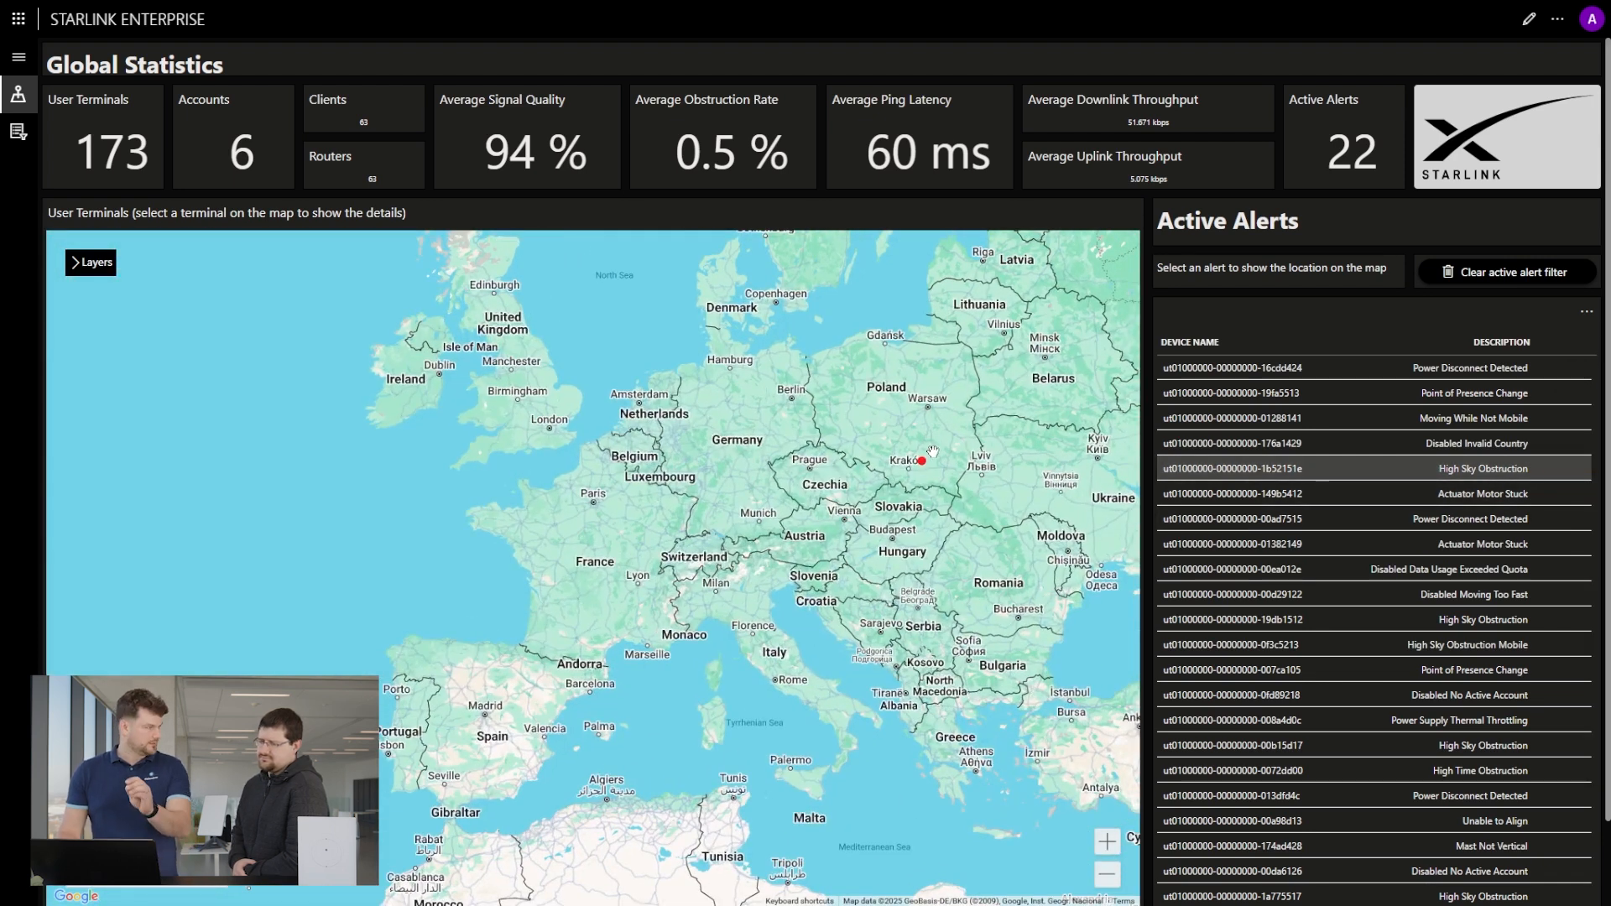
pyautogui.scroll(2, 923, 453)
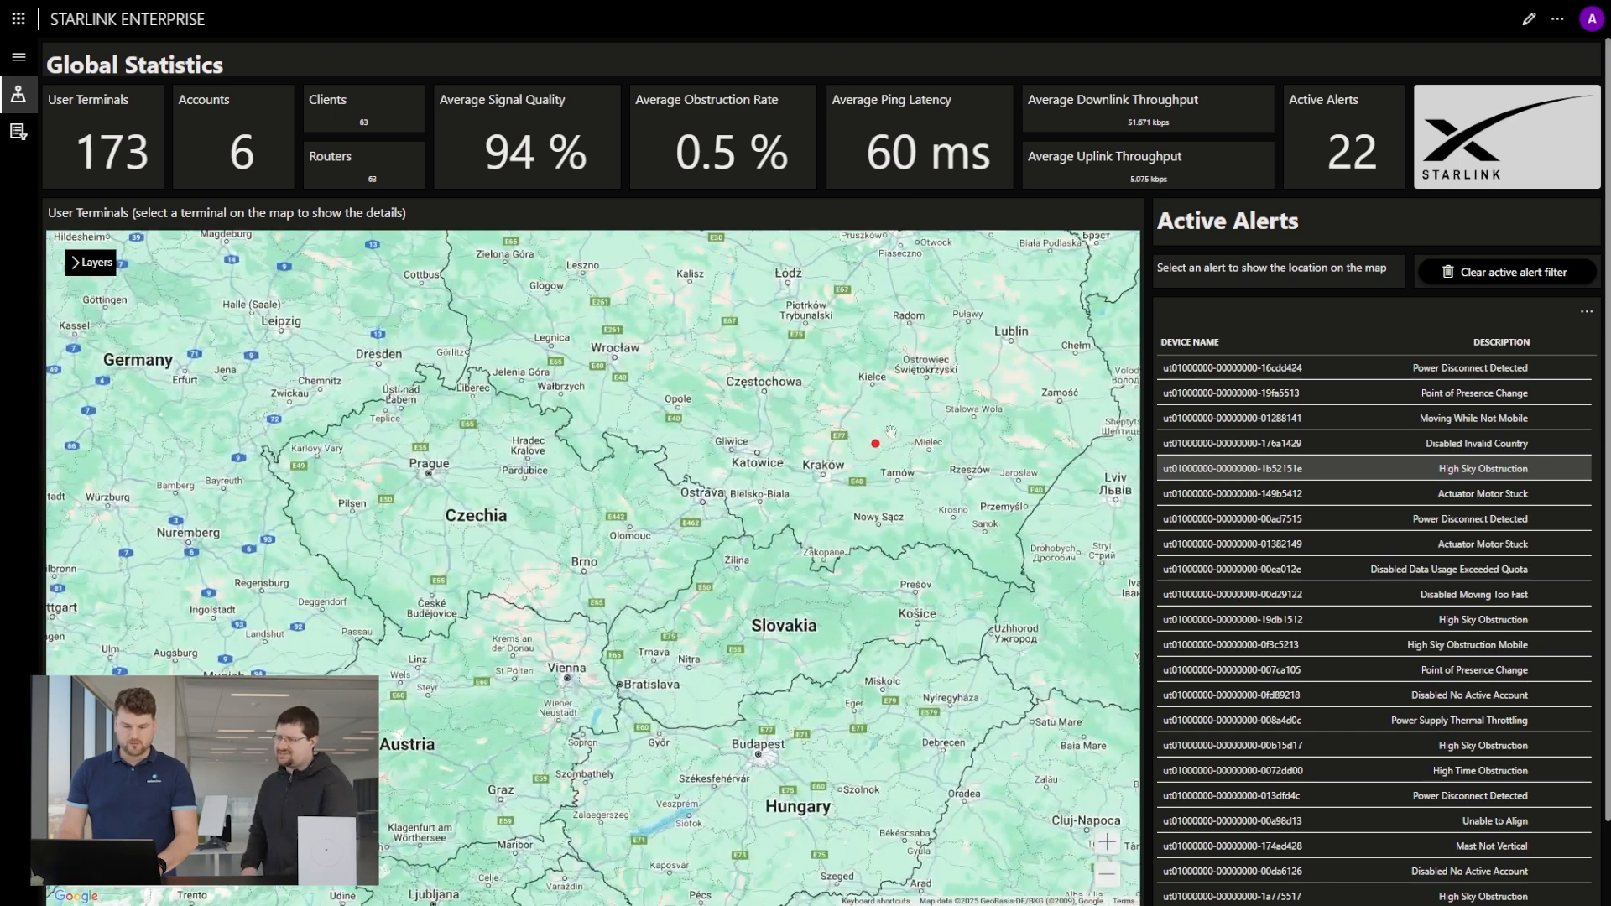
pyautogui.click(877, 448)
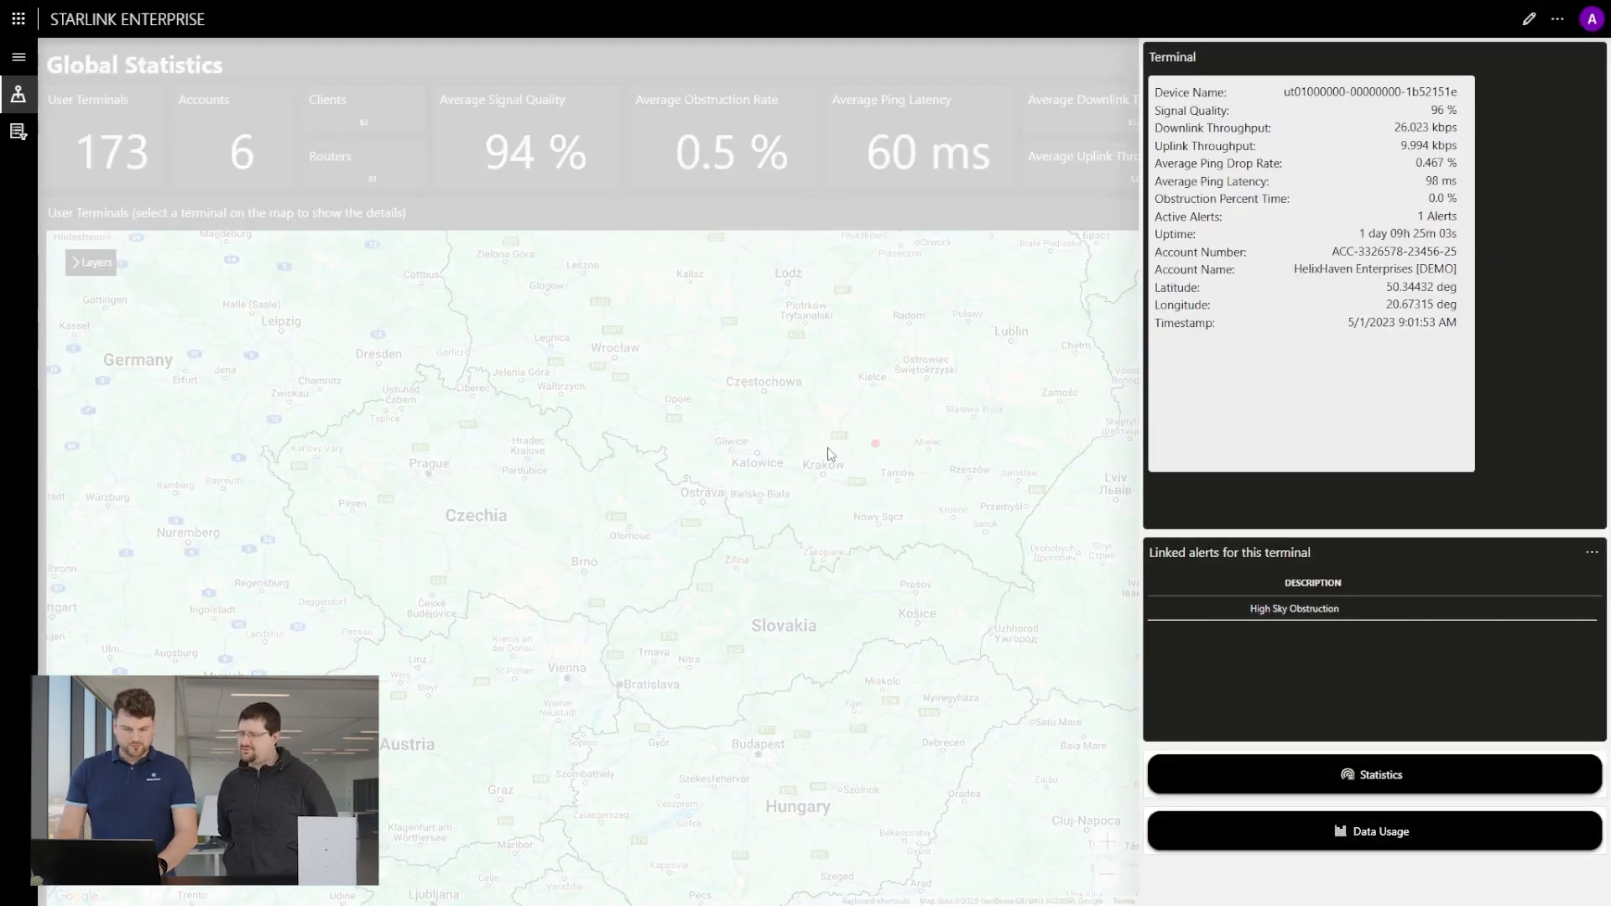
pyautogui.click(1351, 776)
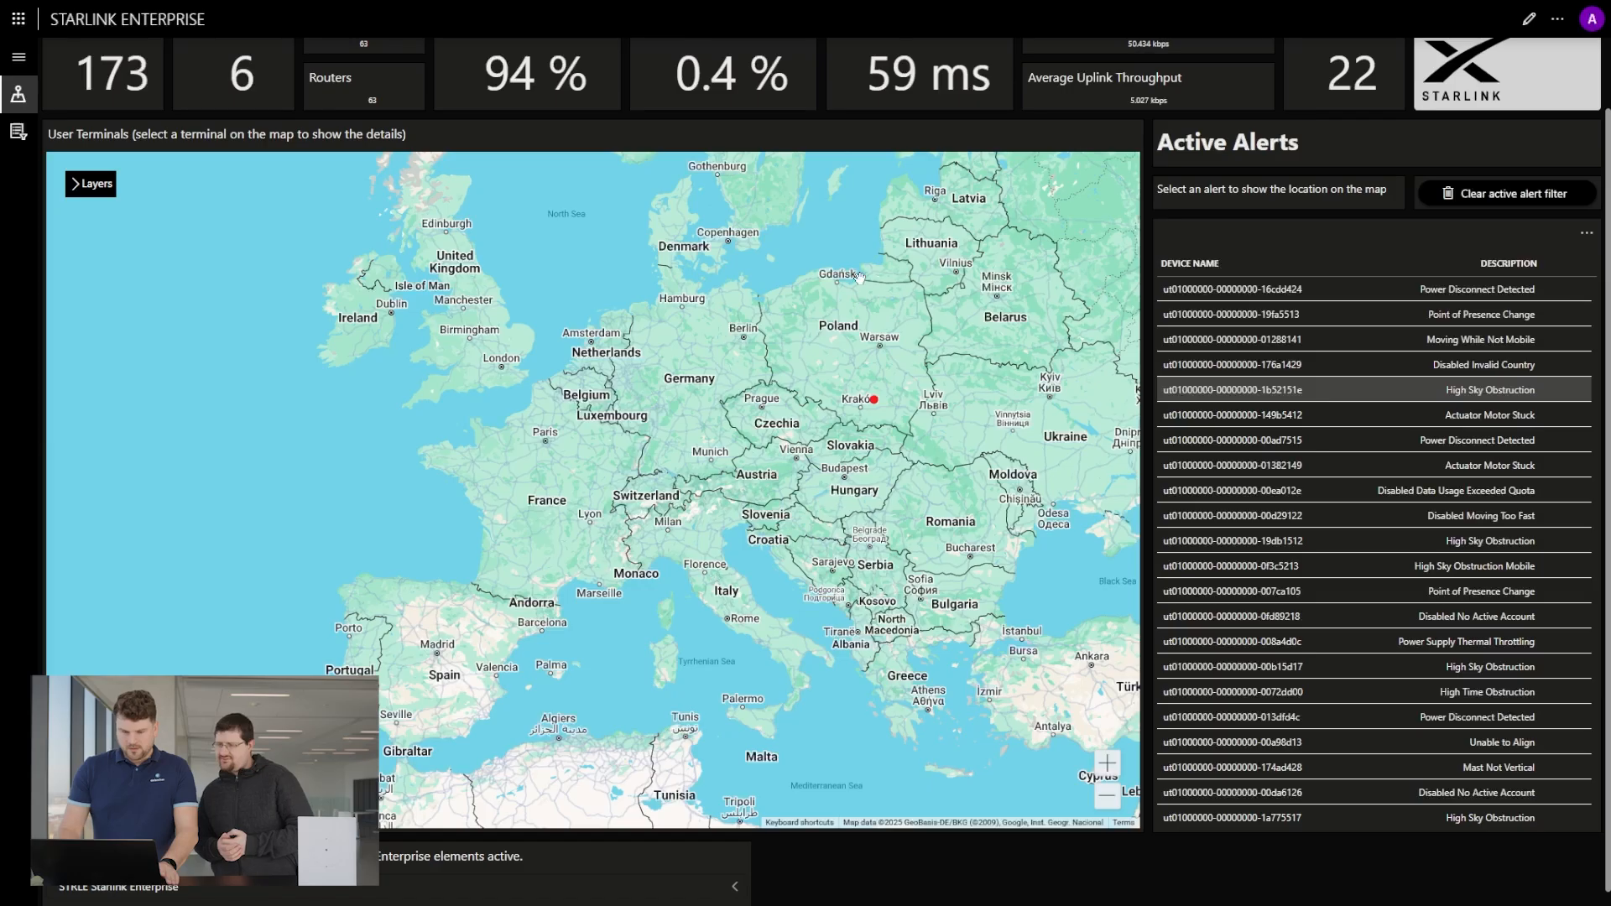
# Reopen the details of the alerting terminal near Kraków from the map and show its statistics again.
pyautogui.scroll(3, 887, 434)
pyautogui.click(882, 449)
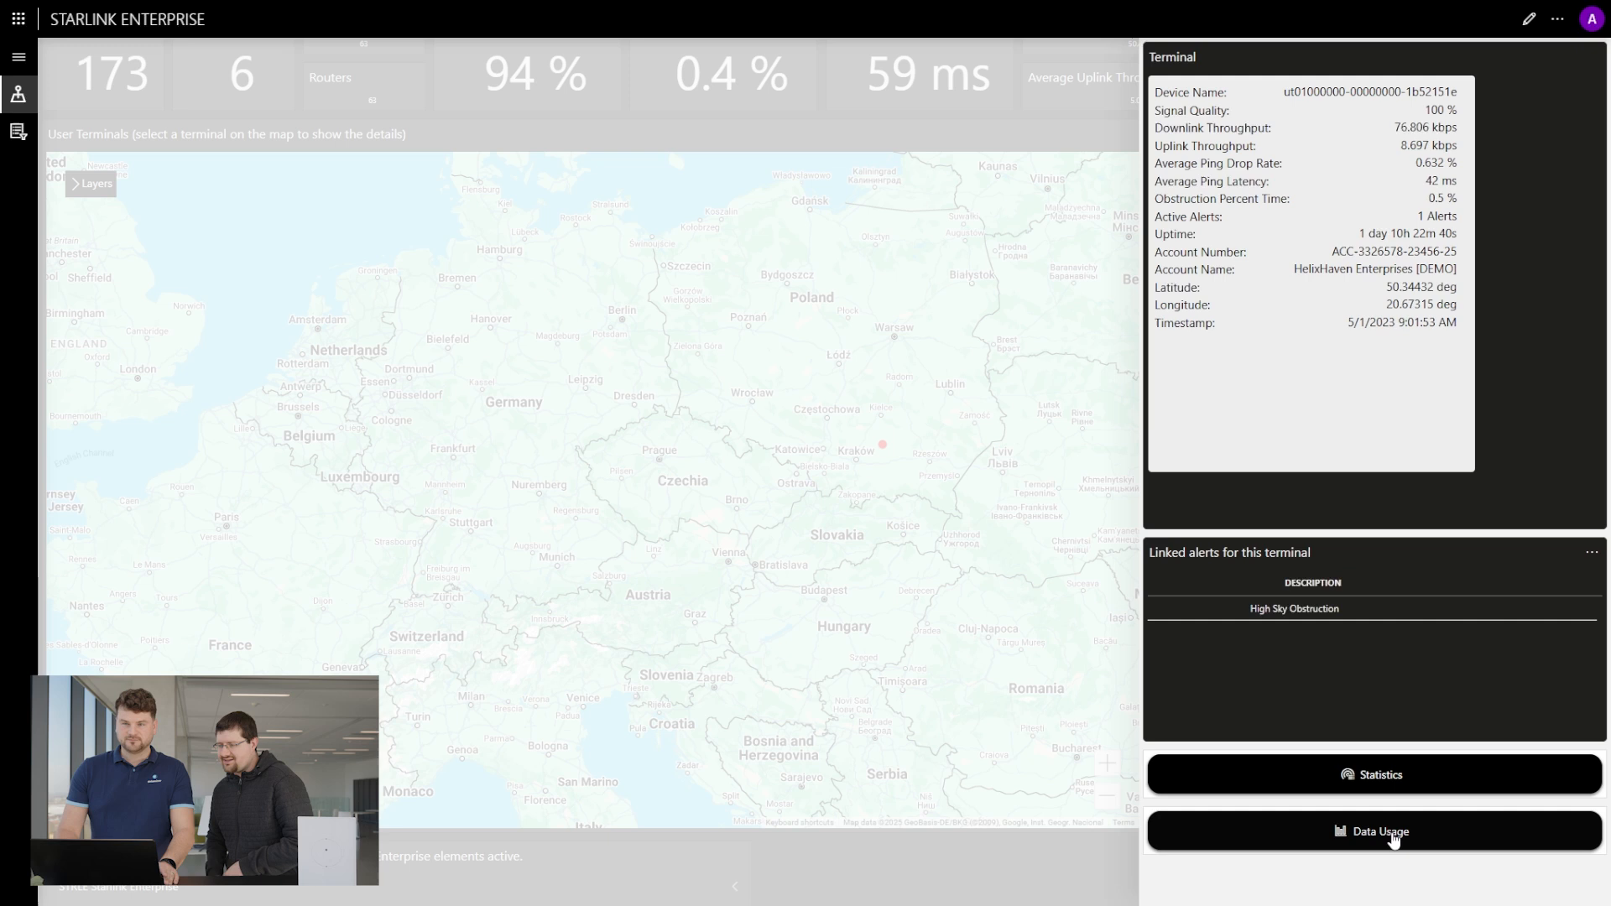
pyautogui.click(1409, 779)
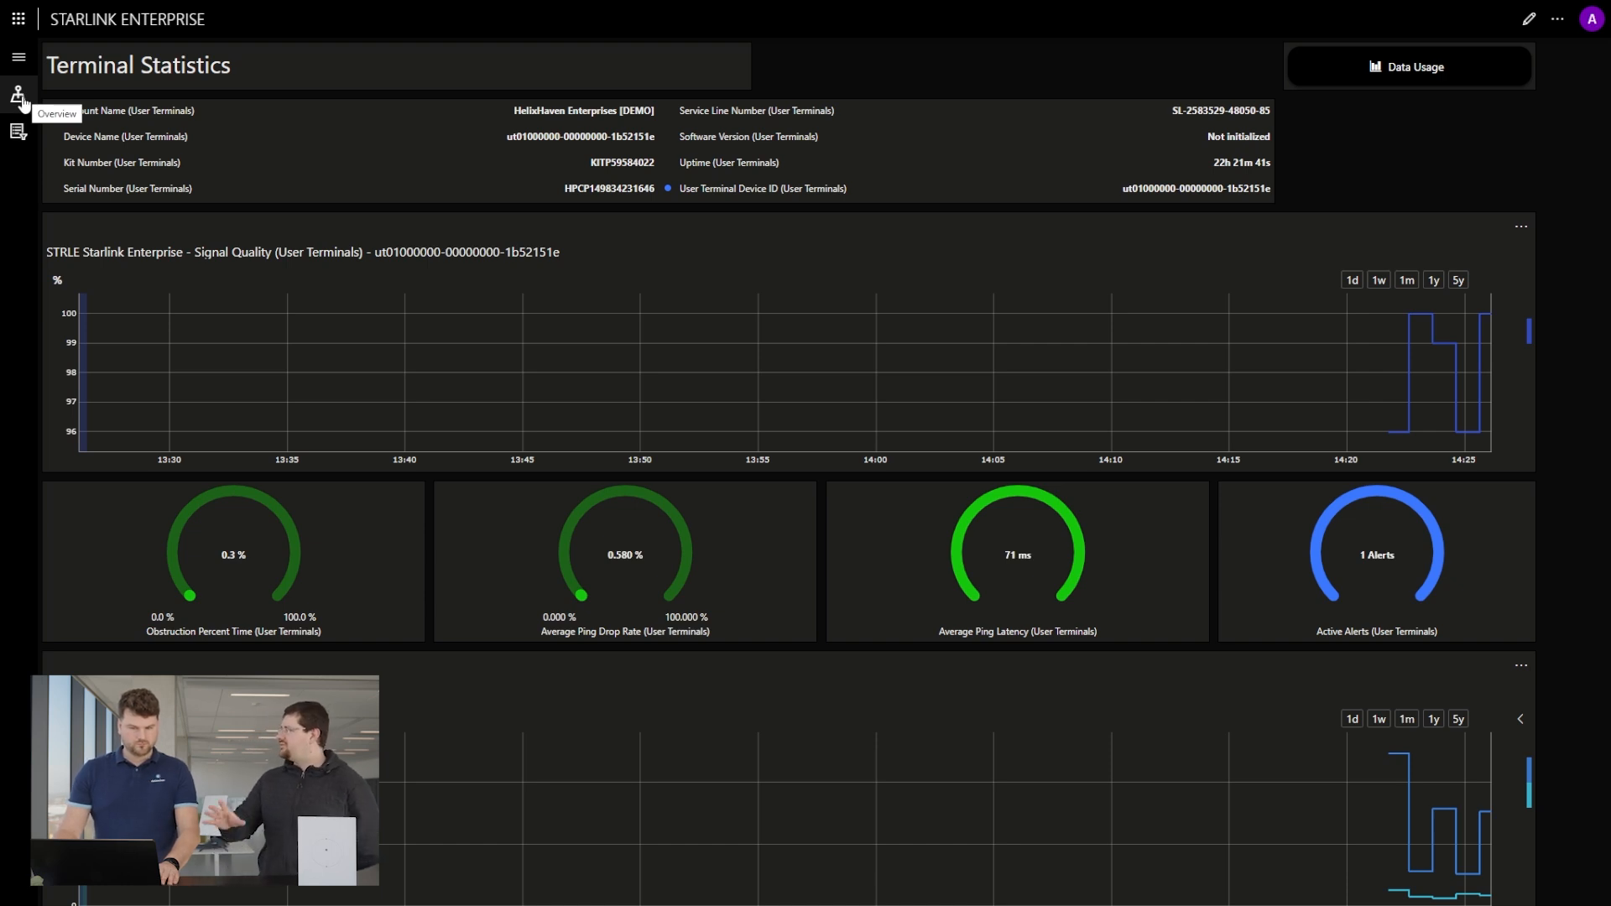
# Return to the global overview and clear the active alert filter so the map covers all terminals.
pyautogui.click(20, 98)
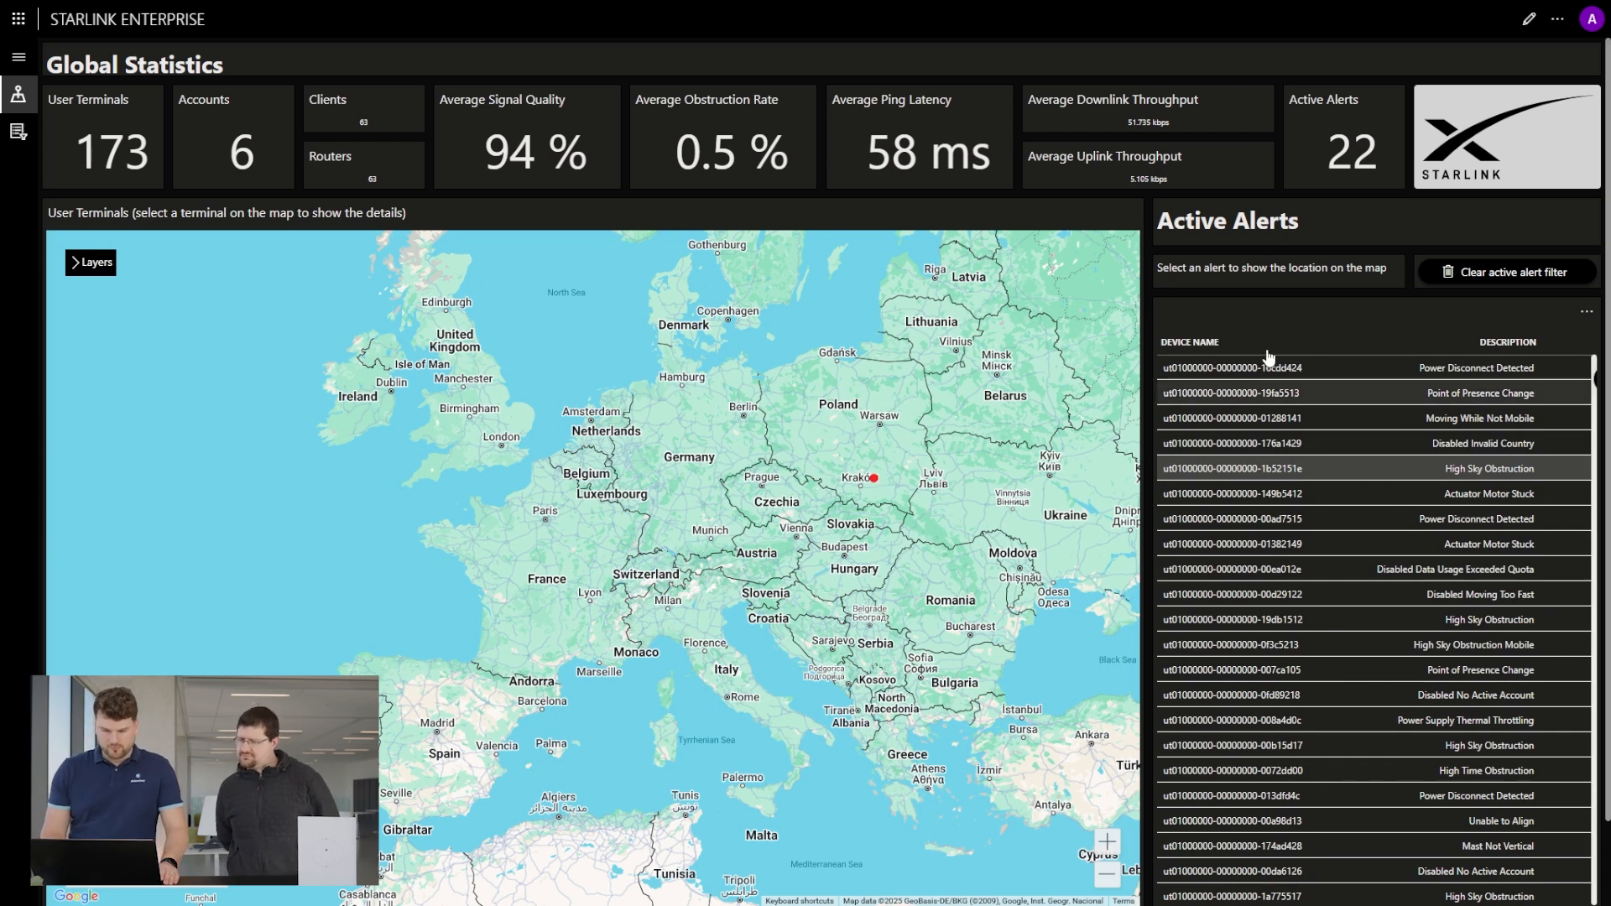
pyautogui.click(1502, 272)
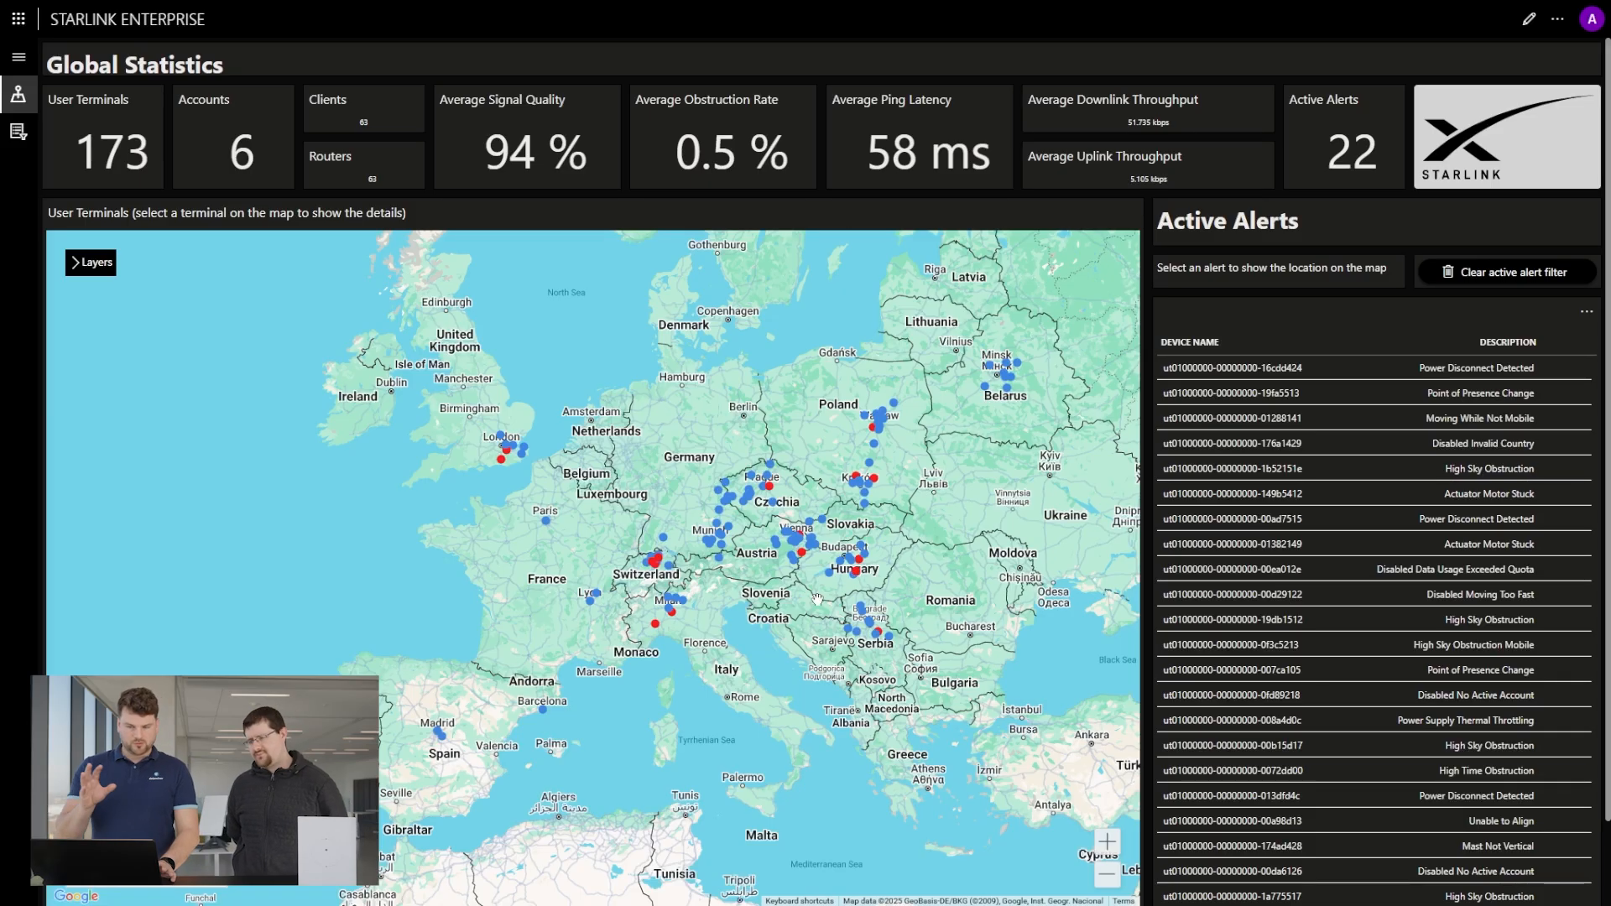
pyautogui.click(19, 141)
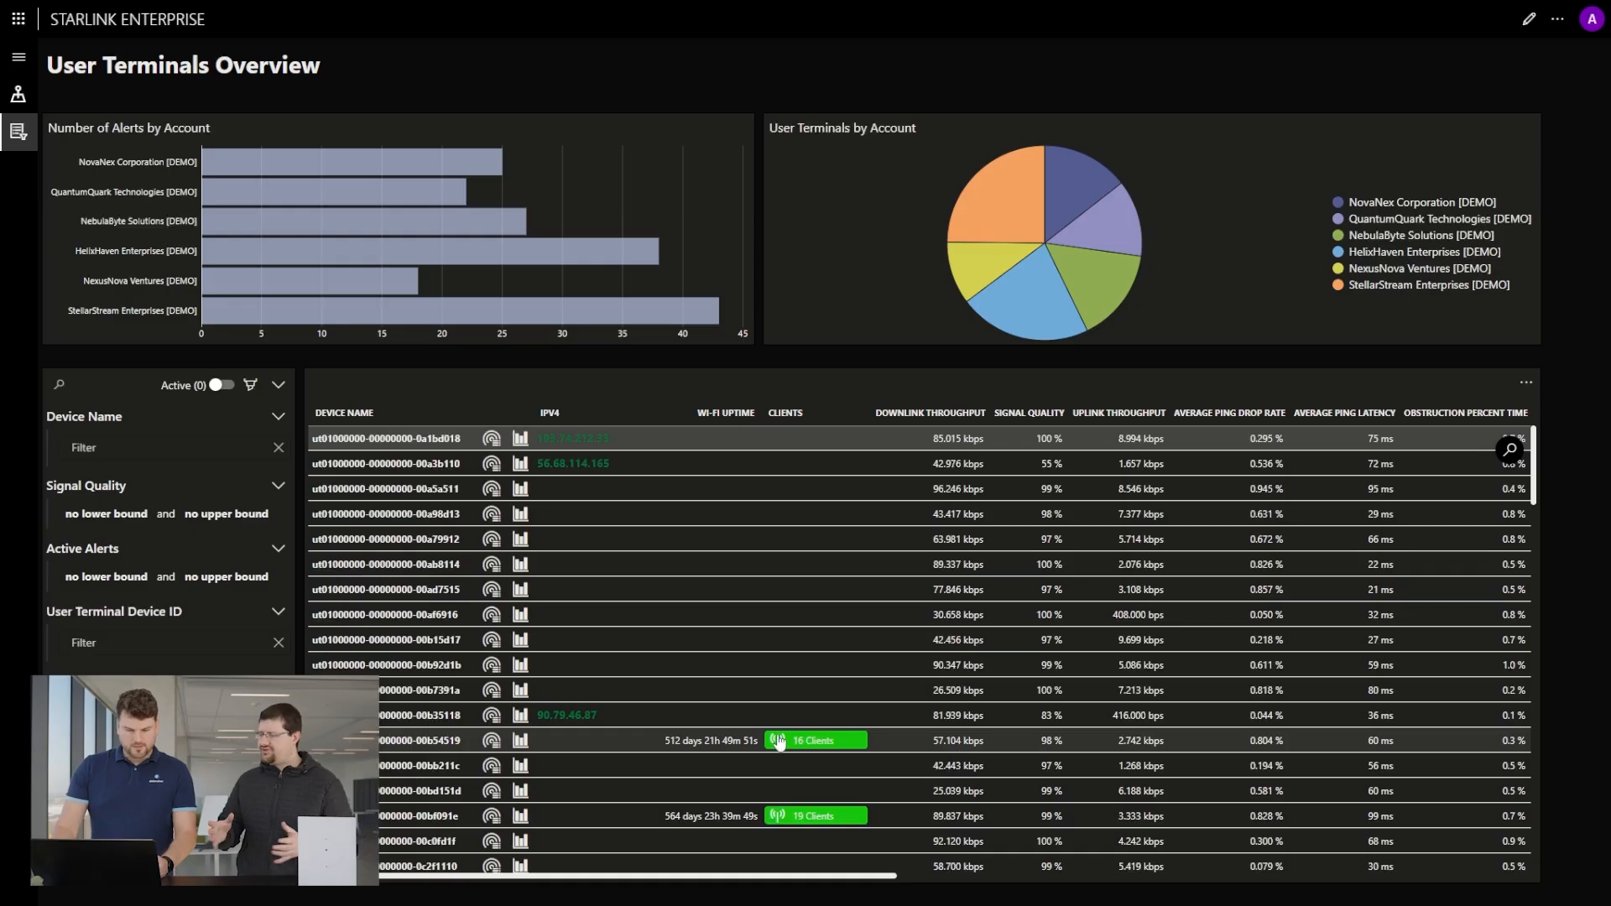
pyautogui.scroll(-2, 783, 742)
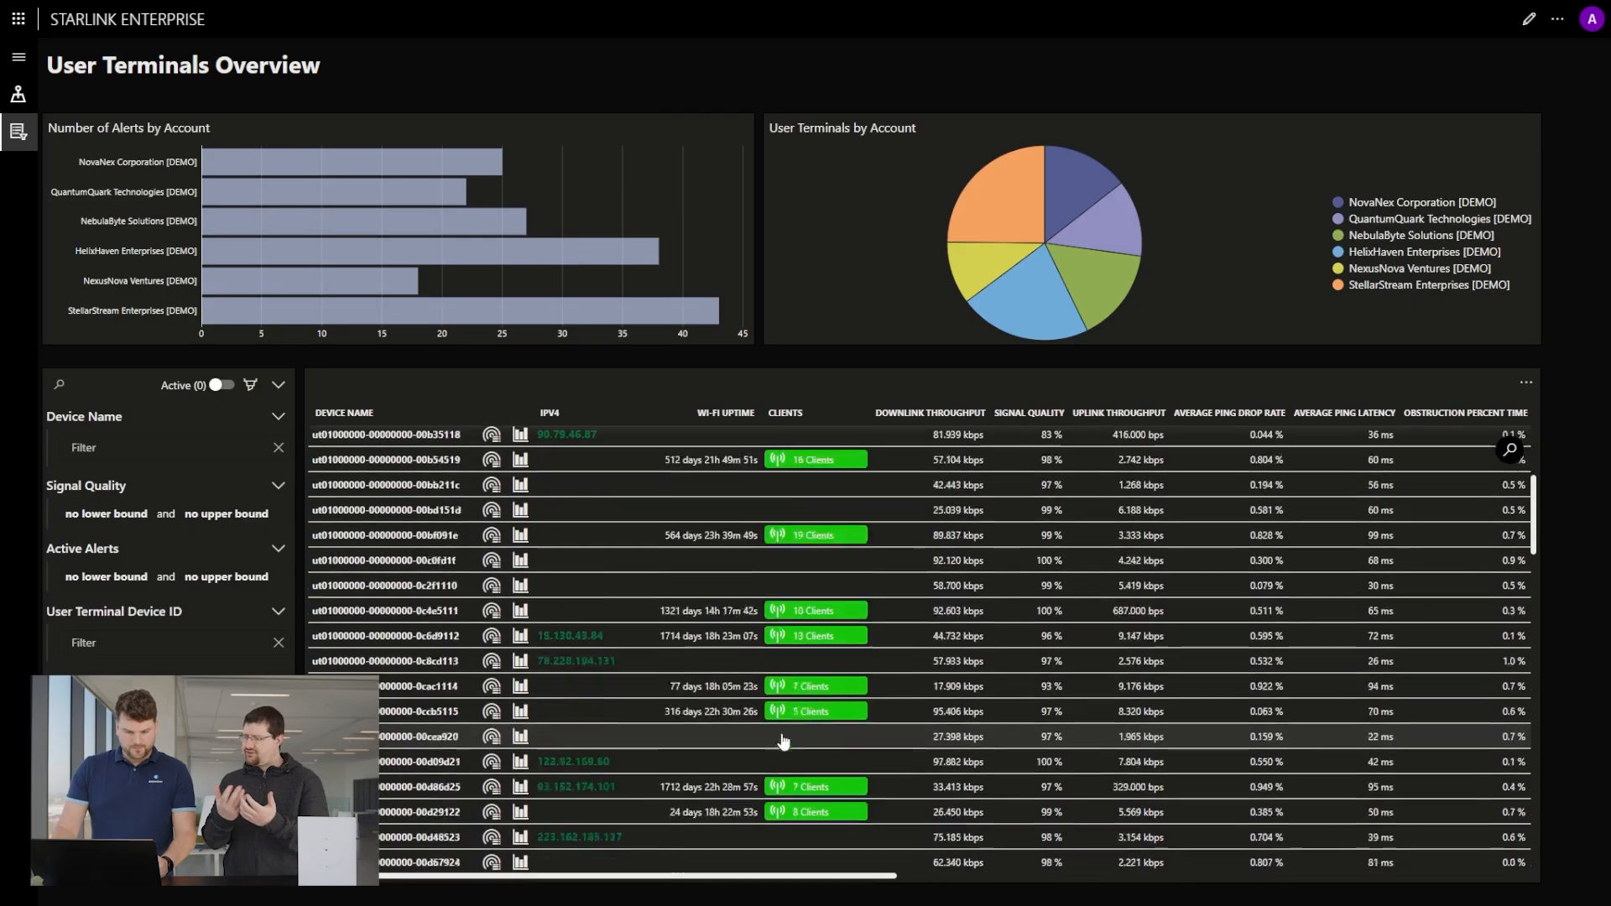
pyautogui.scroll(-1, 783, 742)
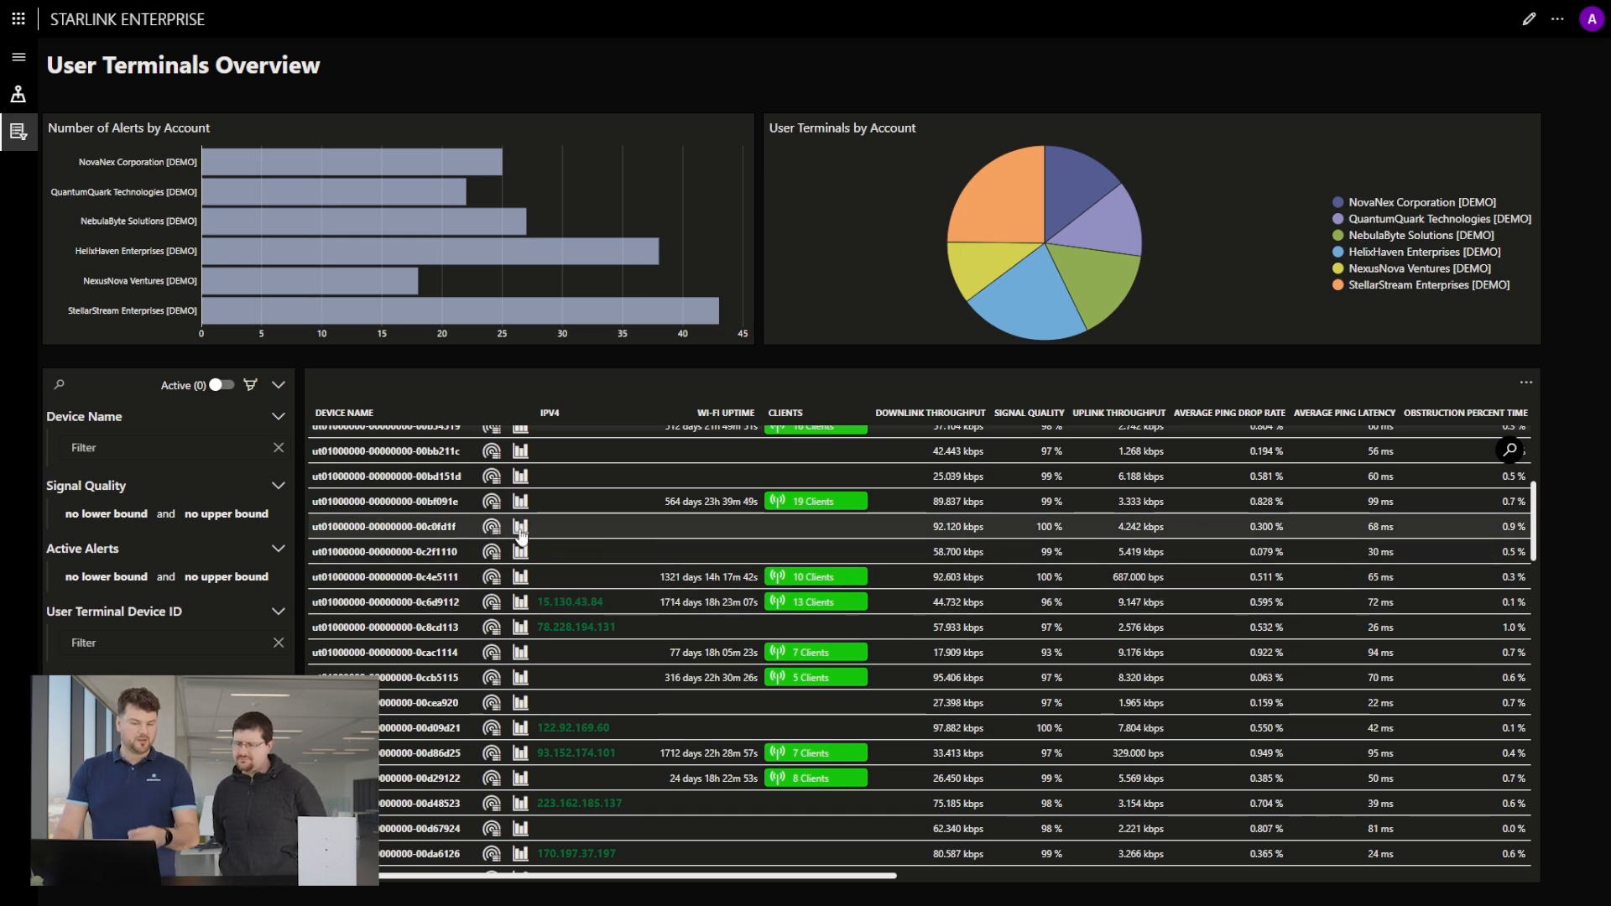
pyautogui.click(445, 536)
pyautogui.click(521, 529)
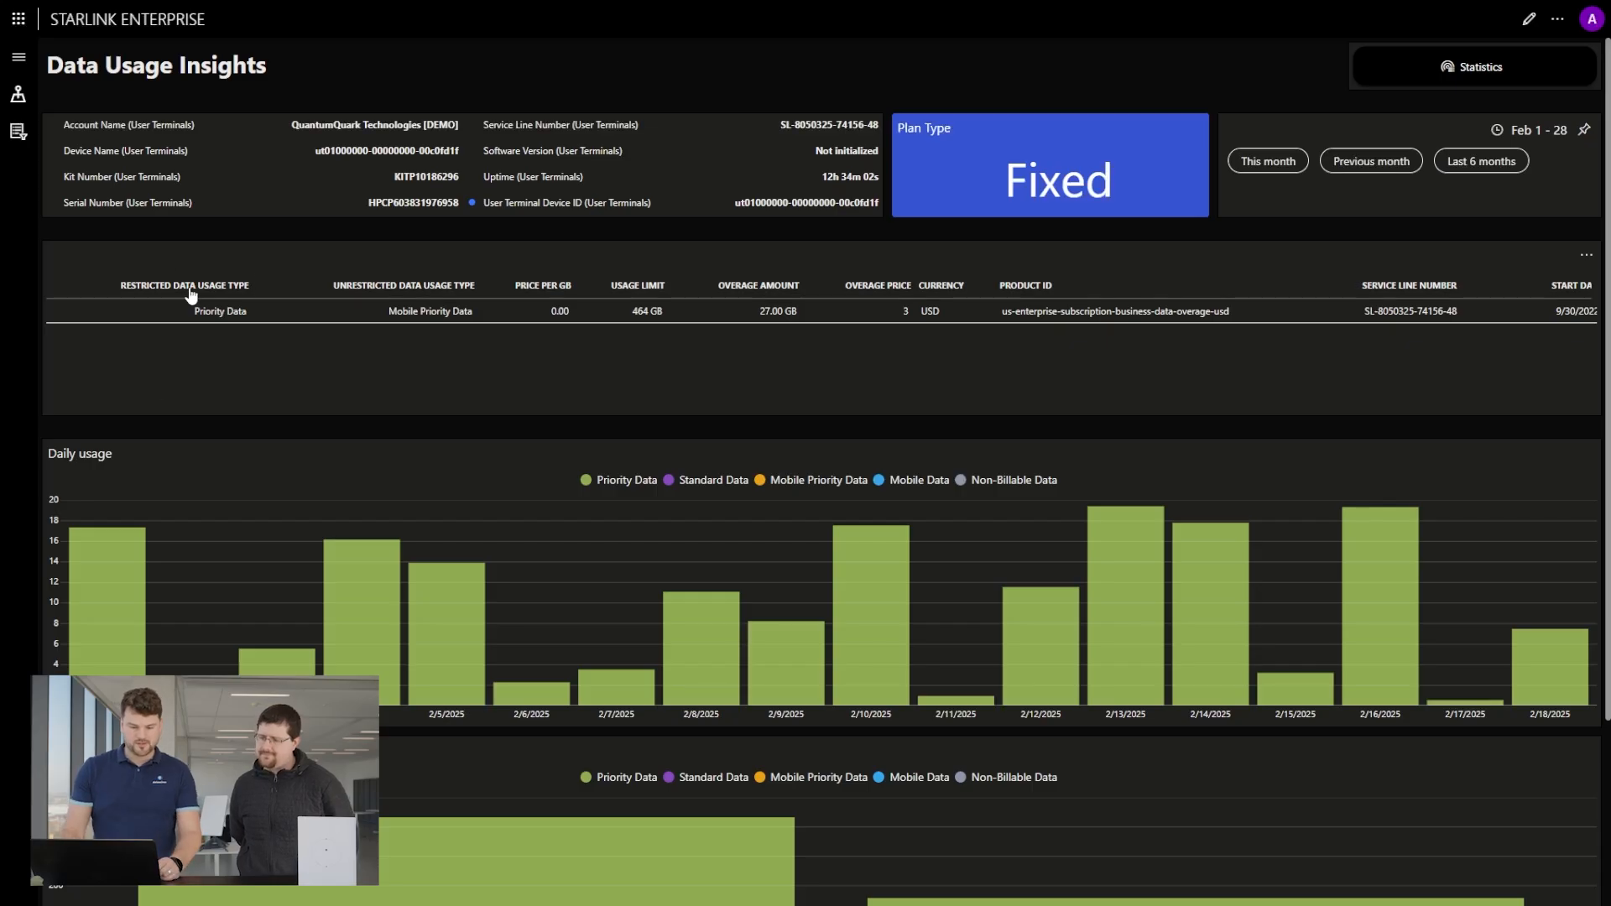
# Review the terminal's daily and monthly data usage, showing the previous month and finally the last 6 months.
pyautogui.scroll(-1, 1599, 745)
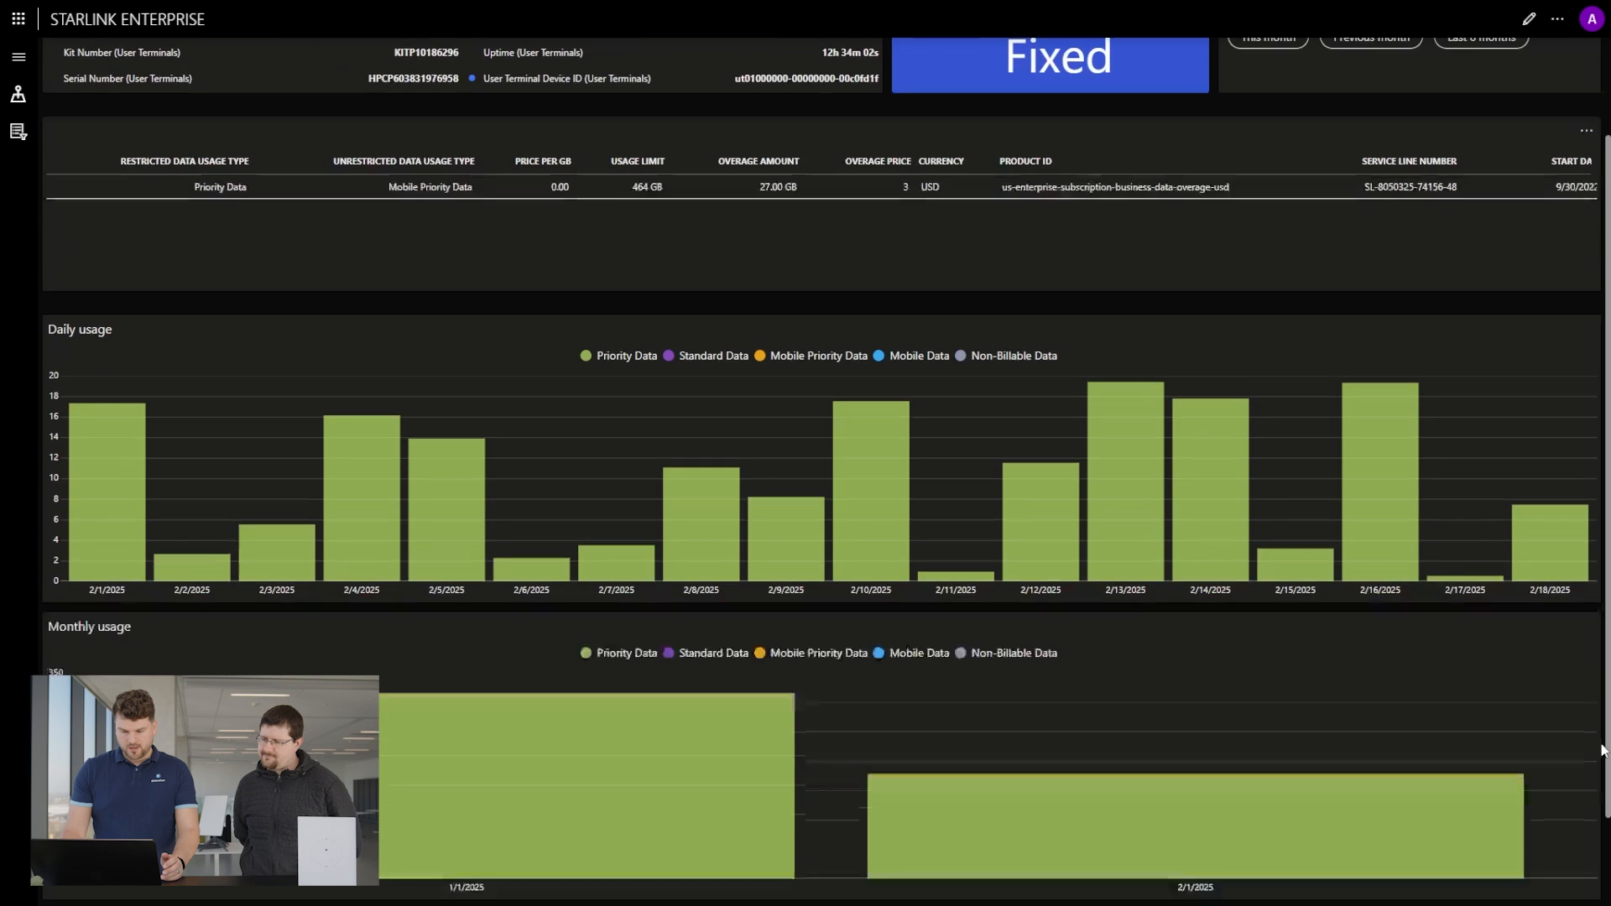
pyautogui.scroll(1, 1601, 745)
pyautogui.scroll(-2, 551, 849)
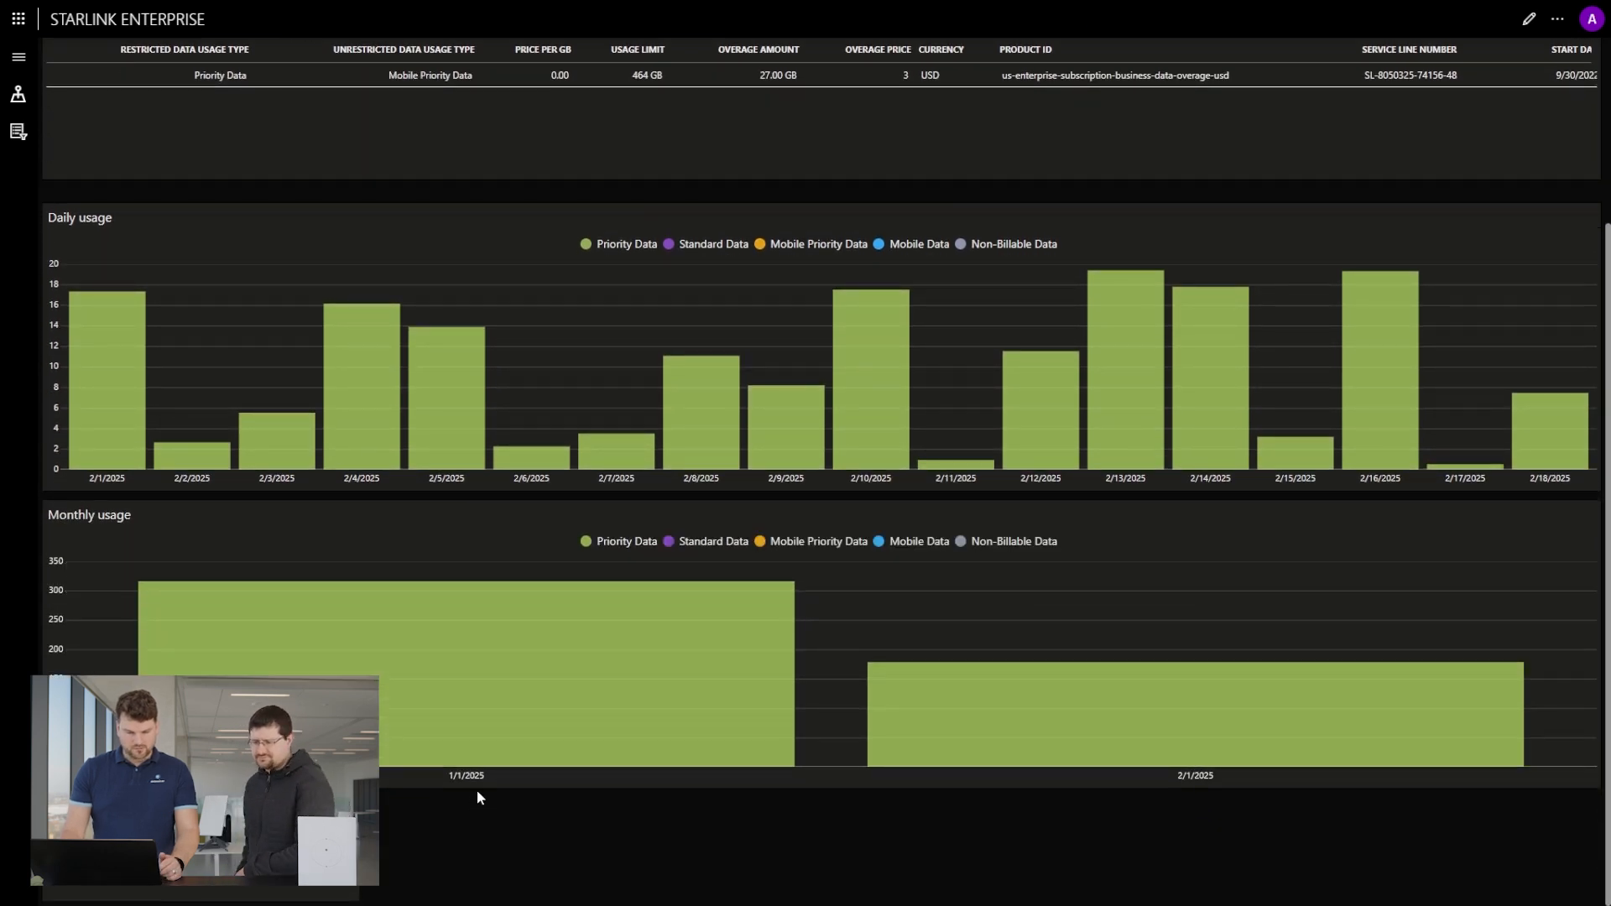
pyautogui.scroll(1, 478, 793)
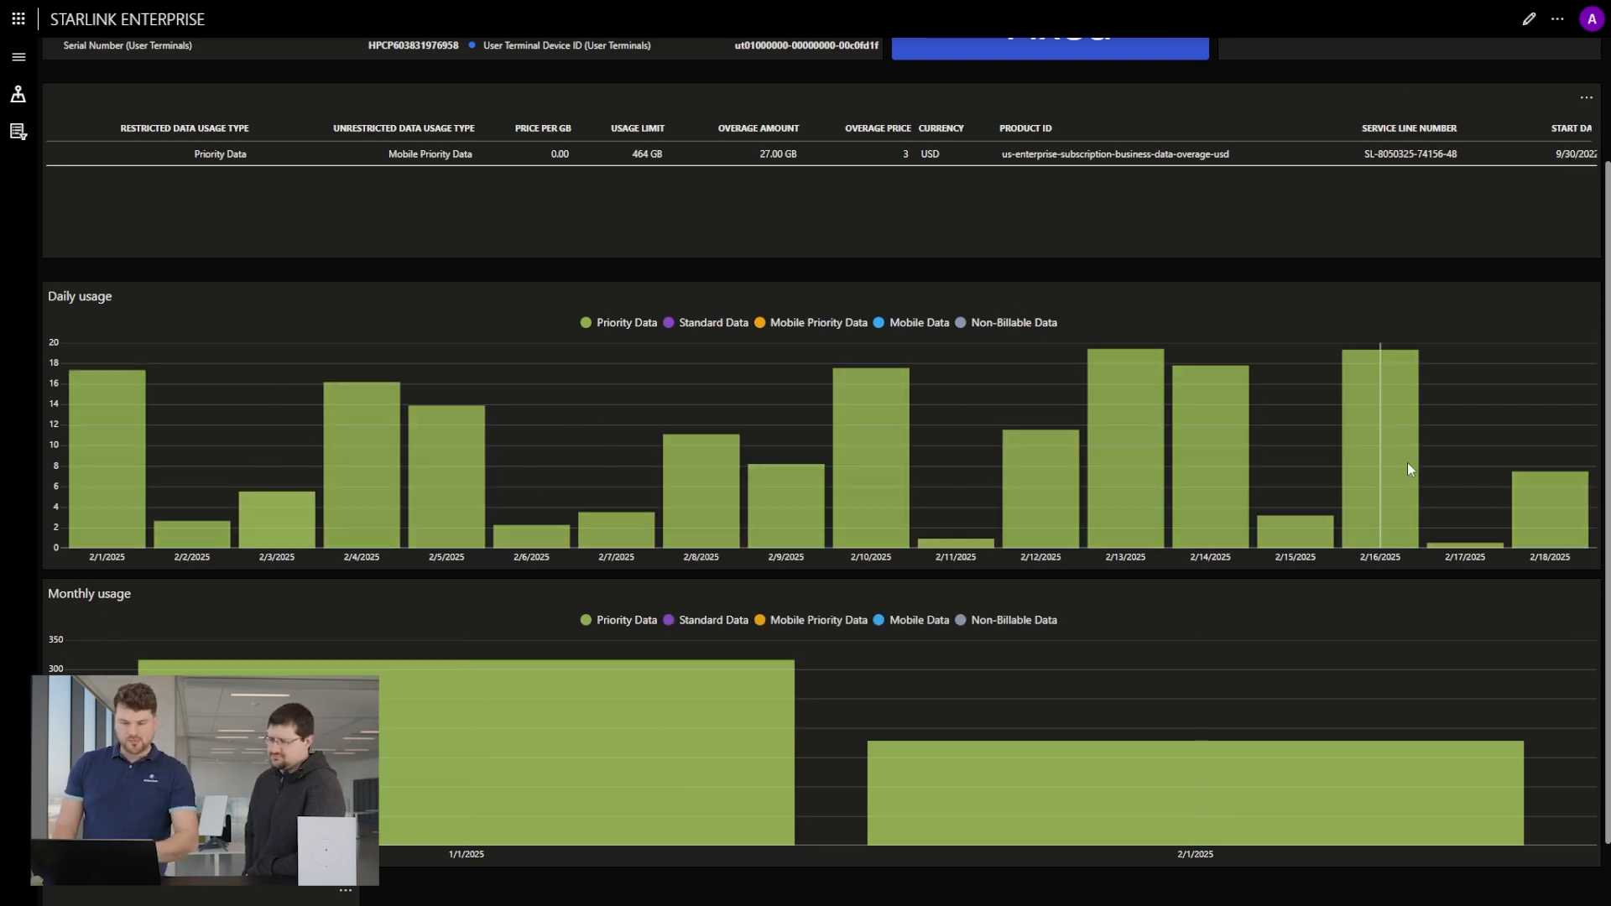
pyautogui.scroll(2, 1401, 436)
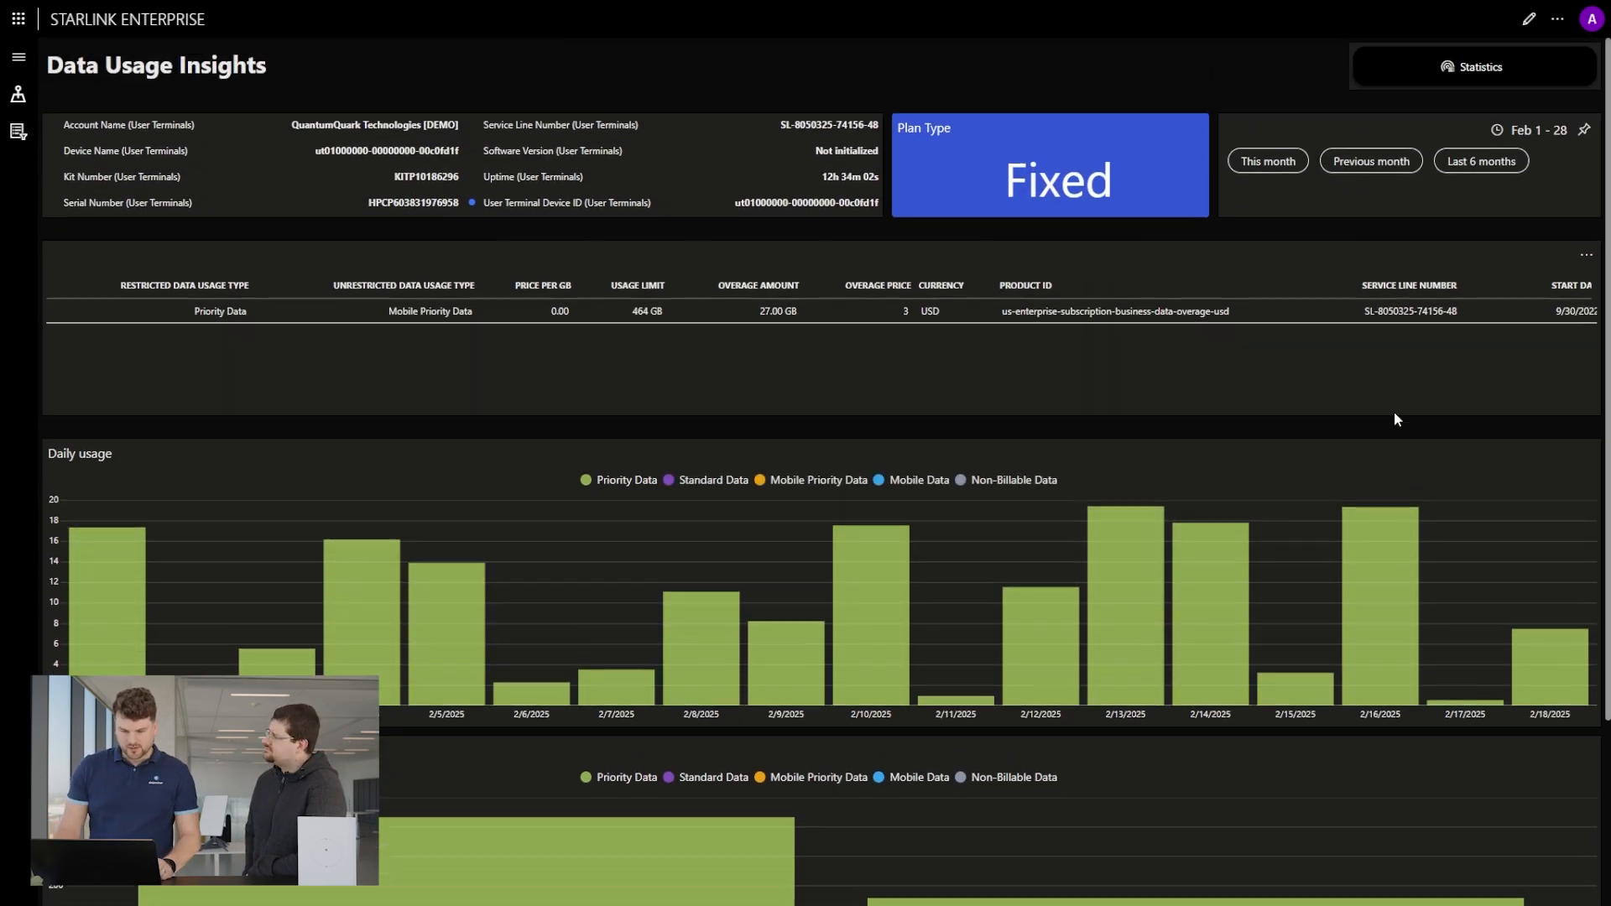
pyautogui.click(1373, 166)
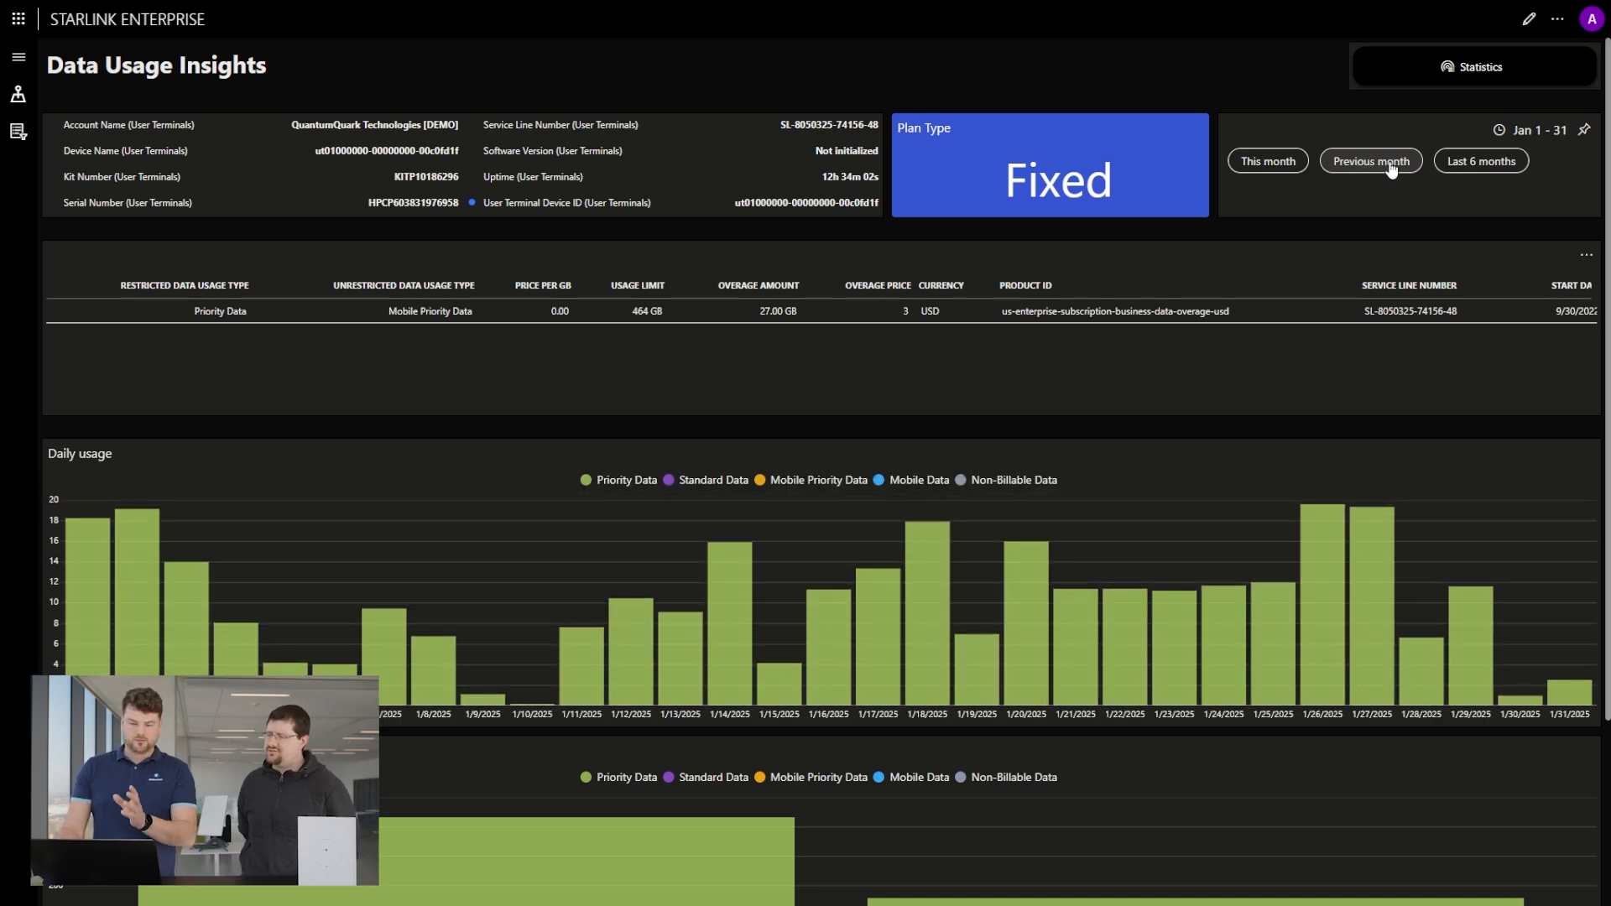
pyautogui.click(1486, 167)
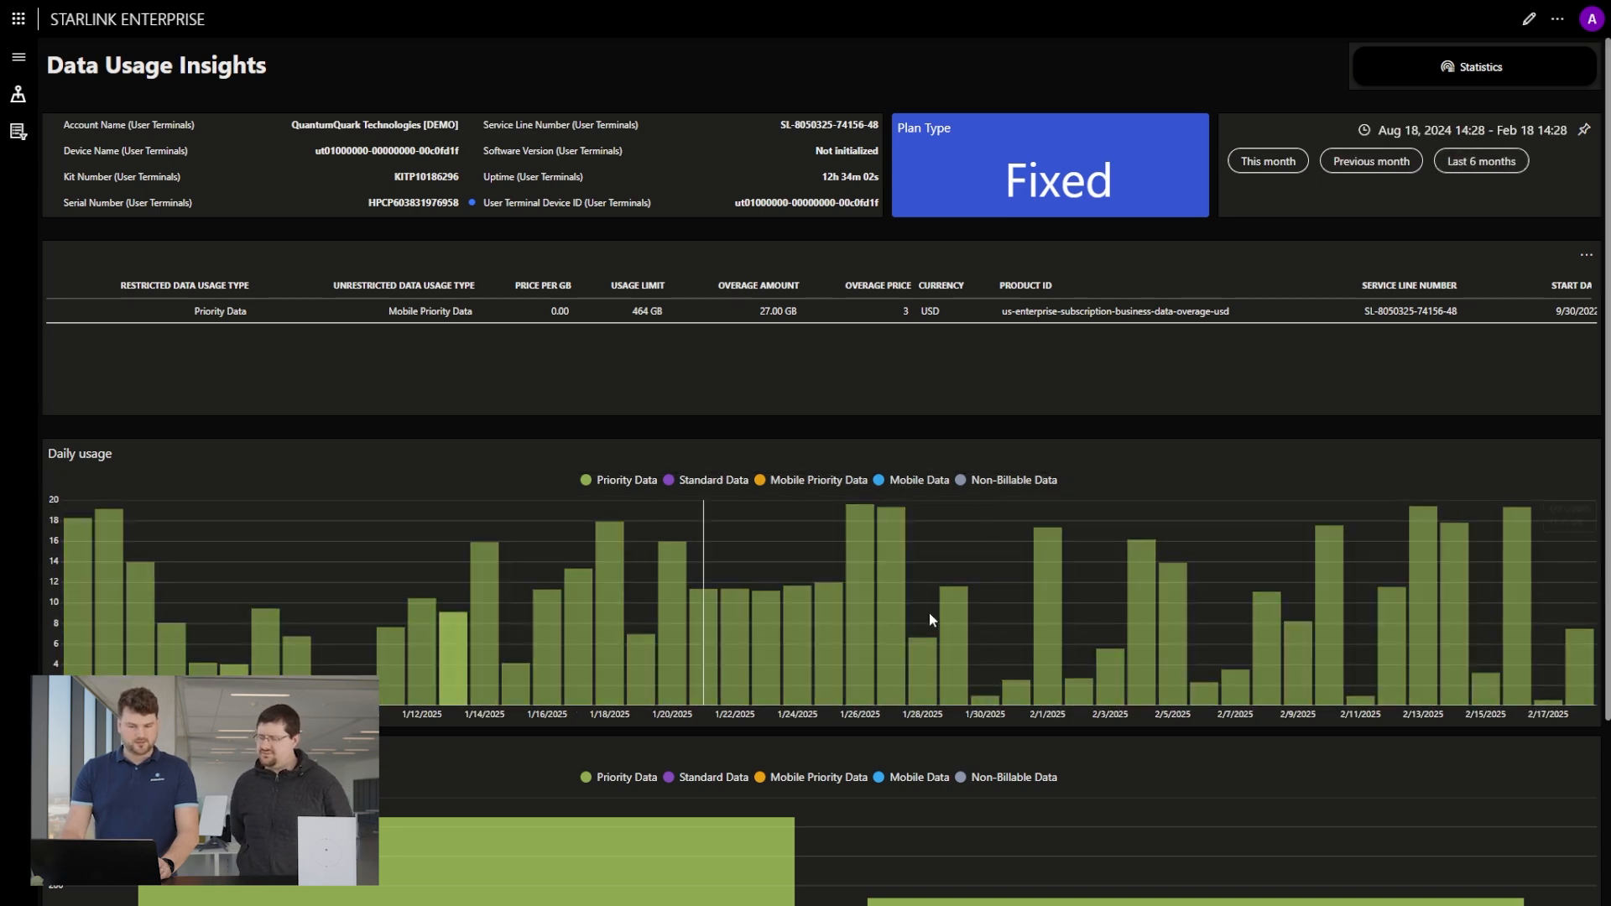
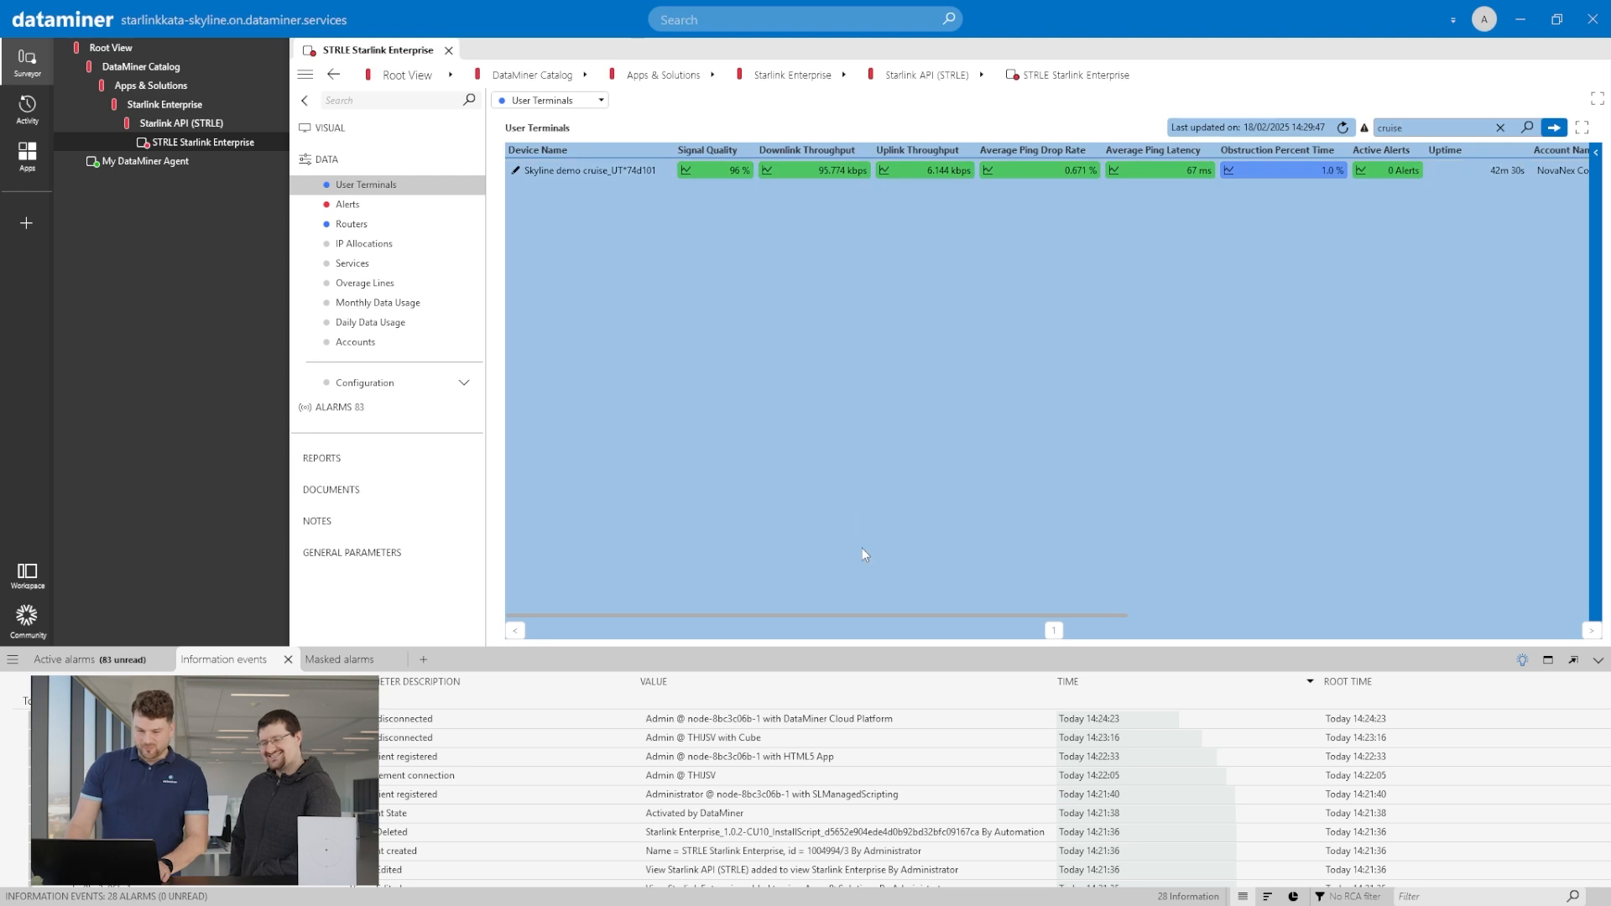
# Open the latitude trend of the cruise terminal from the User Terminals table and adjust the displayed time range.
pyautogui.moveTo(867, 616); pyautogui.dragTo(1281, 544)
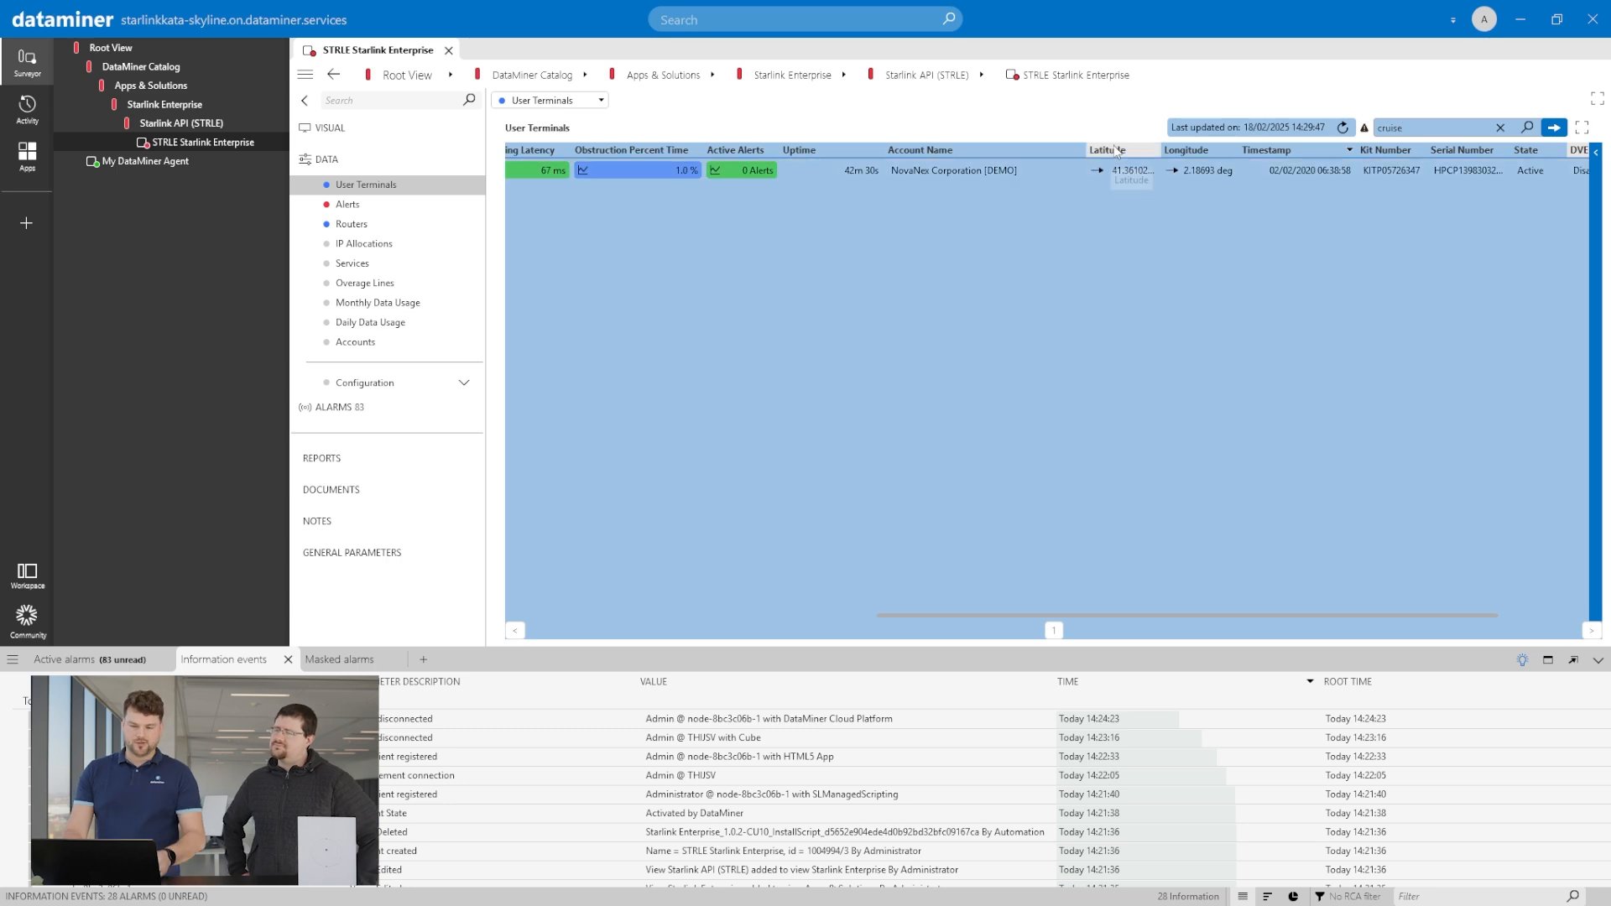
pyautogui.click(1097, 172)
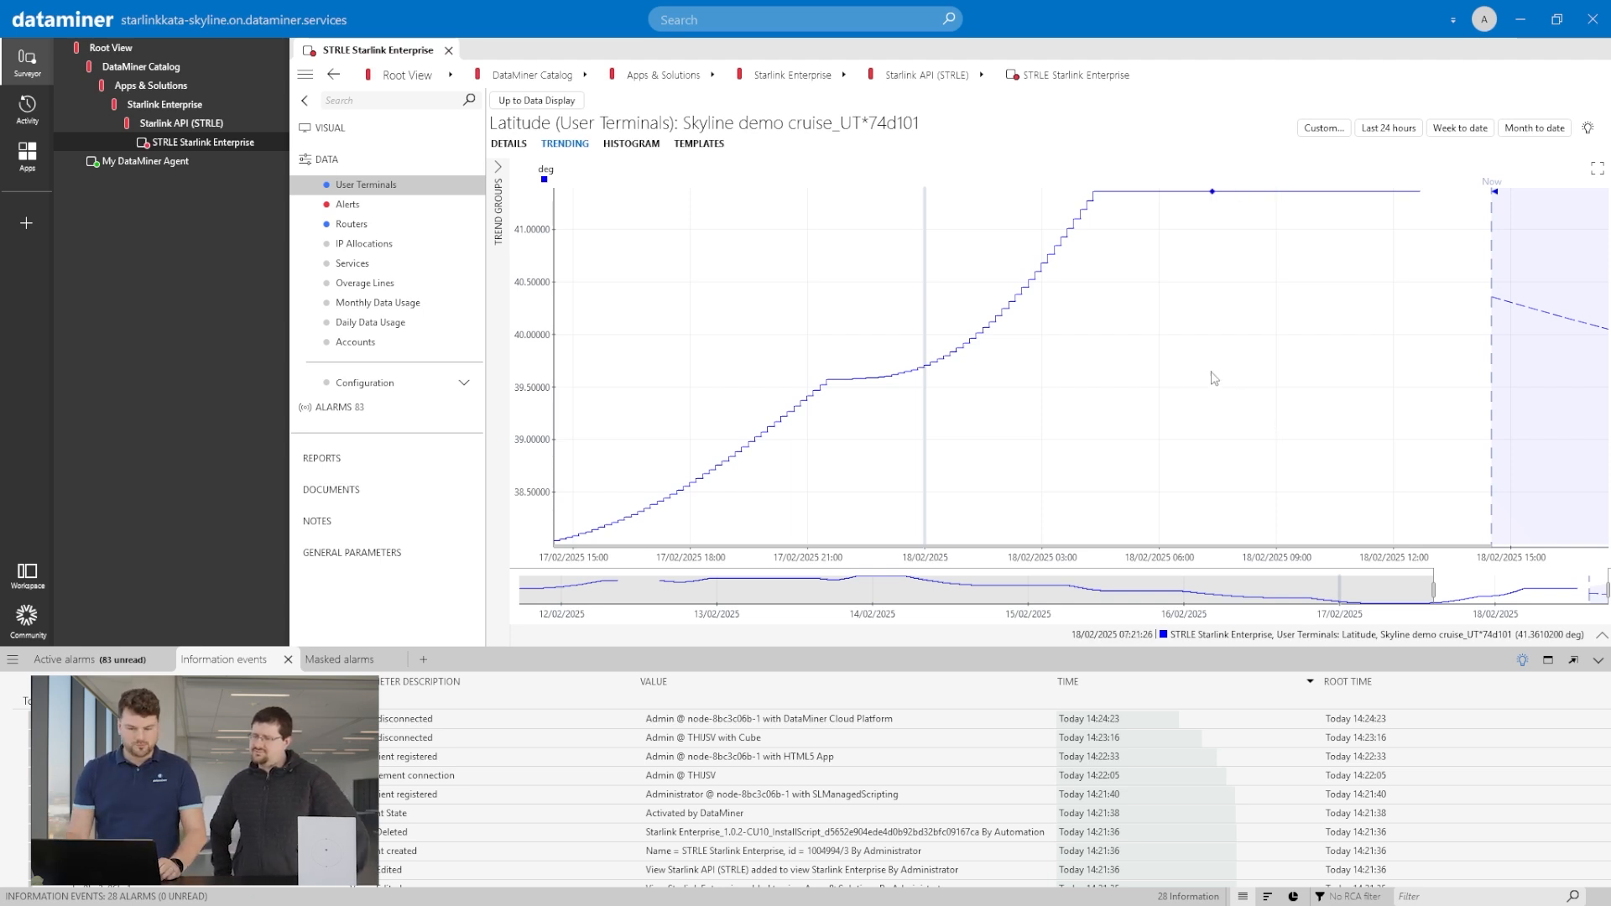
pyautogui.moveTo(1446, 590)
pyautogui.mouseDown()
pyautogui.moveTo(765, 595)
pyautogui.moveTo(1448, 580)
pyautogui.mouseUp()
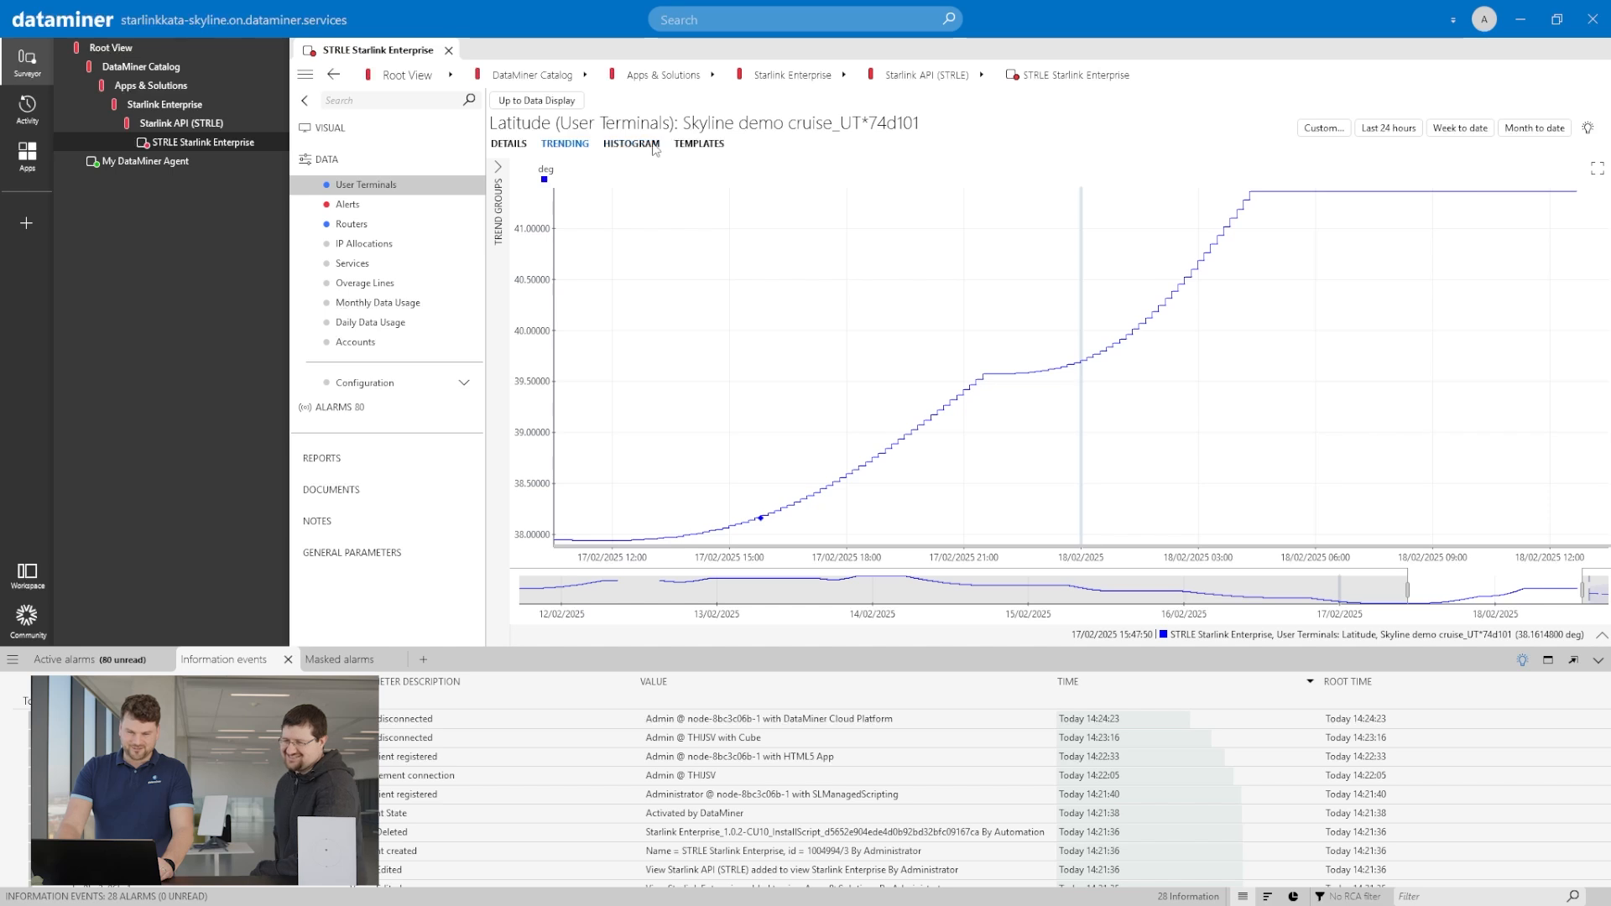
# Switch to the Starlink Enterprise app in the browser and open the DataMiner home page from its app list.
pyautogui.click(1521, 28)
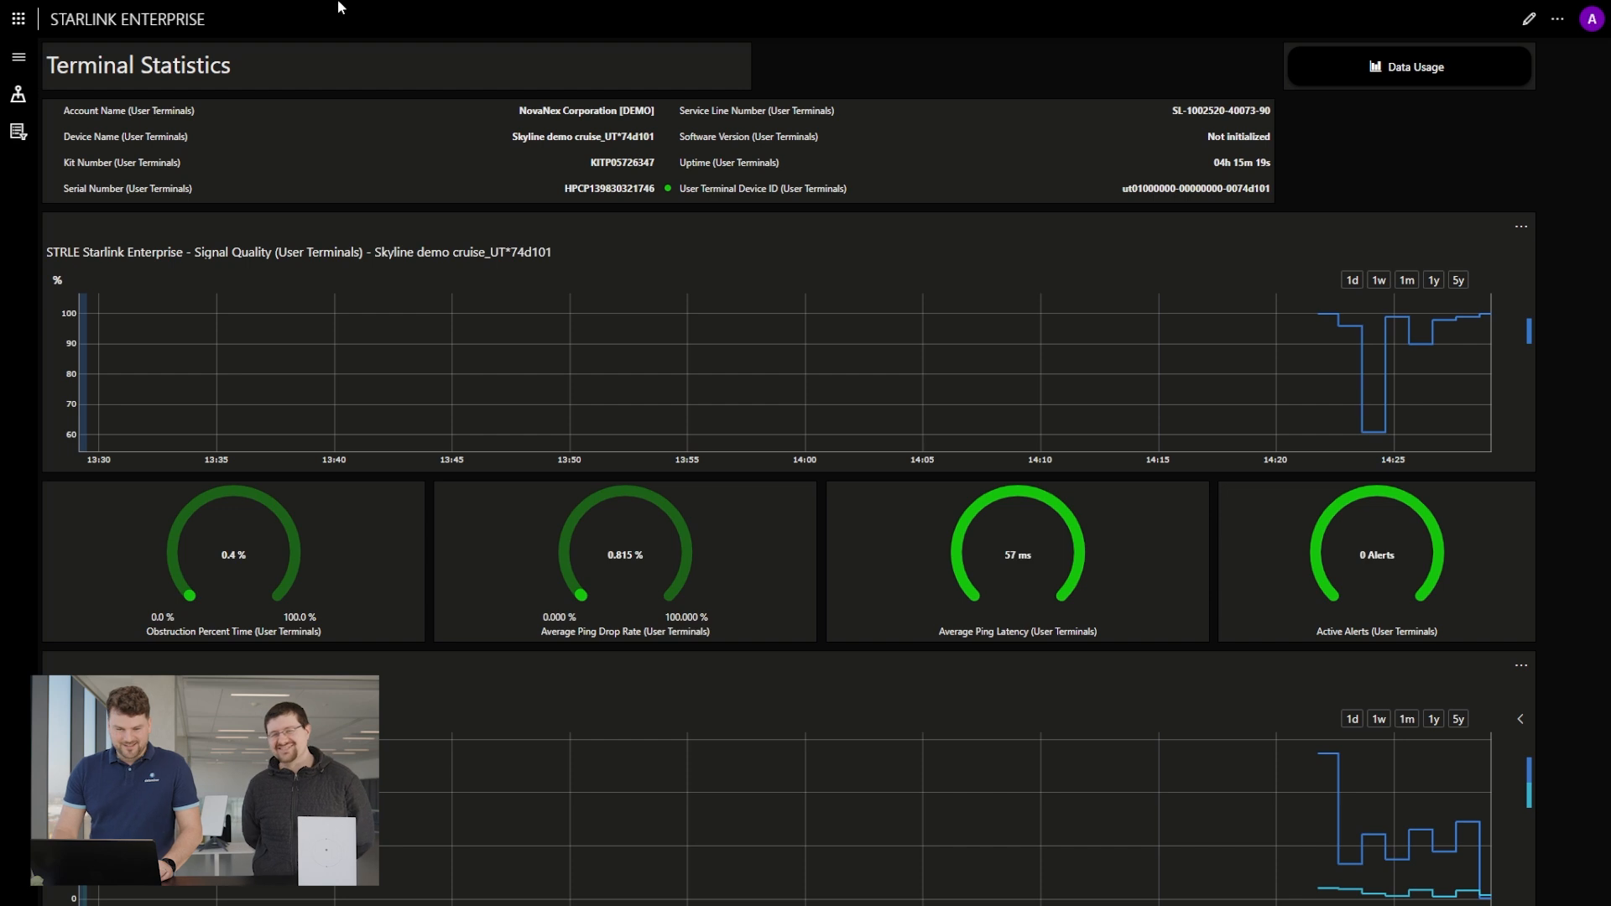
pyautogui.moveTo(1037, 15)
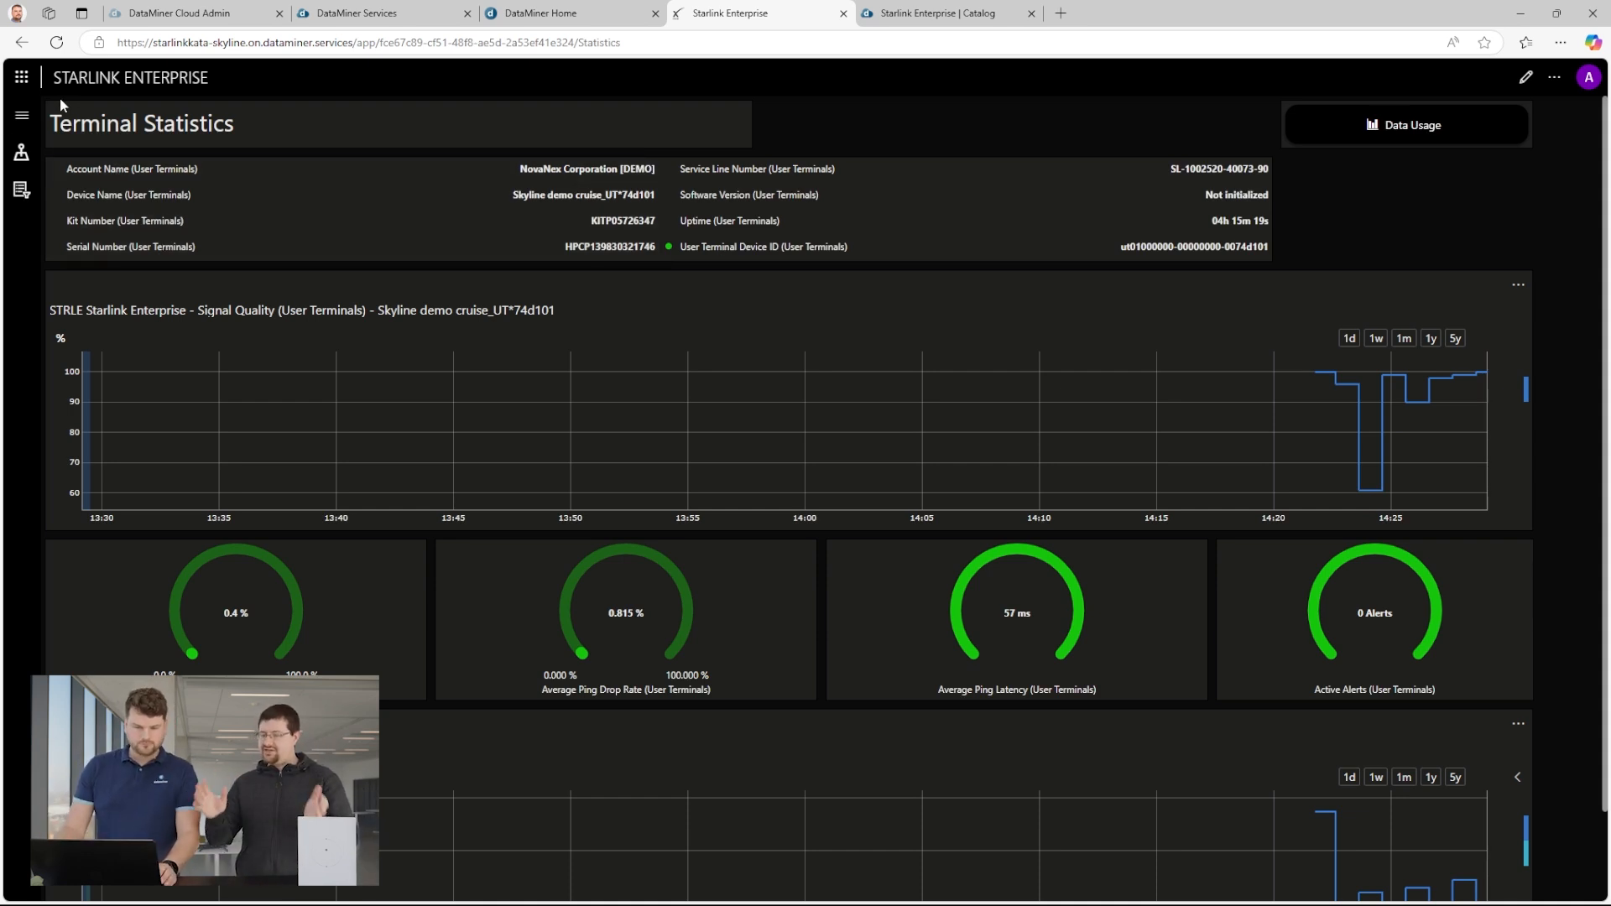
pyautogui.click(22, 77)
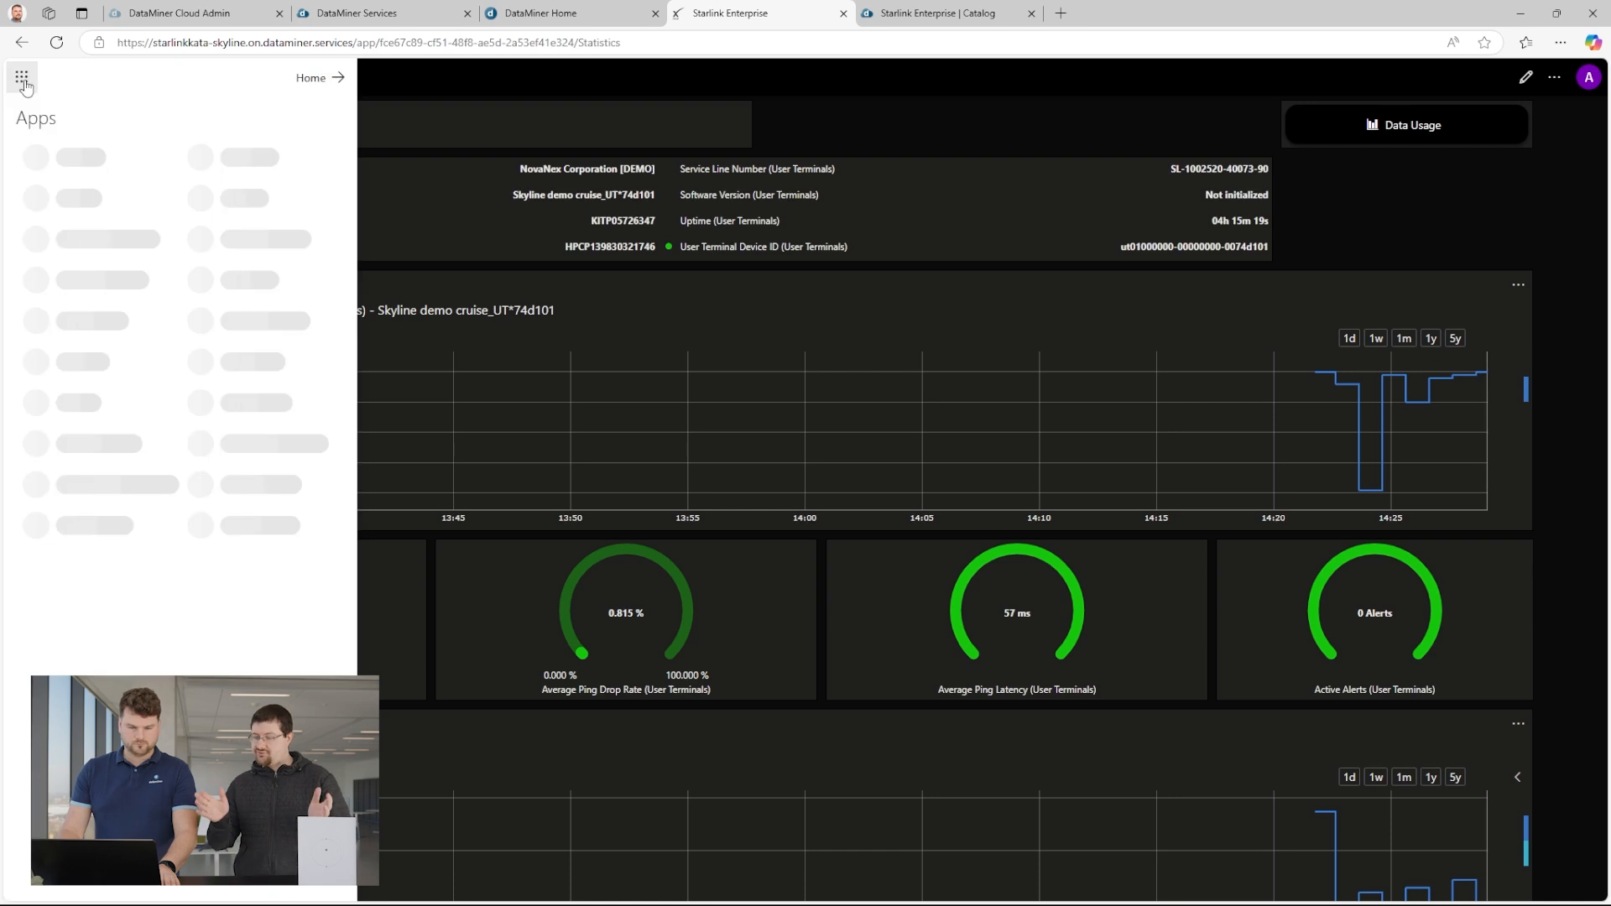
pyautogui.click(333, 80)
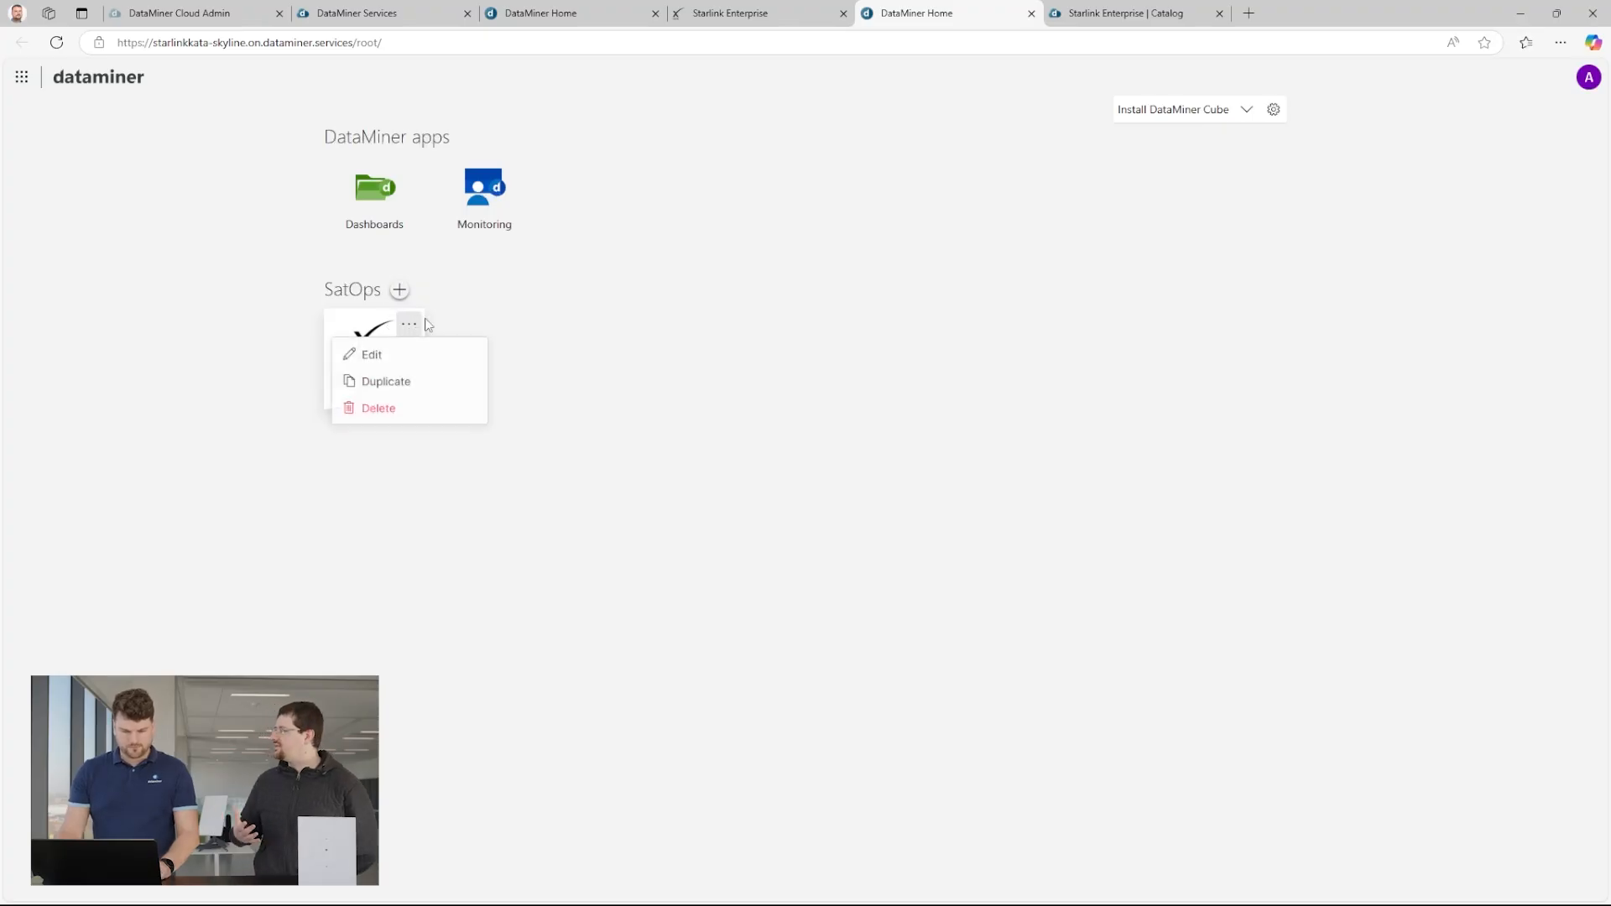
# Duplicate the Starlink Enterprise app, name the copy "Starlink Enterprise - KATA" and dismiss the colour and icon introduction.
pyautogui.click(385, 382)
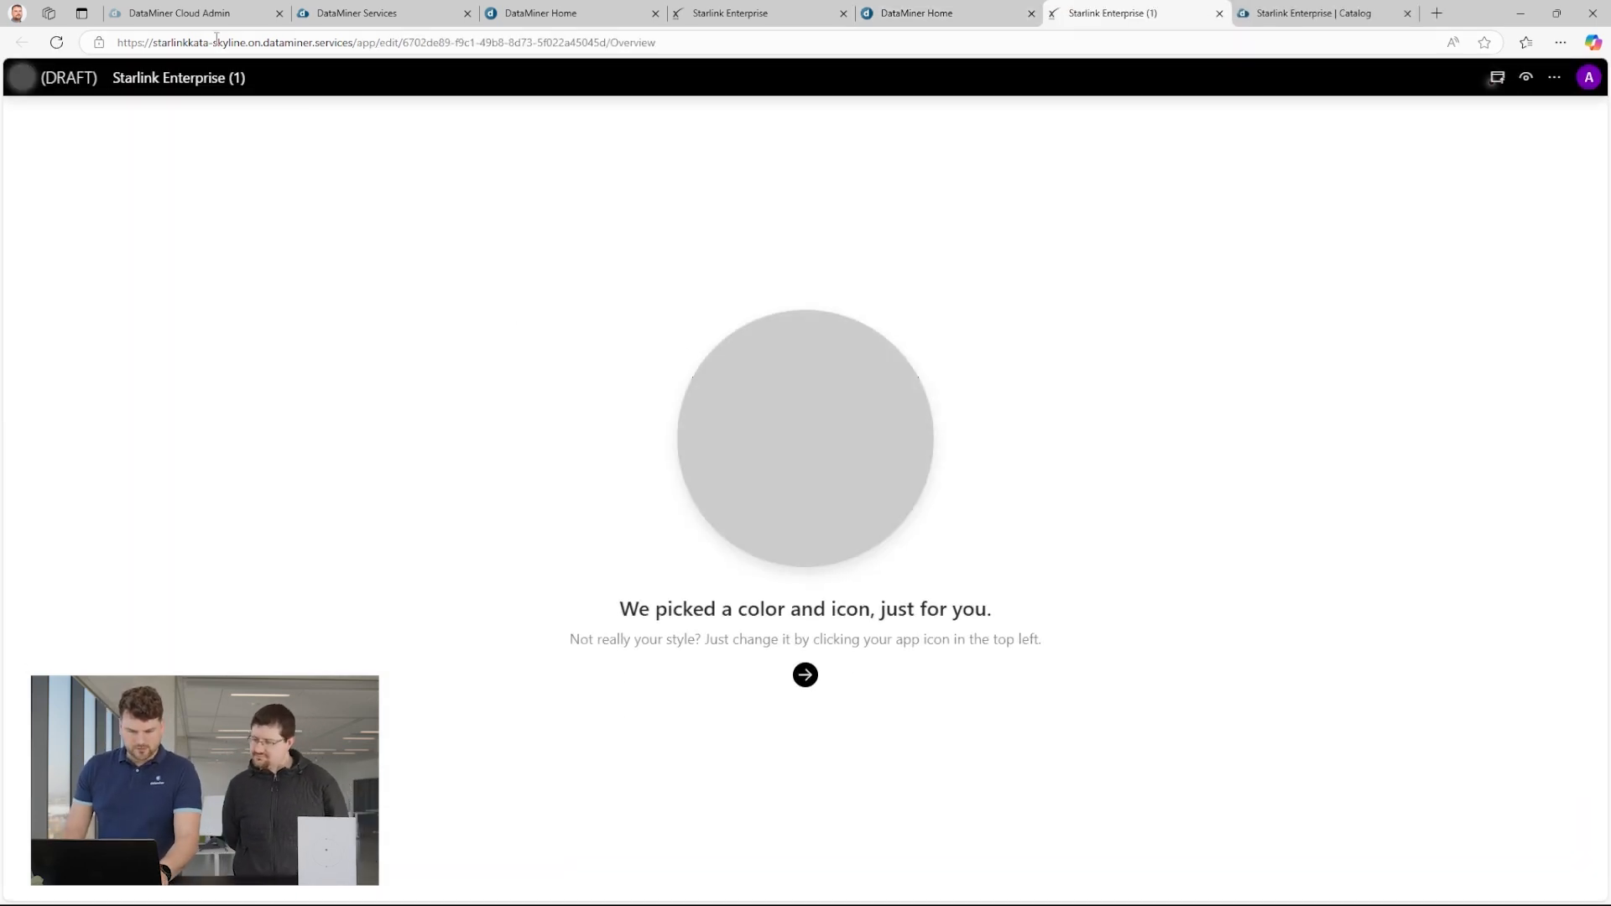
pyautogui.moveTo(246, 77); pyautogui.dragTo(233, 78)
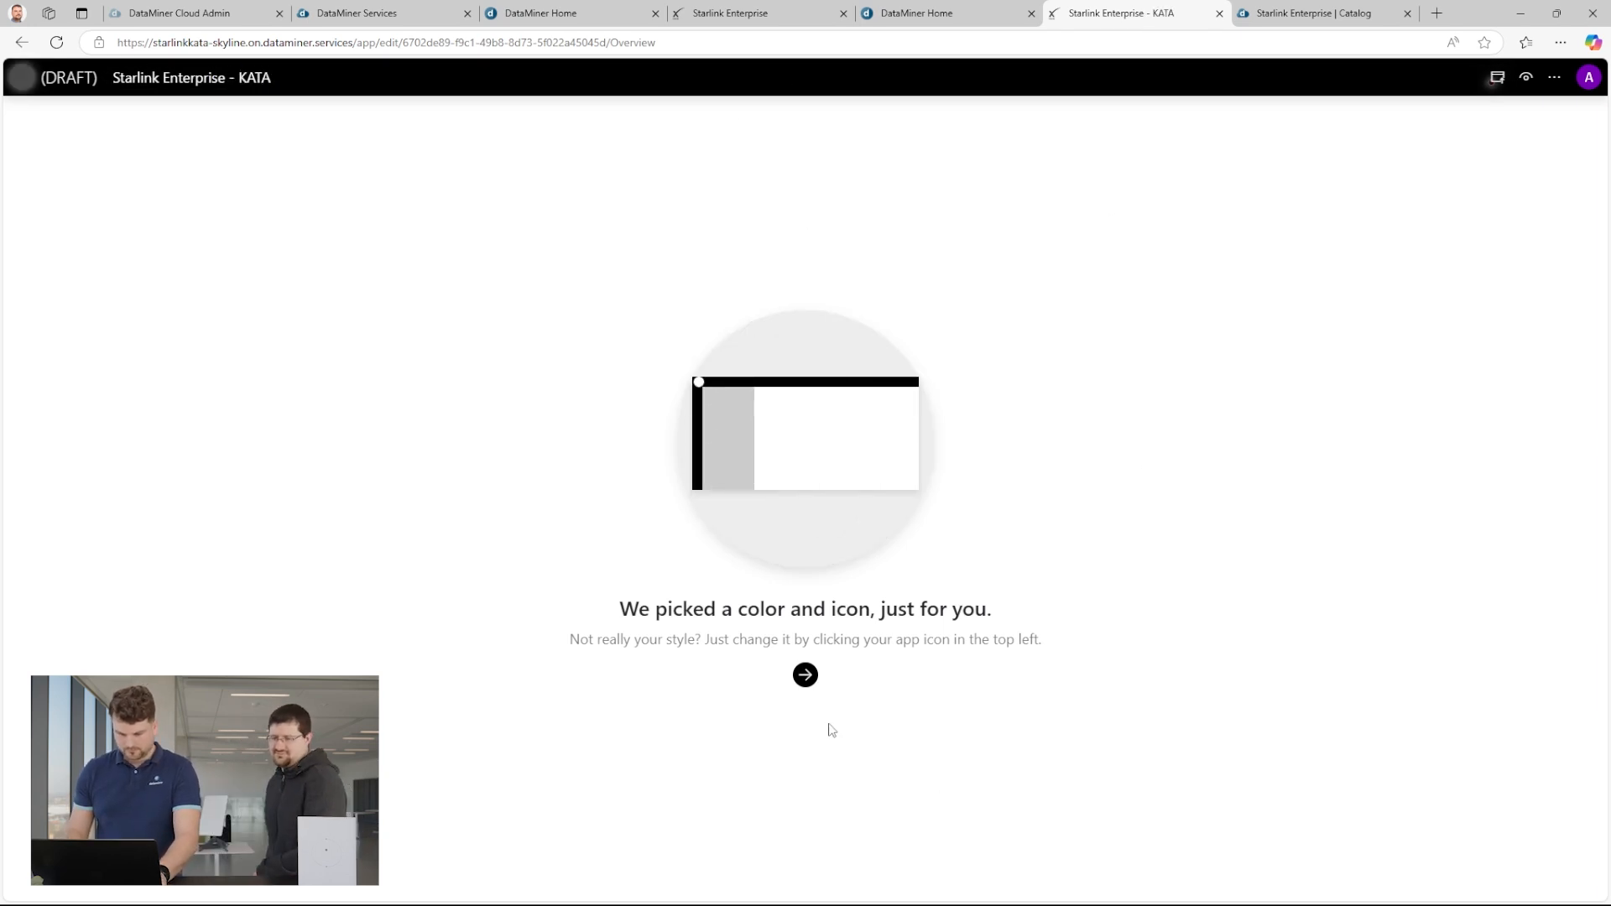
pyautogui.click(807, 676)
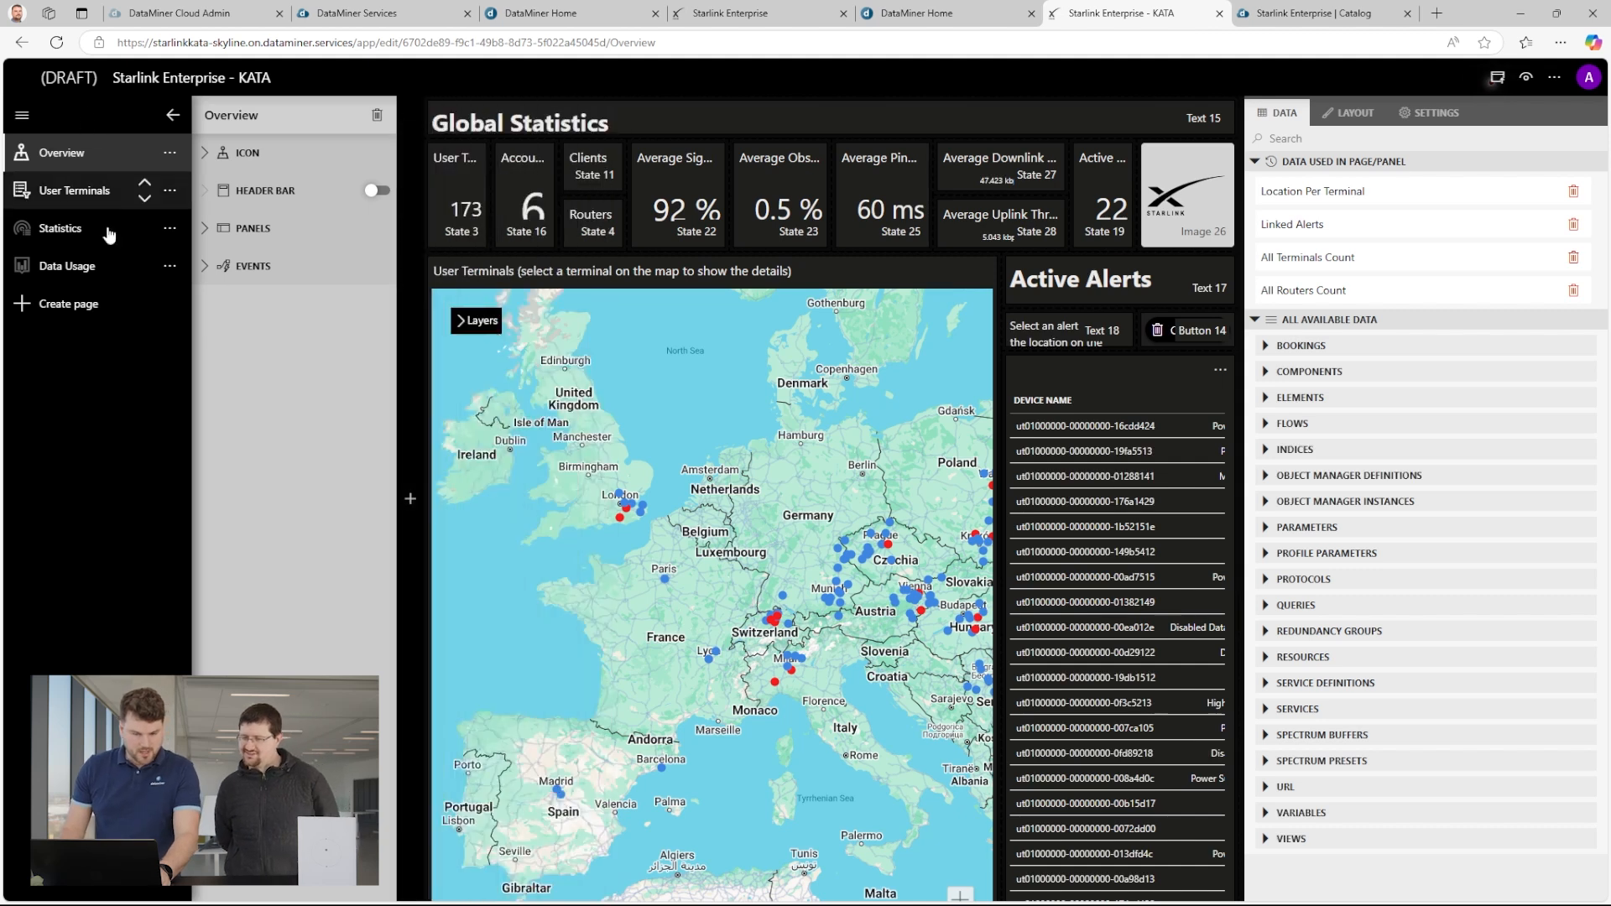
# Duplicate the Statistics page and name the copy "Location Insights".
pyautogui.click(85, 230)
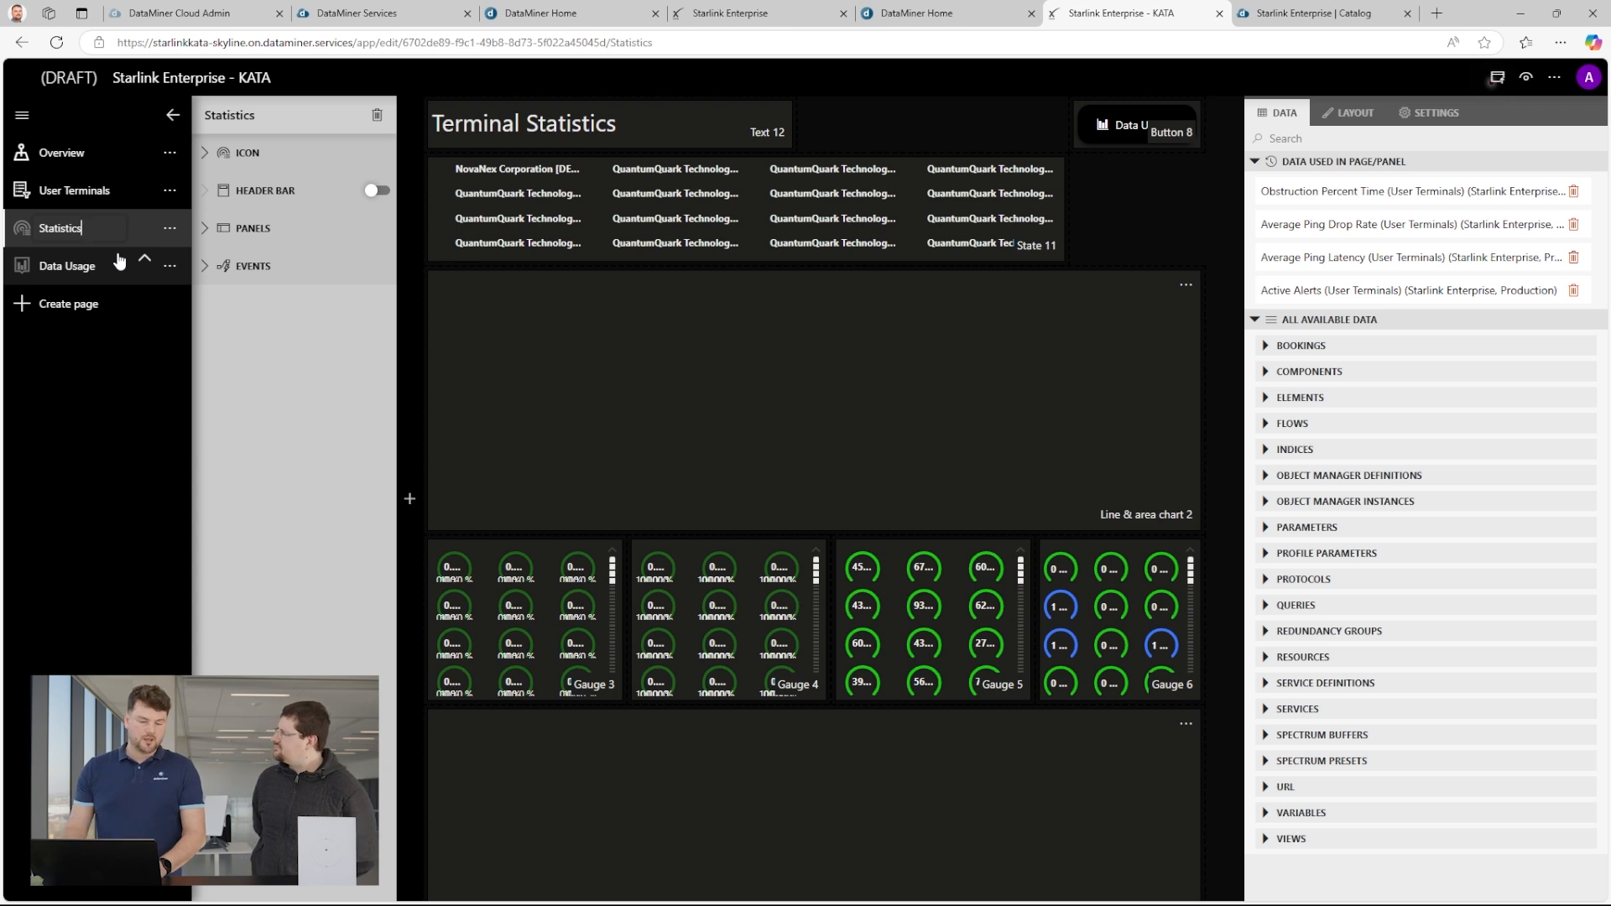
pyautogui.click(170, 229)
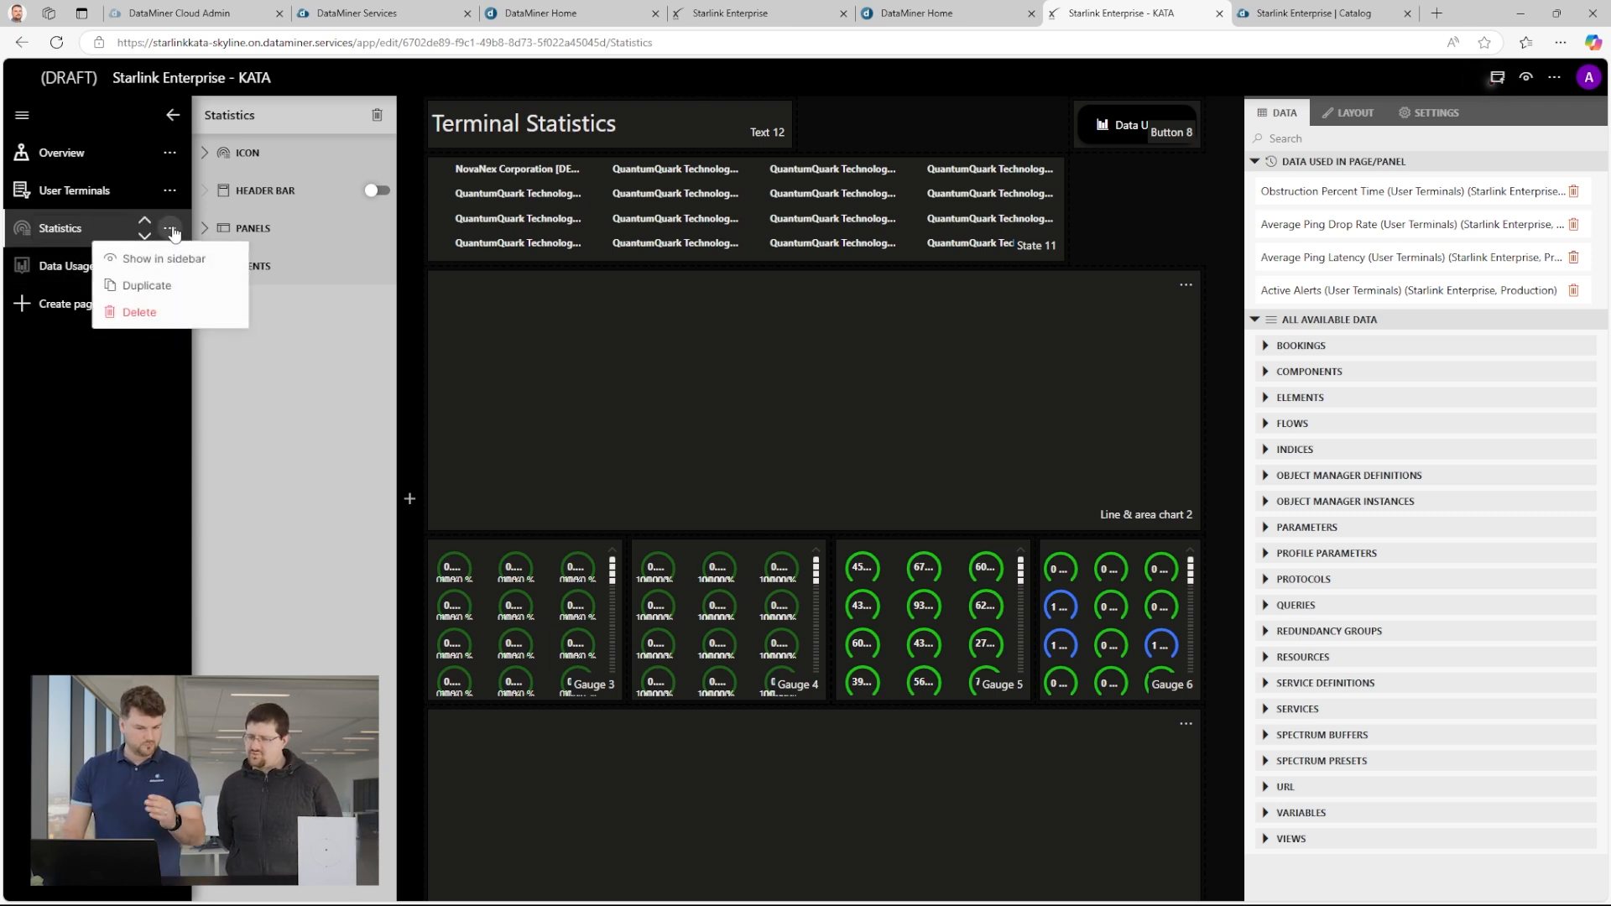
pyautogui.click(158, 289)
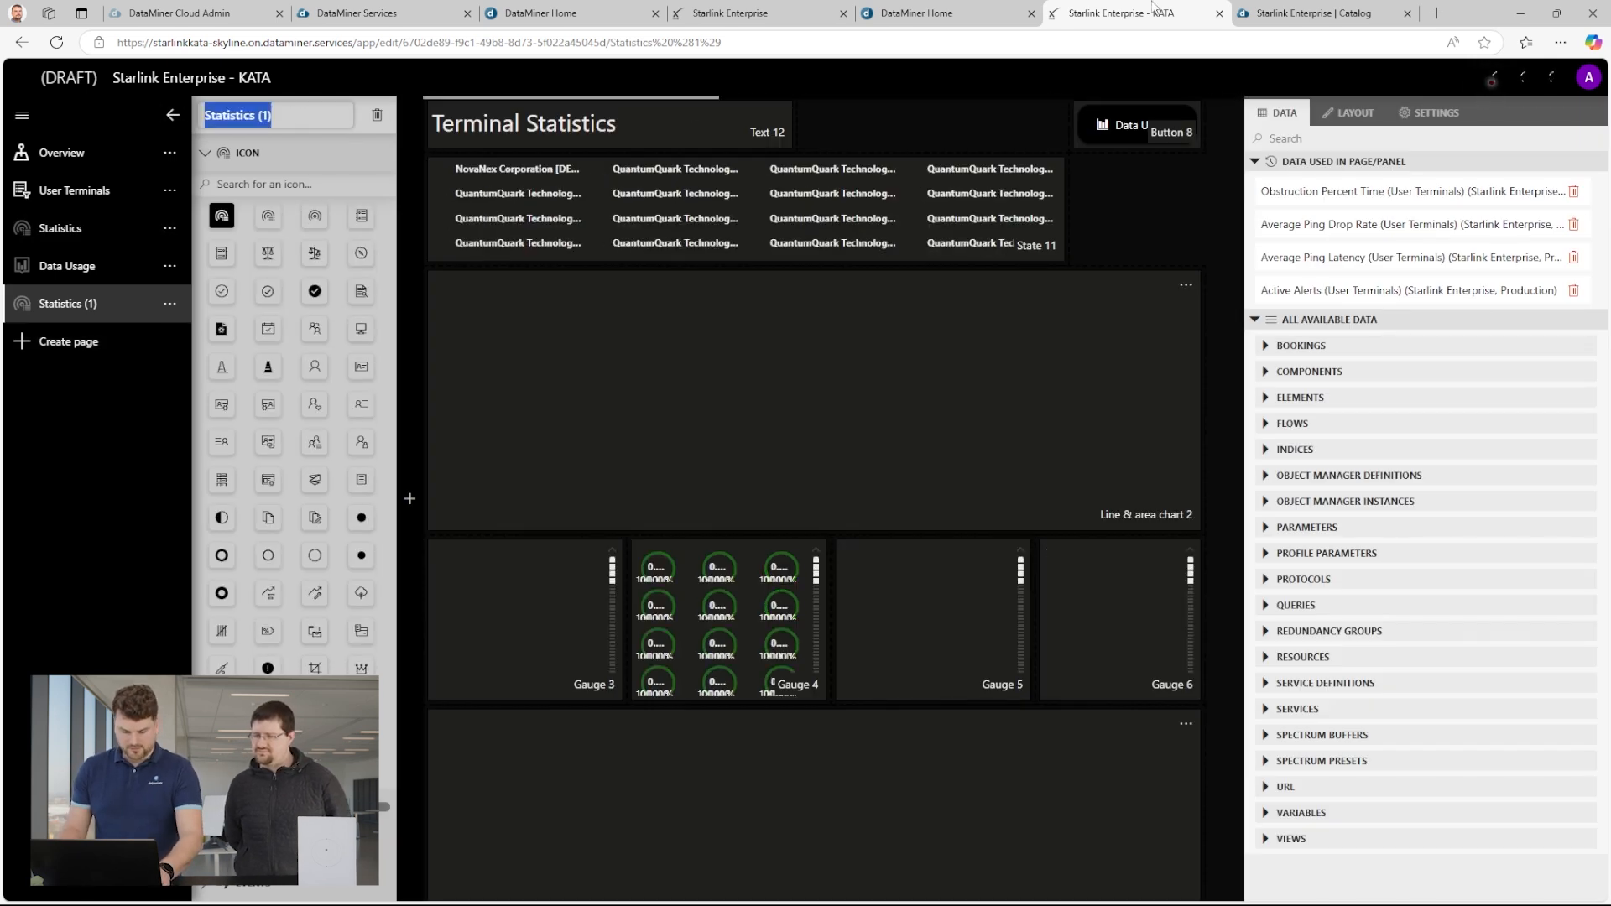
pyautogui.write('Location')
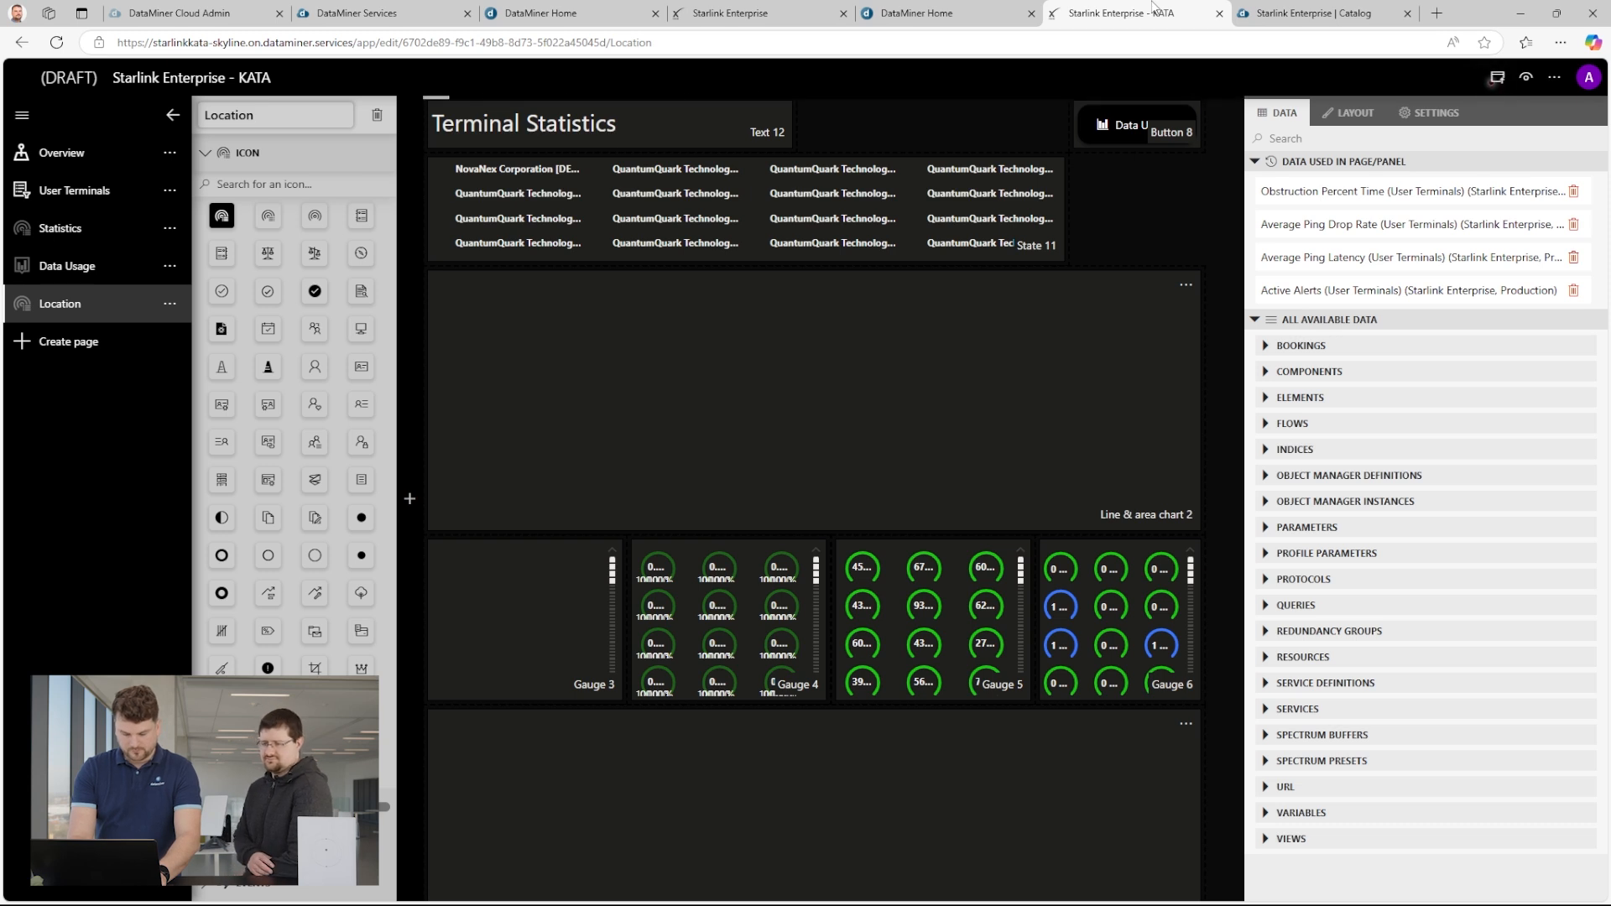
pyautogui.write(' Insights')
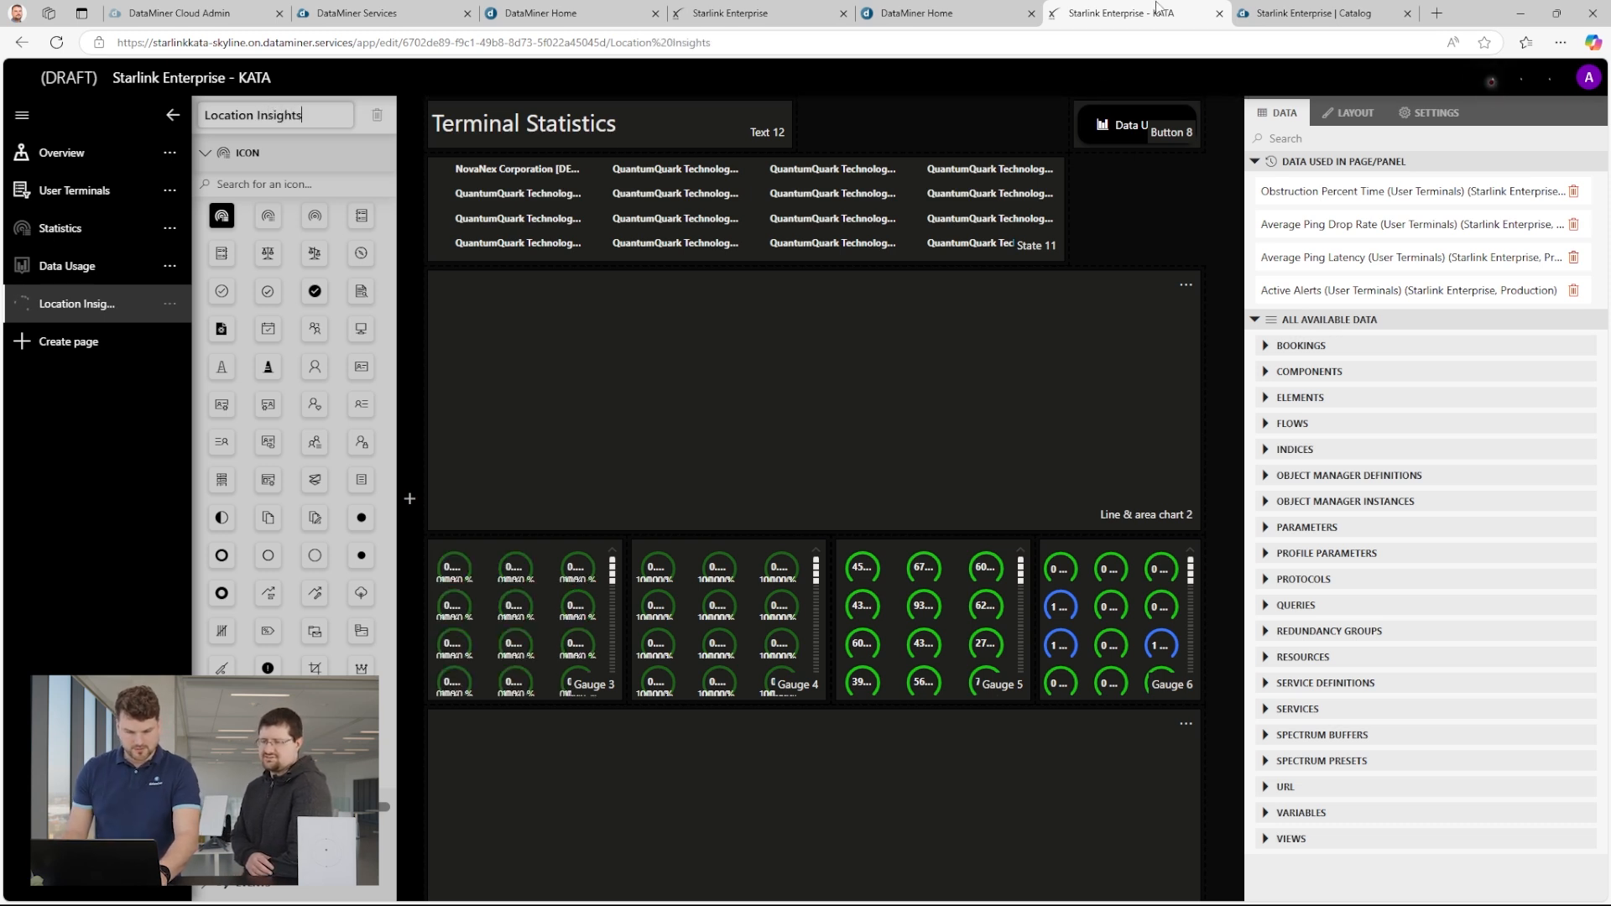
# Find a flag icon and assign it to the Location Insights page, then check the page's sidebar visibility option.
pyautogui.click(285, 183)
pyautogui.write('flag')
pyautogui.click(248, 221)
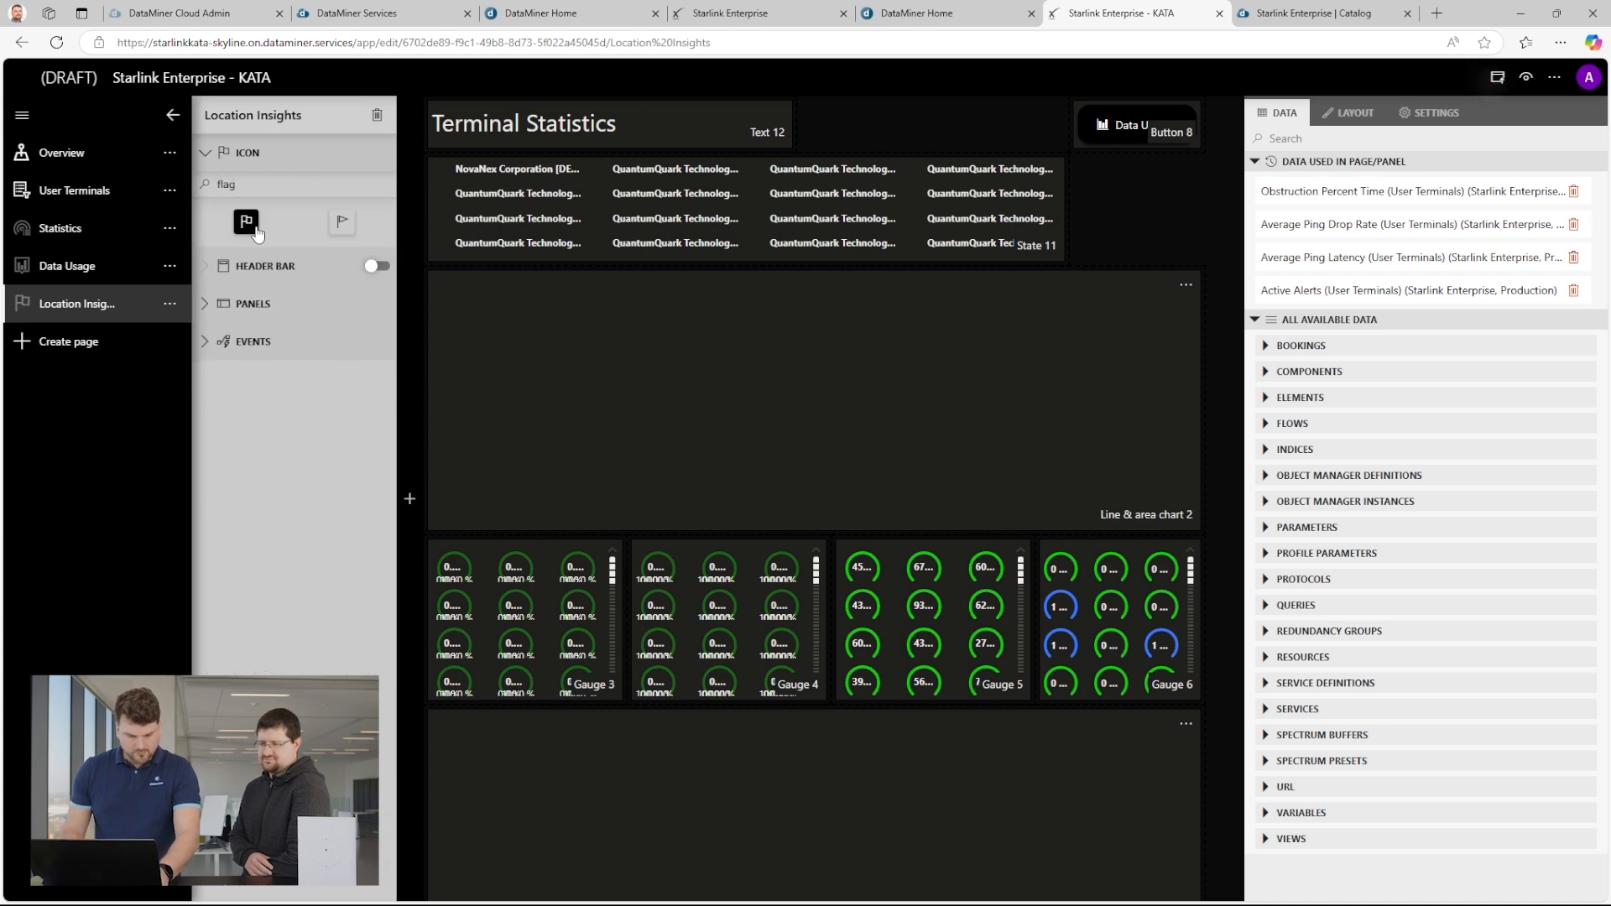
pyautogui.click(171, 304)
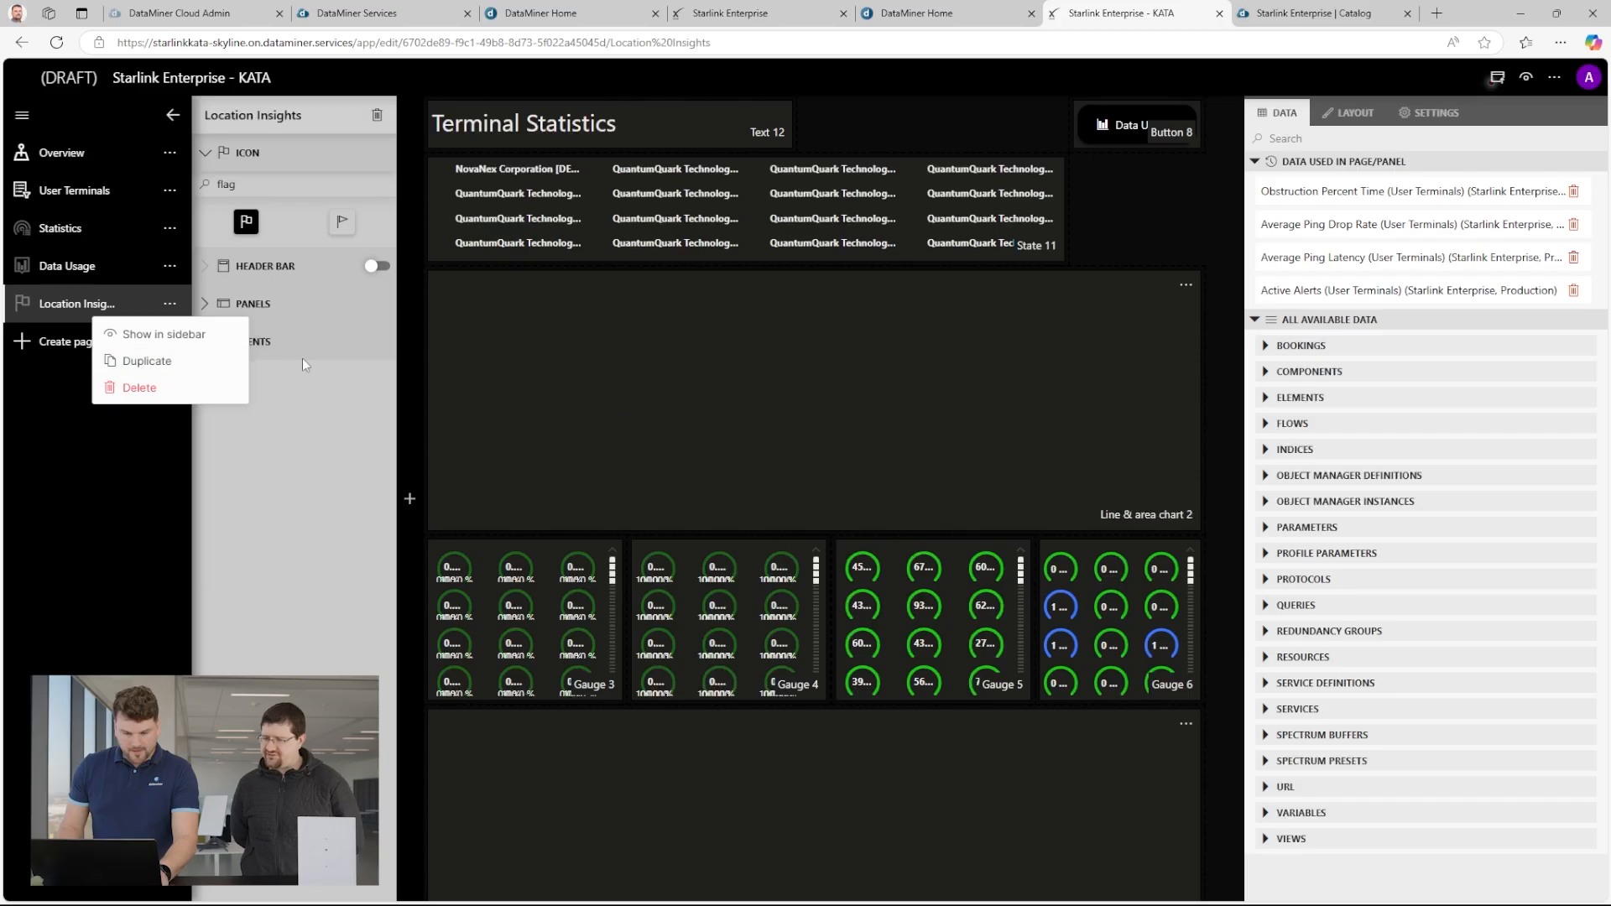
pyautogui.click(114, 467)
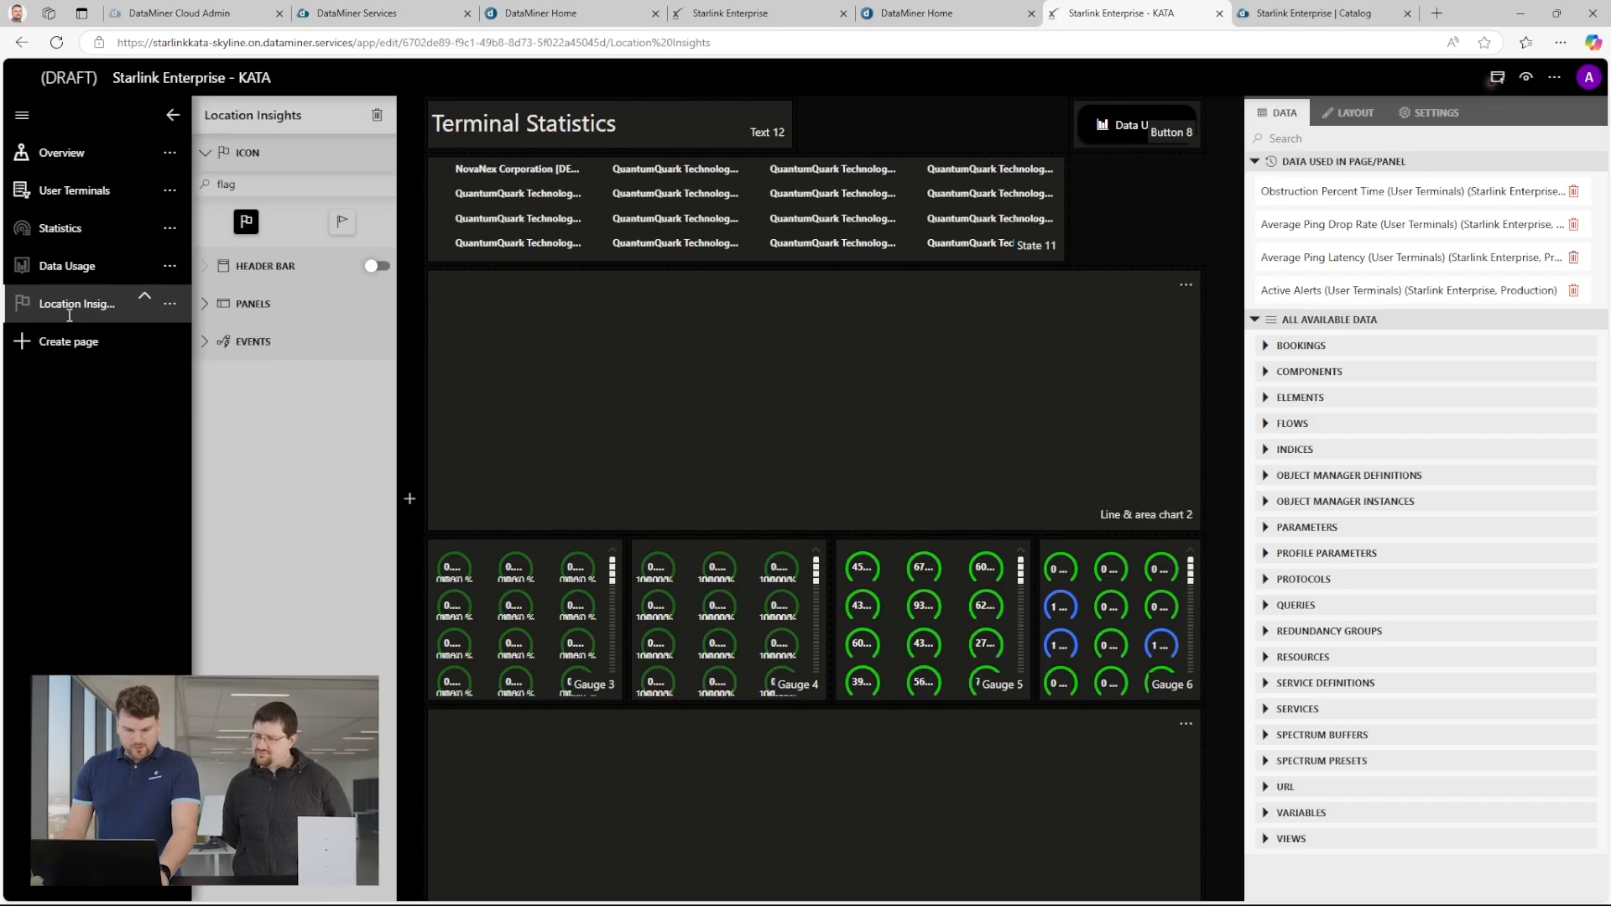
# Change the "Terminal Statistics" heading text on the page to "Location Insights".
pyautogui.moveTo(653, 128)
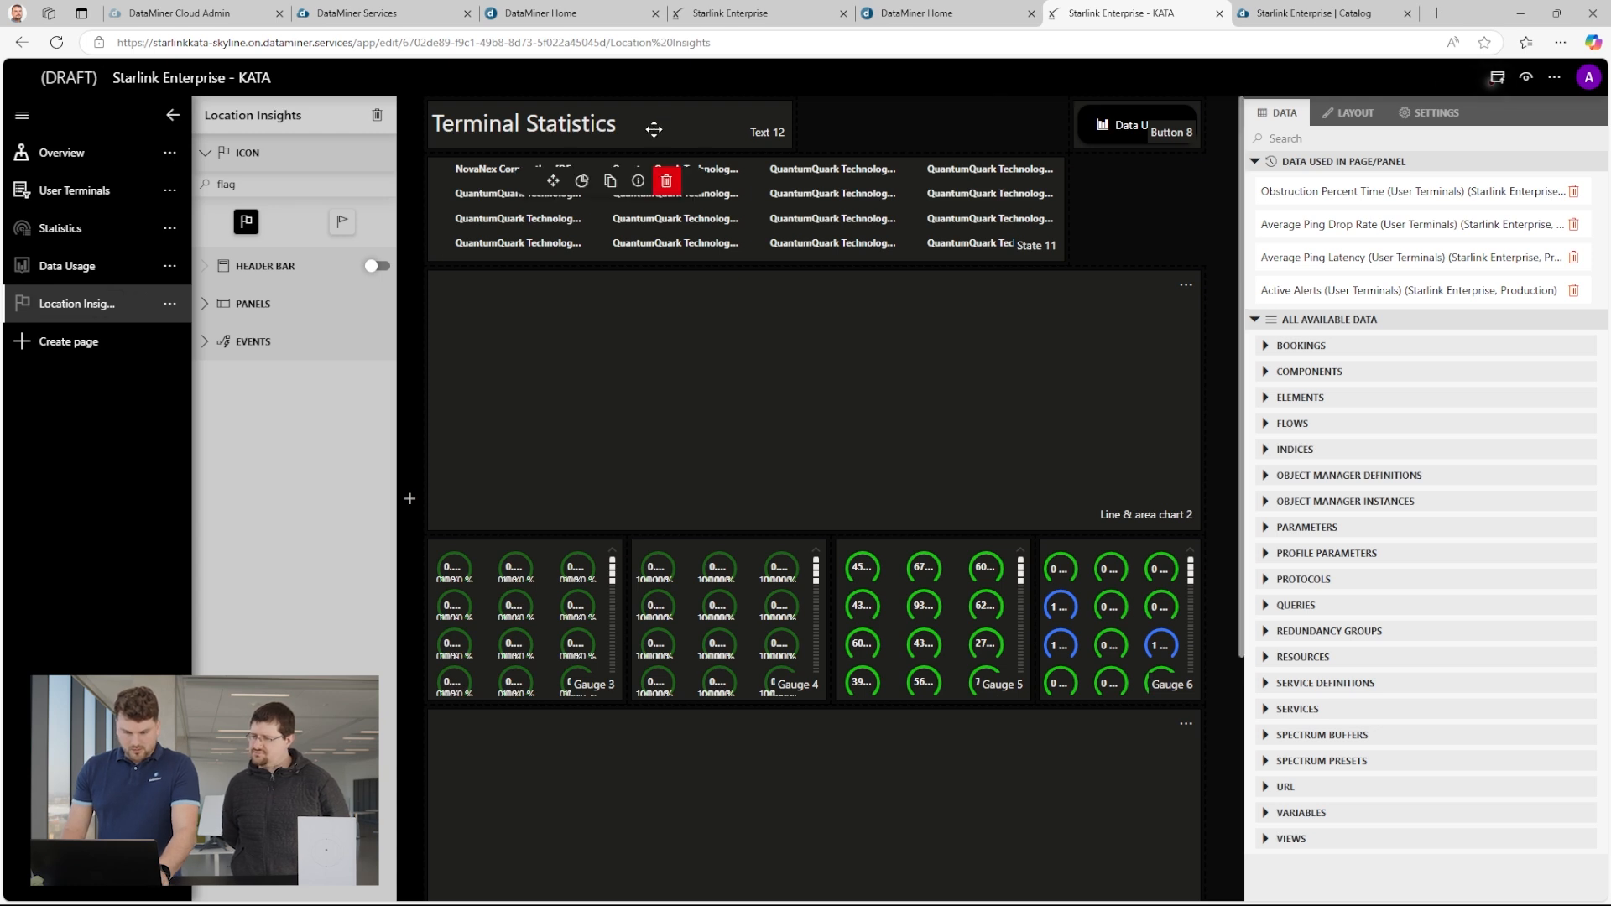
pyautogui.click(571, 117)
pyautogui.click(1431, 140)
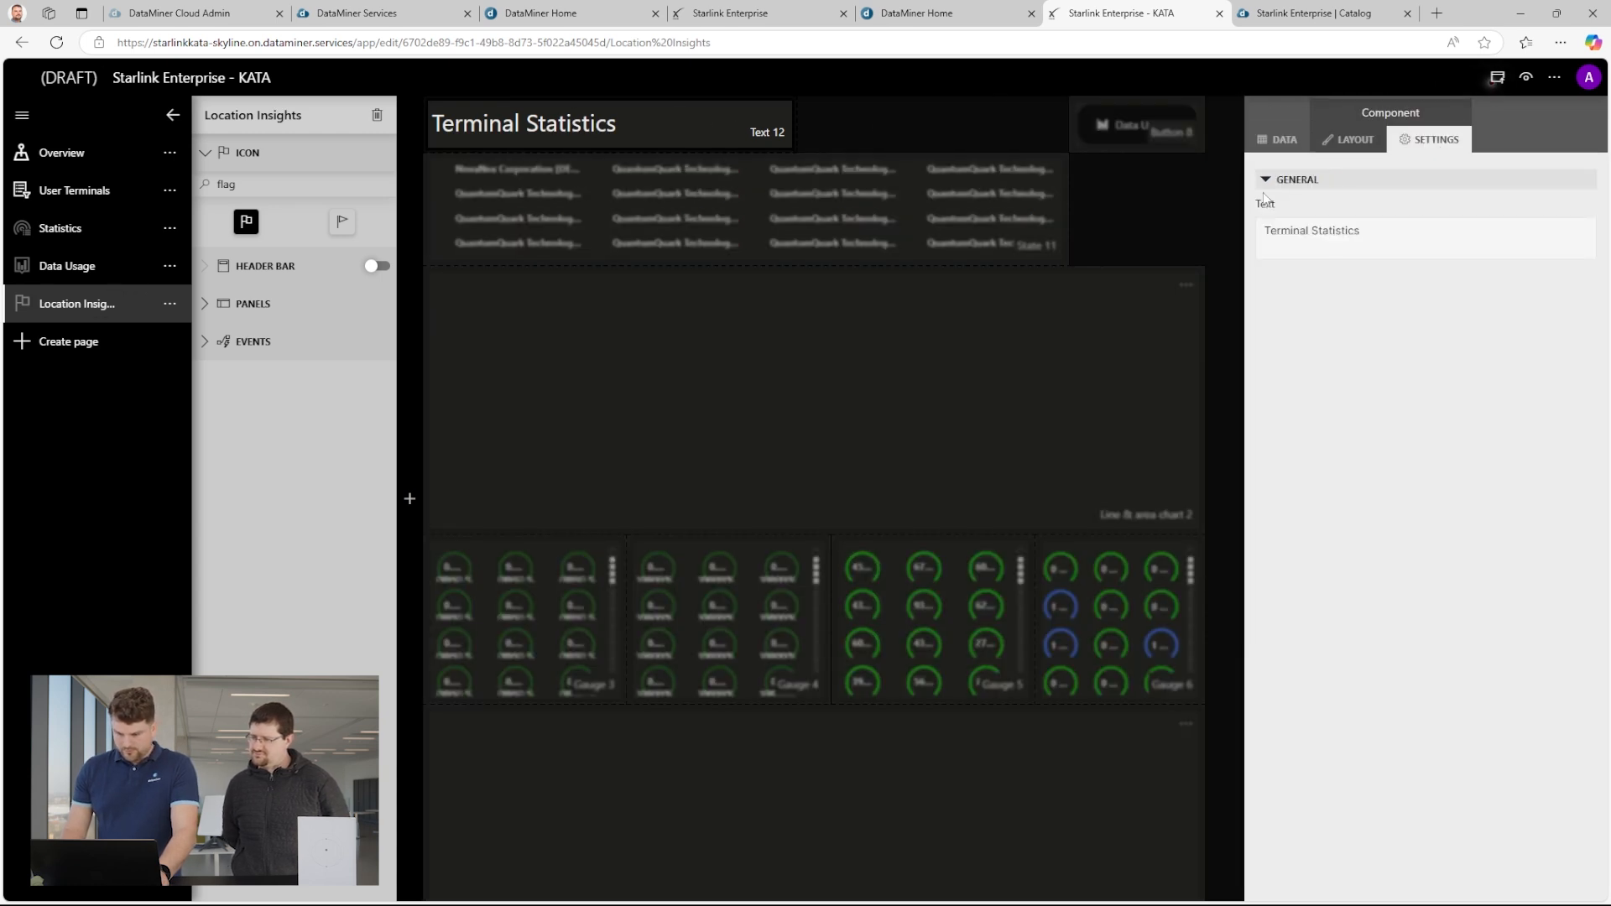
pyautogui.moveTo(1362, 228); pyautogui.dragTo(1186, 233)
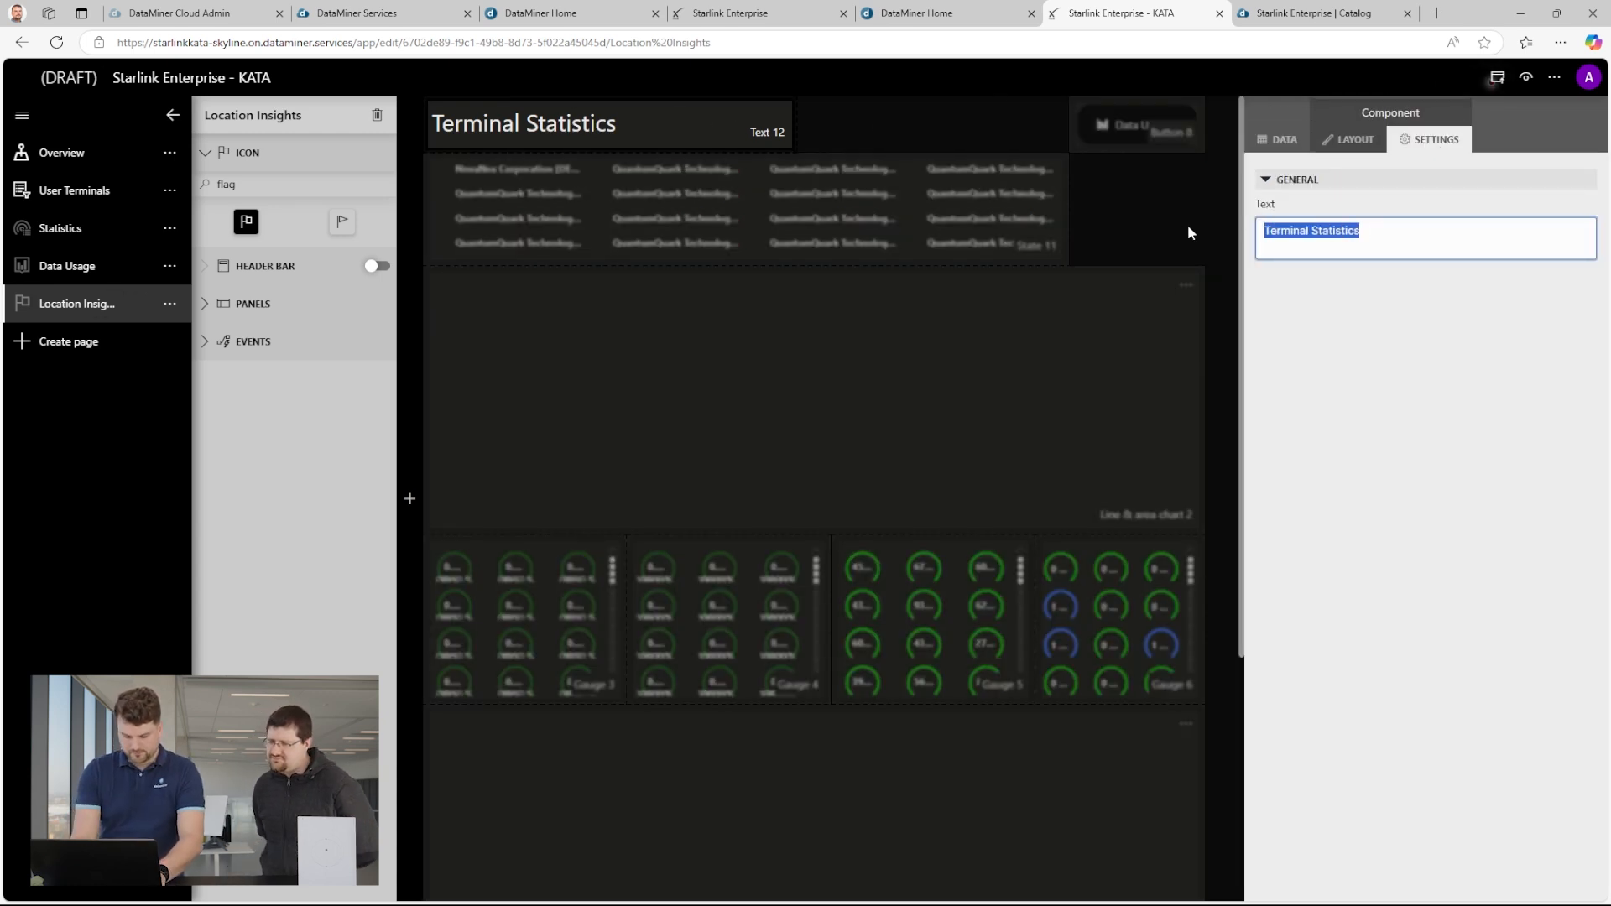
pyautogui.write('Location Insights')
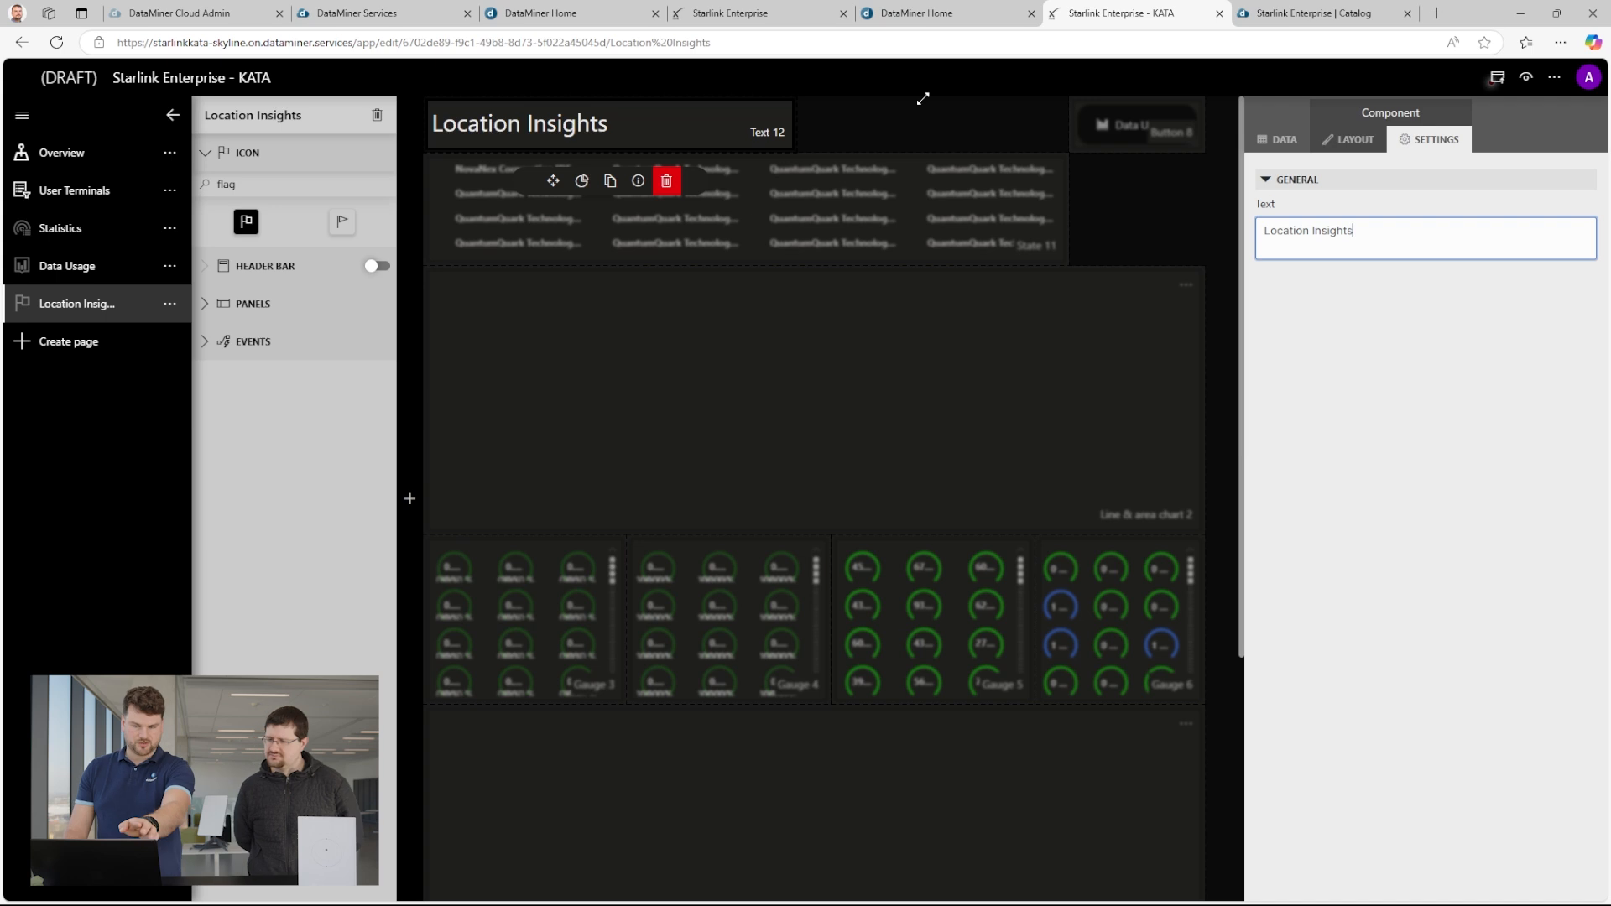
pyautogui.click(1154, 205)
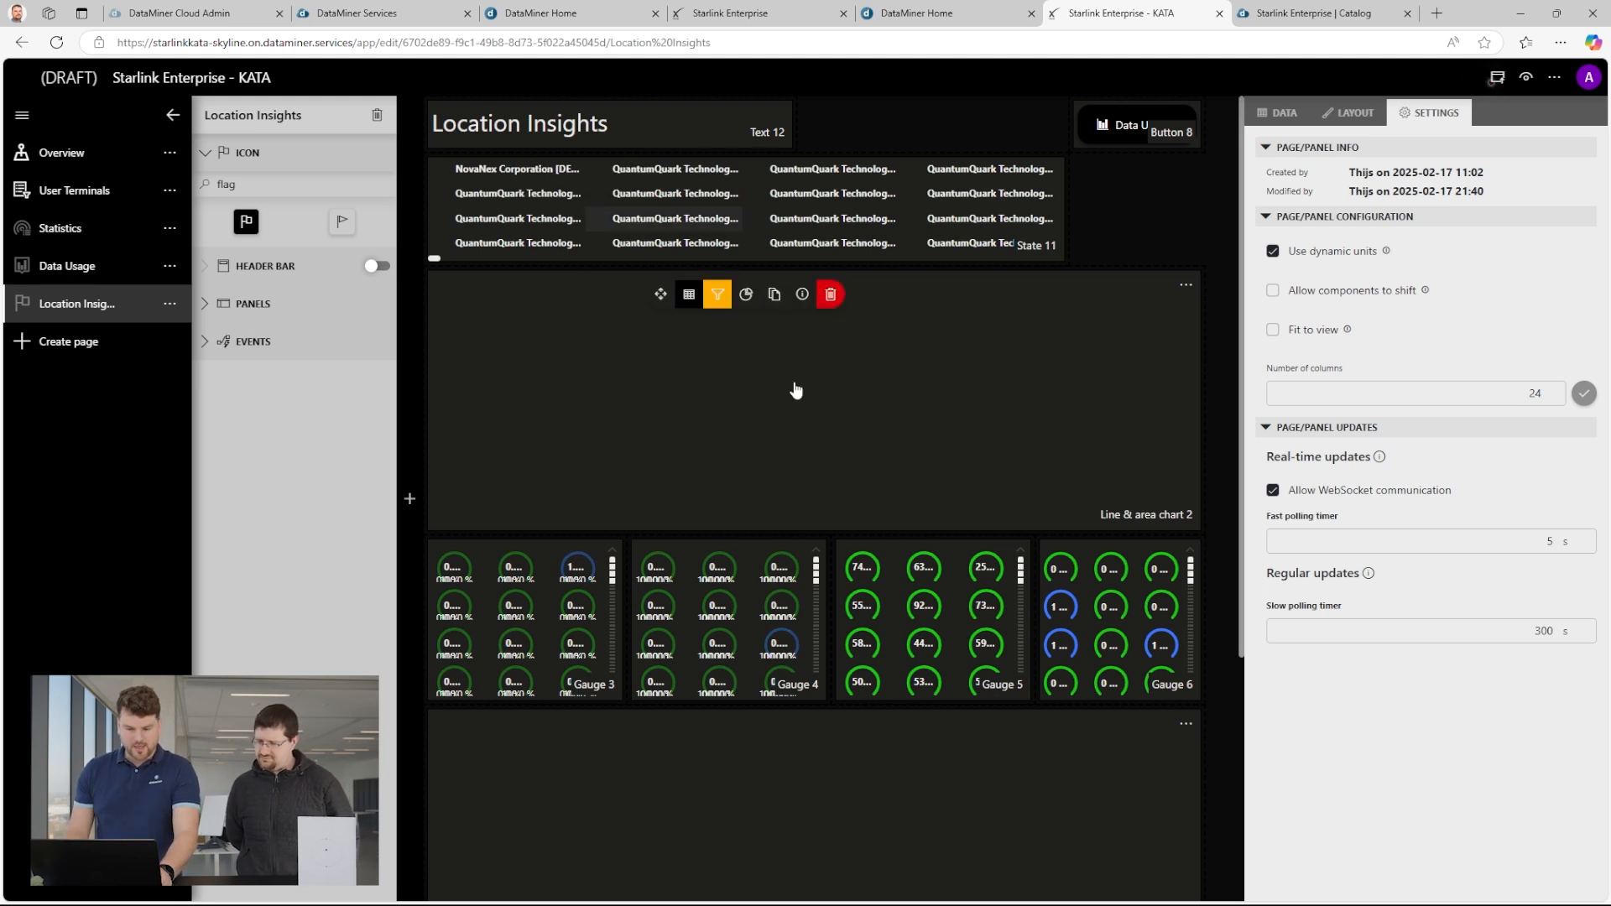
# Delete both line charts and the four gauges from the Location Insights page, keeping the heading, terminal details and button.
pyautogui.click(1142, 378)
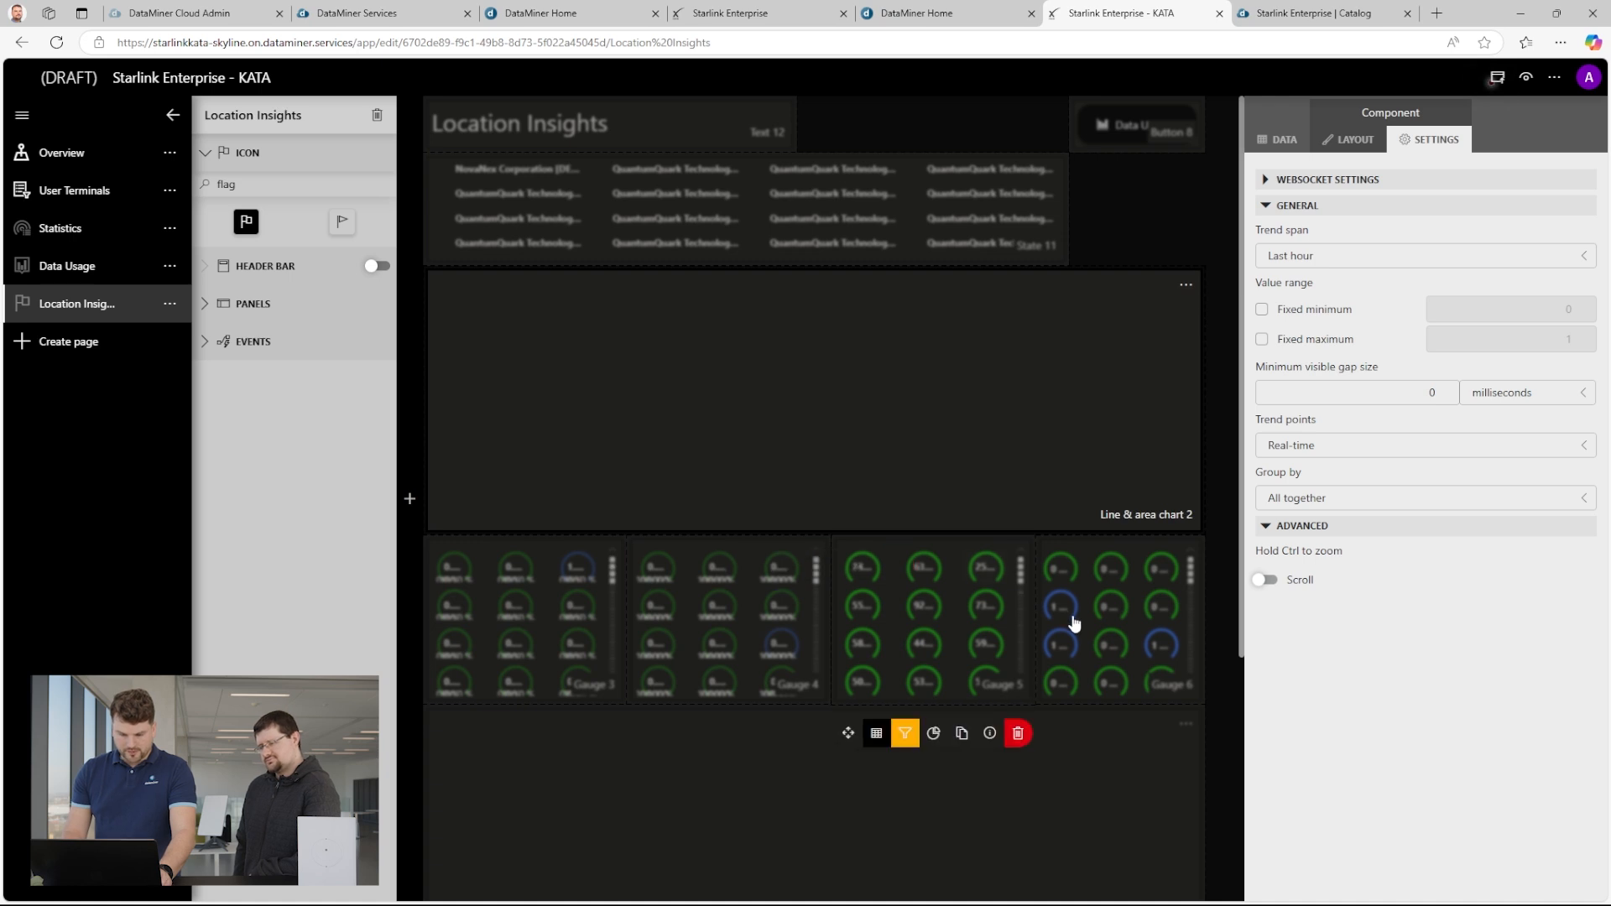
pyautogui.click(945, 610)
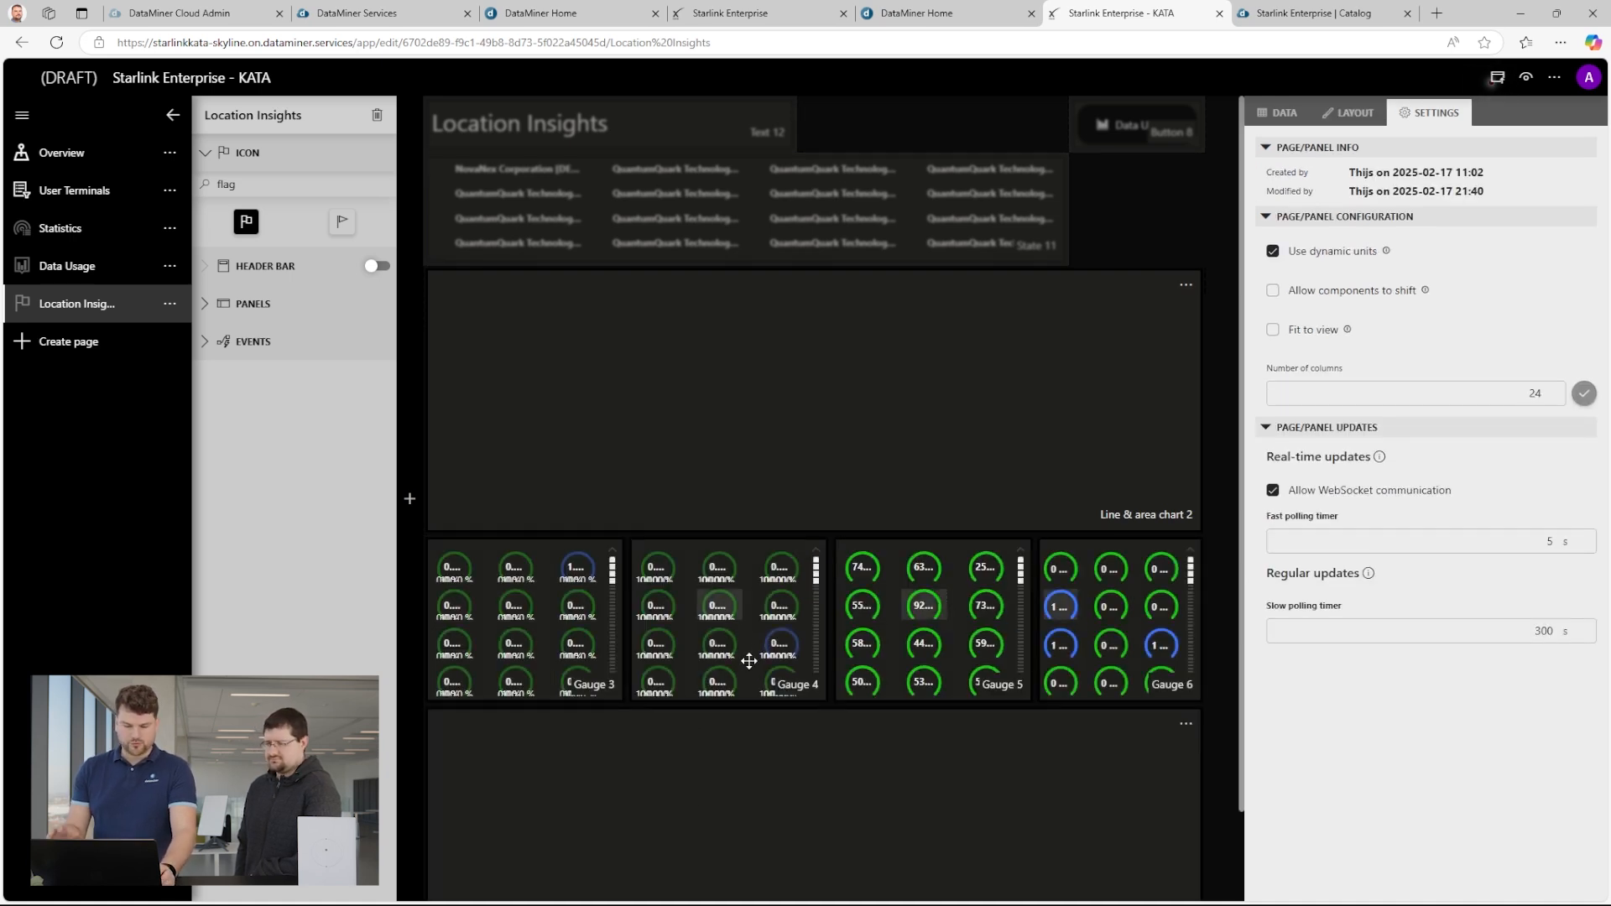
pyautogui.press('Delete')
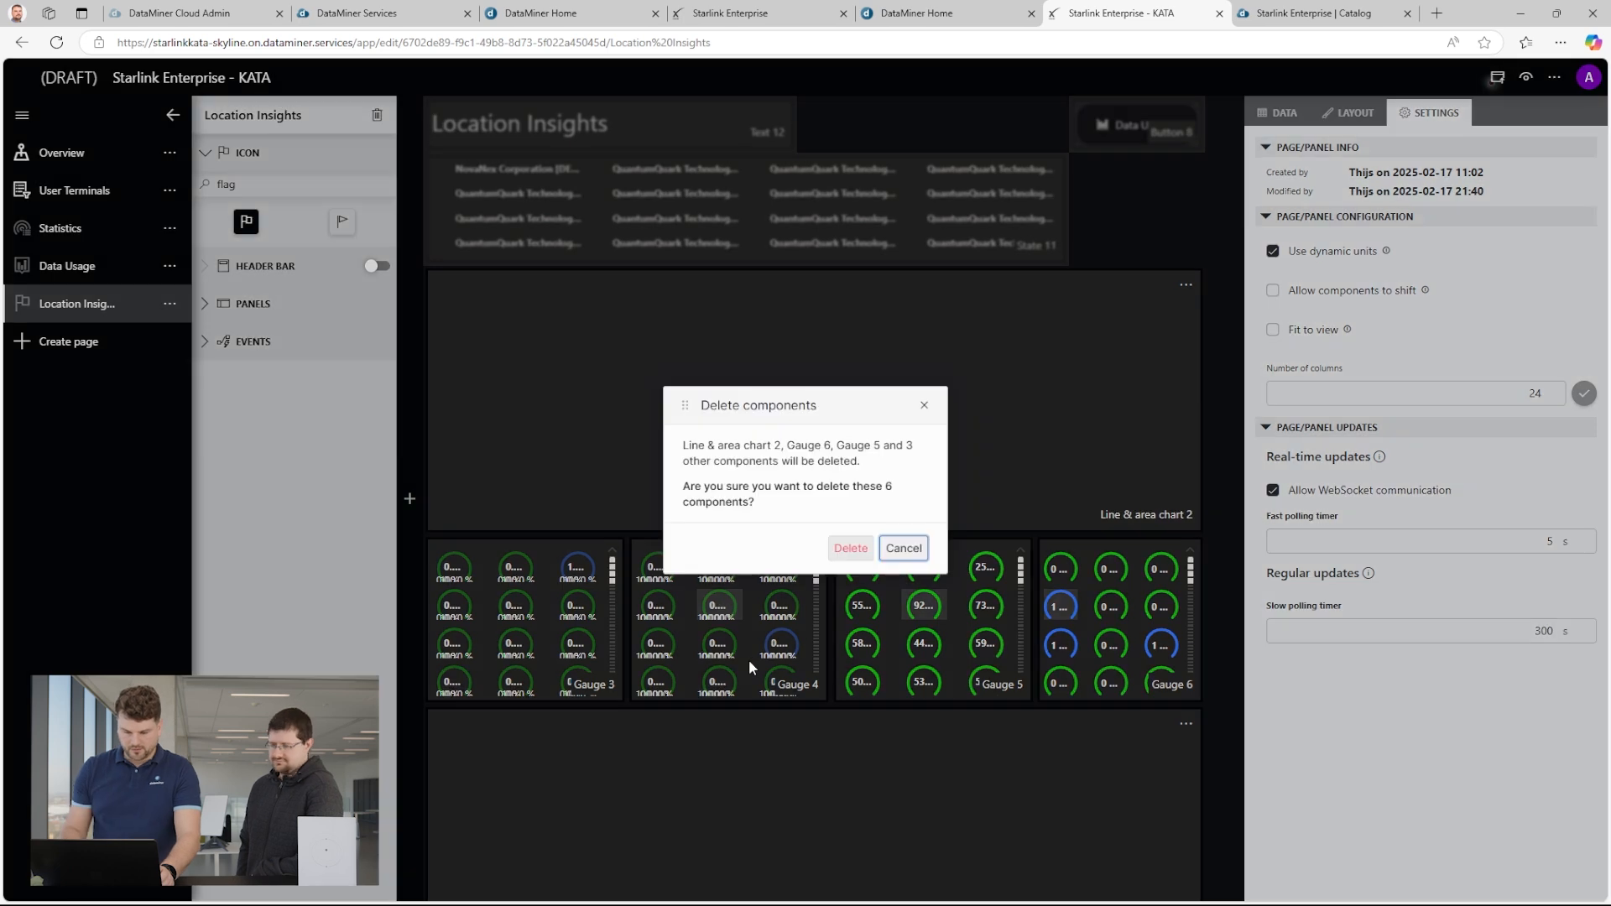
pyautogui.click(851, 546)
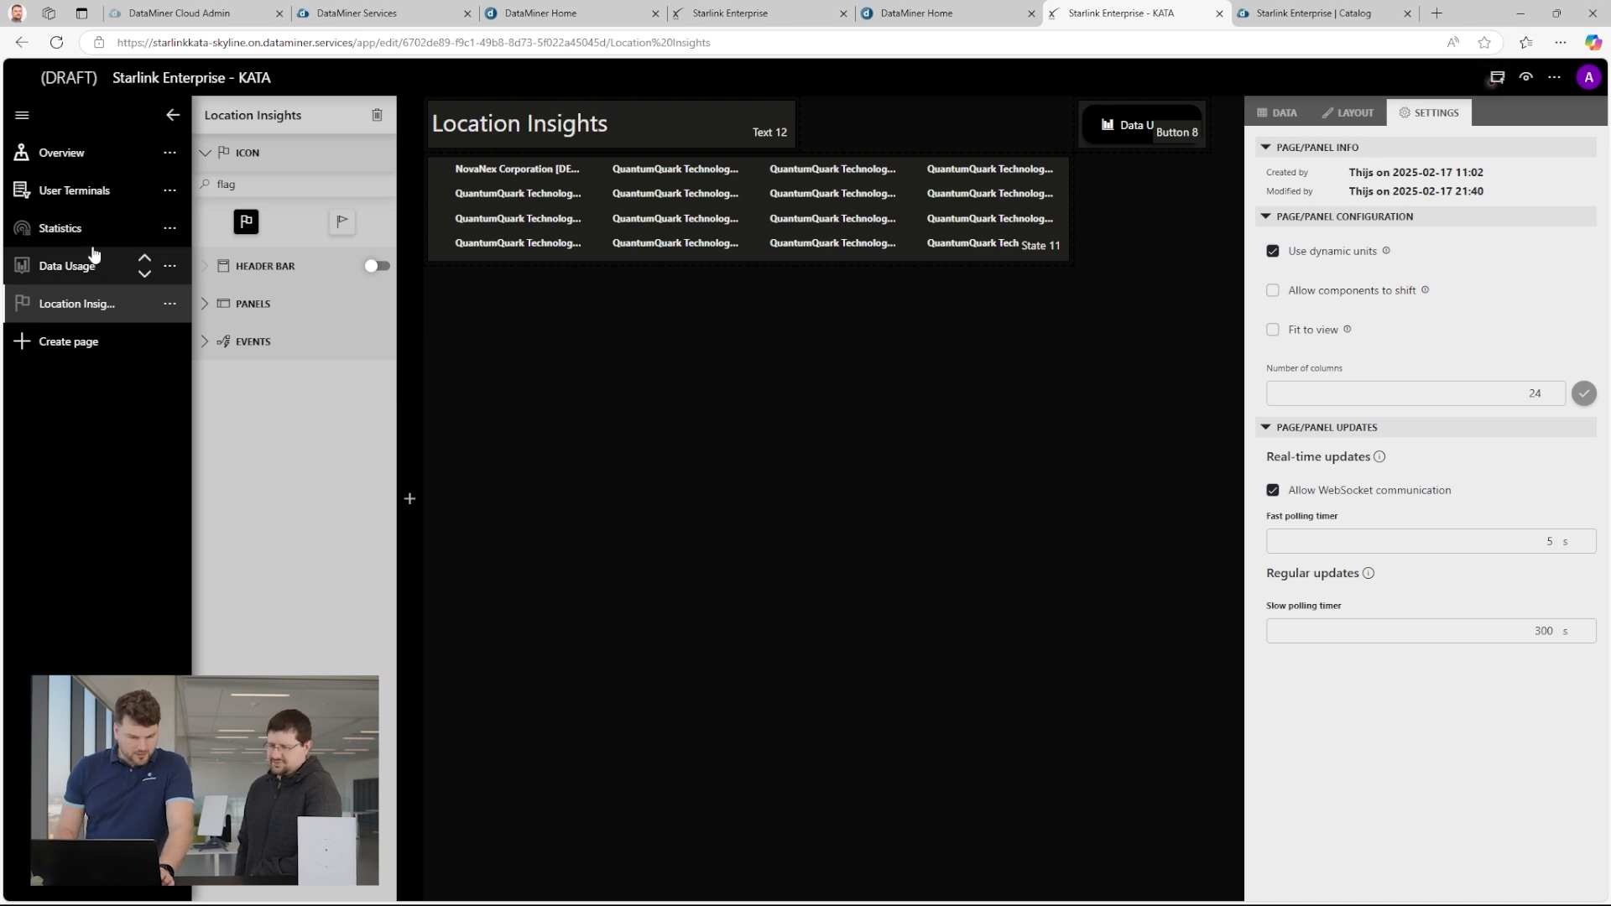
# Open the Terminal Info panel of the Overview page for editing.
pyautogui.click(84, 153)
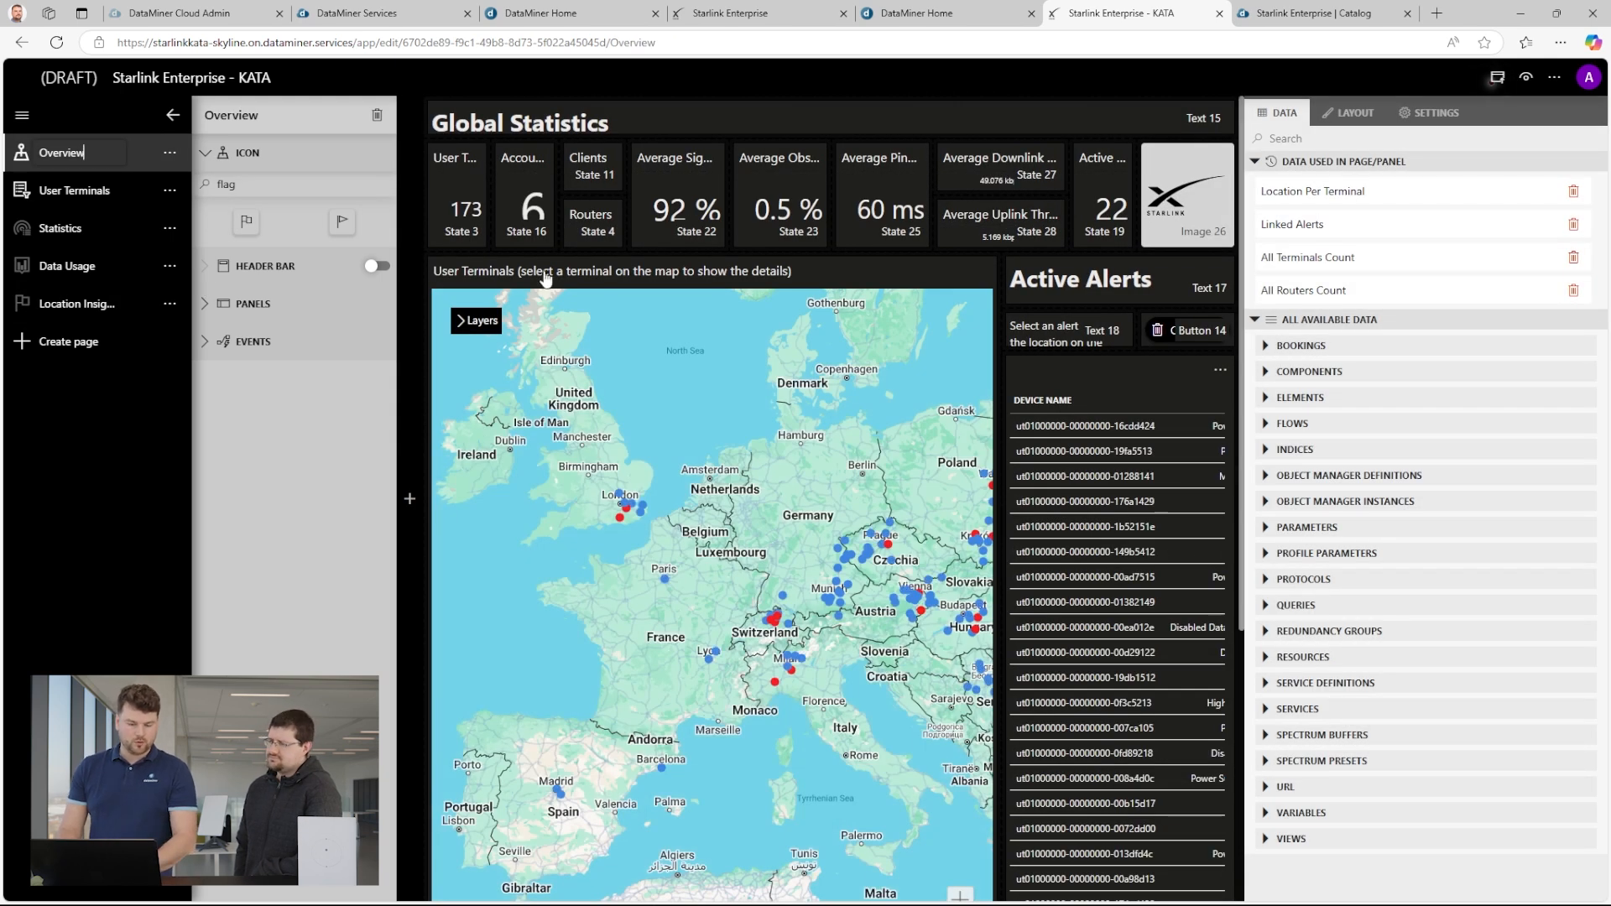
pyautogui.click(777, 691)
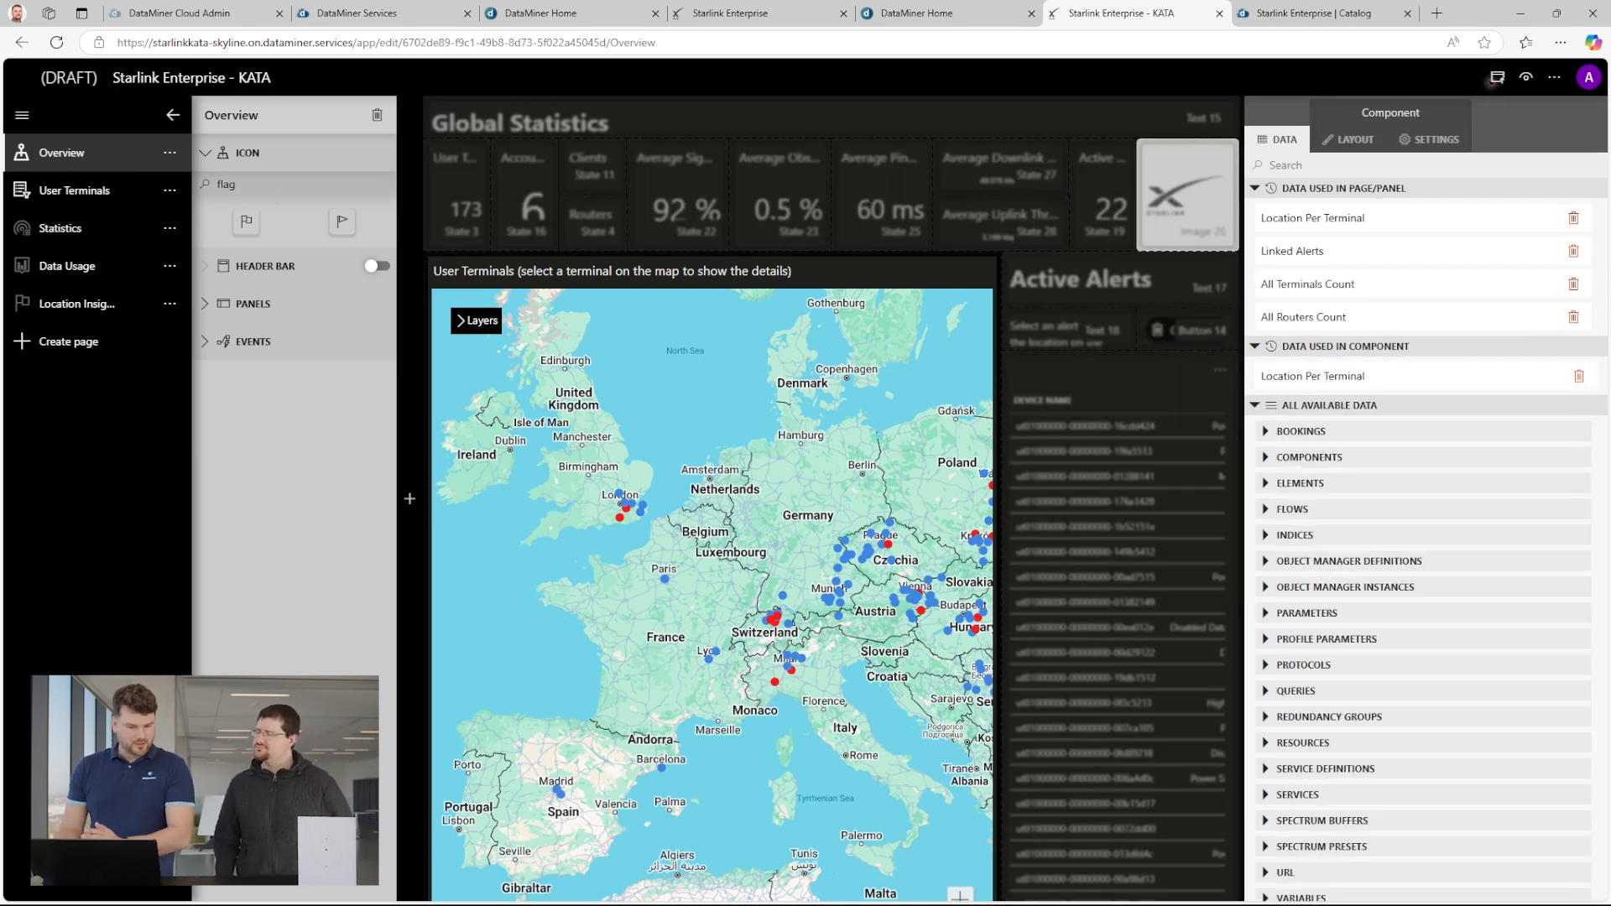
pyautogui.click(205, 307)
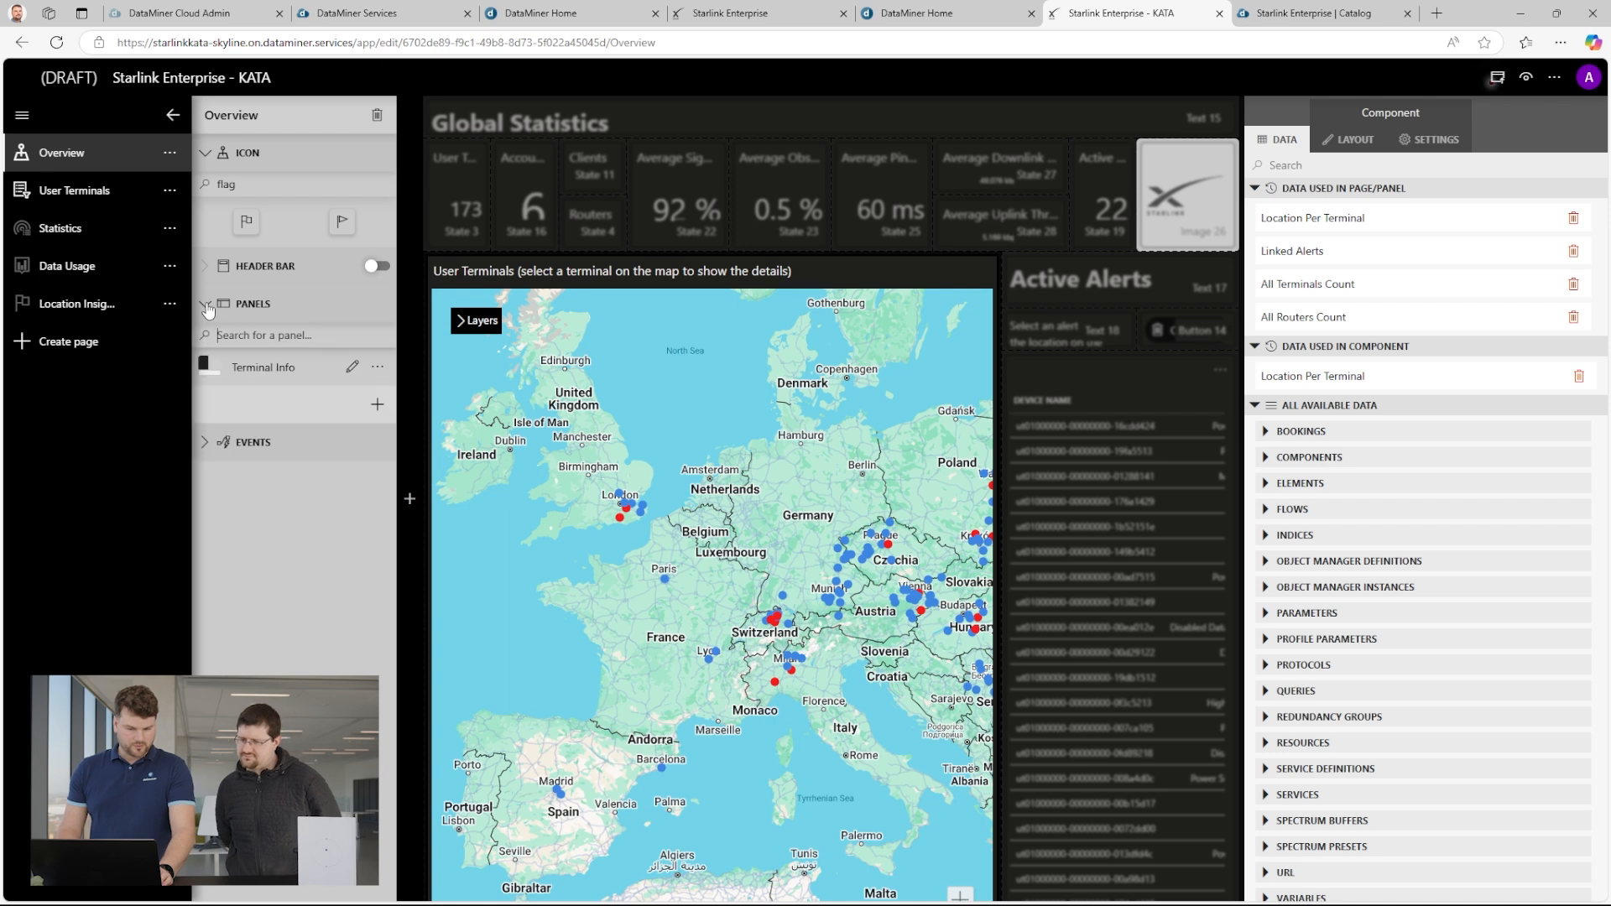
pyautogui.click(353, 370)
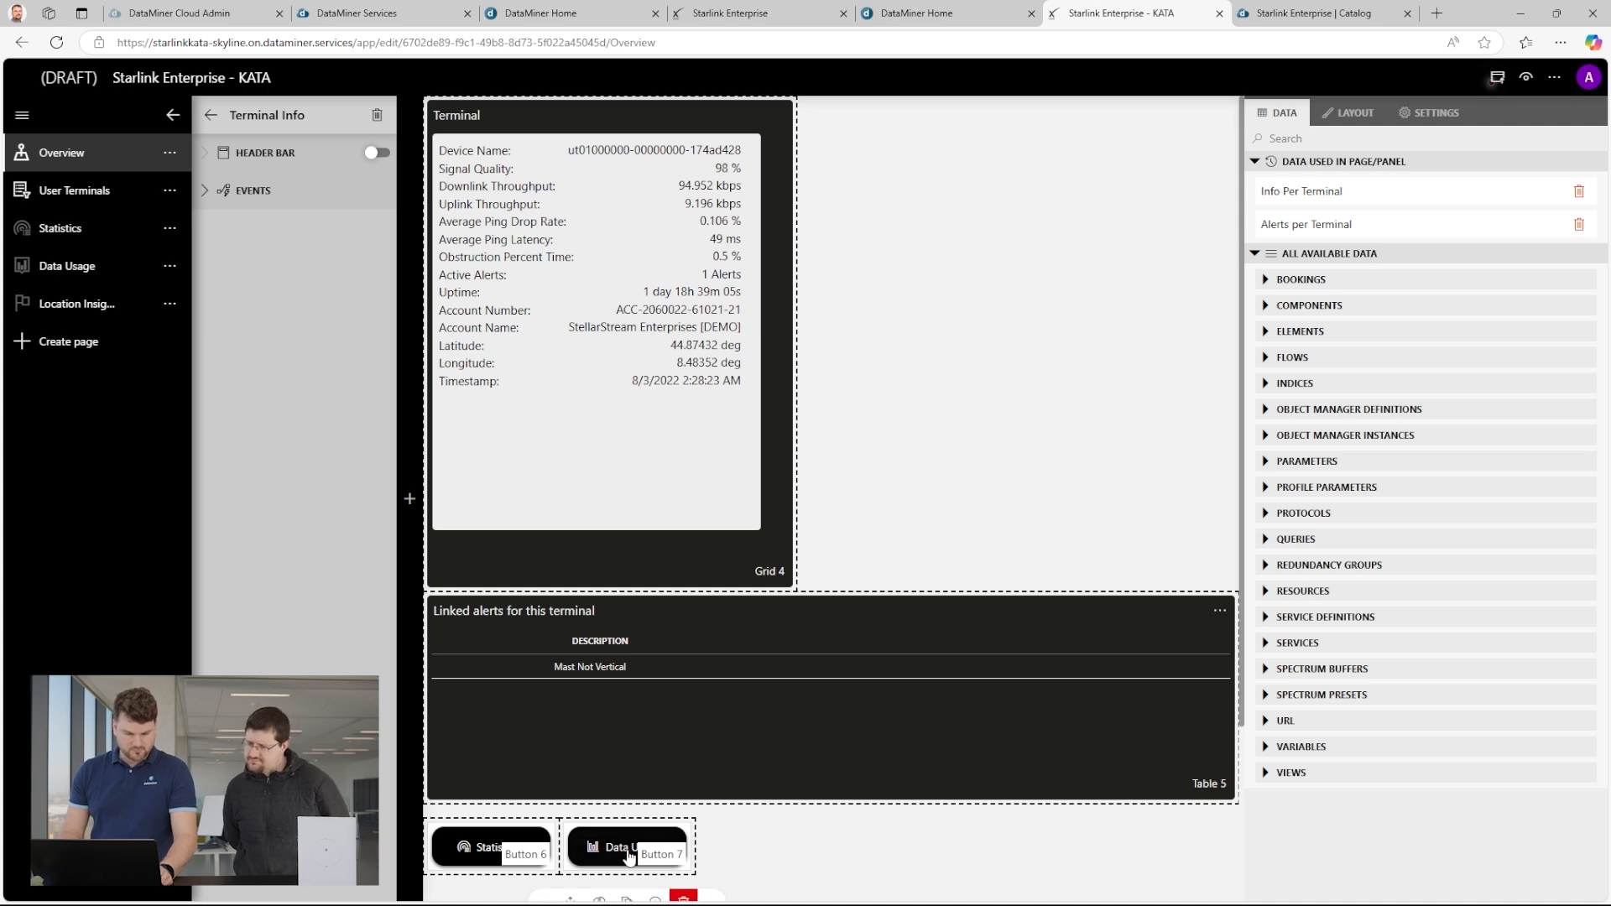
# Duplicate the Data Usage button in the Terminal Info panel and place the copy beside the original.
pyautogui.scroll(-2, 629, 856)
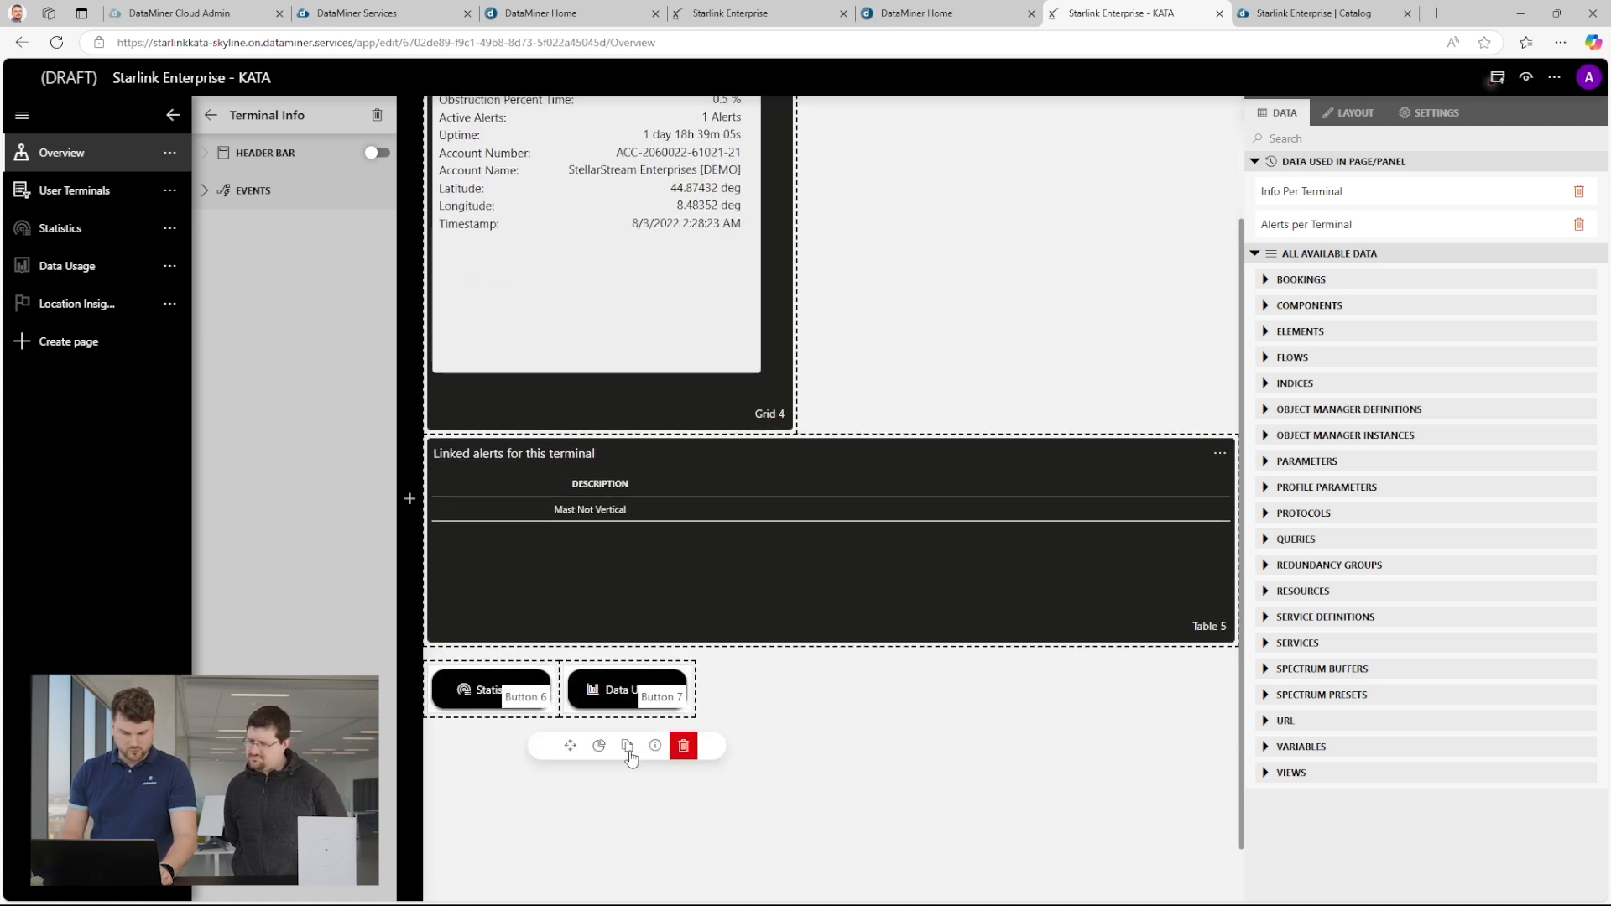
pyautogui.click(628, 746)
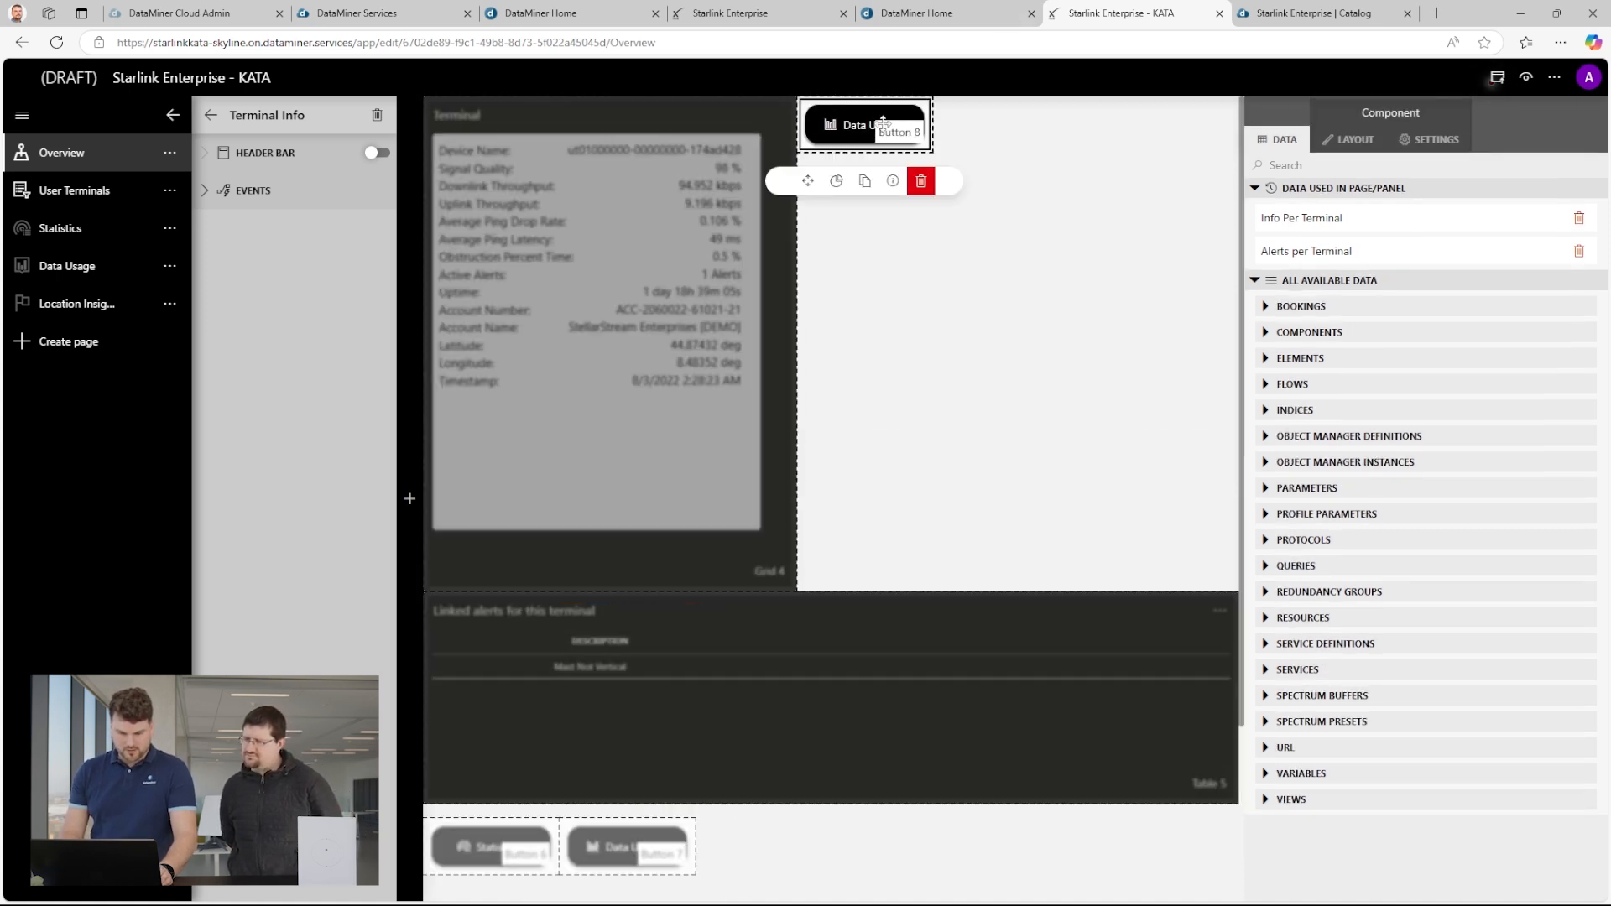
pyautogui.moveTo(802, 177); pyautogui.dragTo(703, 896)
pyautogui.scroll(-2, 738, 601)
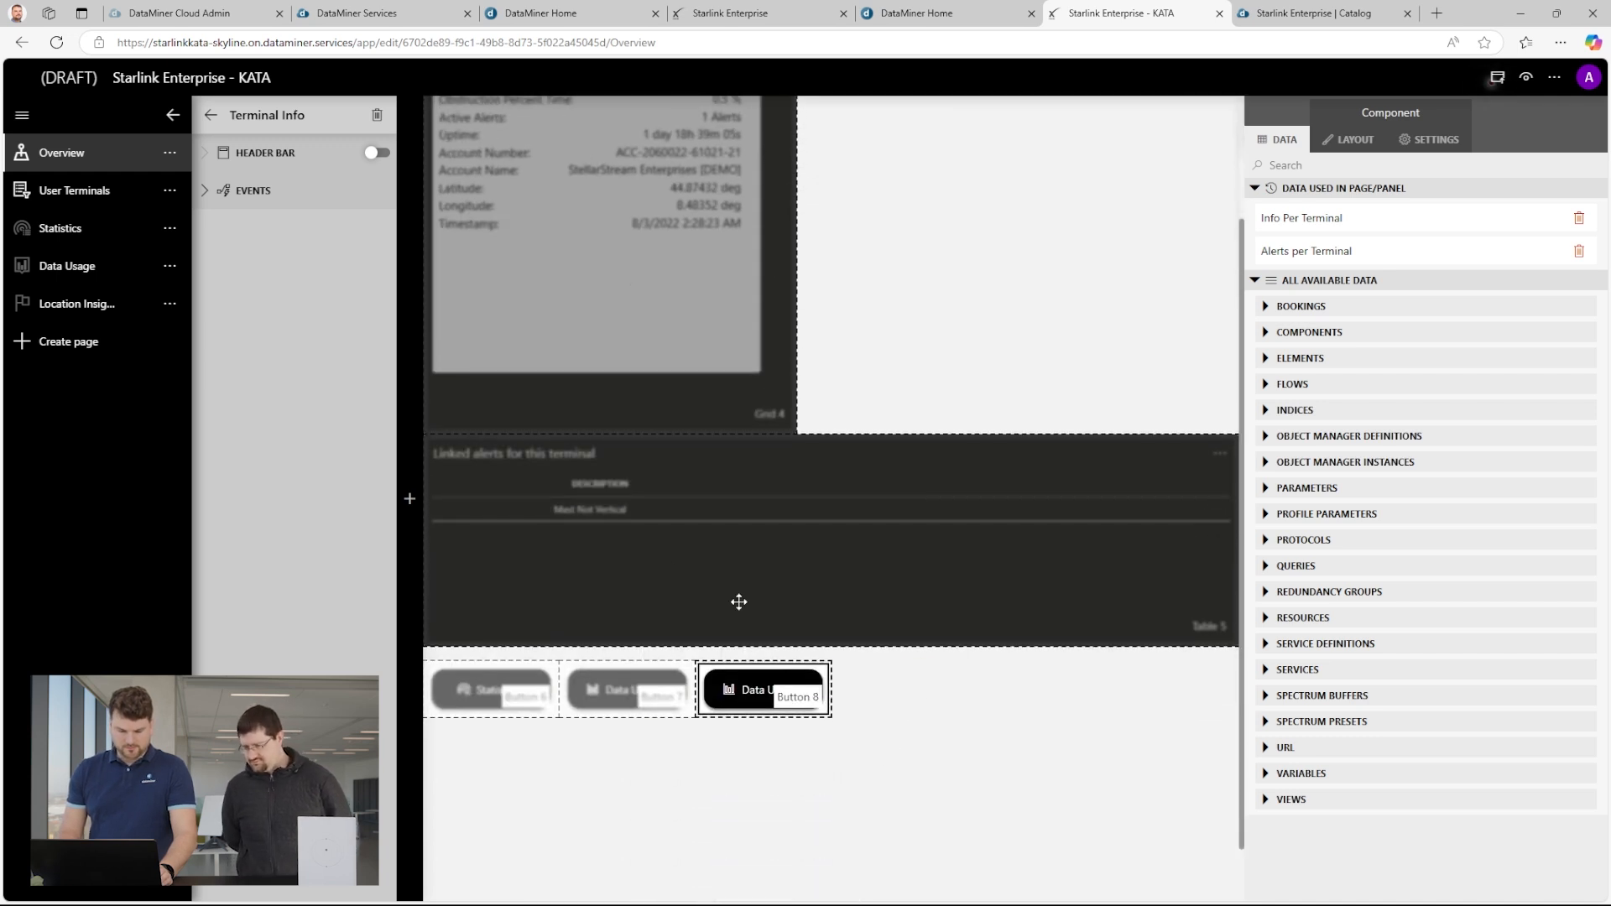
# Reduce the height of the "Linked alerts for this terminal" table slightly from its lower edge.
pyautogui.click(767, 572)
pyautogui.moveTo(820, 643); pyautogui.dragTo(813, 604)
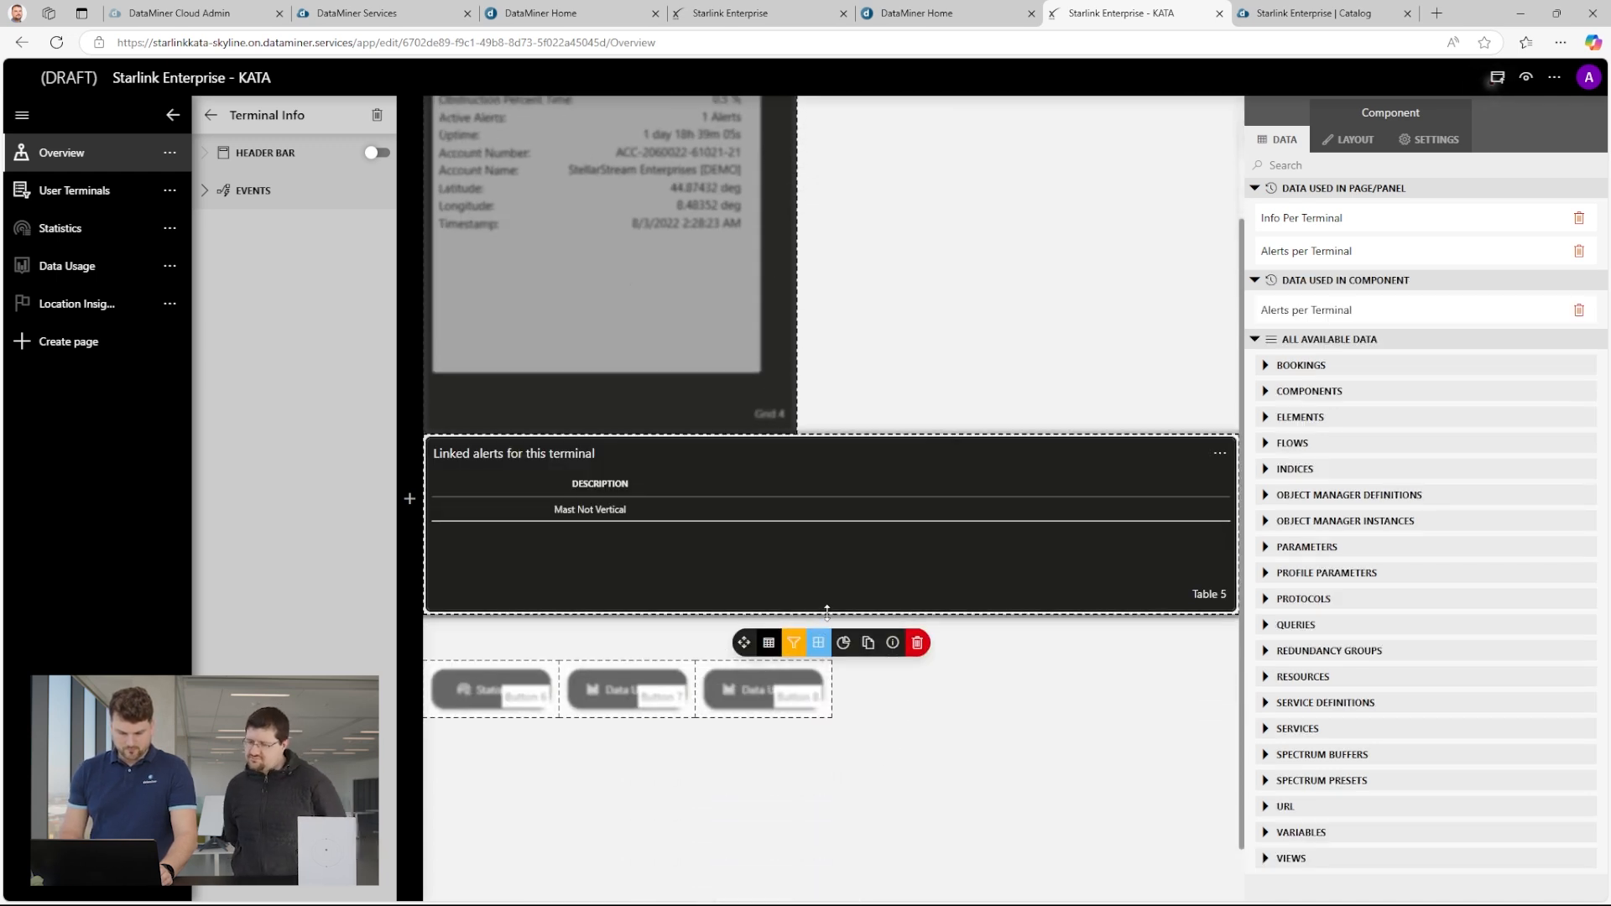
# Move the Statistics, Data Usage and duplicated Data Usage buttons up directly beneath the linked alerts table.
pyautogui.click(782, 640)
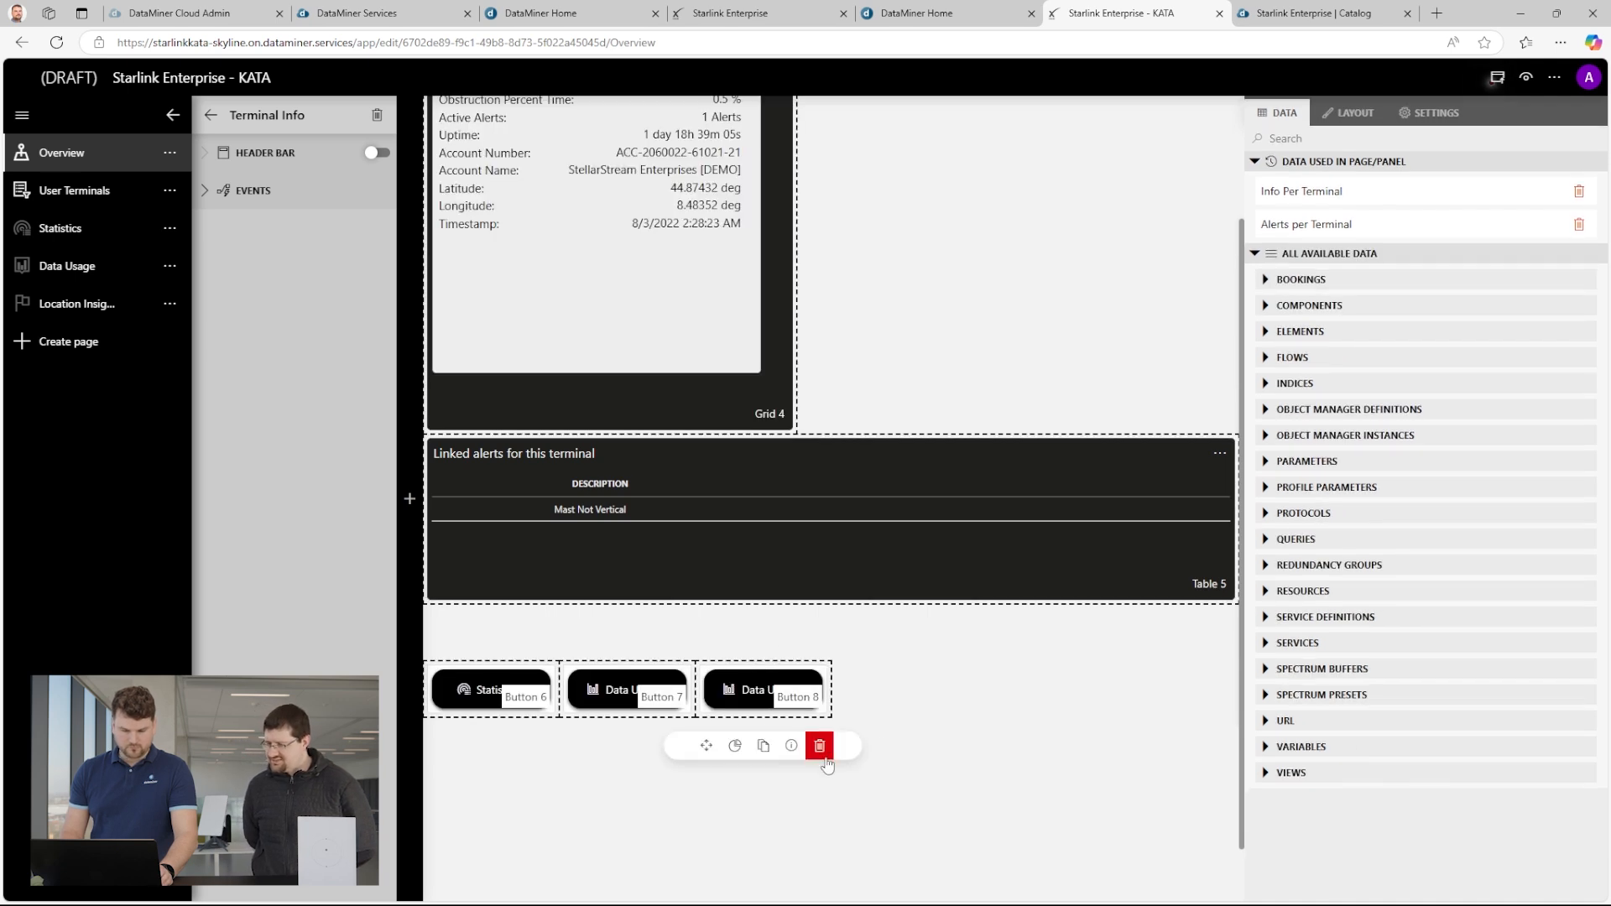
pyautogui.moveTo(436, 750); pyautogui.dragTo(449, 680)
pyautogui.click(601, 700)
pyautogui.moveTo(569, 745); pyautogui.dragTo(569, 689)
pyautogui.click(713, 709)
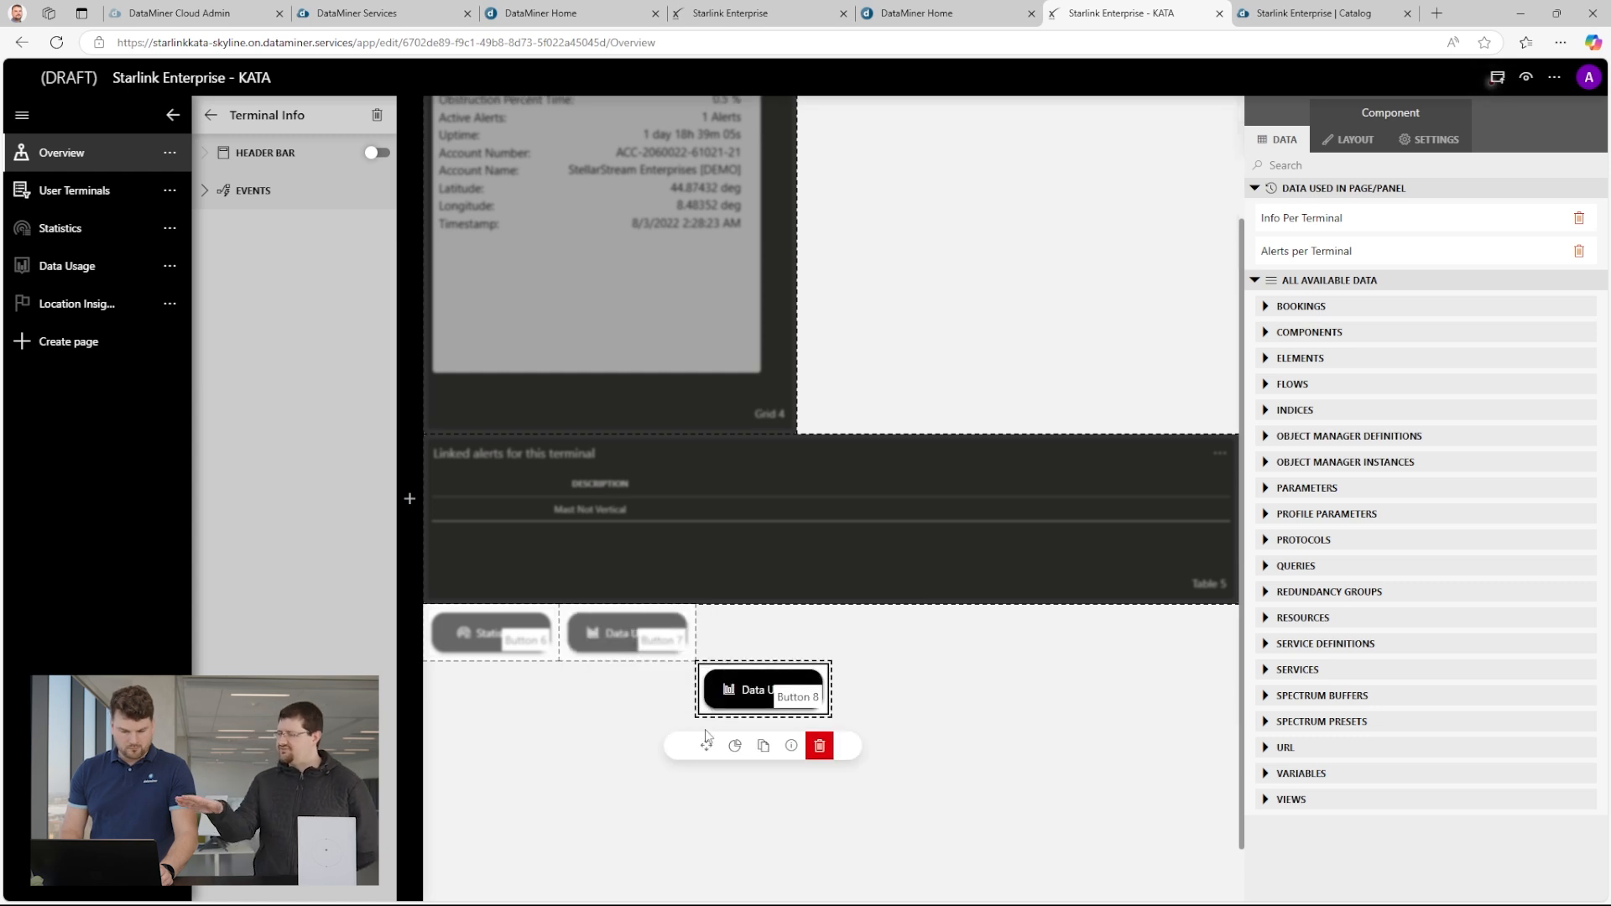
pyautogui.moveTo(704, 742); pyautogui.dragTo(705, 686)
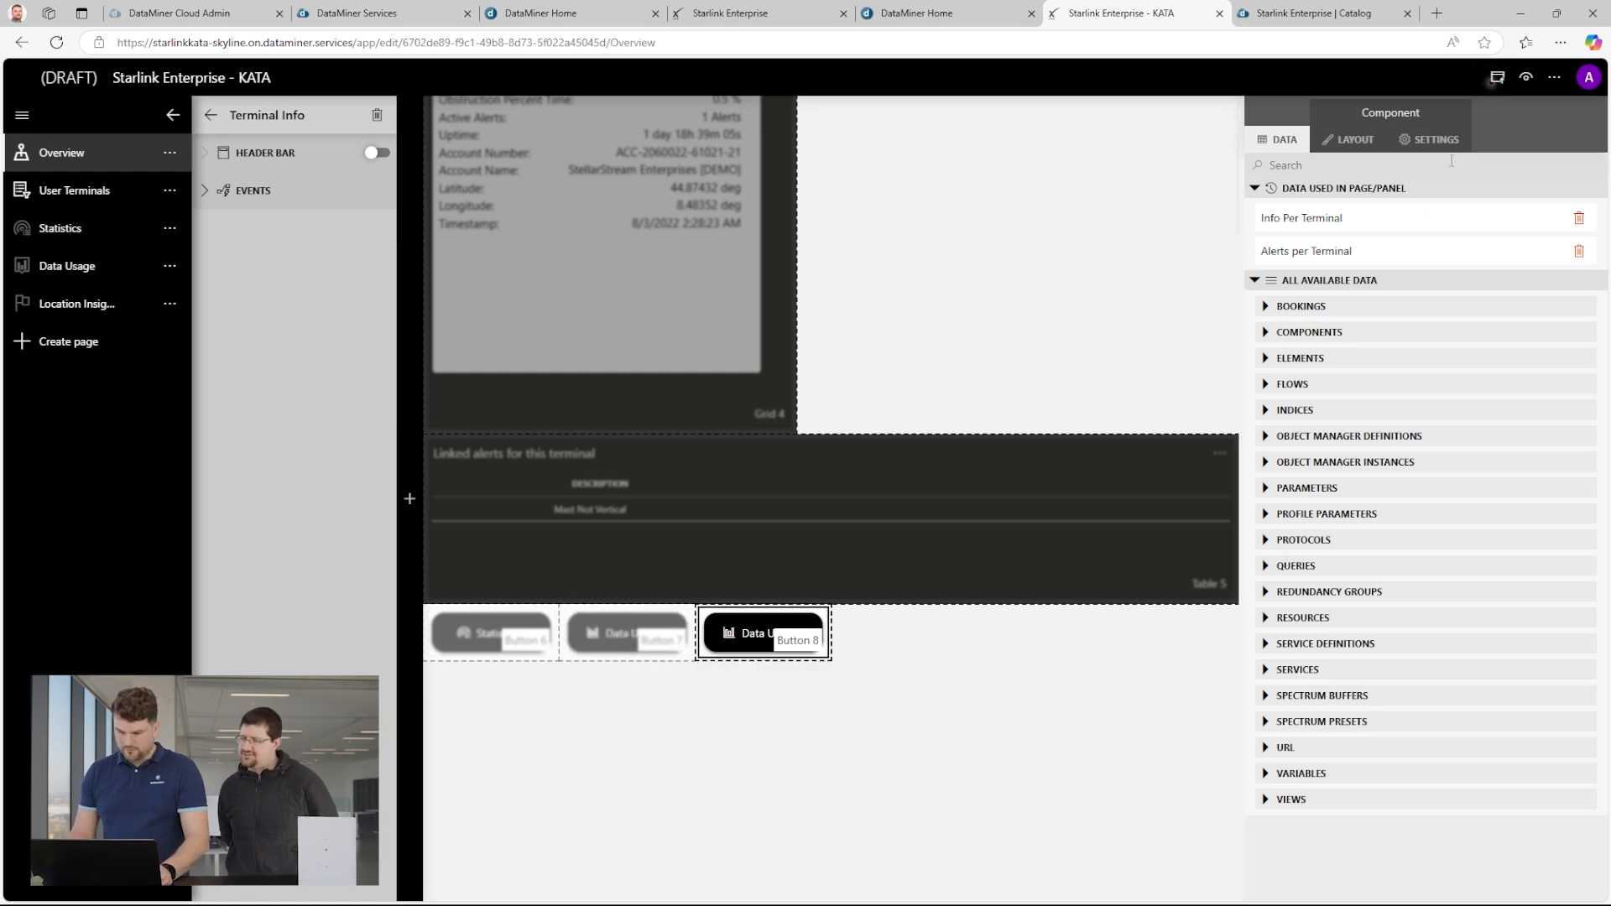
# Change the duplicated Data Usage button's on-click action to open the Location Insights page.
pyautogui.click(1410, 141)
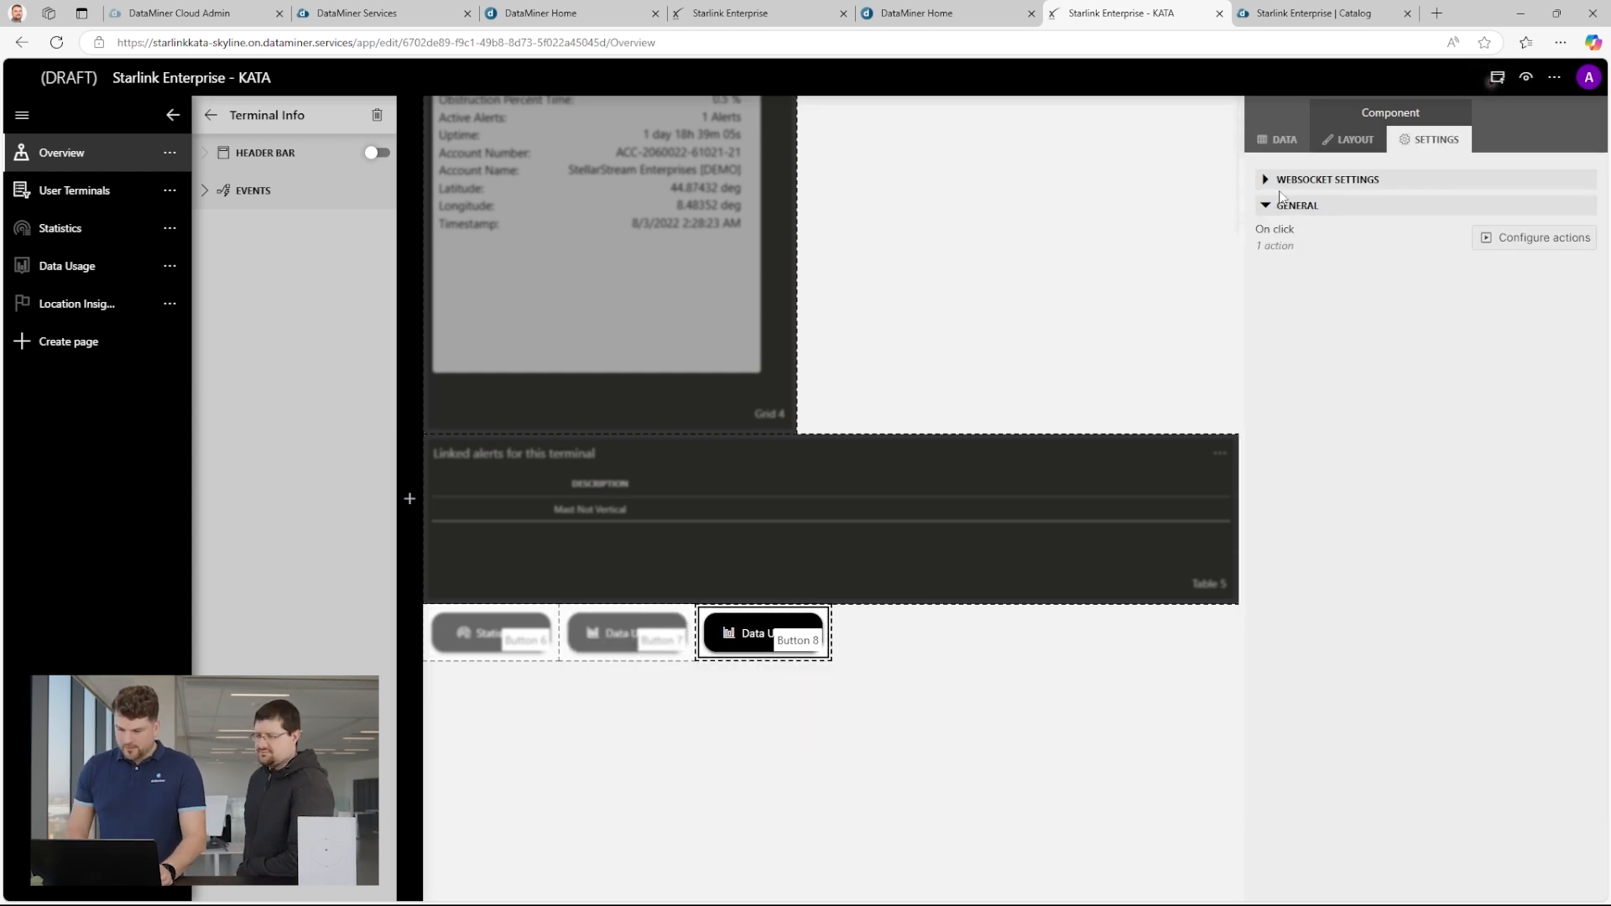
pyautogui.click(1267, 206)
pyautogui.click(1267, 206)
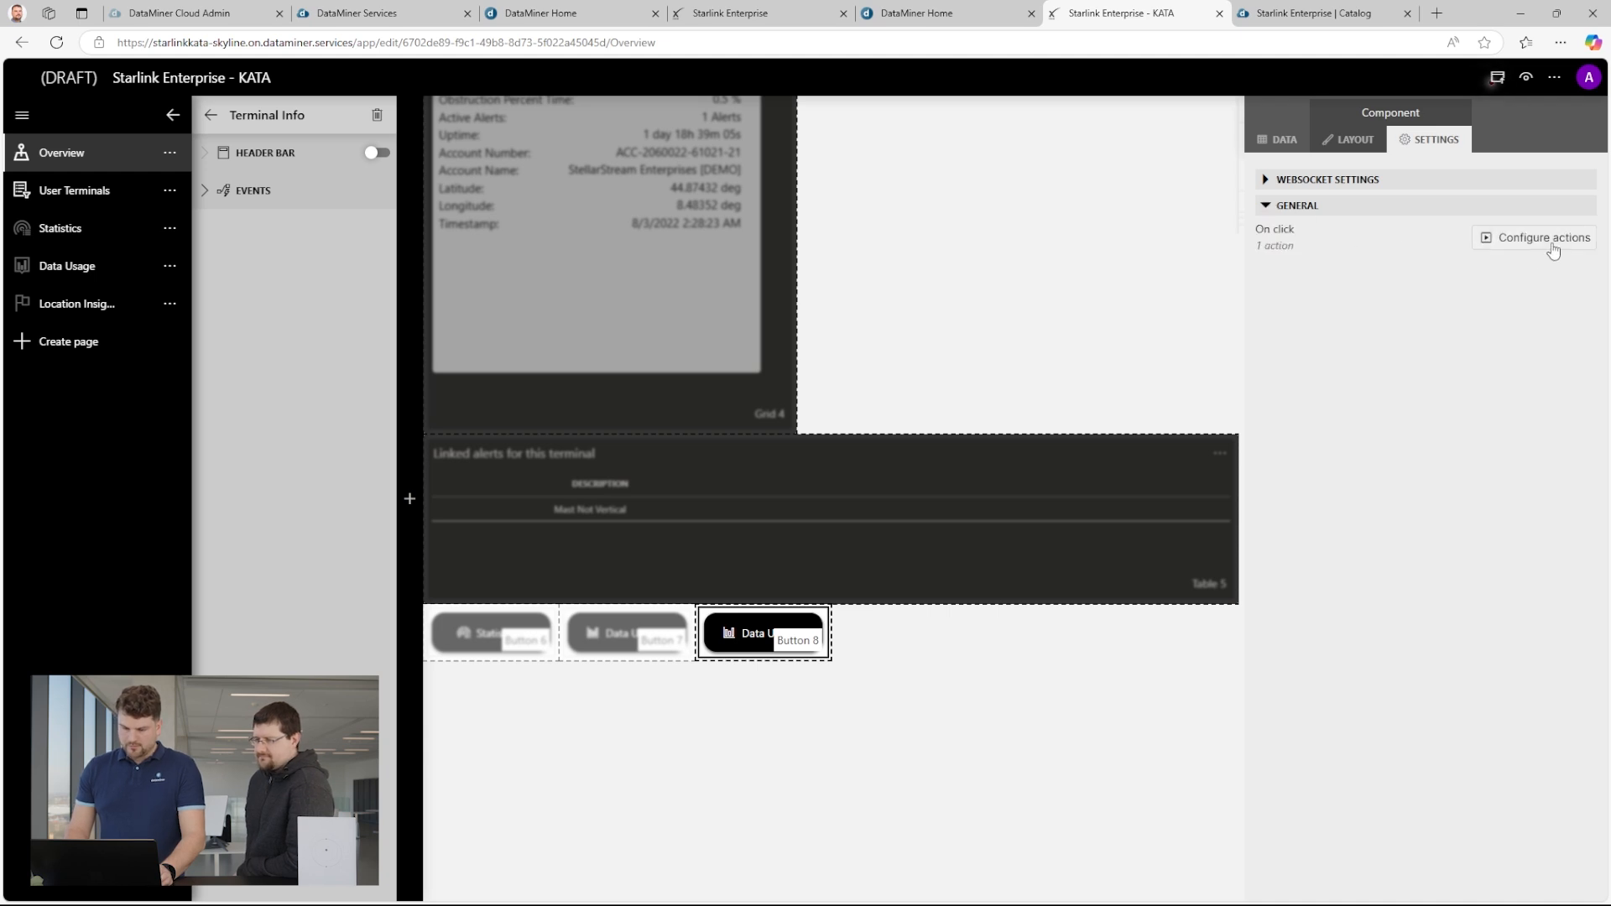
pyautogui.click(1558, 238)
pyautogui.click(615, 277)
pyautogui.click(826, 378)
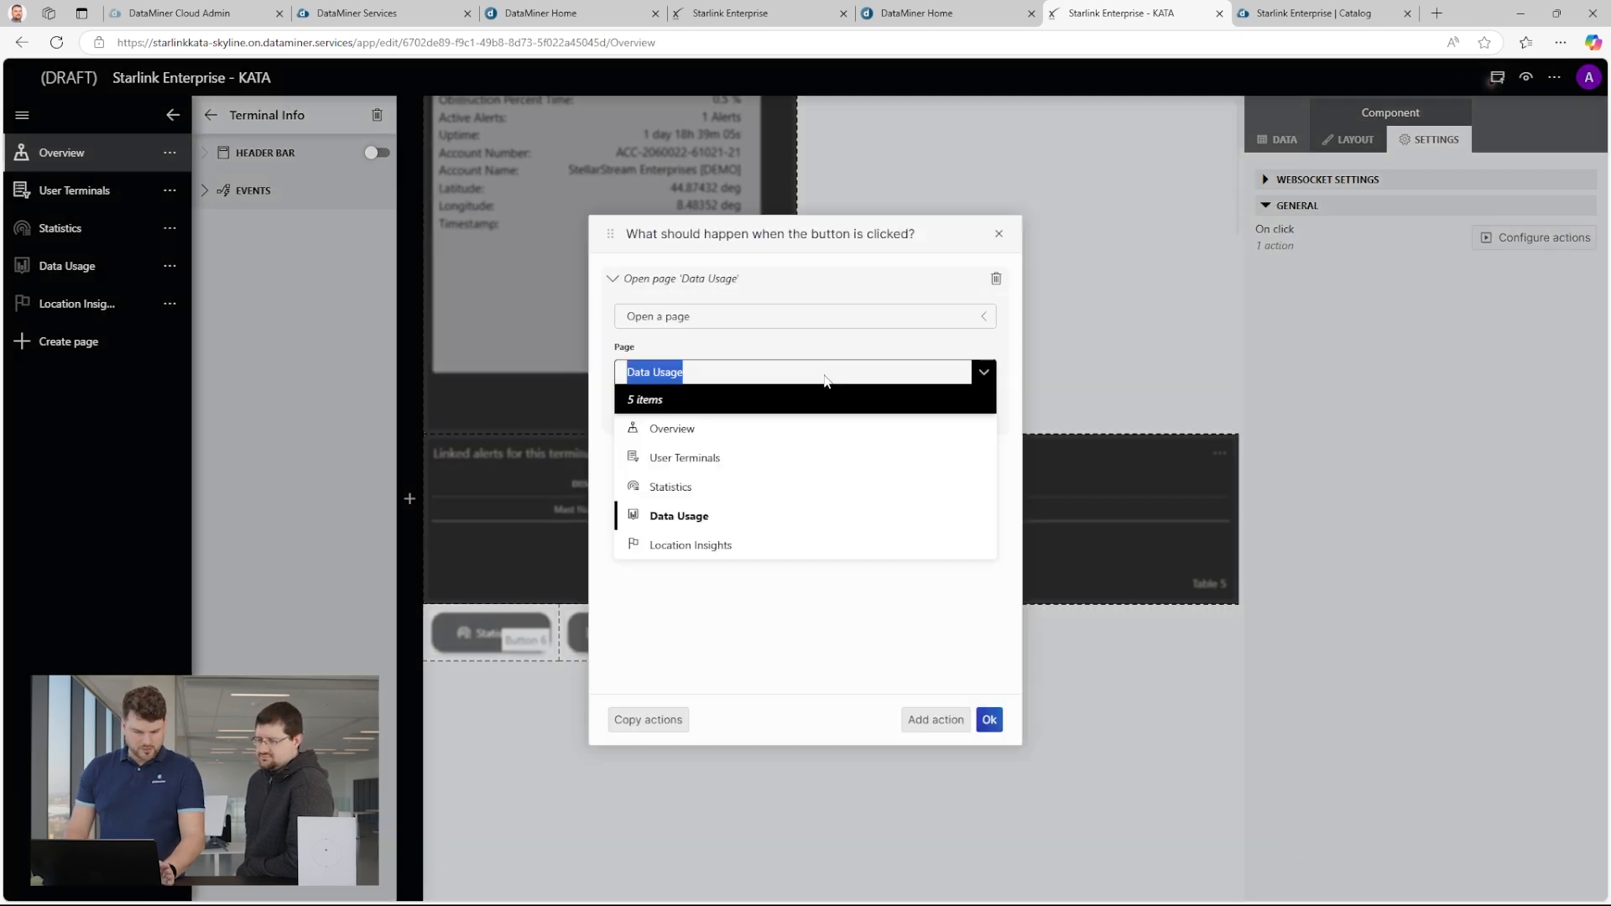
pyautogui.click(695, 547)
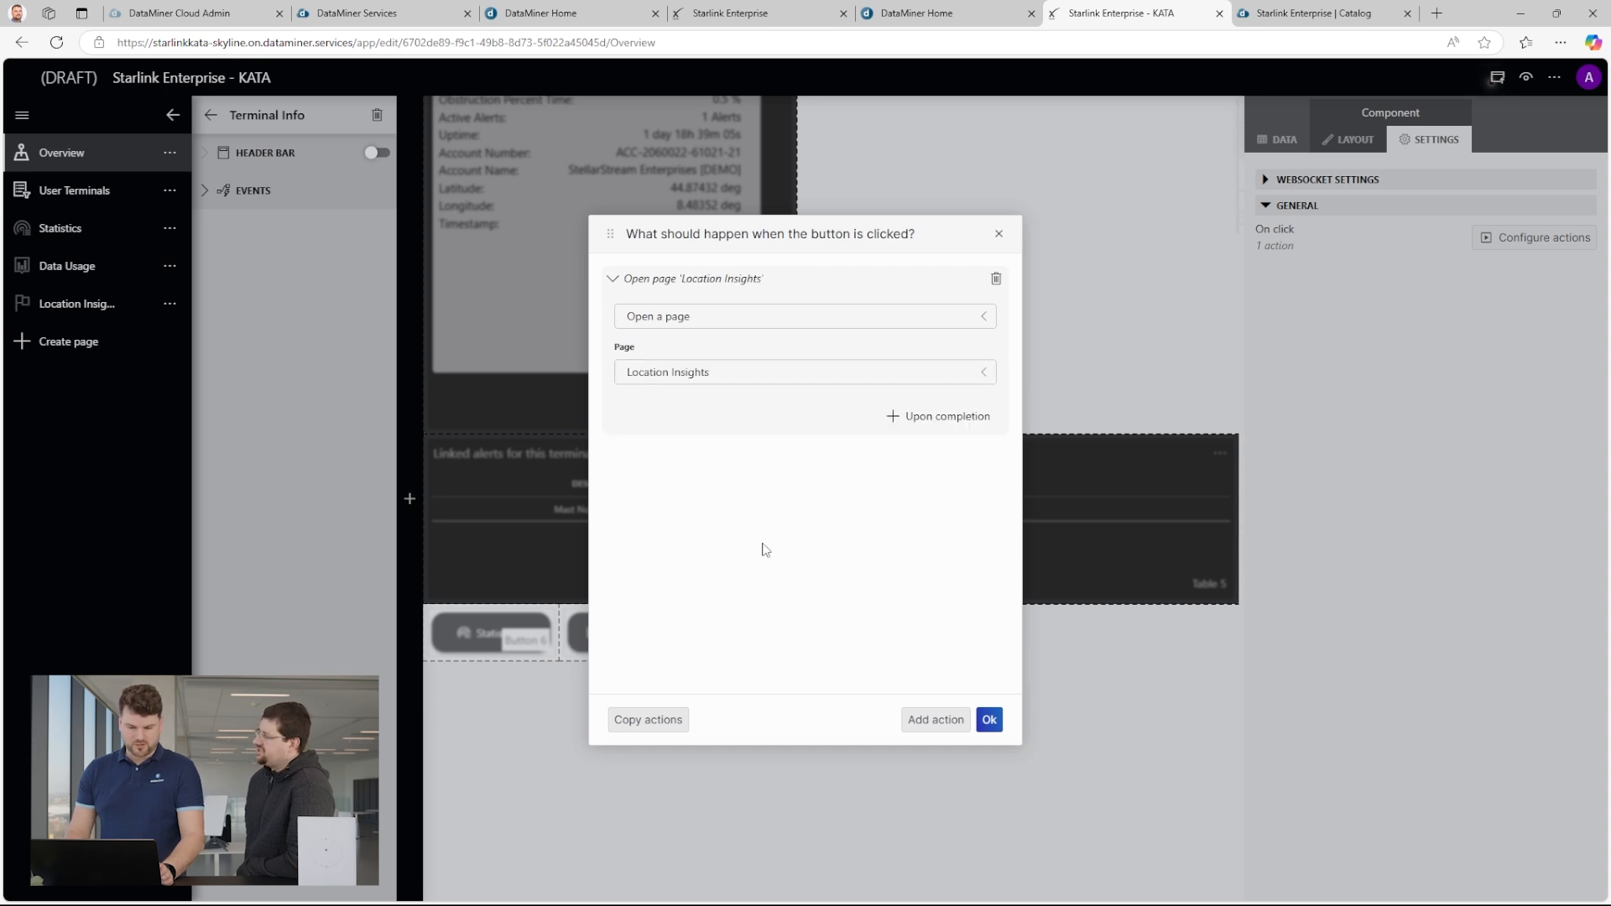
pyautogui.click(990, 722)
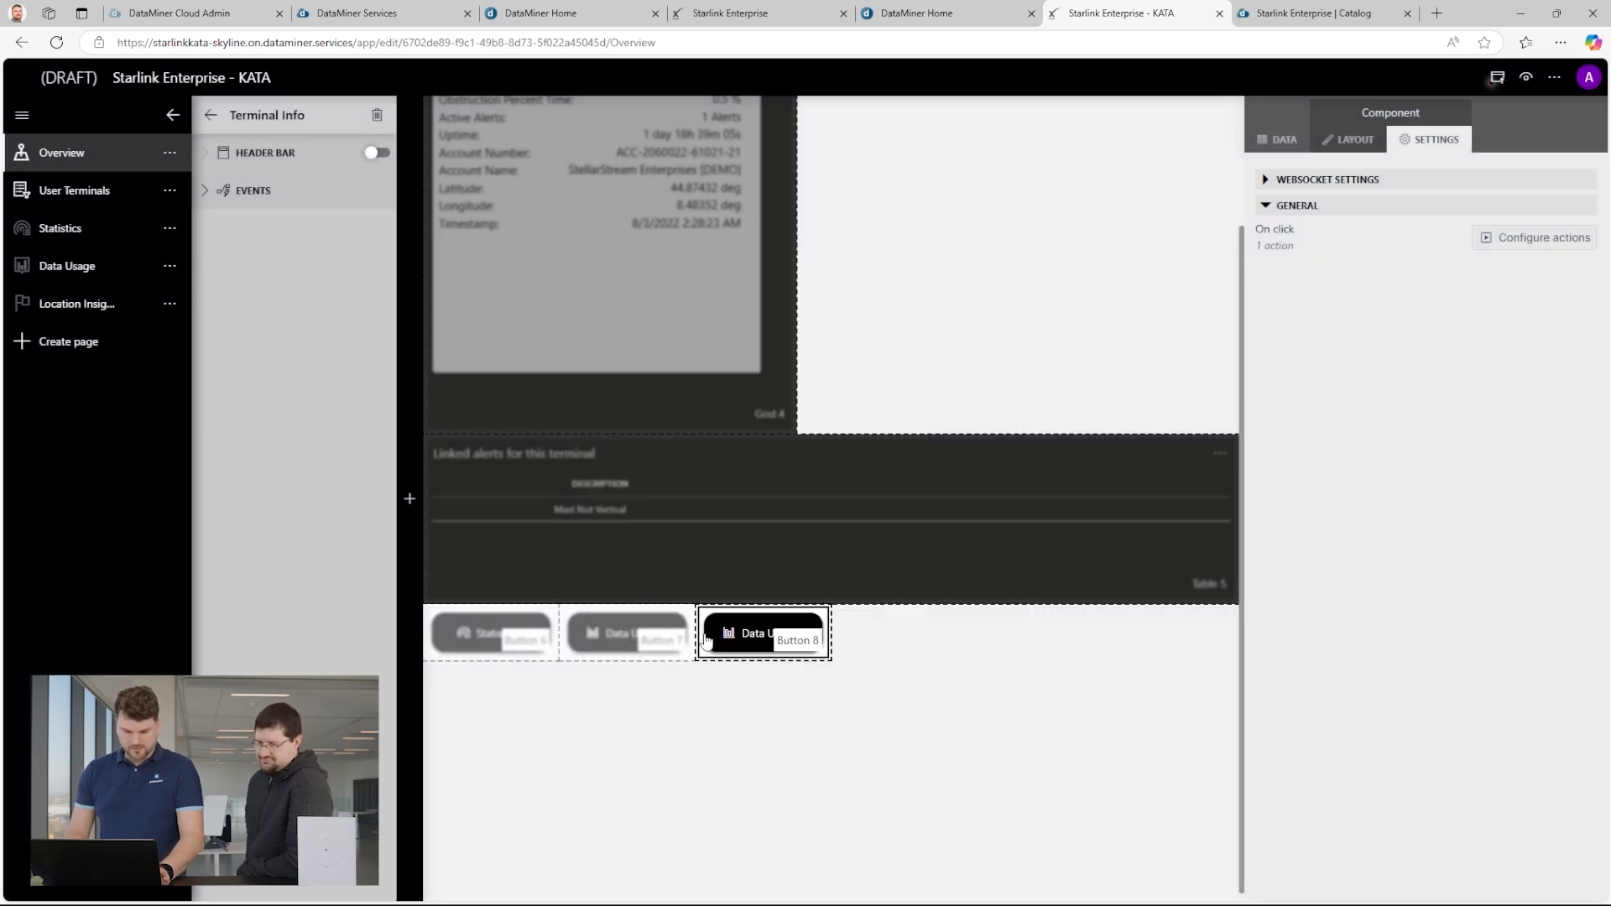
# Set the duplicated button's label to "Location Insights".
pyautogui.click(1349, 140)
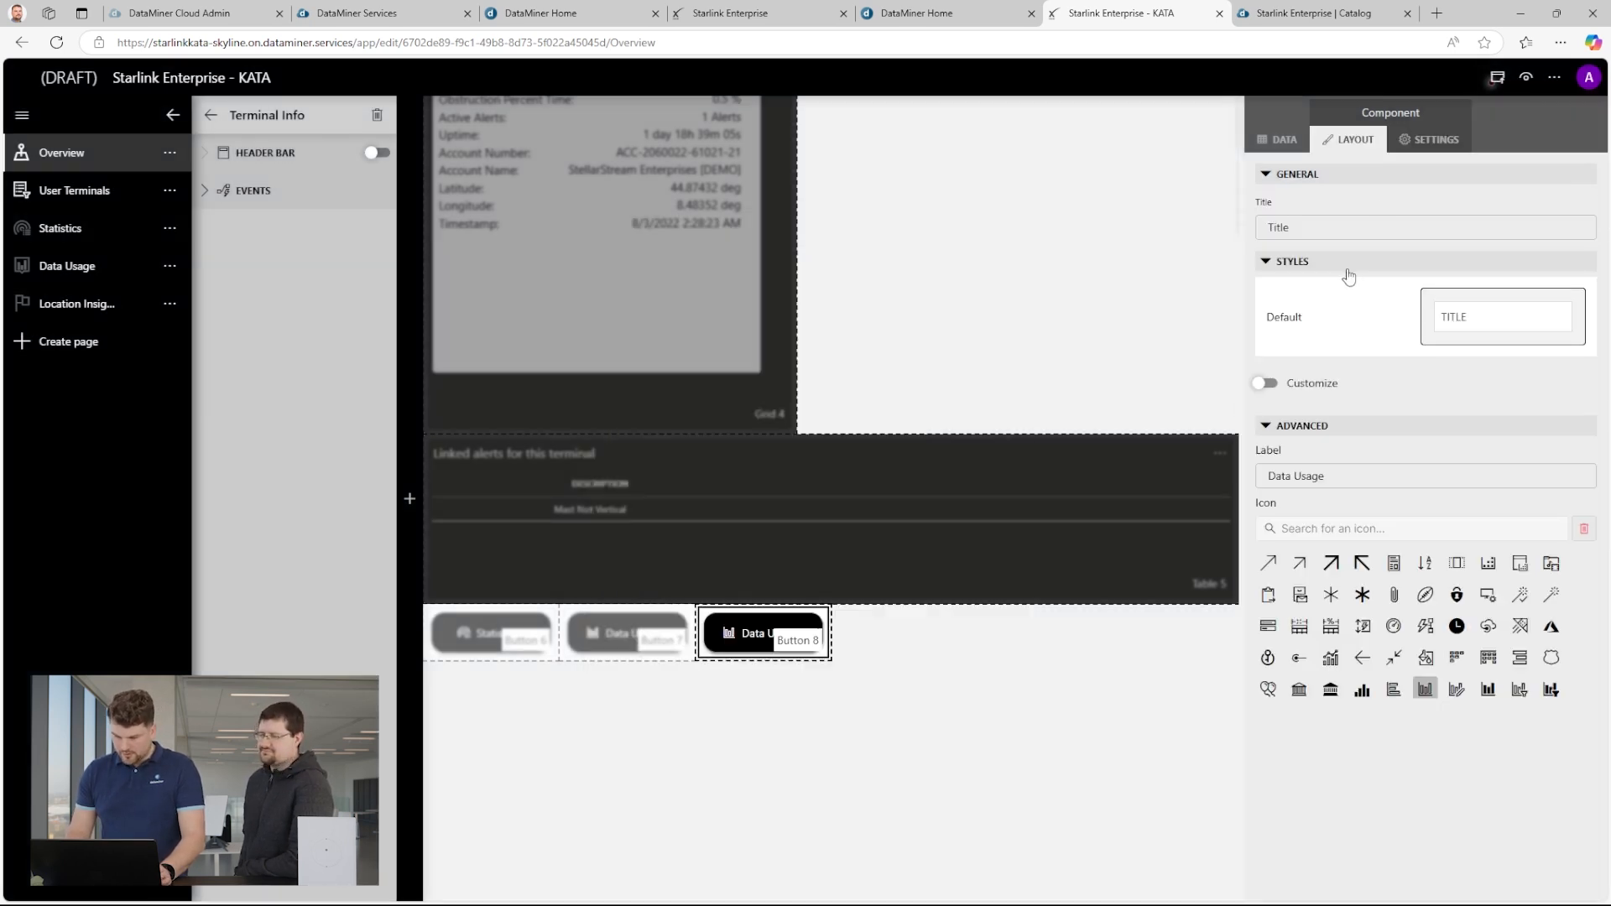
pyautogui.tripleClick(1306, 474)
pyautogui.write('L')
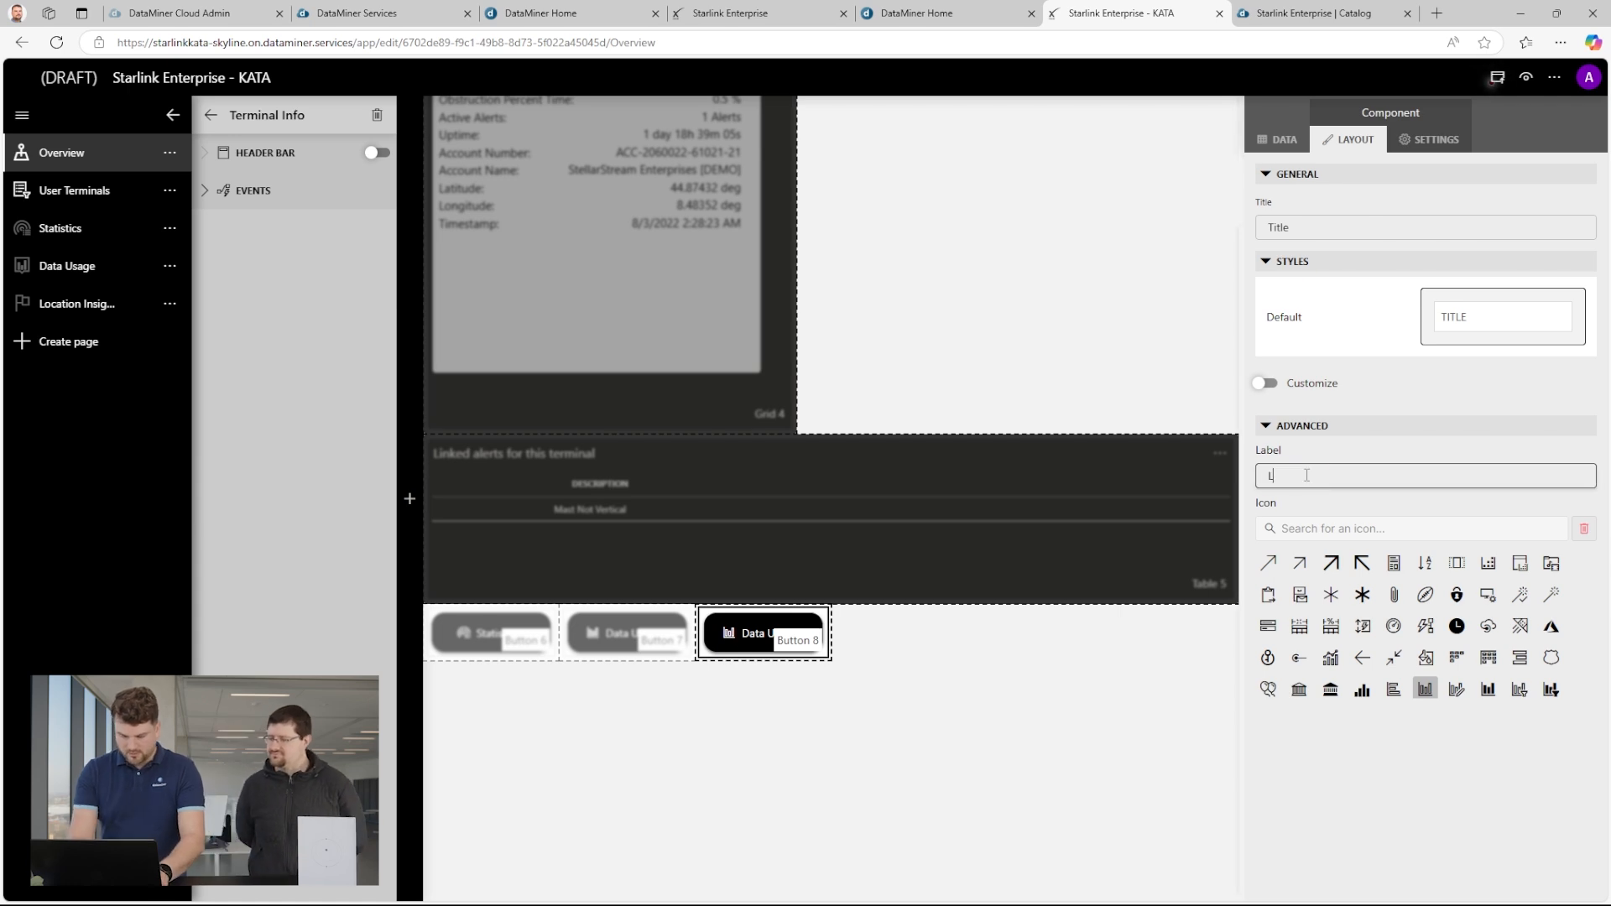
pyautogui.write('ocation In')
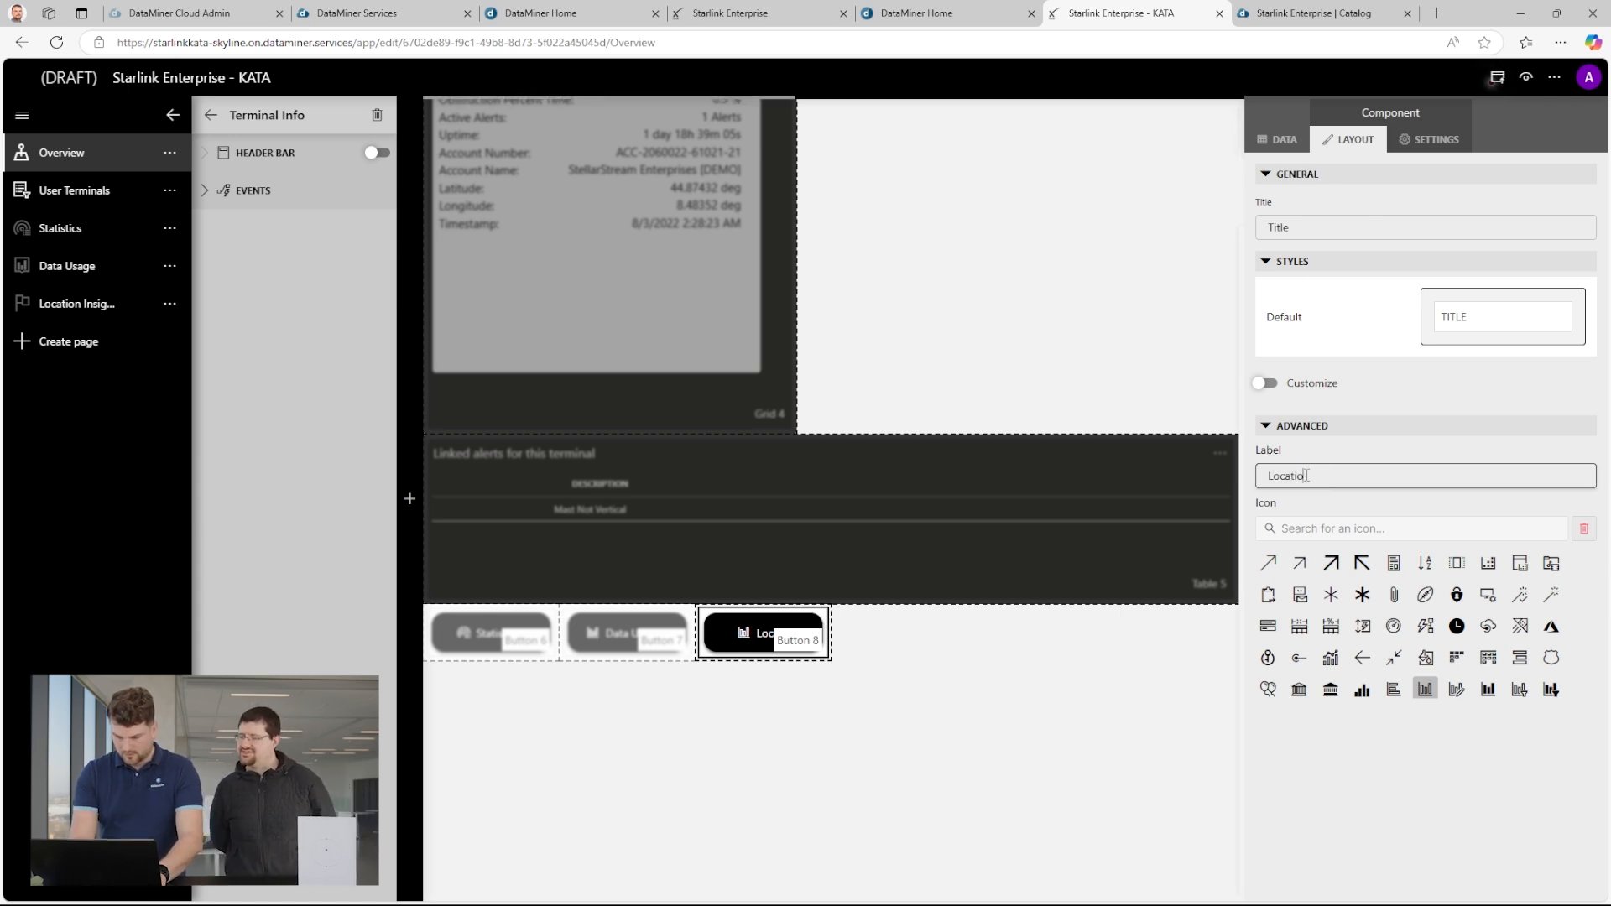
# Search the icons for "flag" and assign the first flag icon to the Location Insights button.
pyautogui.click(1450, 525)
pyautogui.write('flmag')
pyautogui.press('BackSpace')
pyautogui.press('BackSpace')
pyautogui.write('ag')
pyautogui.click(1269, 564)
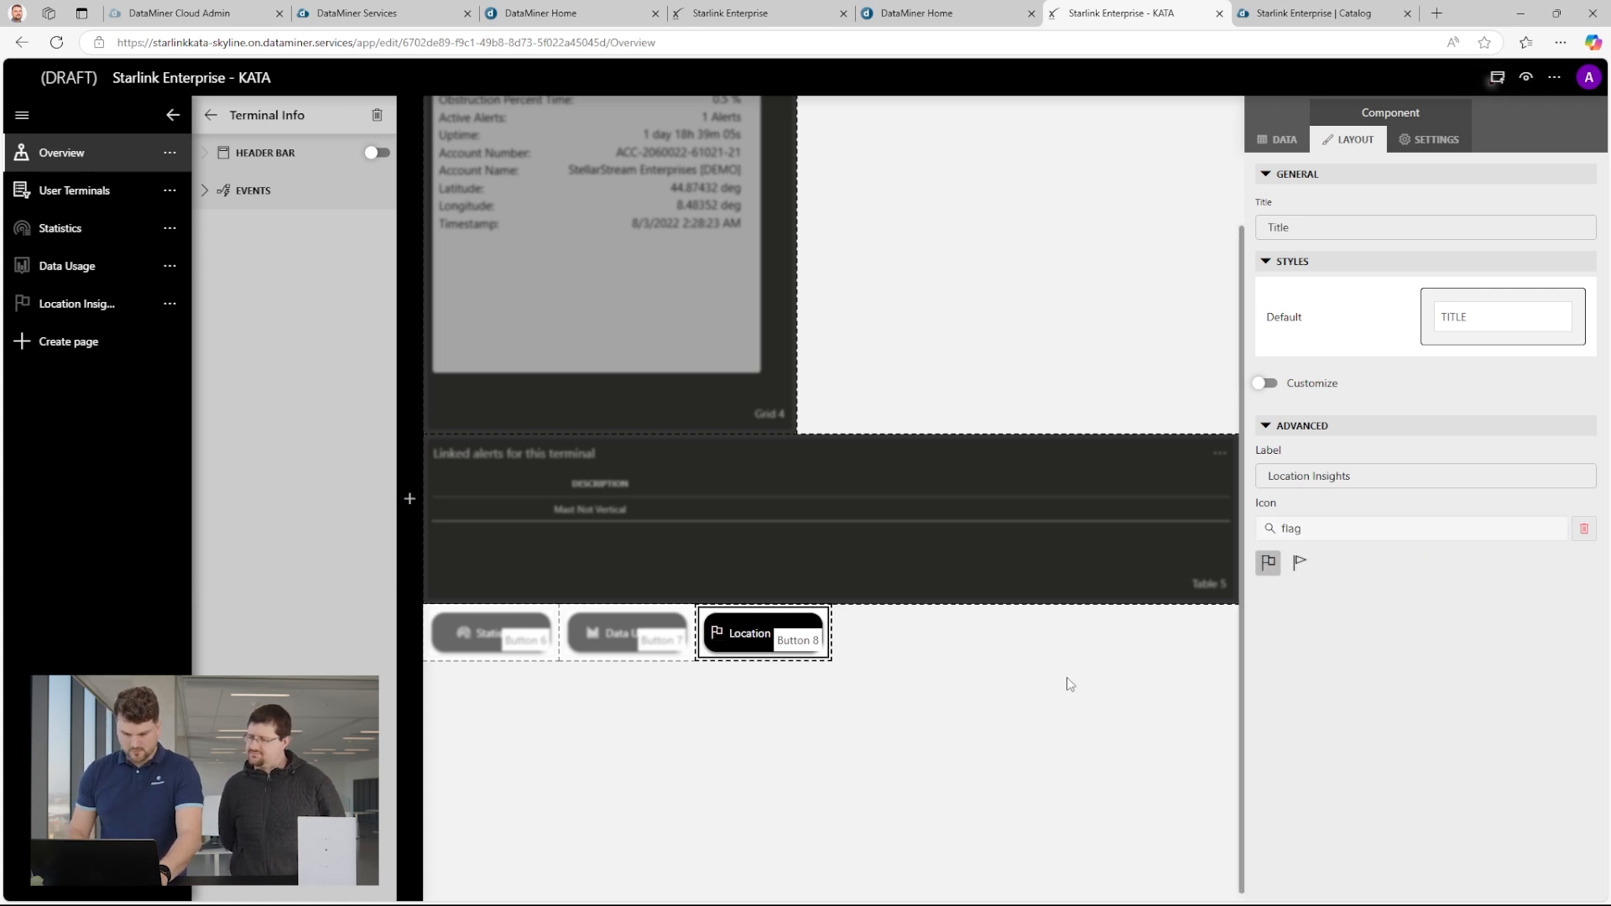
# Deselect the button and publish the Starlink Enterprise - KATA draft.
pyautogui.click(1029, 704)
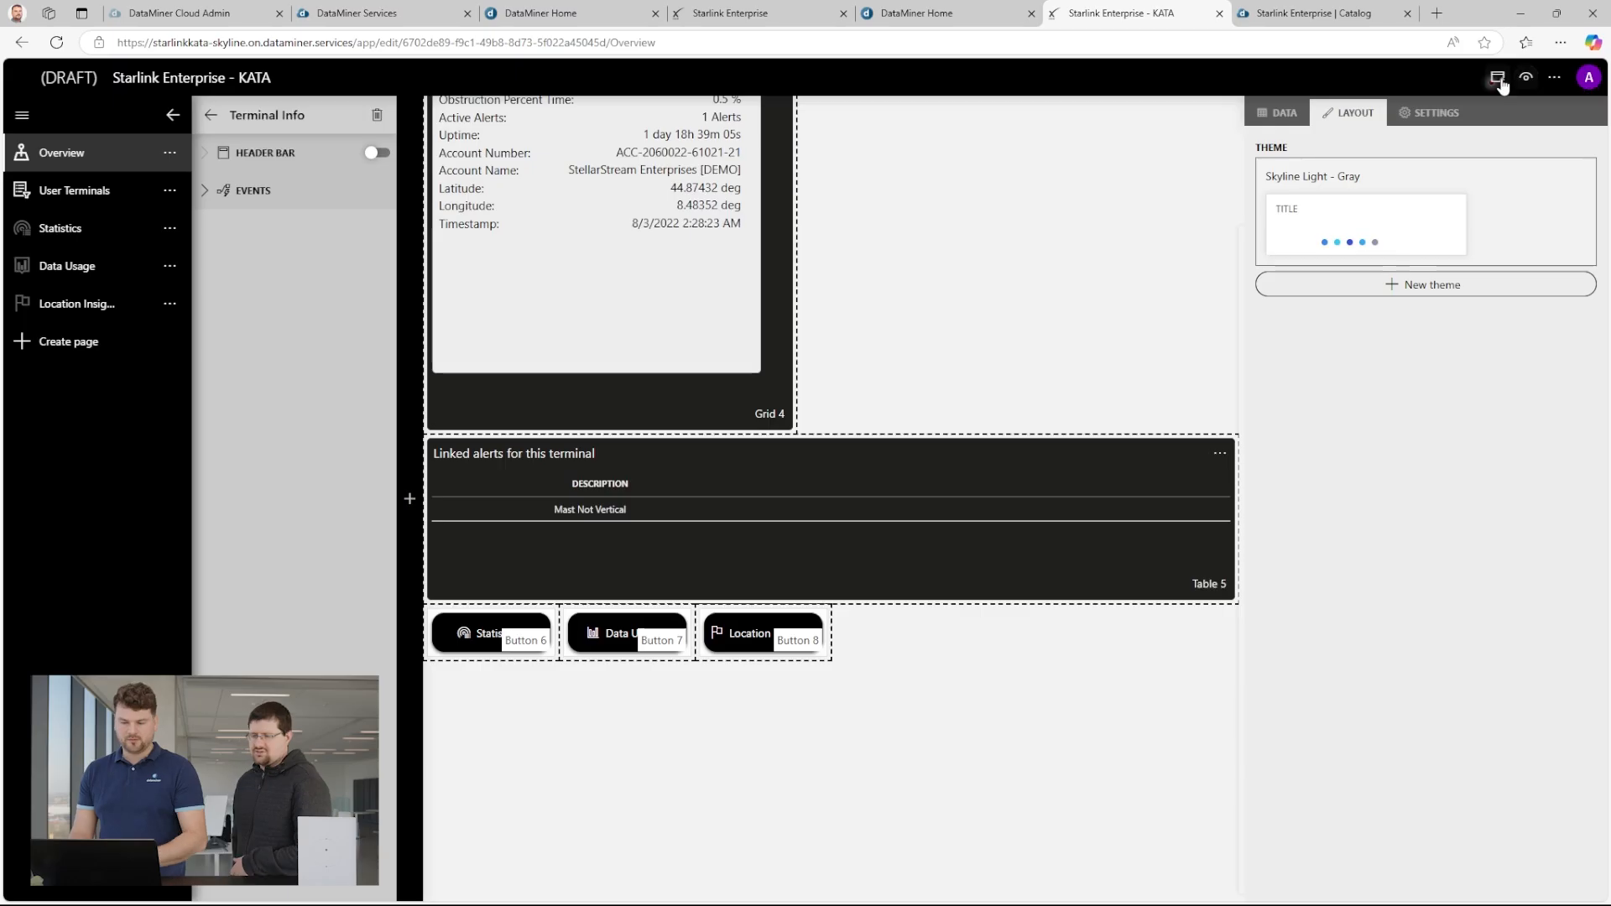
pyautogui.click(1498, 78)
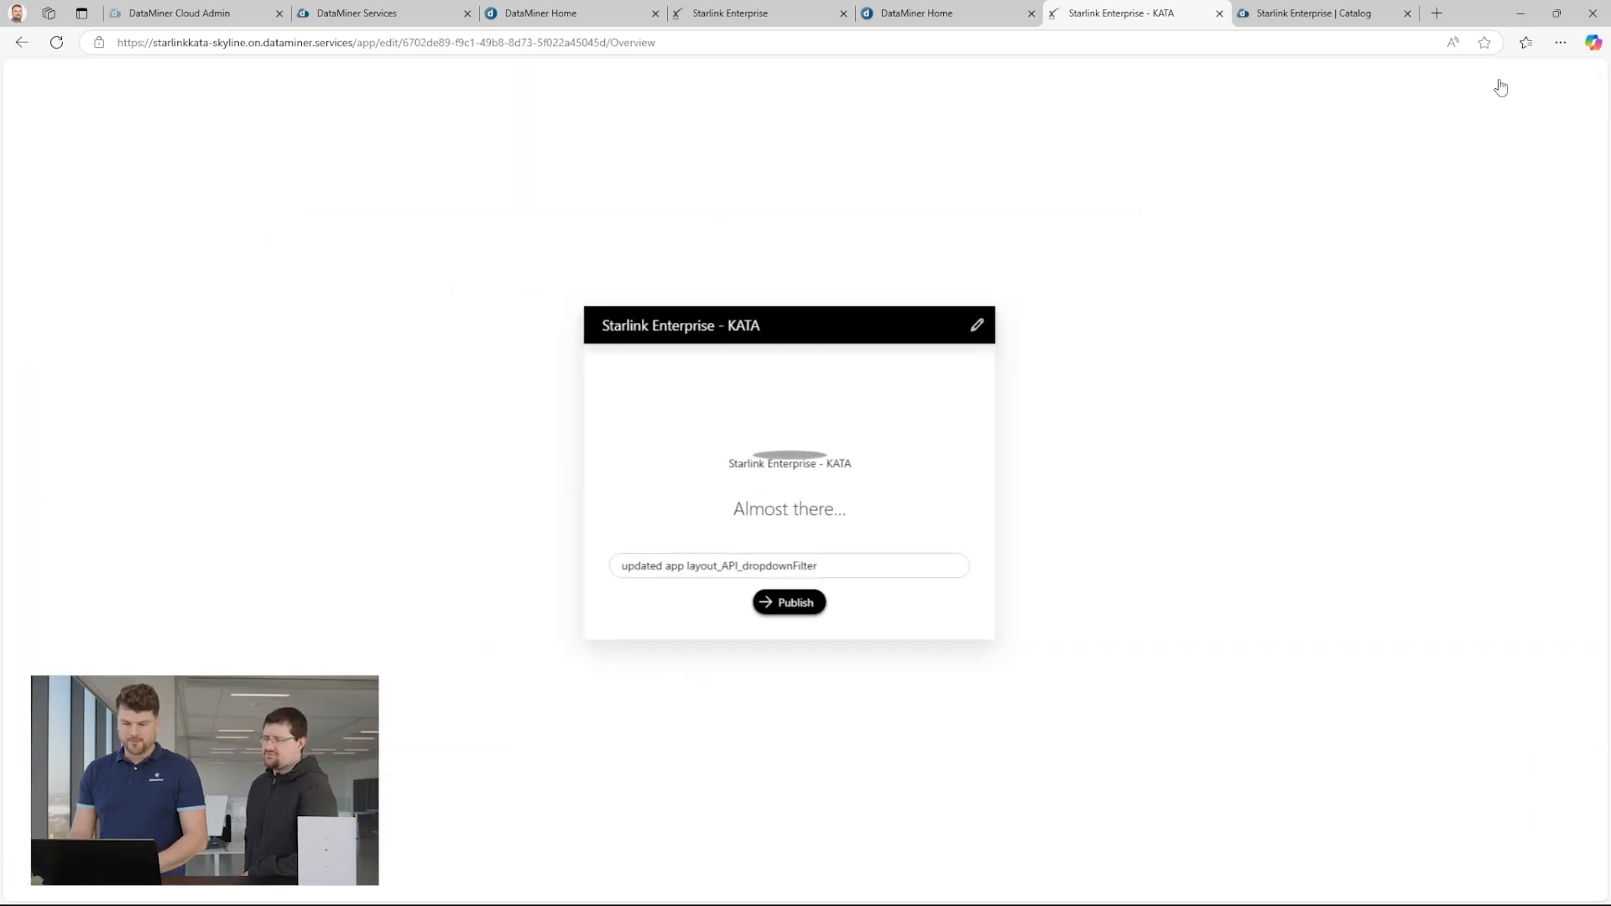
pyautogui.click(818, 611)
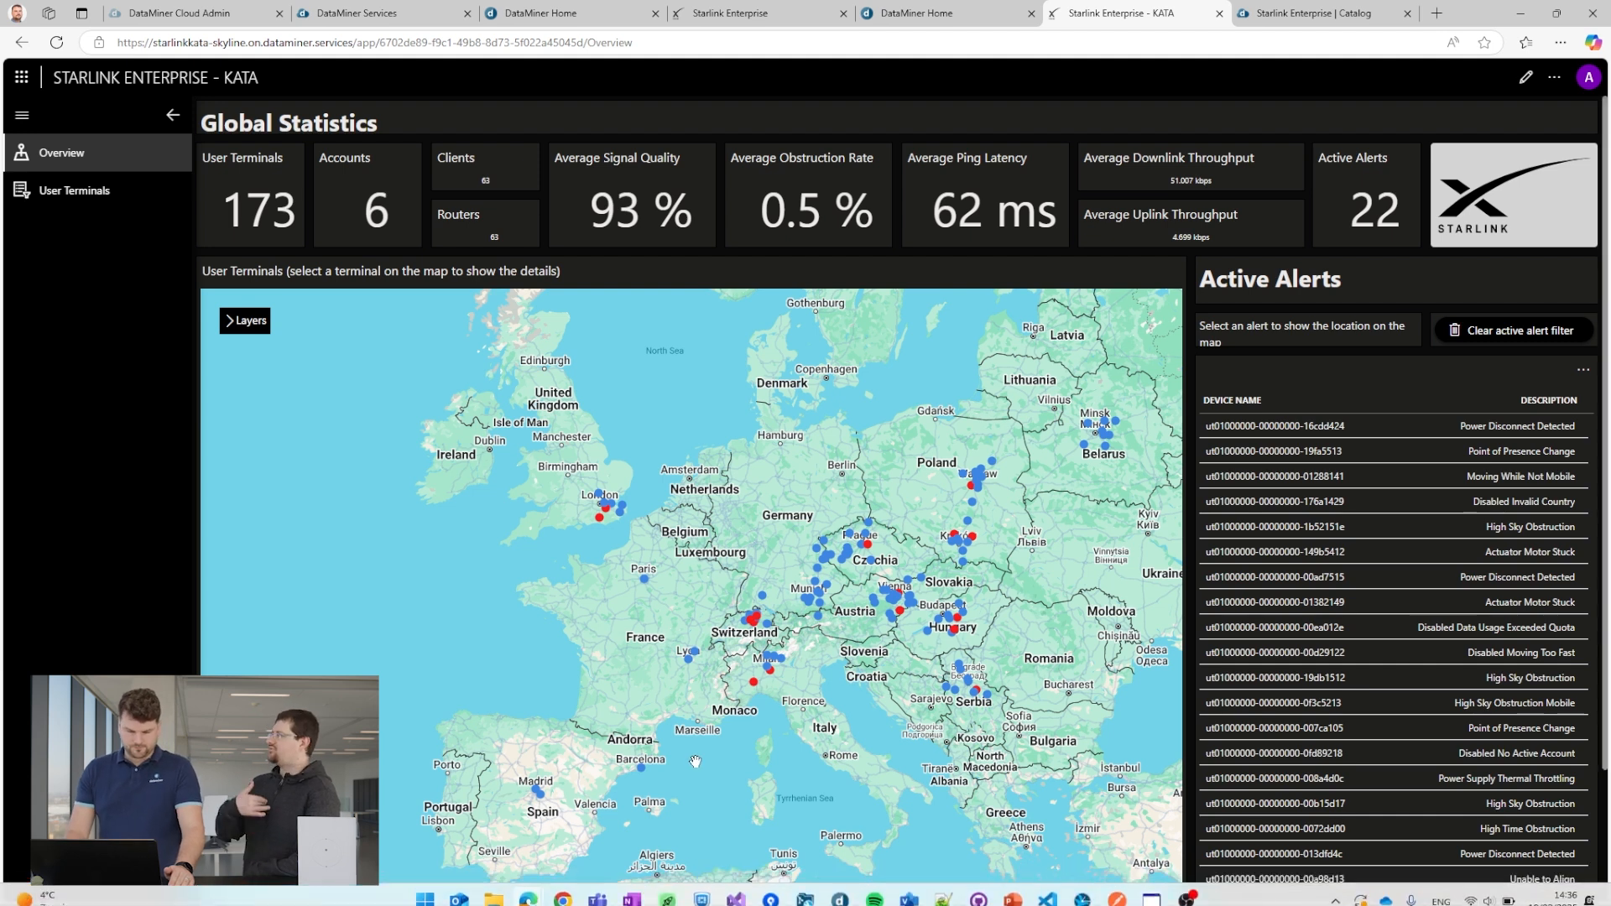
# Check the new button in the published app by opening Location Insights for the terminal near Barcelona on the map.
pyautogui.scroll(3, 628, 768)
pyautogui.scroll(2, 624, 772)
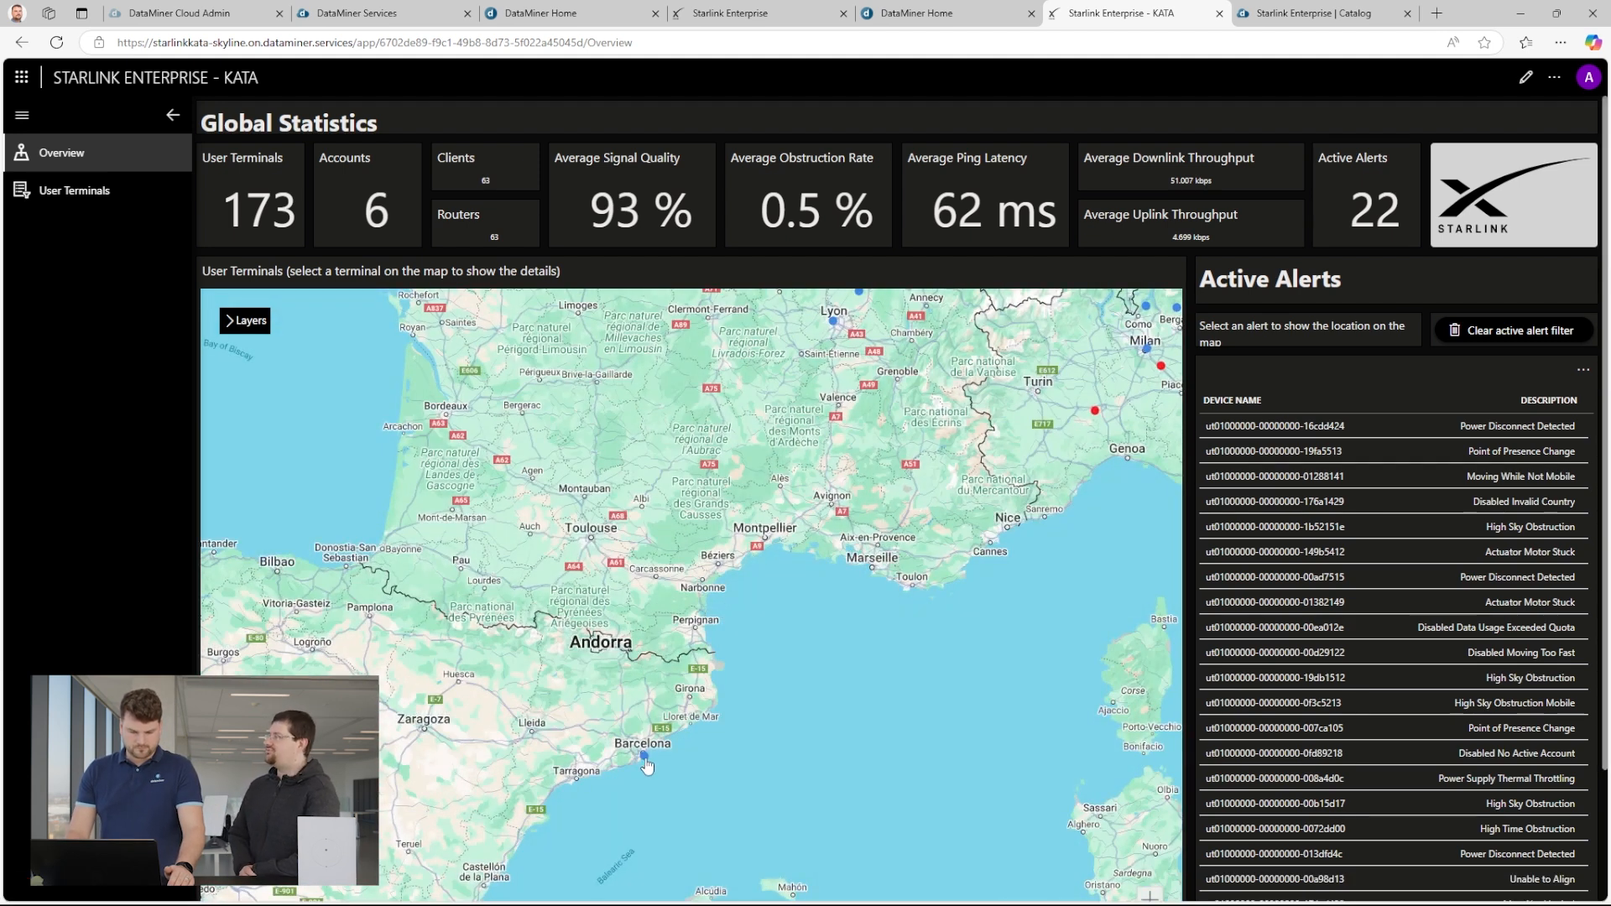
pyautogui.click(644, 758)
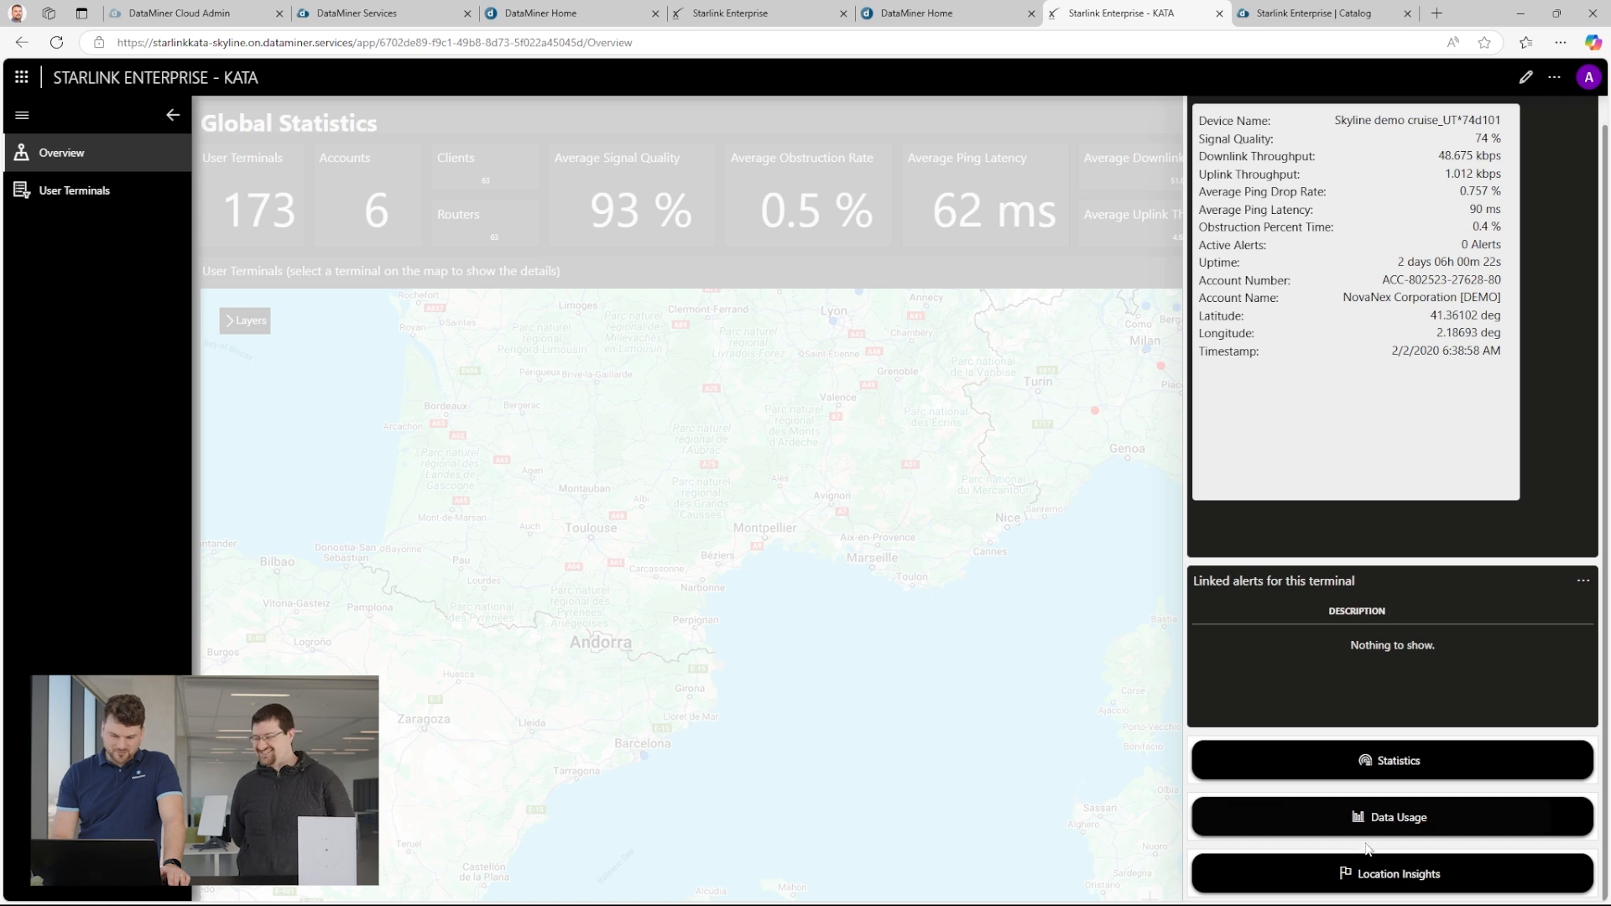
pyautogui.click(1376, 875)
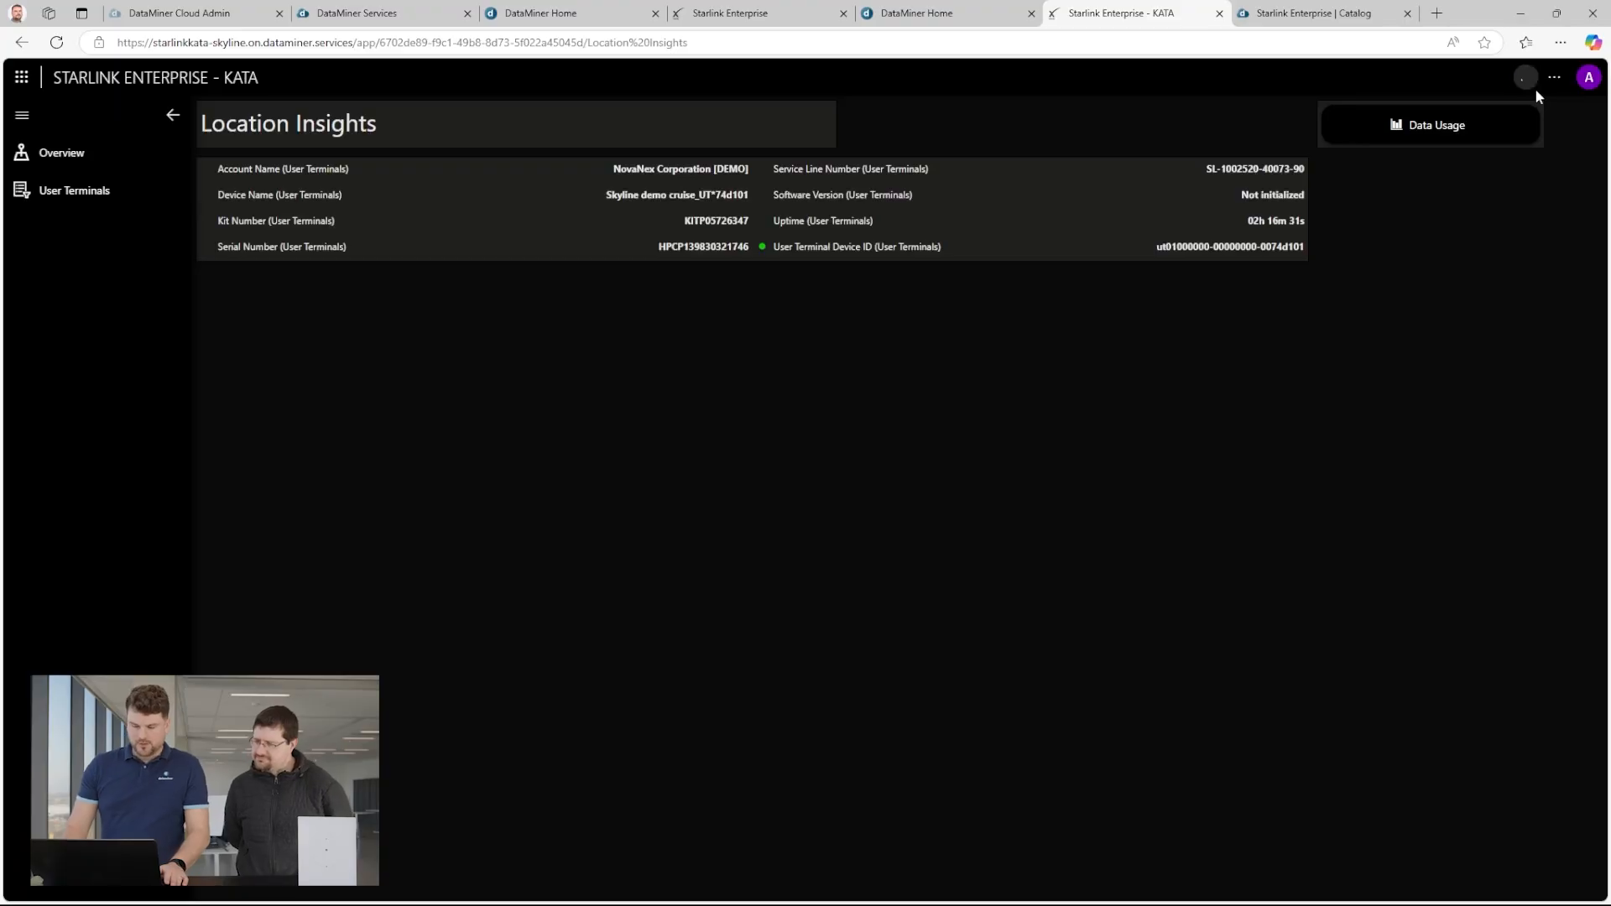
# Reopen the app's Location Insights page for editing and add a query named "Location History - AVG5M".
pyautogui.click(1527, 80)
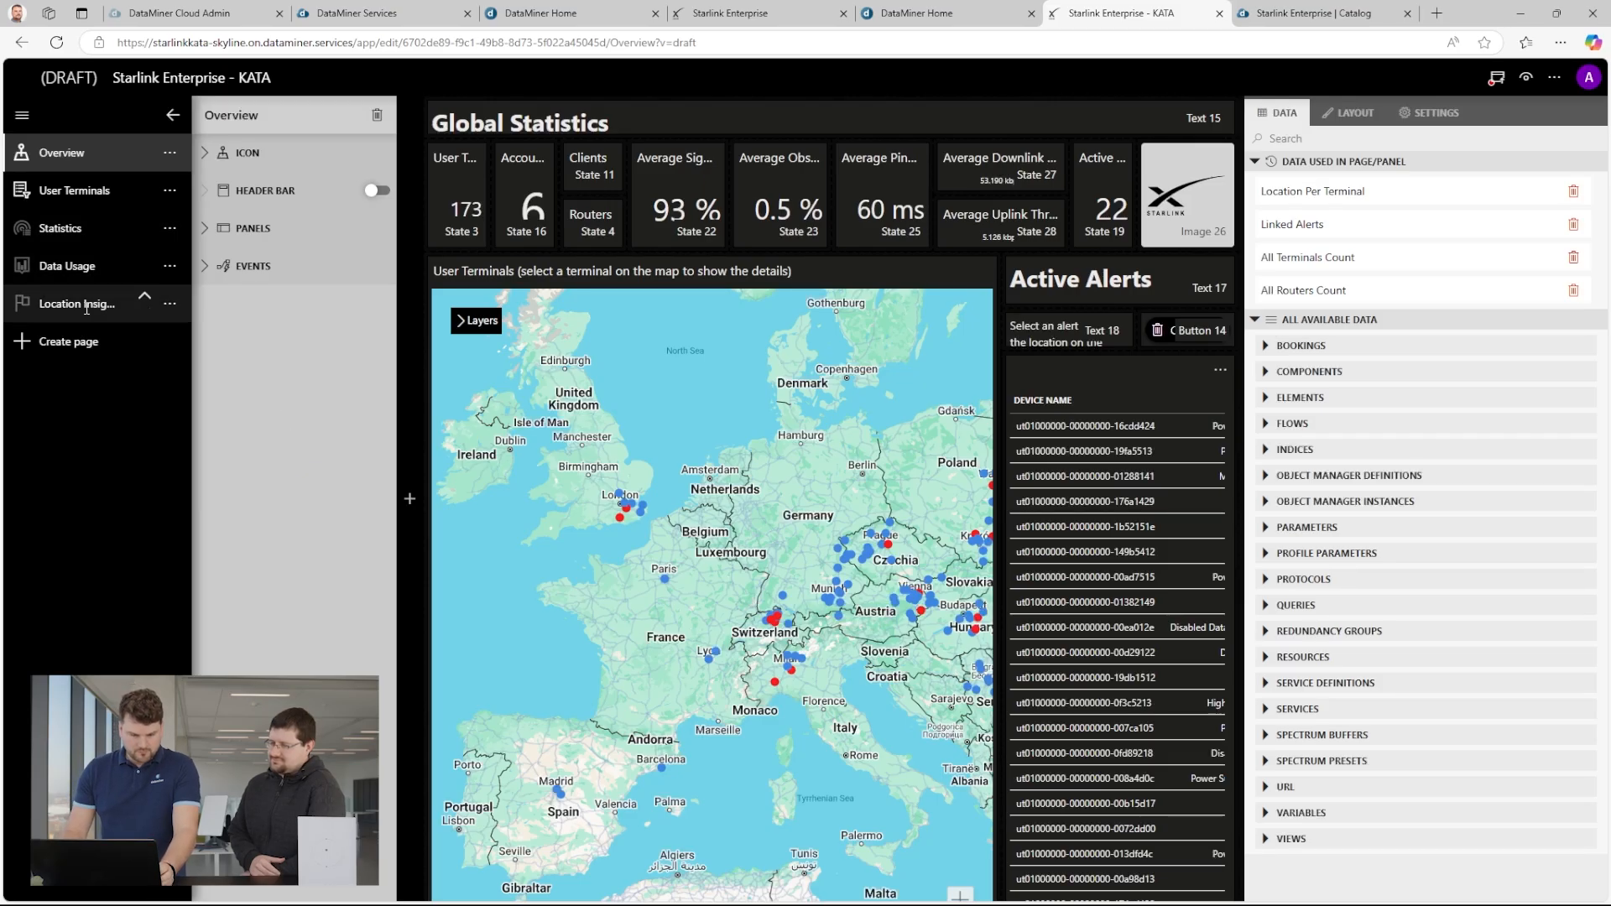
pyautogui.click(86, 307)
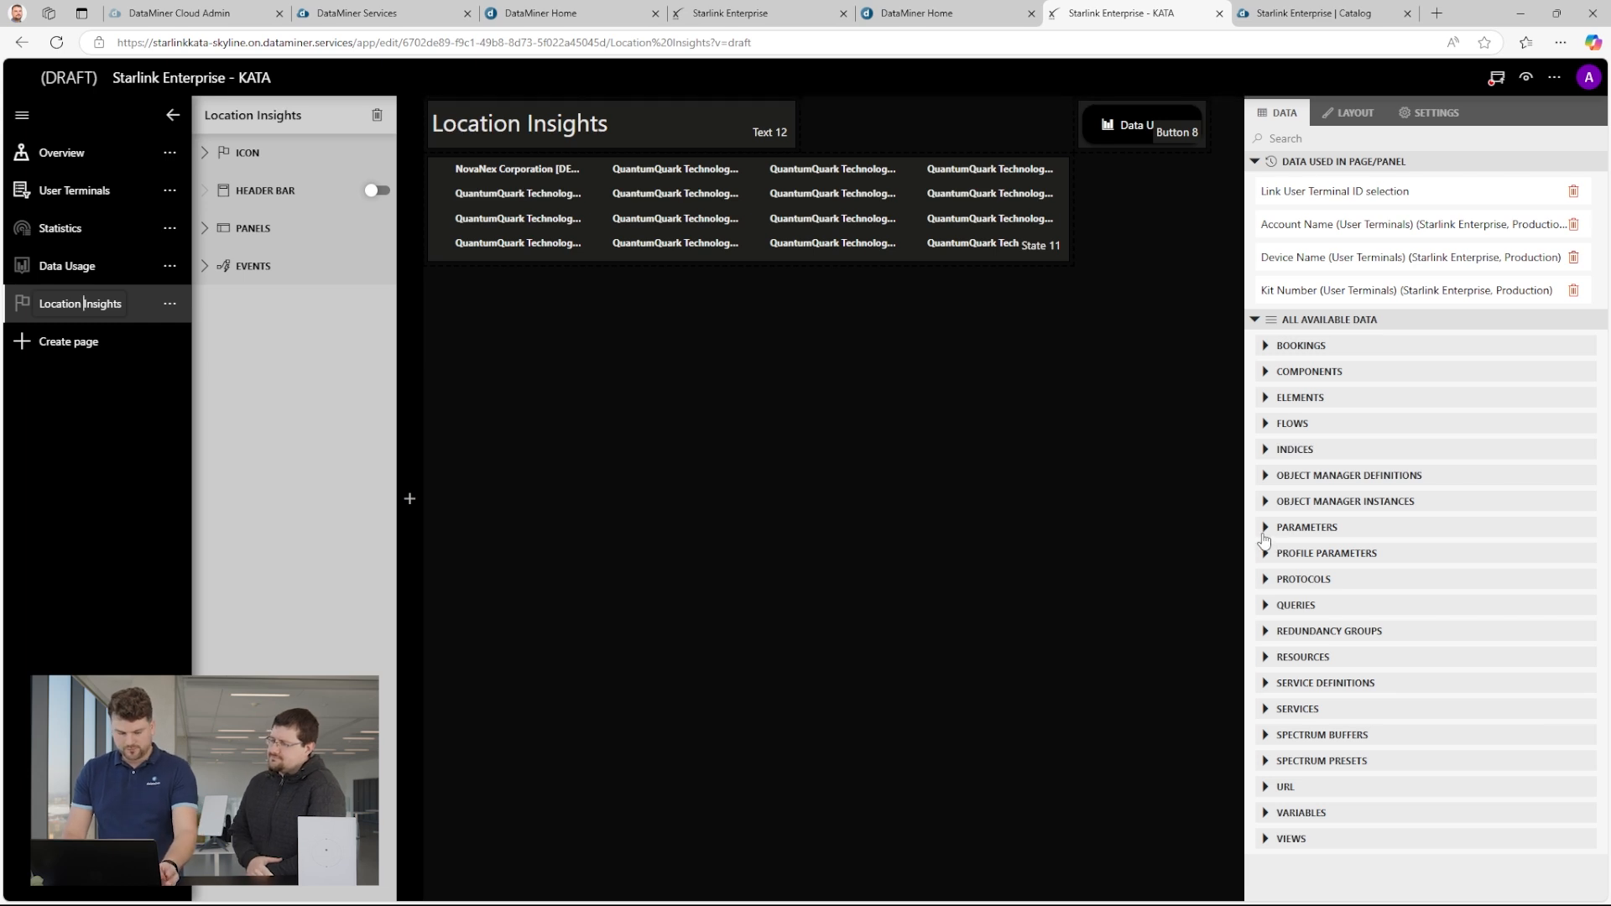
pyautogui.click(1265, 607)
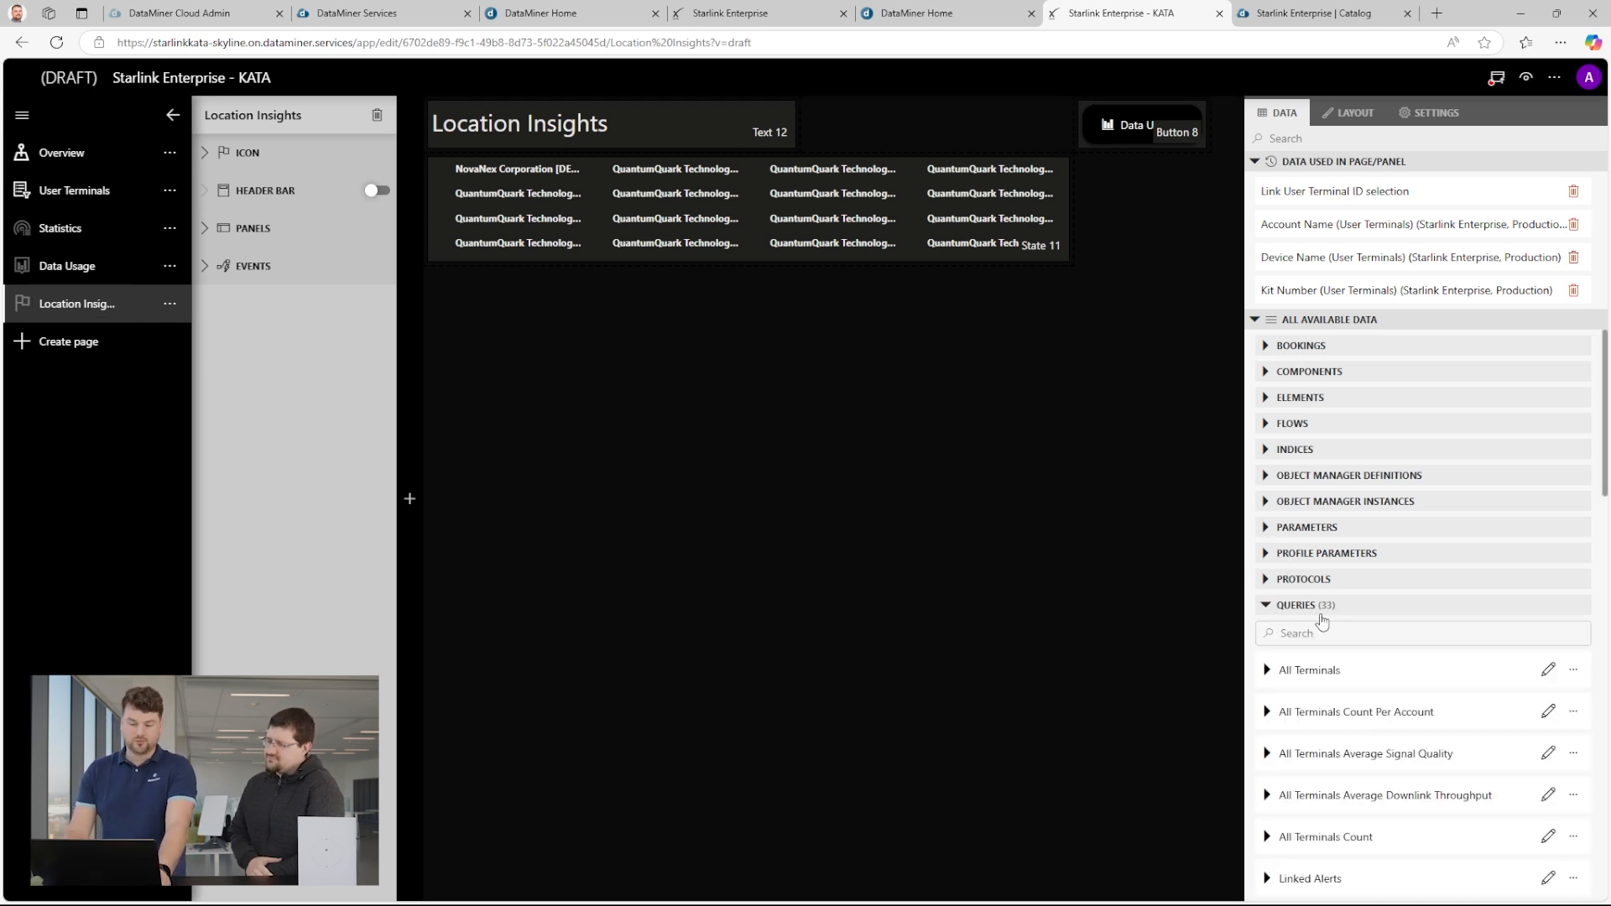
pyautogui.scroll(-15, 1527, 662)
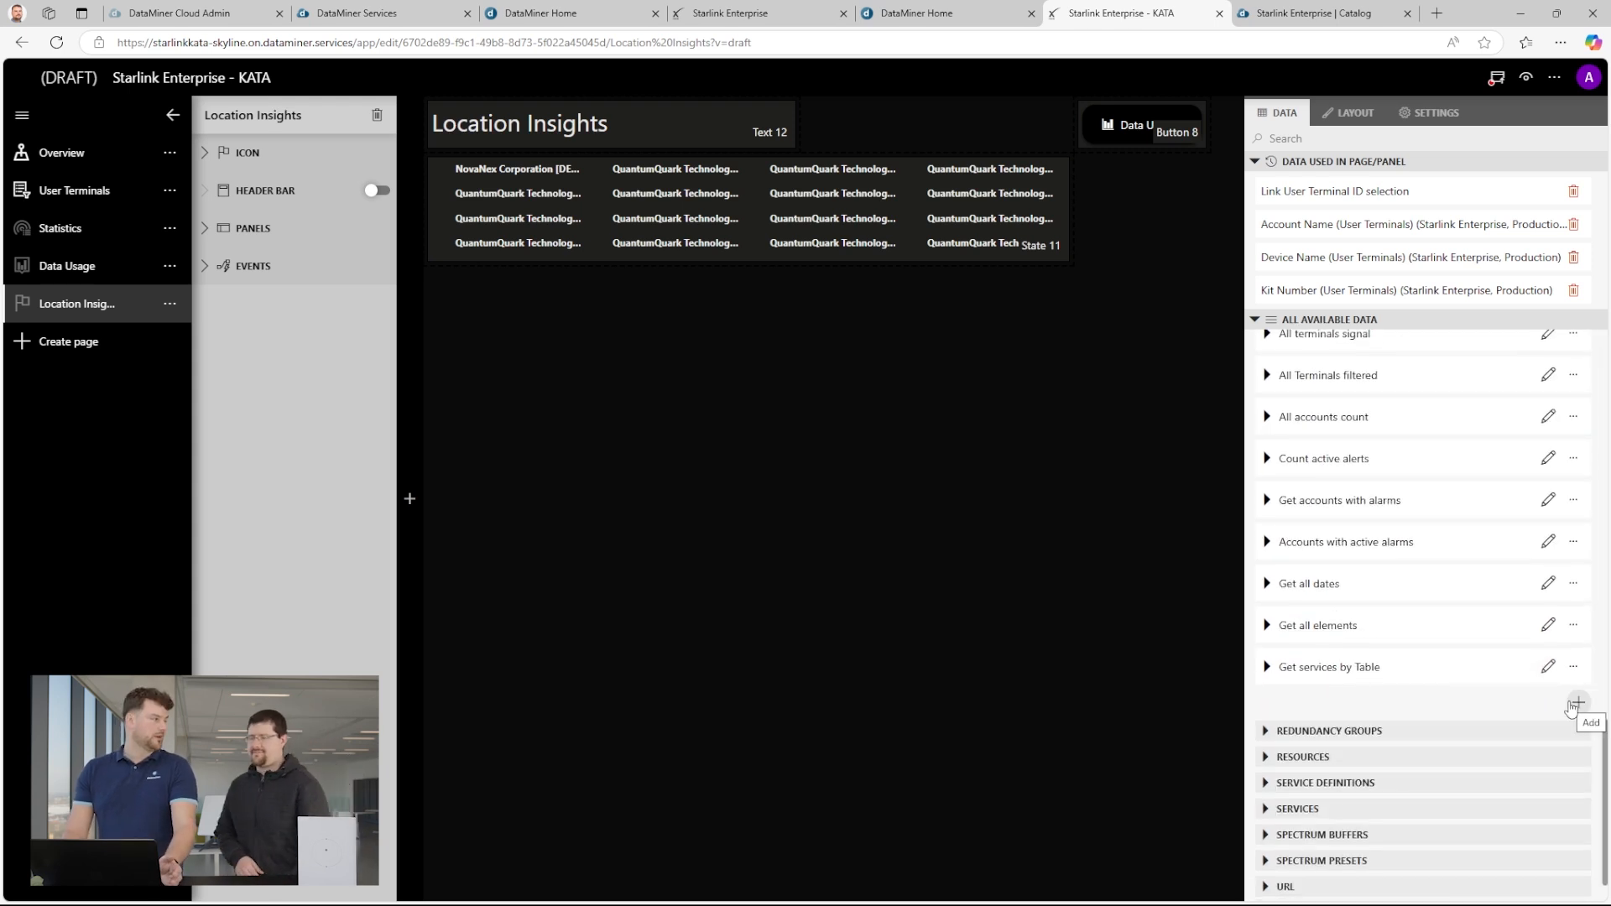
pyautogui.click(1578, 705)
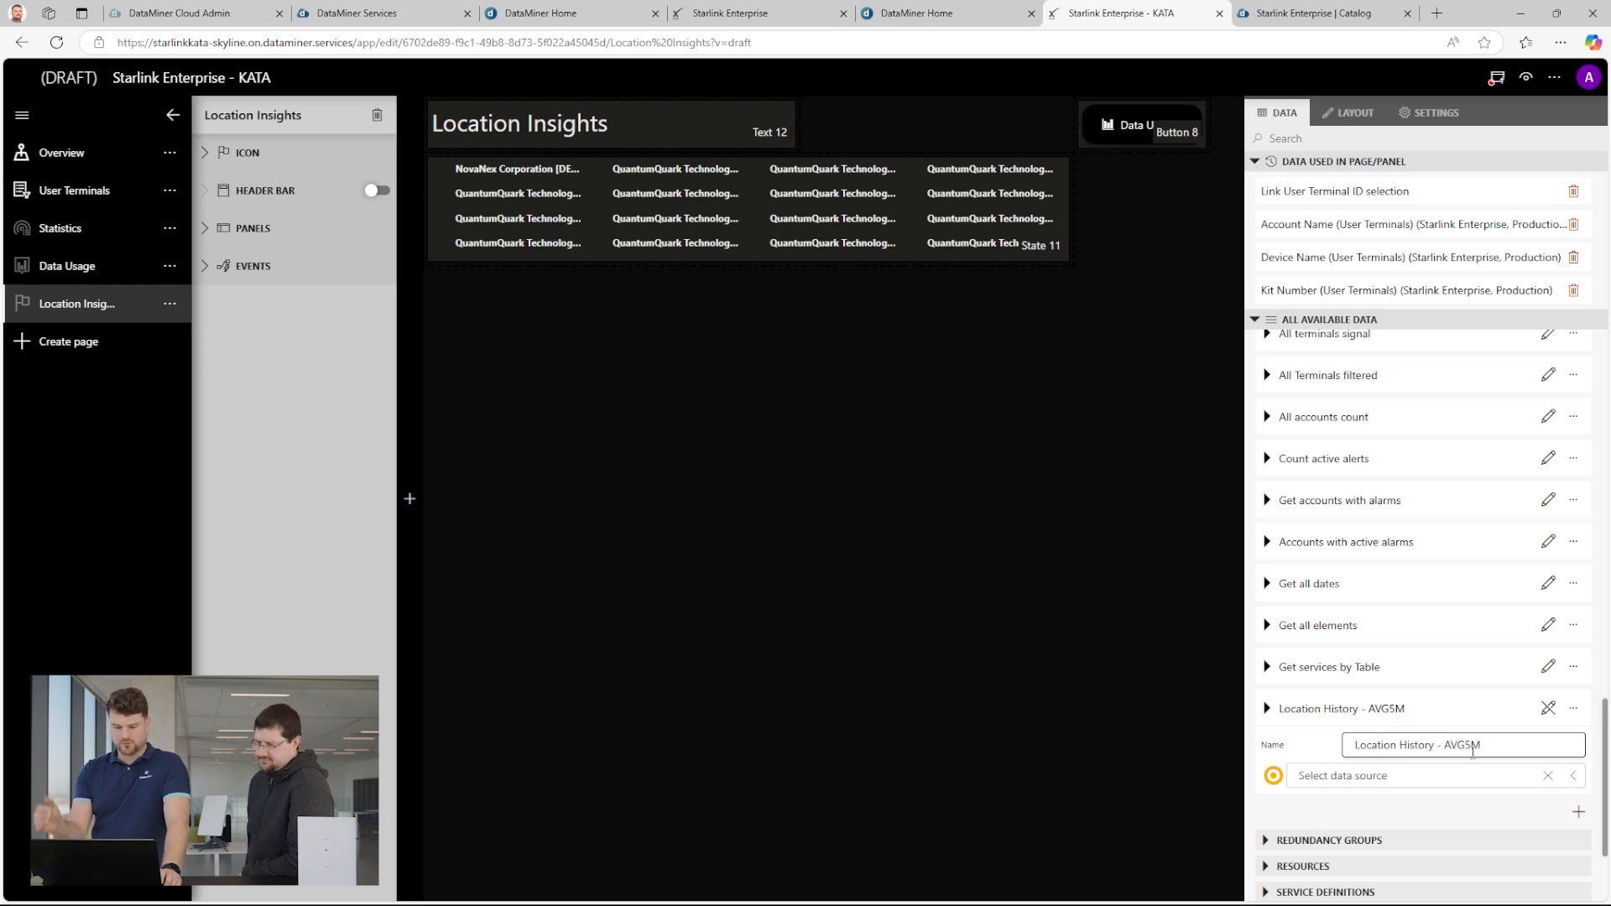
# Use Get ad hoc data for the new query, with "Starlink - Get History GEO Locations - AVG.5M" as its data source.
pyautogui.click(1574, 776)
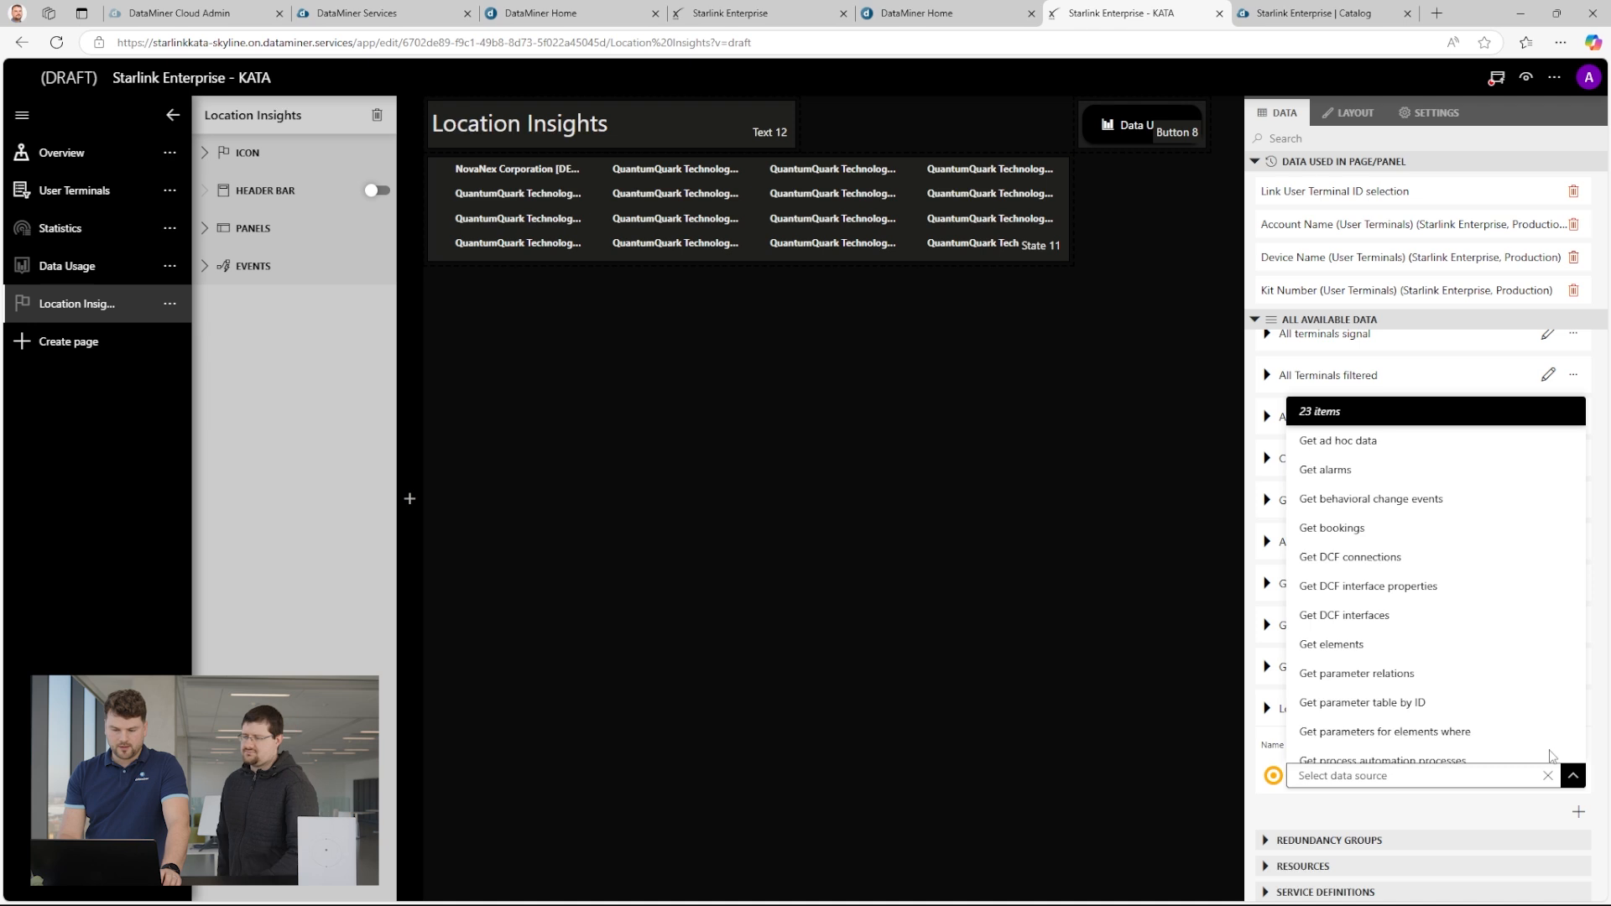
pyautogui.click(1372, 440)
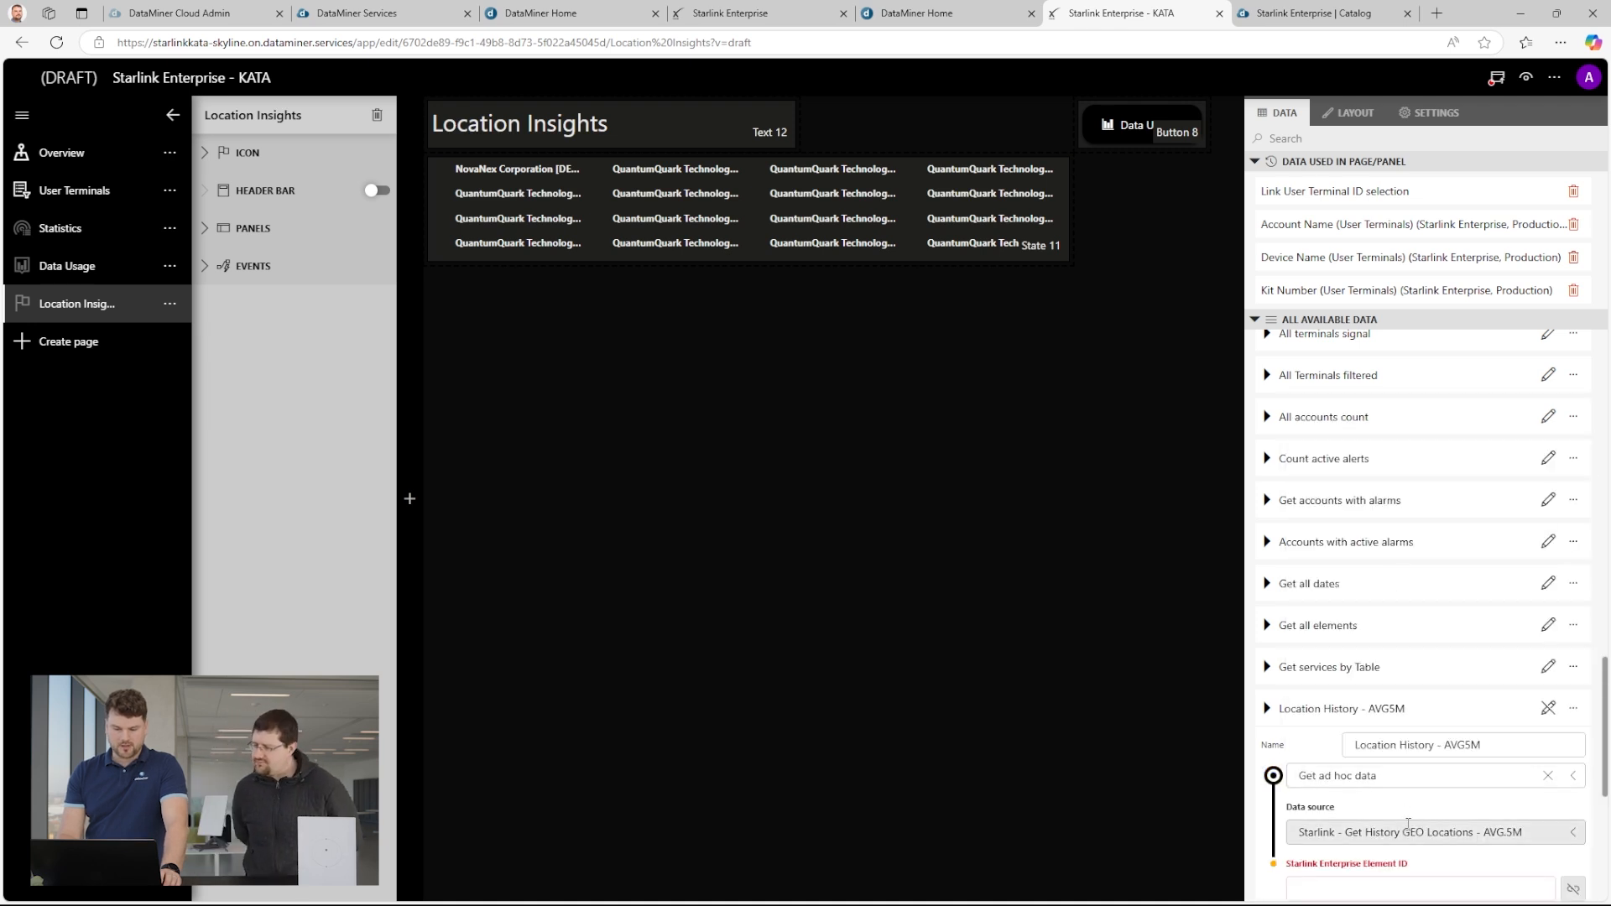
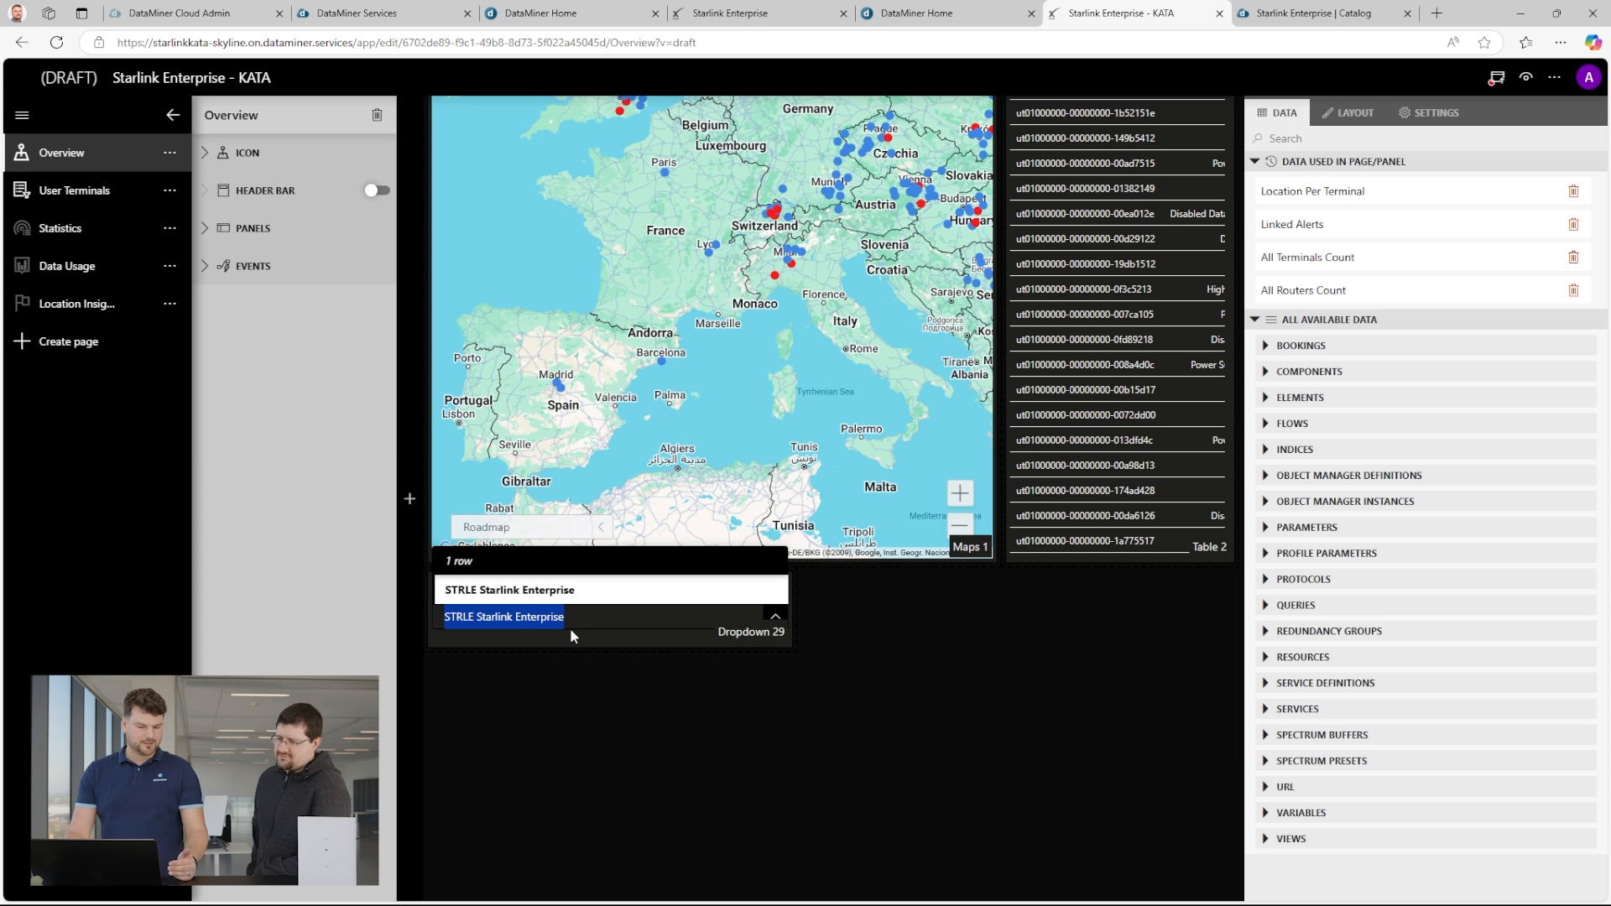
# Return to the Location Insights page and add a Time range component below the state component.
pyautogui.click(602, 683)
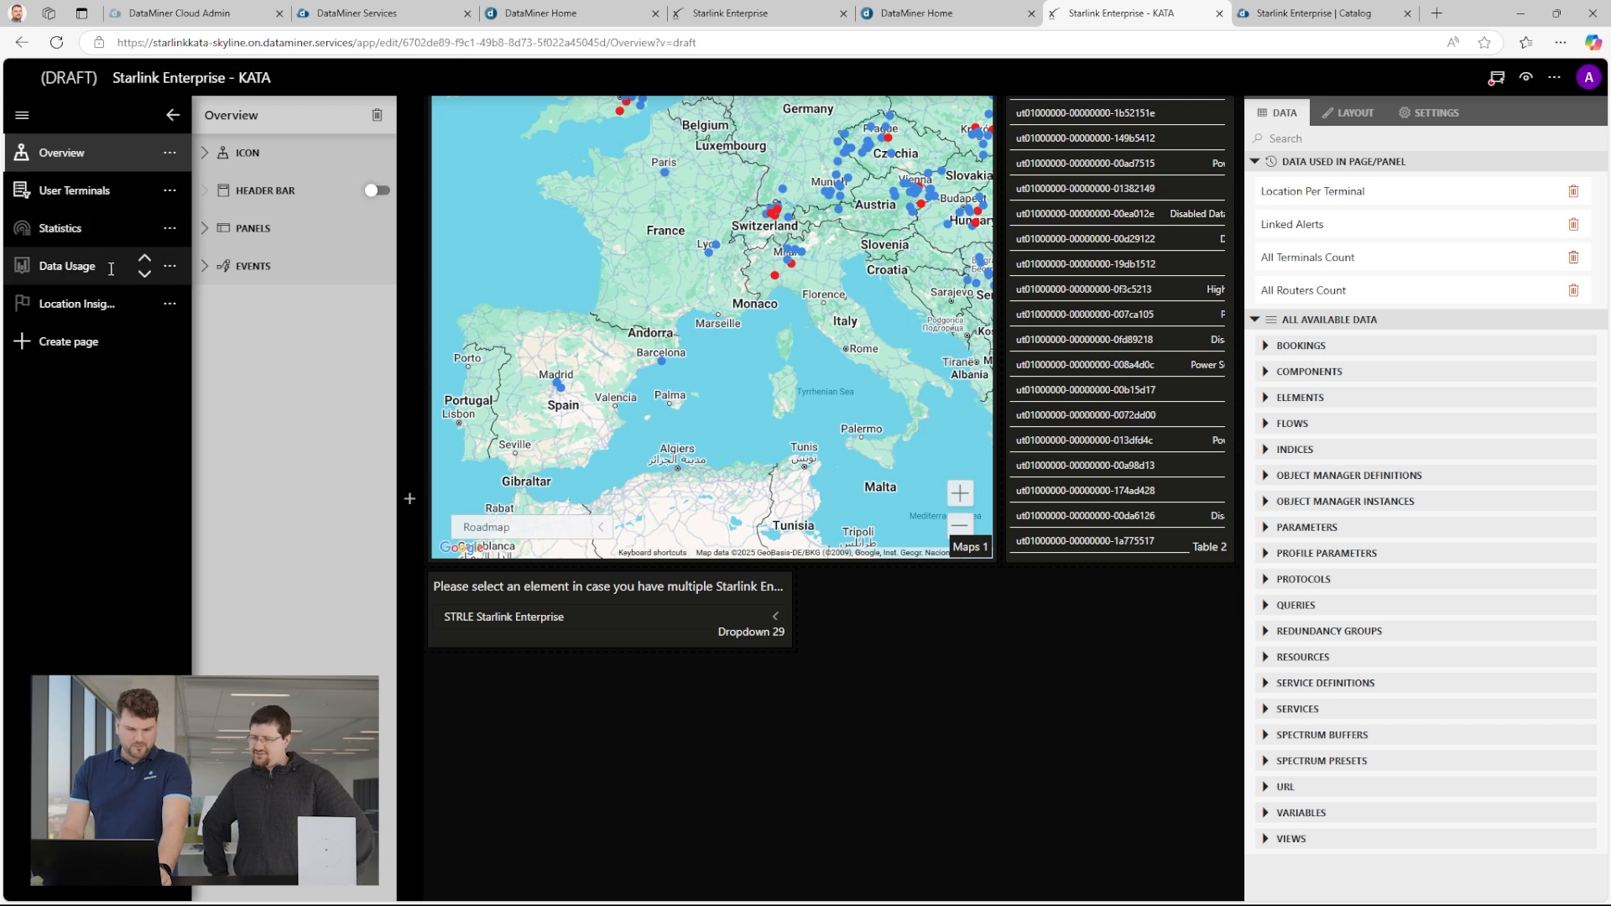
pyautogui.click(101, 304)
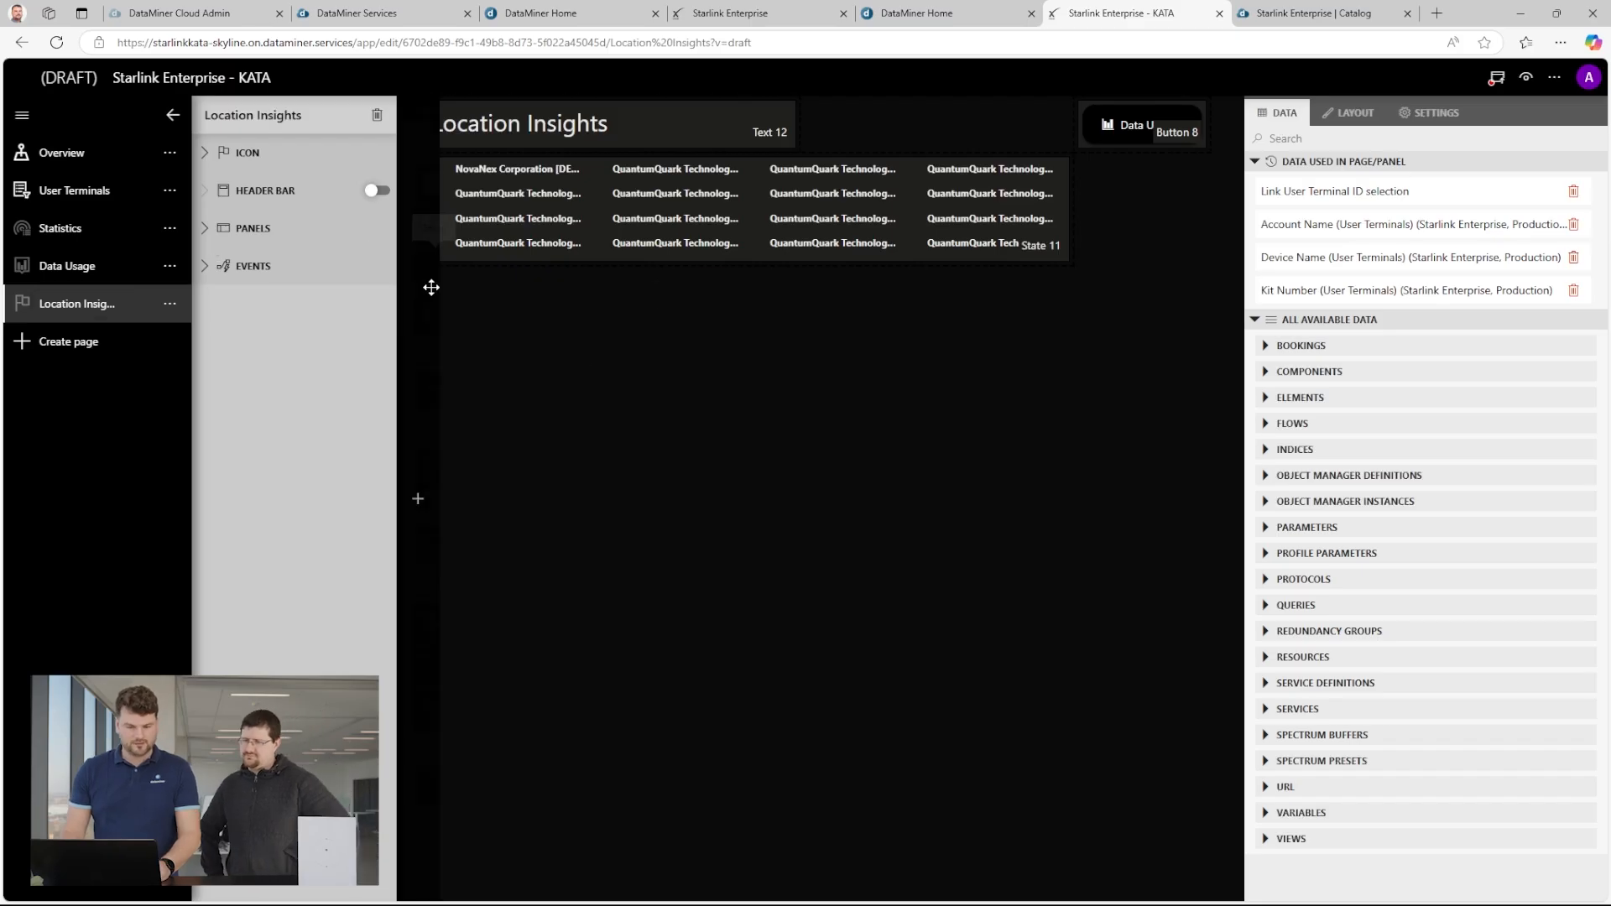
pyautogui.click(428, 284)
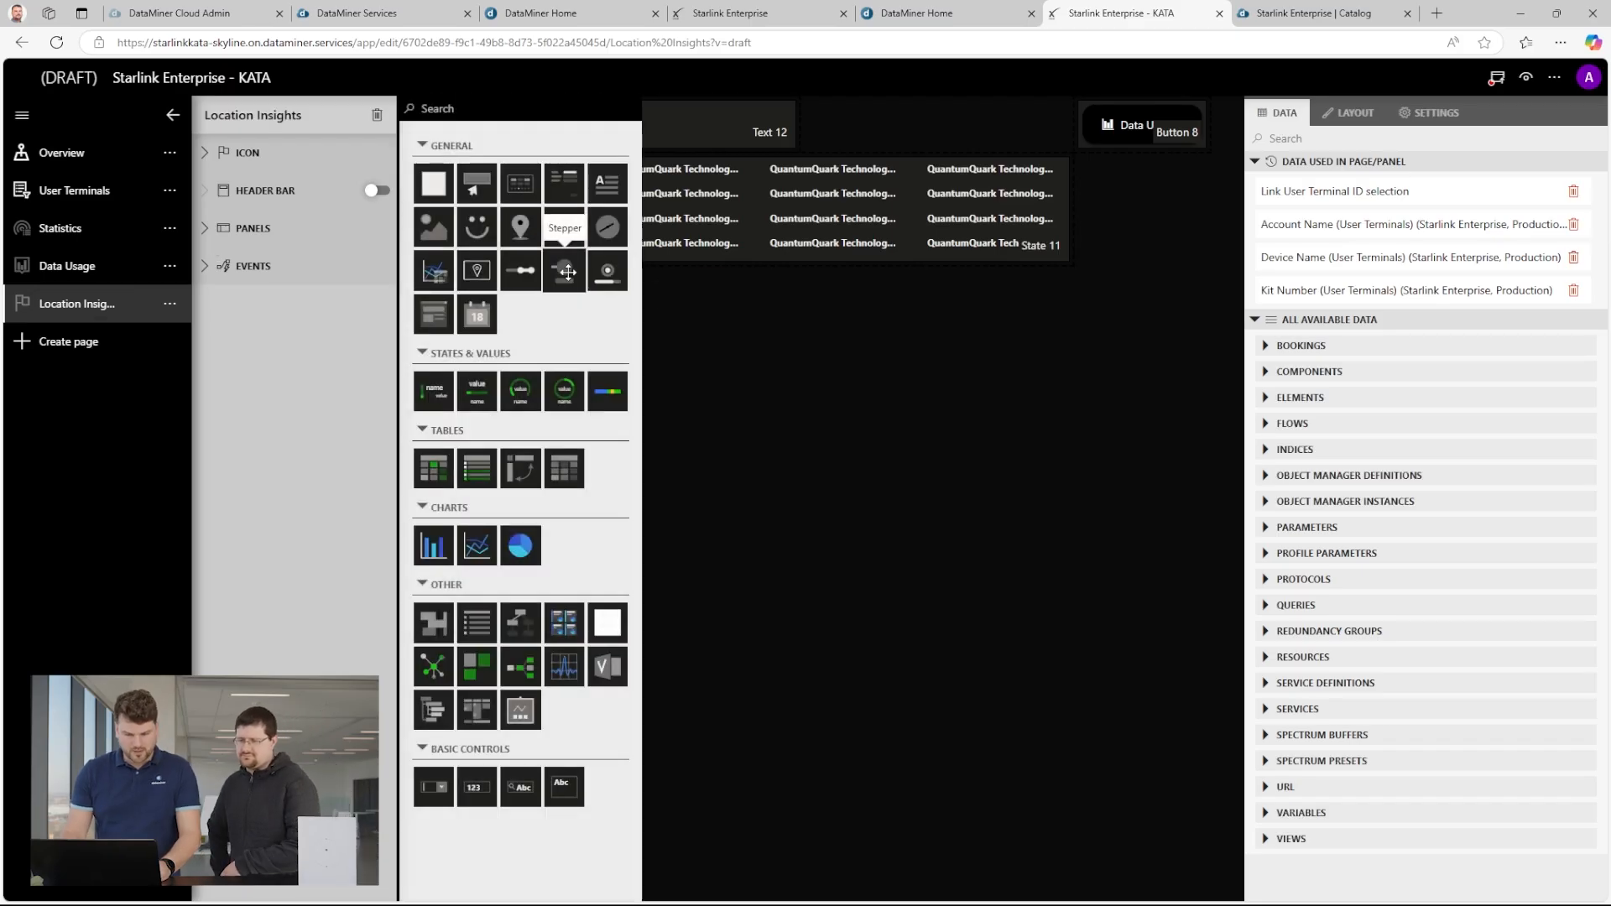
pyautogui.click(484, 318)
pyautogui.click(568, 339)
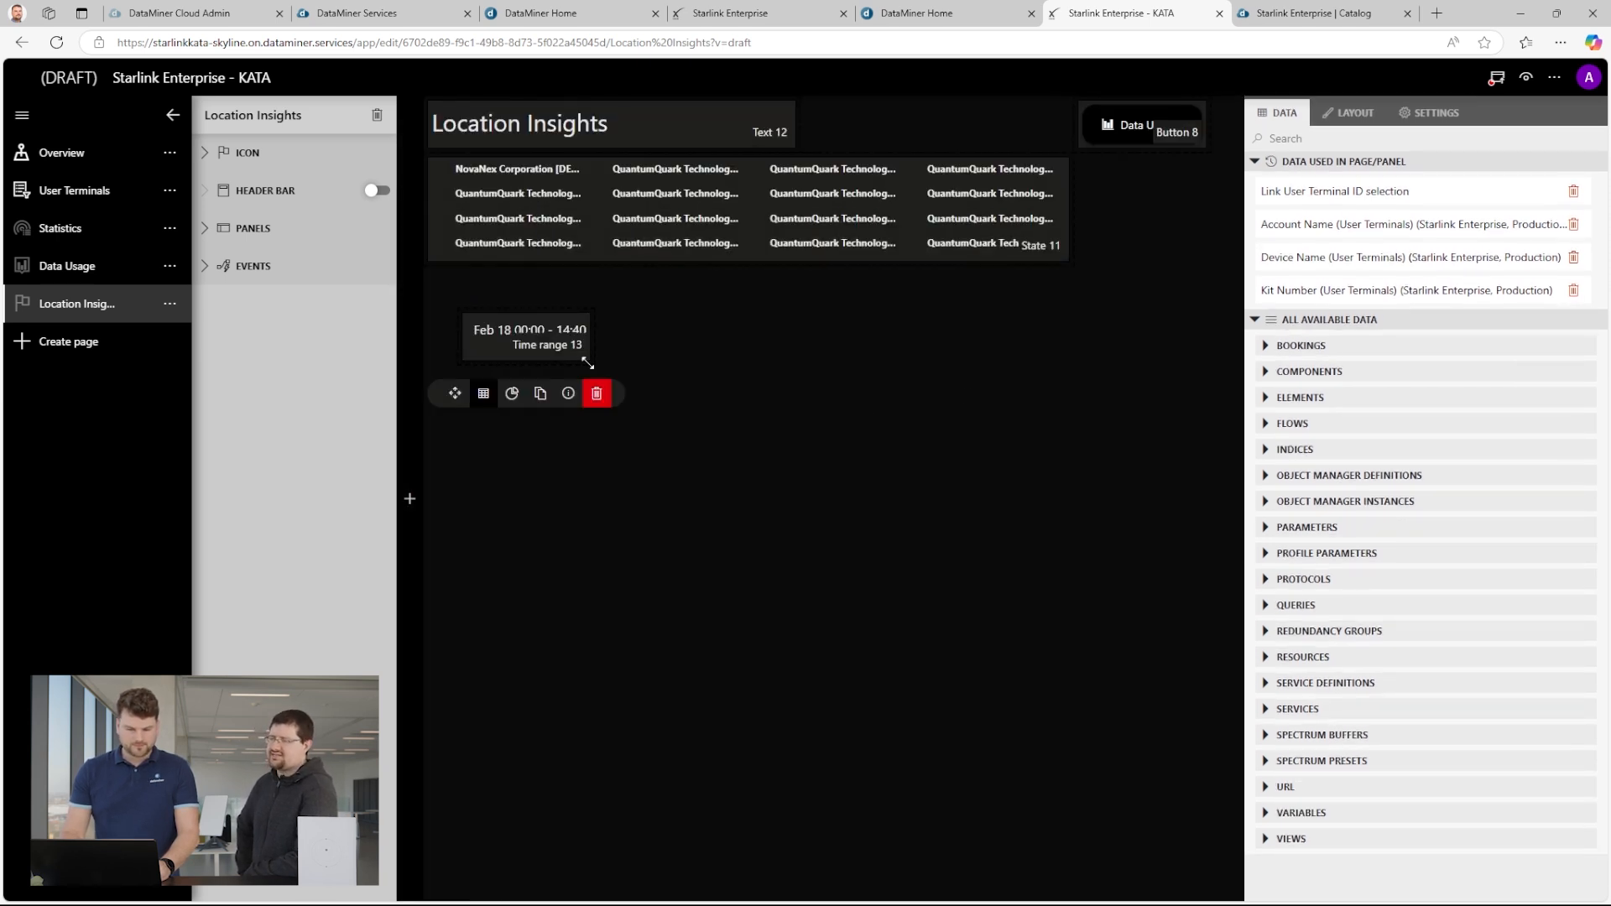
# Widen the time range component, align it directly beneath the terminal details state component, and reduce its height.
pyautogui.moveTo(585, 356); pyautogui.dragTo(898, 443)
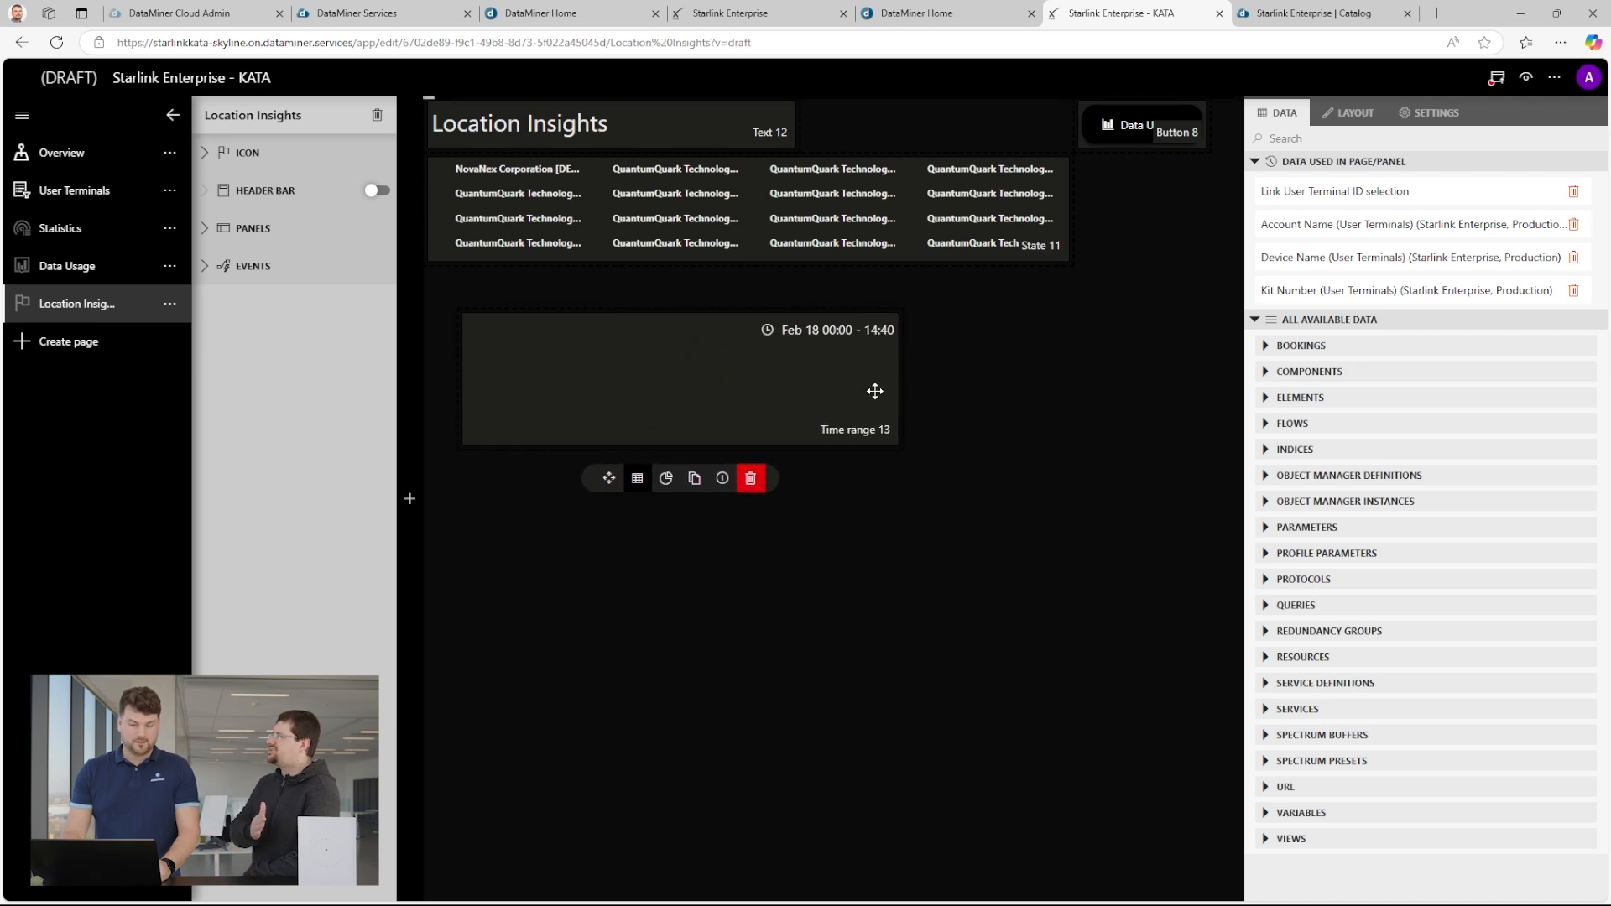
pyautogui.moveTo(788, 347); pyautogui.dragTo(763, 306)
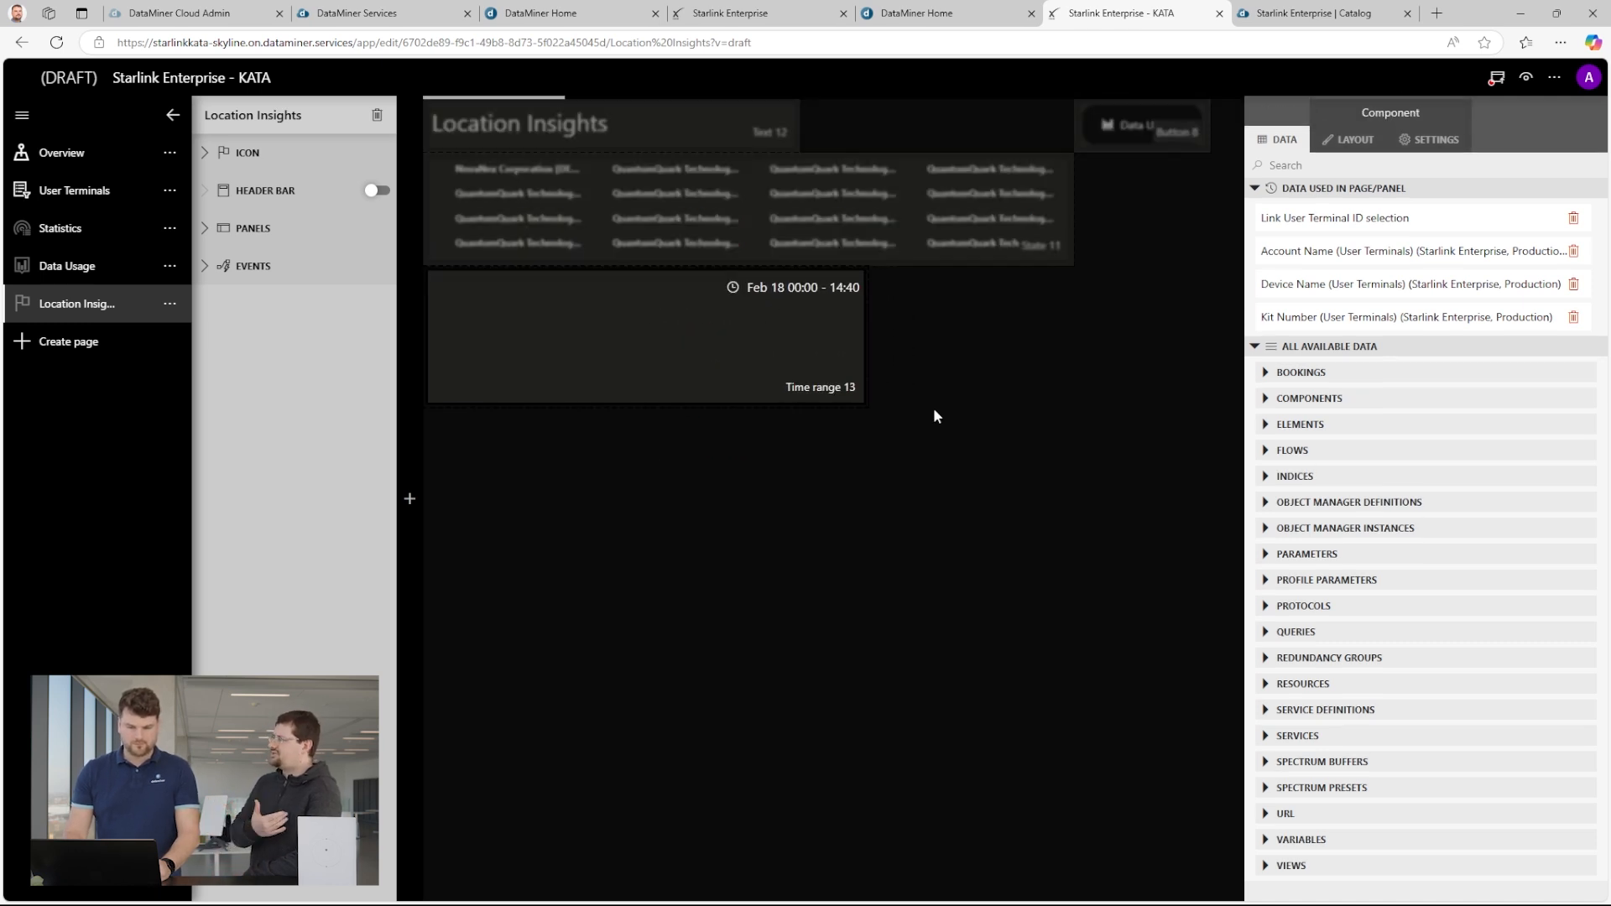
pyautogui.moveTo(850, 401); pyautogui.dragTo(863, 342)
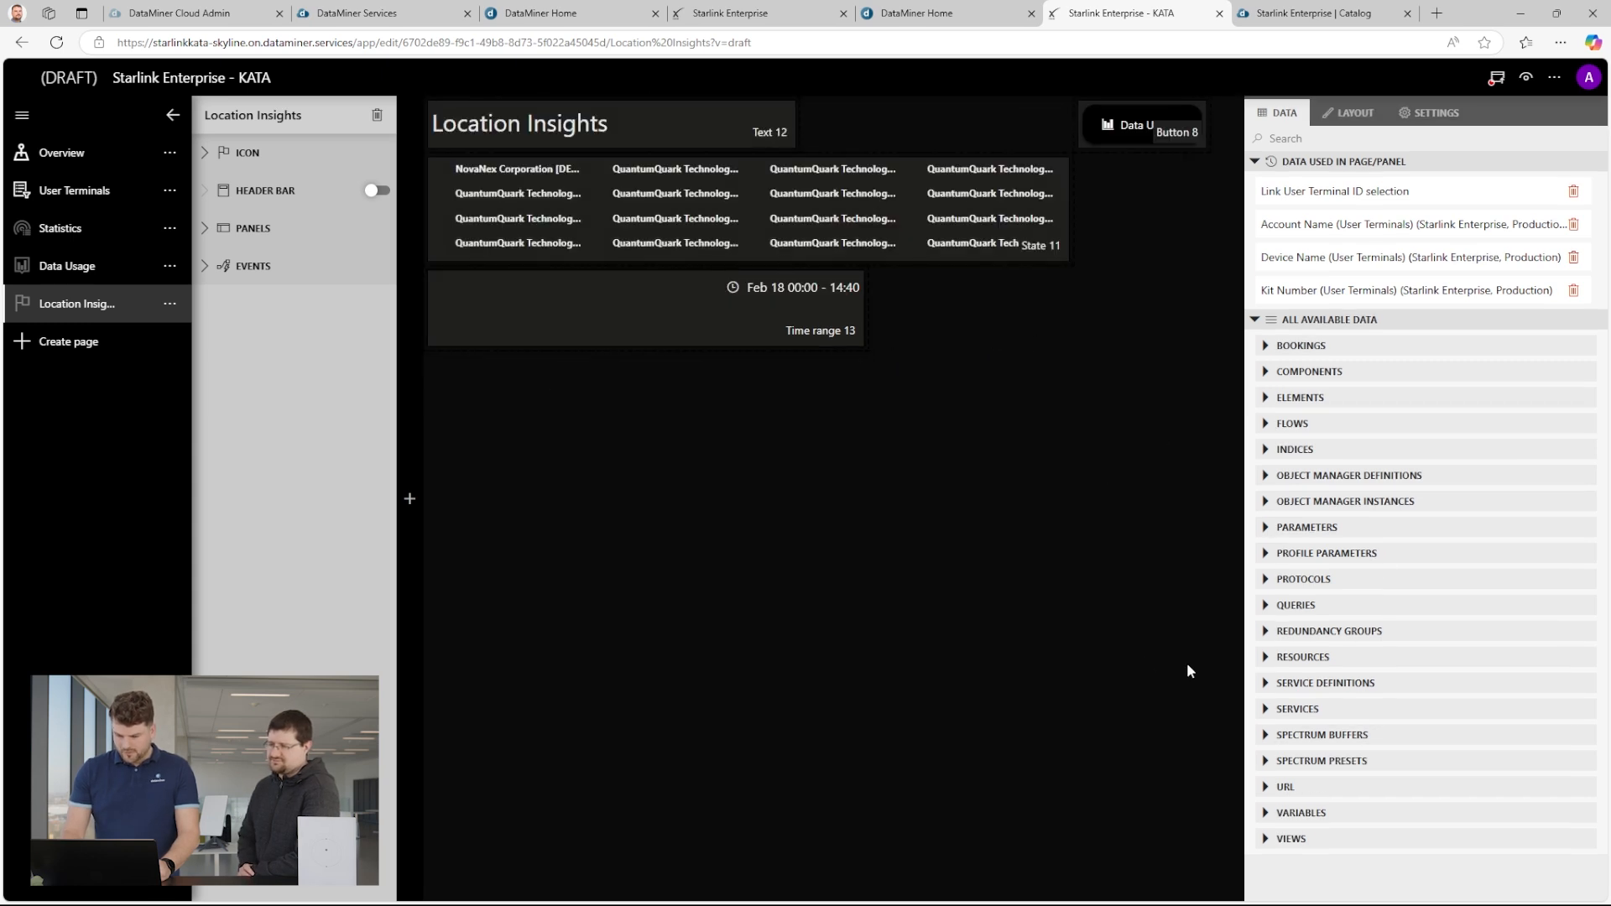
# Reopen the "Location History - AVG5M" query and use Get ad hoc data with the source "Starlink - Get History GEO Locations - AVG.5M".
pyautogui.click(1269, 606)
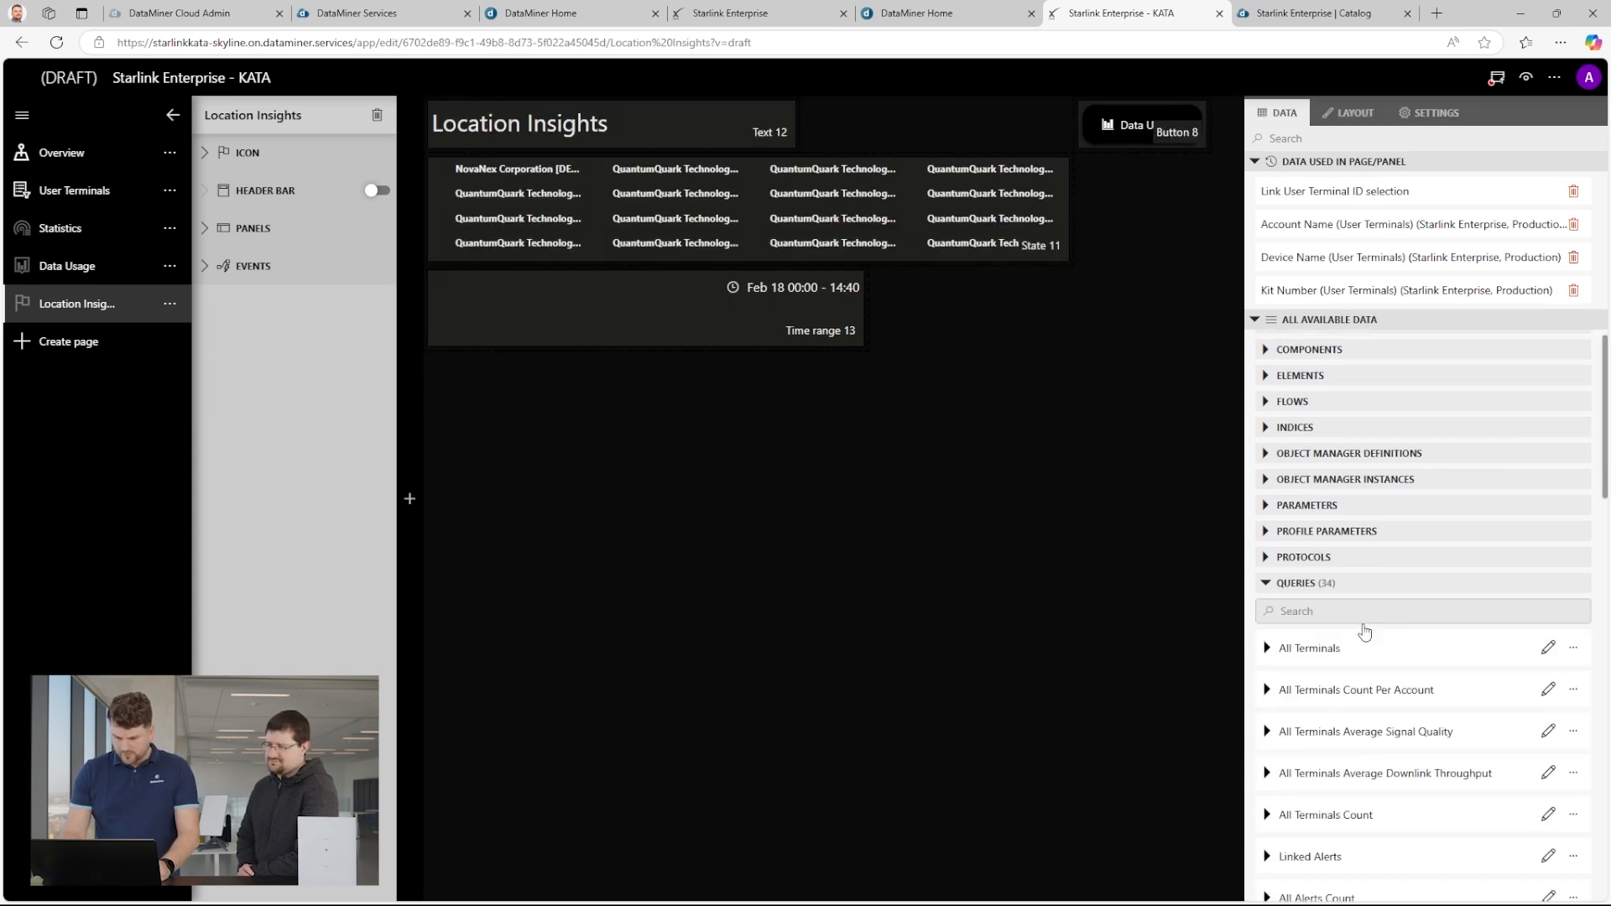
pyautogui.scroll(-5, 1460, 644)
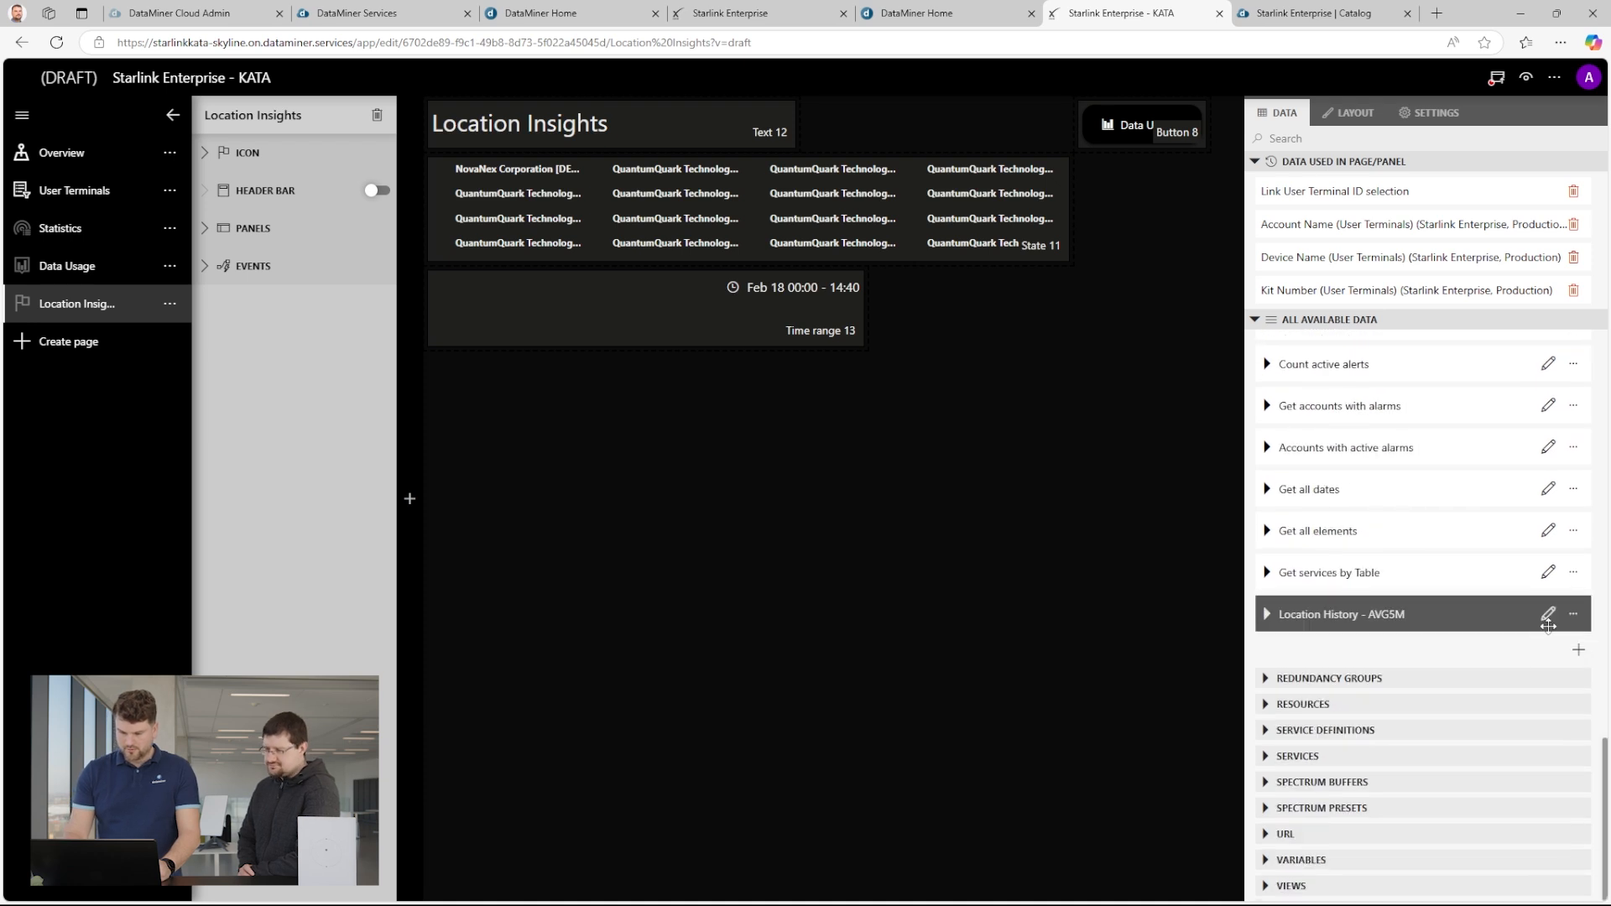
pyautogui.click(1548, 615)
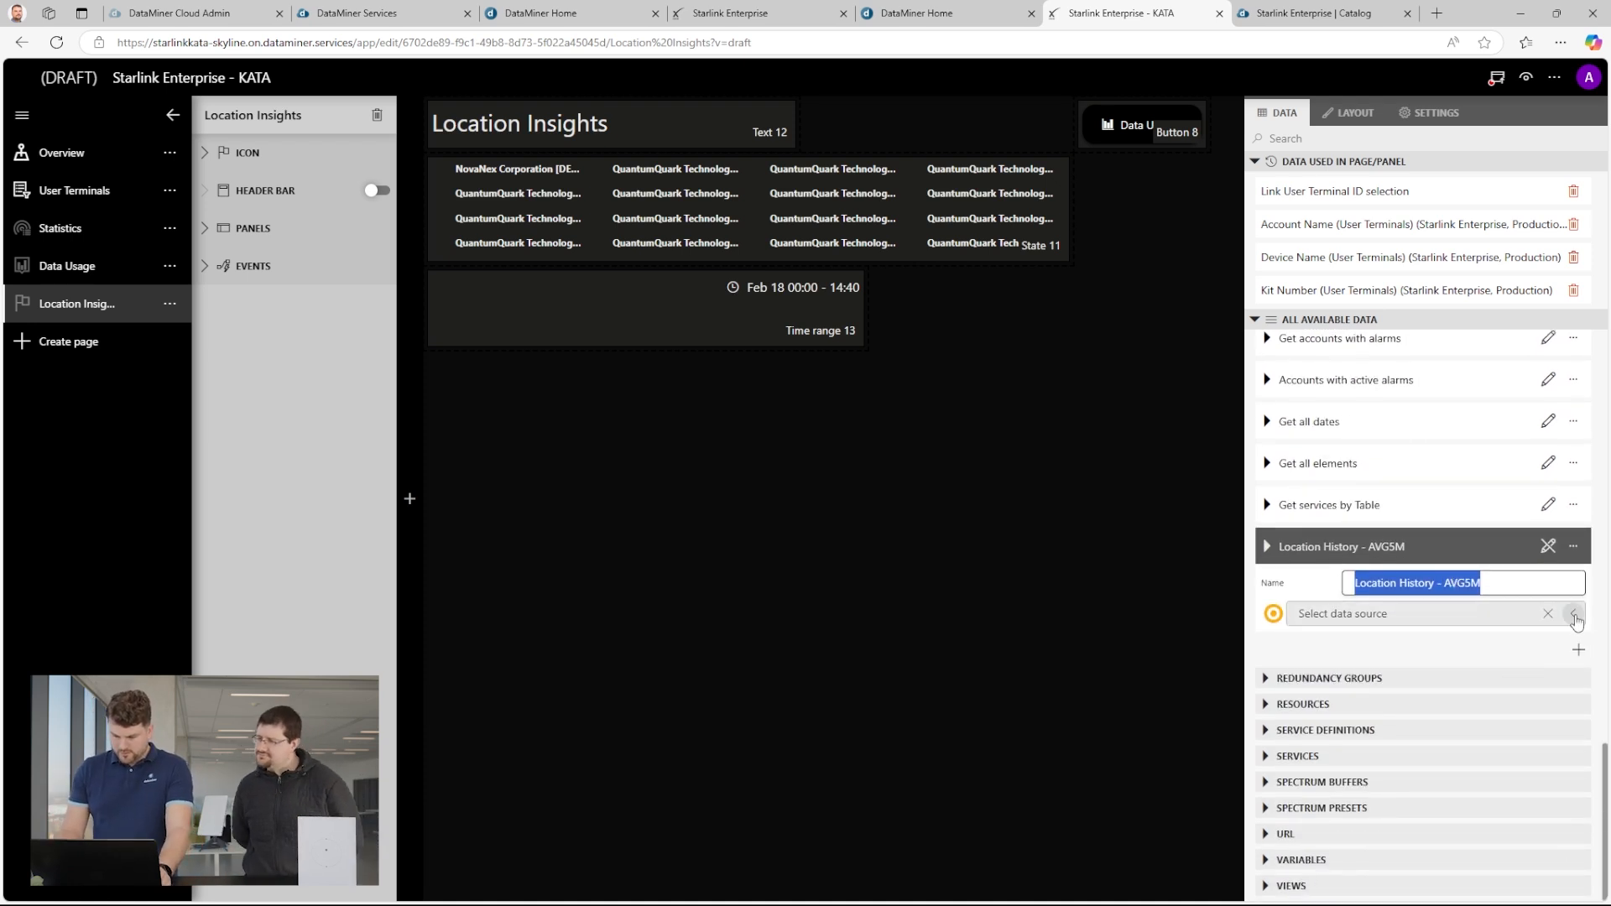
pyautogui.click(1573, 613)
pyautogui.click(1354, 296)
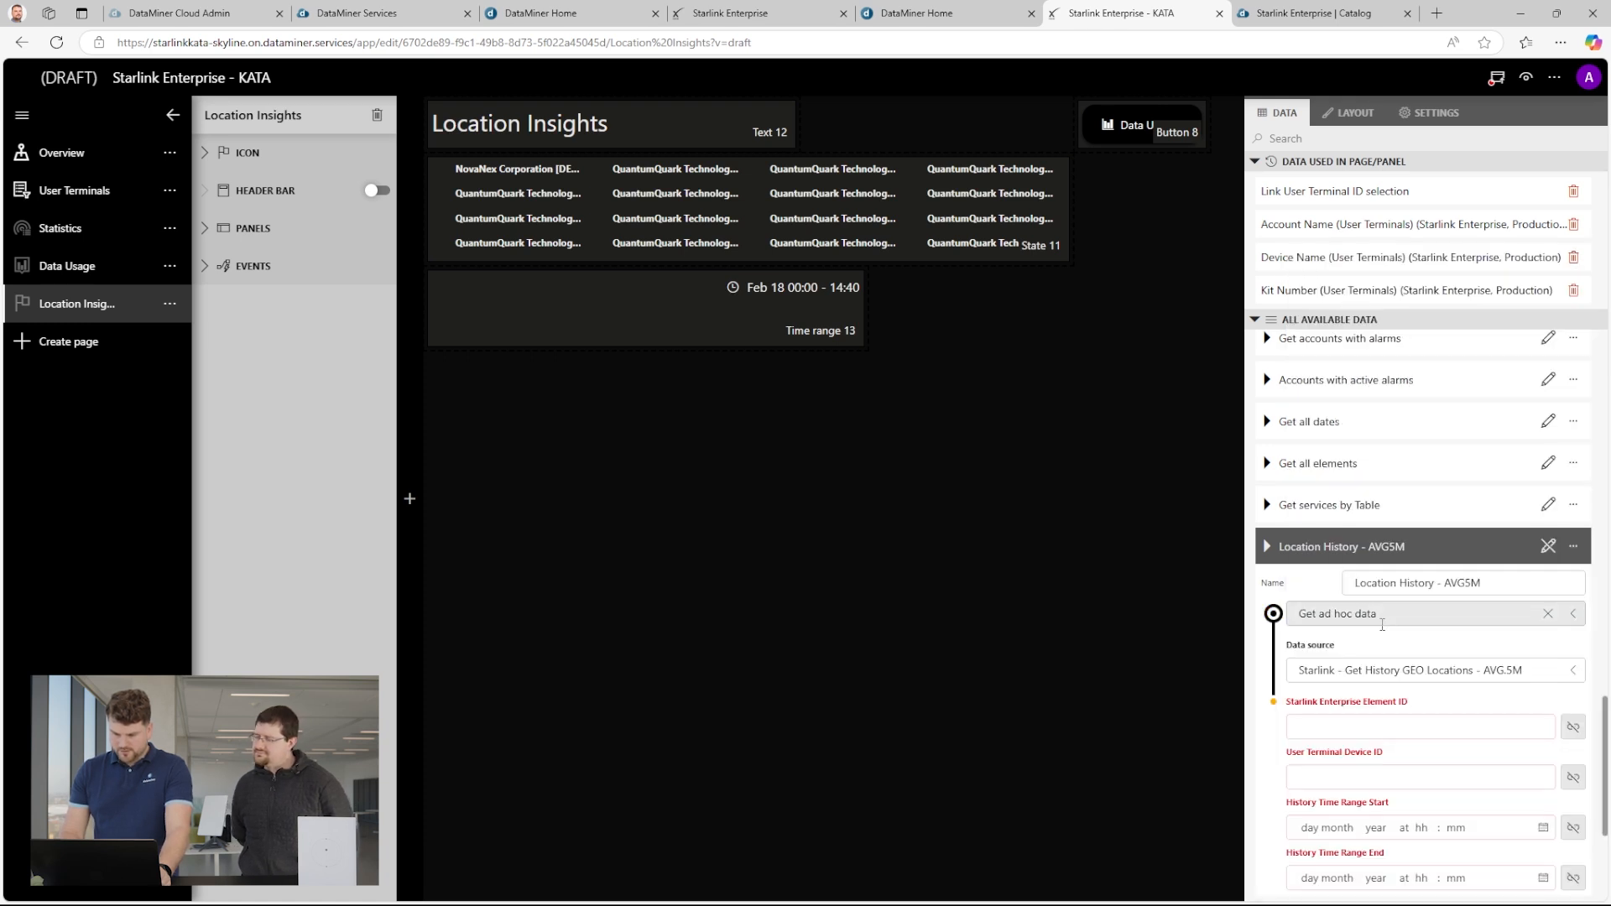
pyautogui.click(1550, 672)
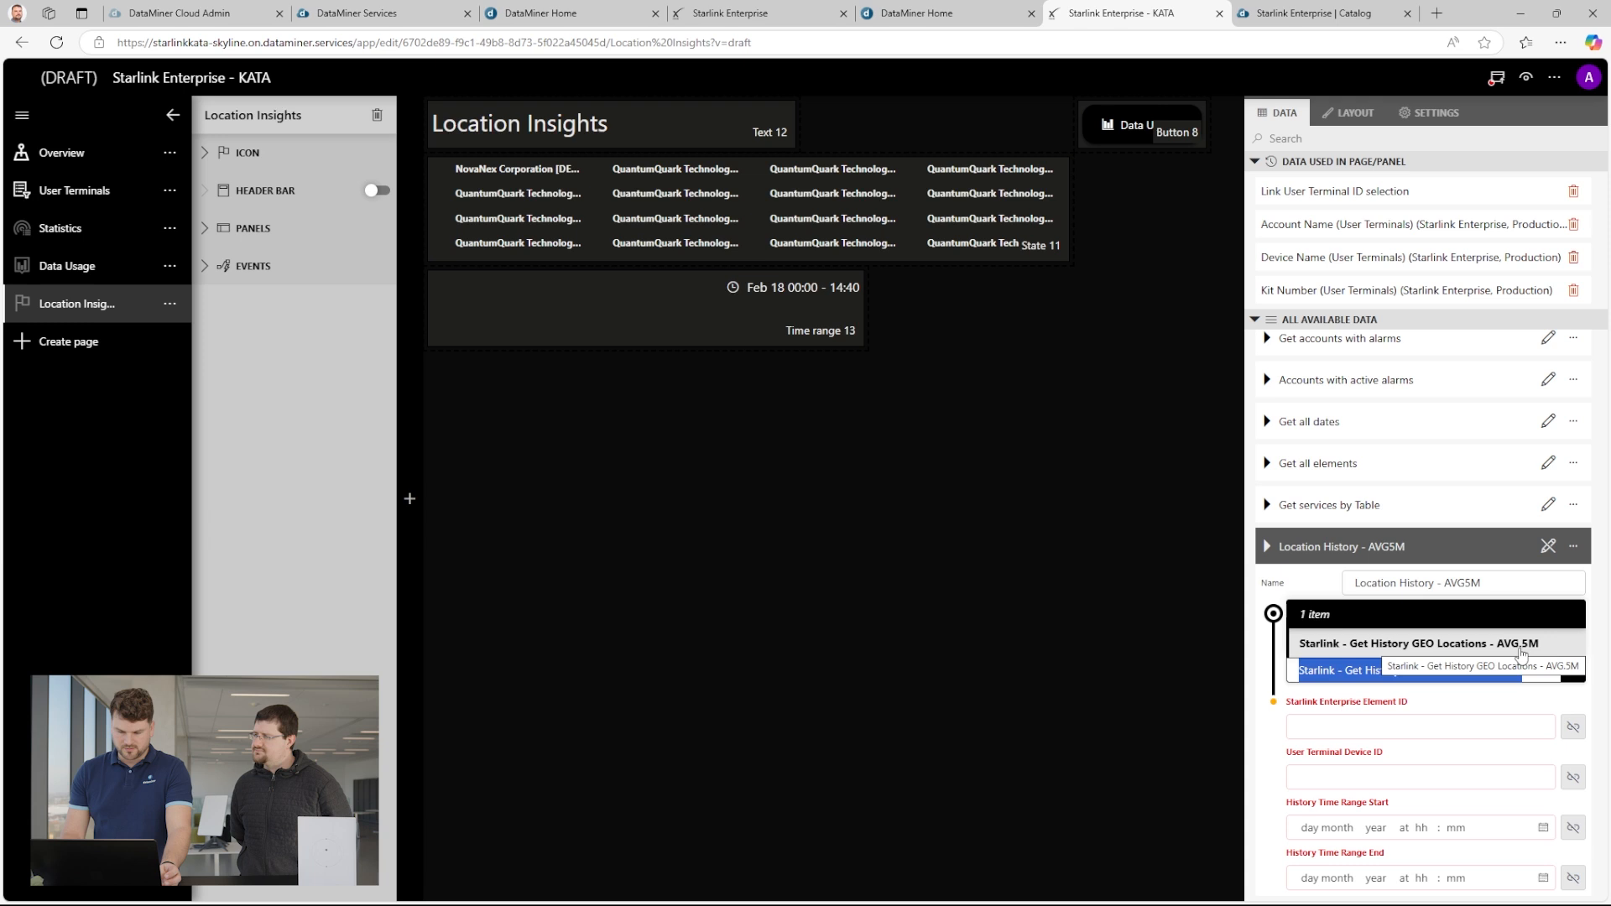
# Link the query's Starlink Enterprise Element ID to the Element ID property of Dropdown 29, with type Elements.
pyautogui.click(1573, 728)
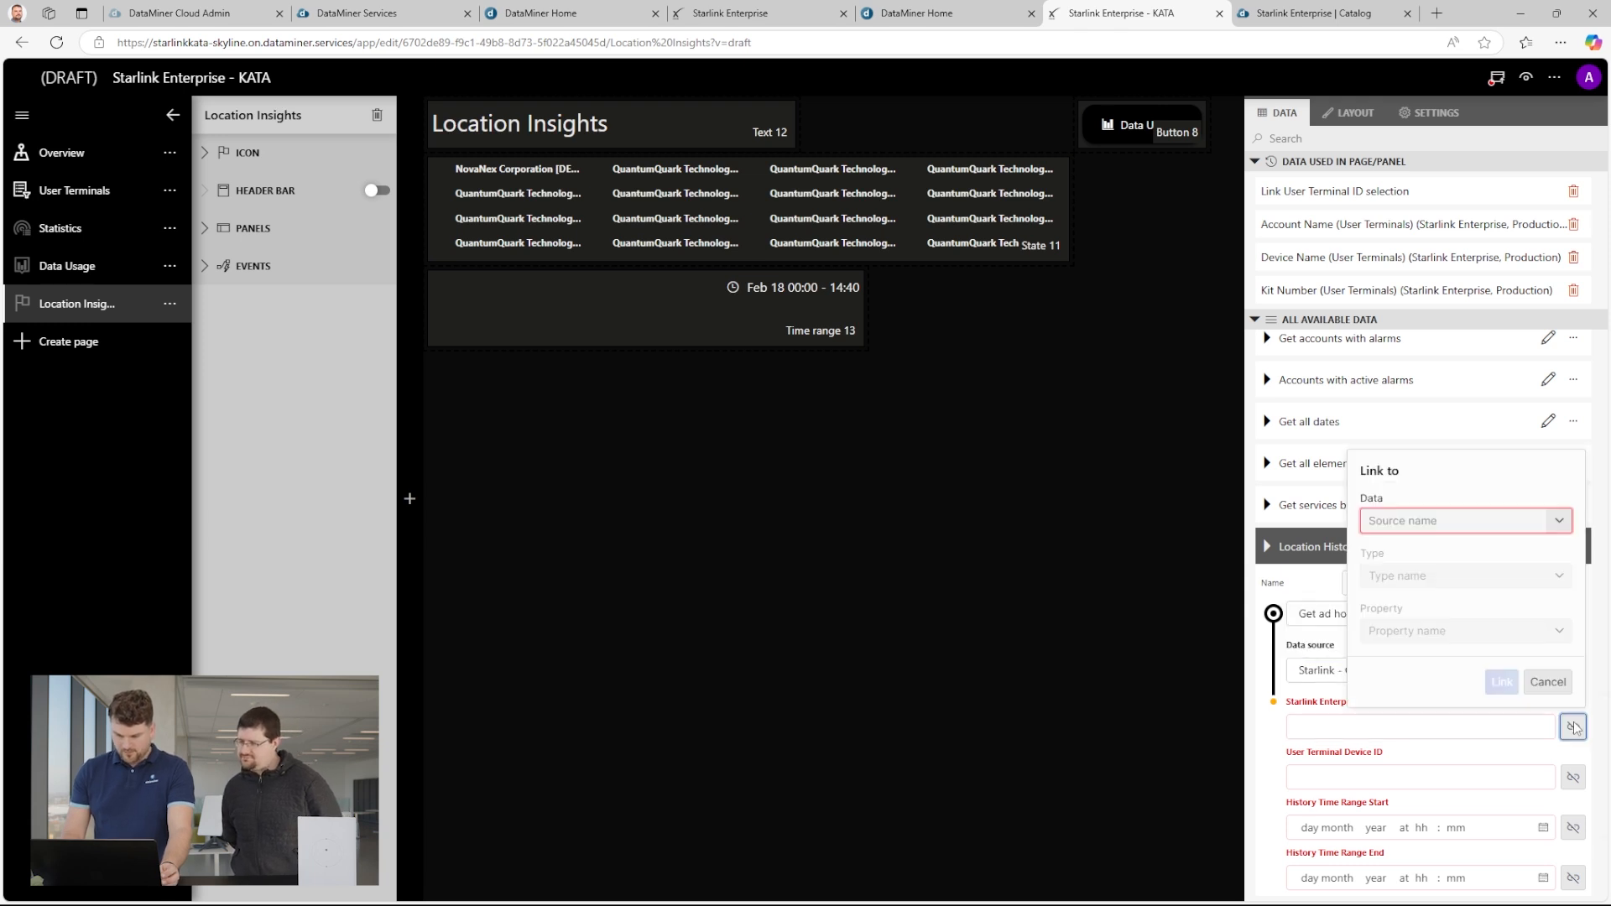
pyautogui.click(1501, 521)
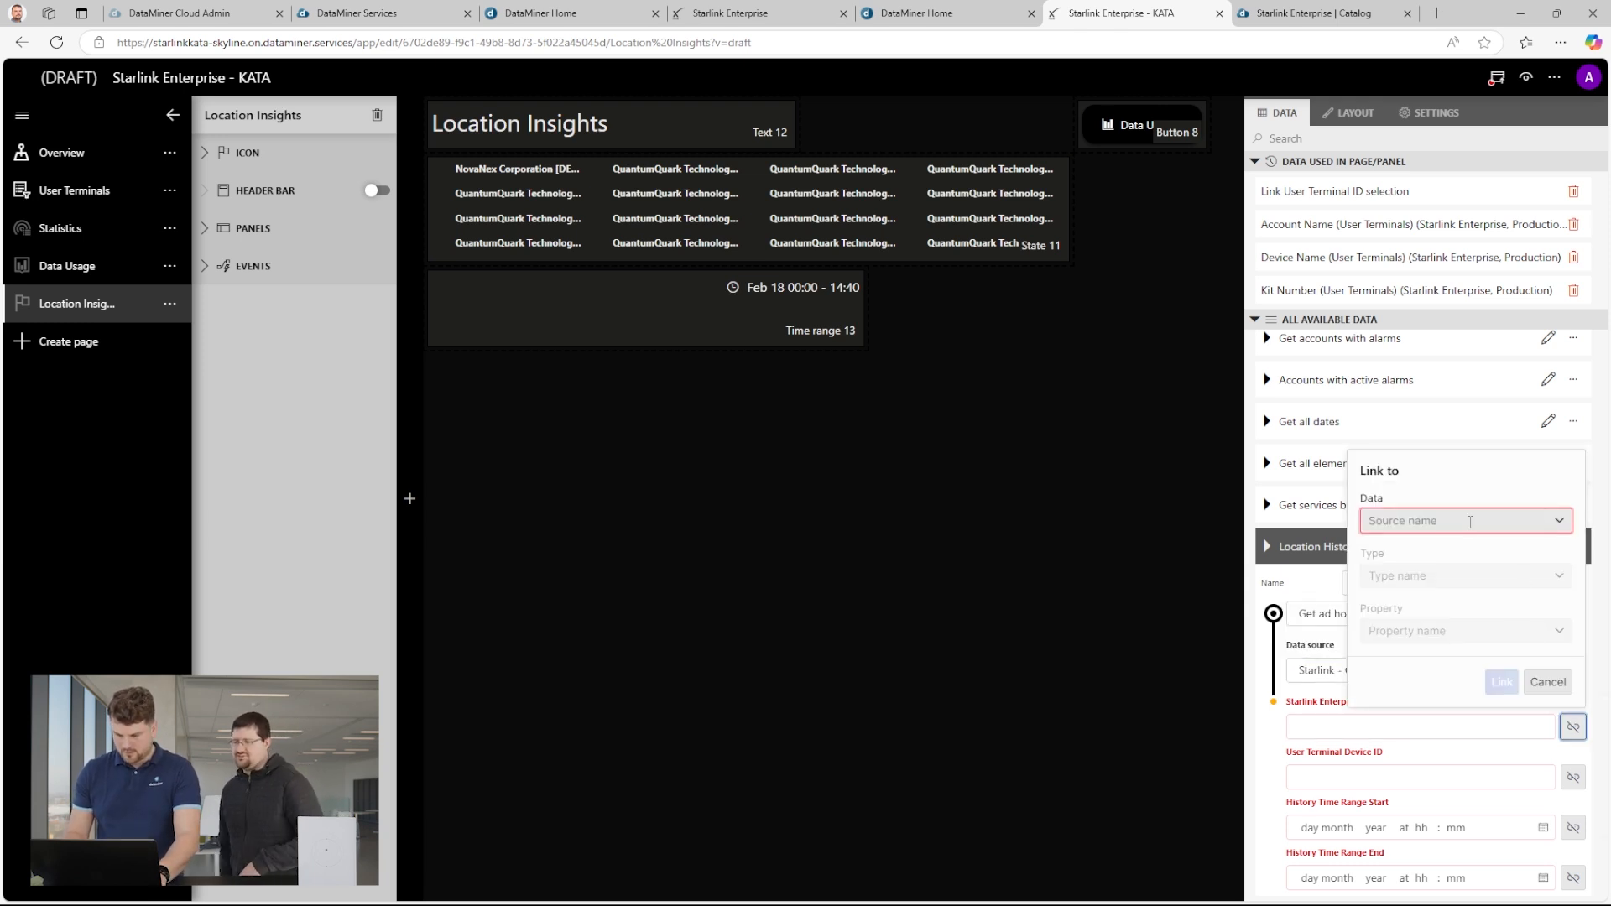
pyautogui.write('29')
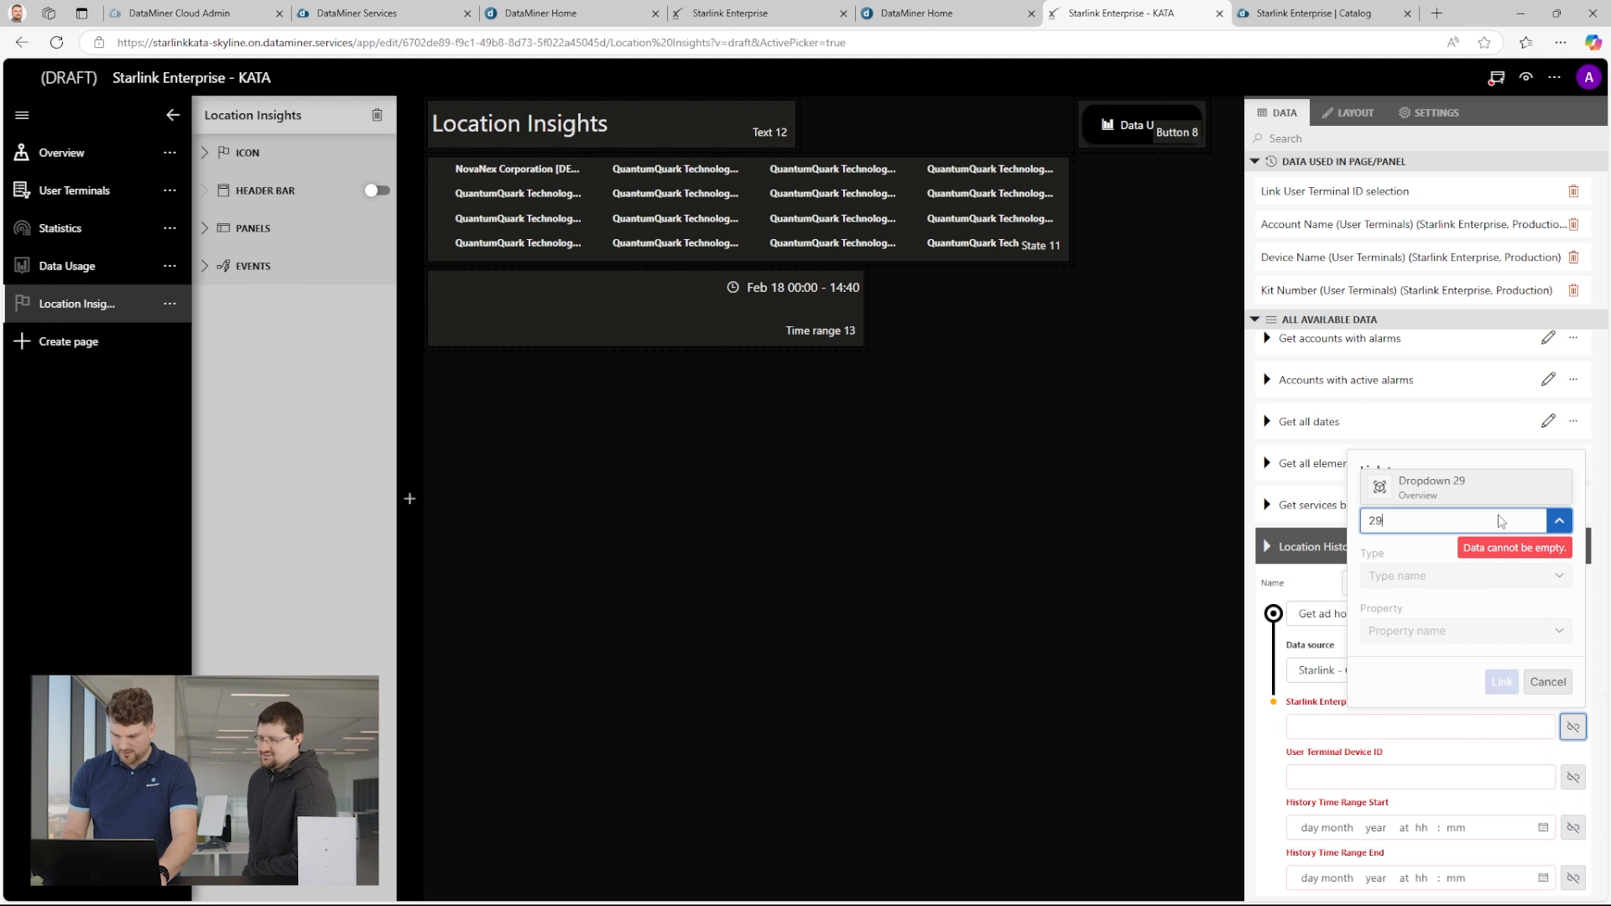
pyautogui.click(1465, 495)
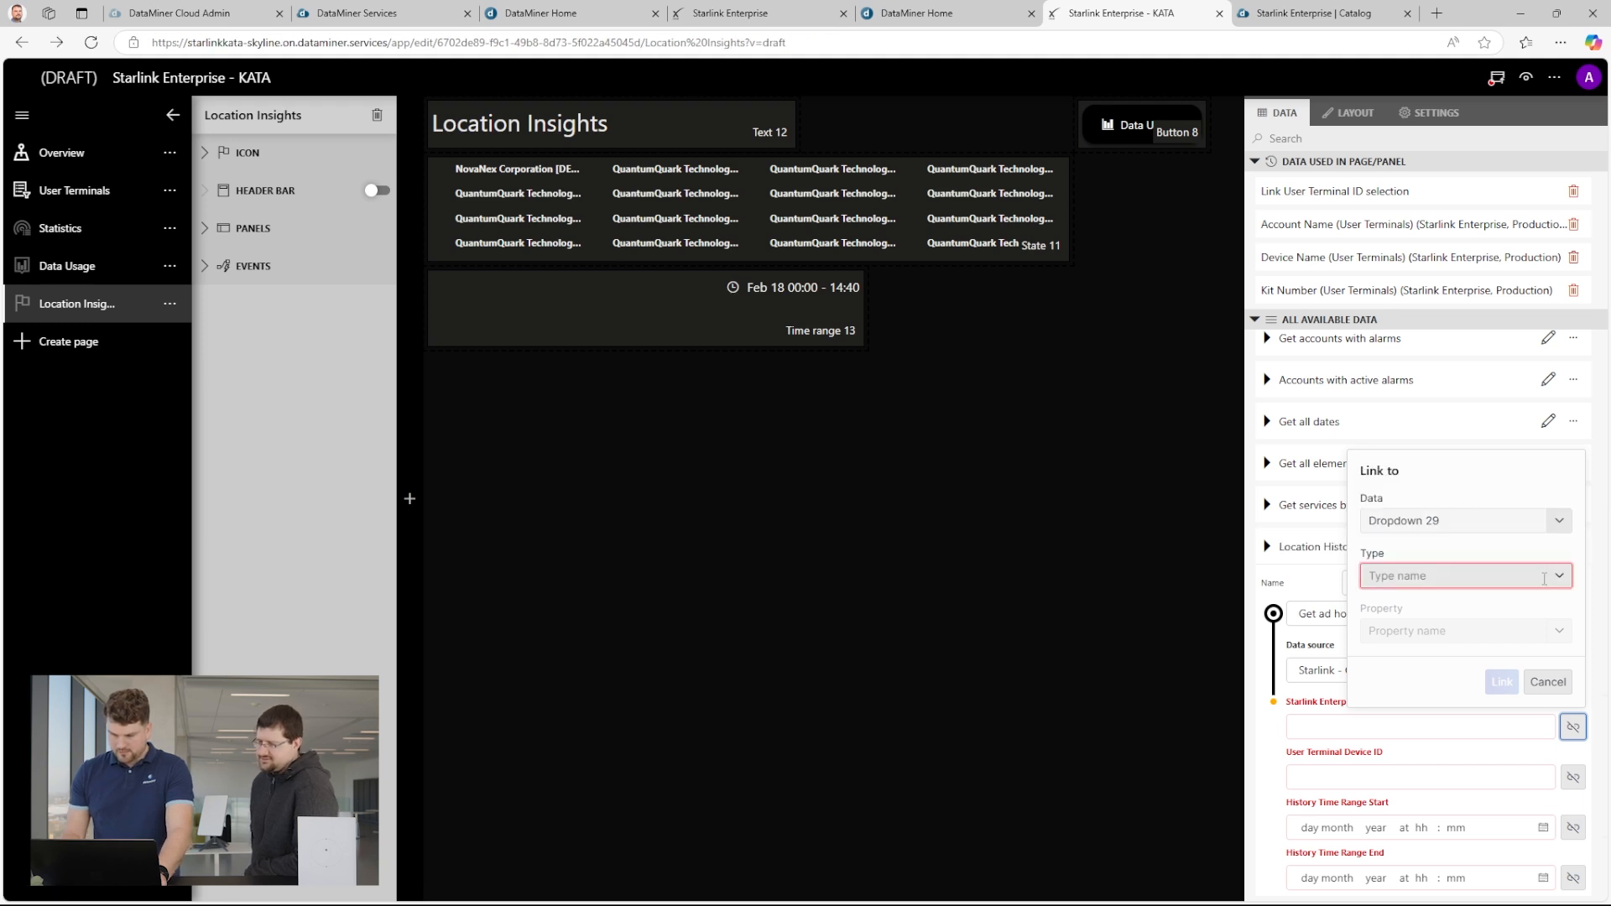
pyautogui.click(1554, 577)
pyautogui.click(1458, 550)
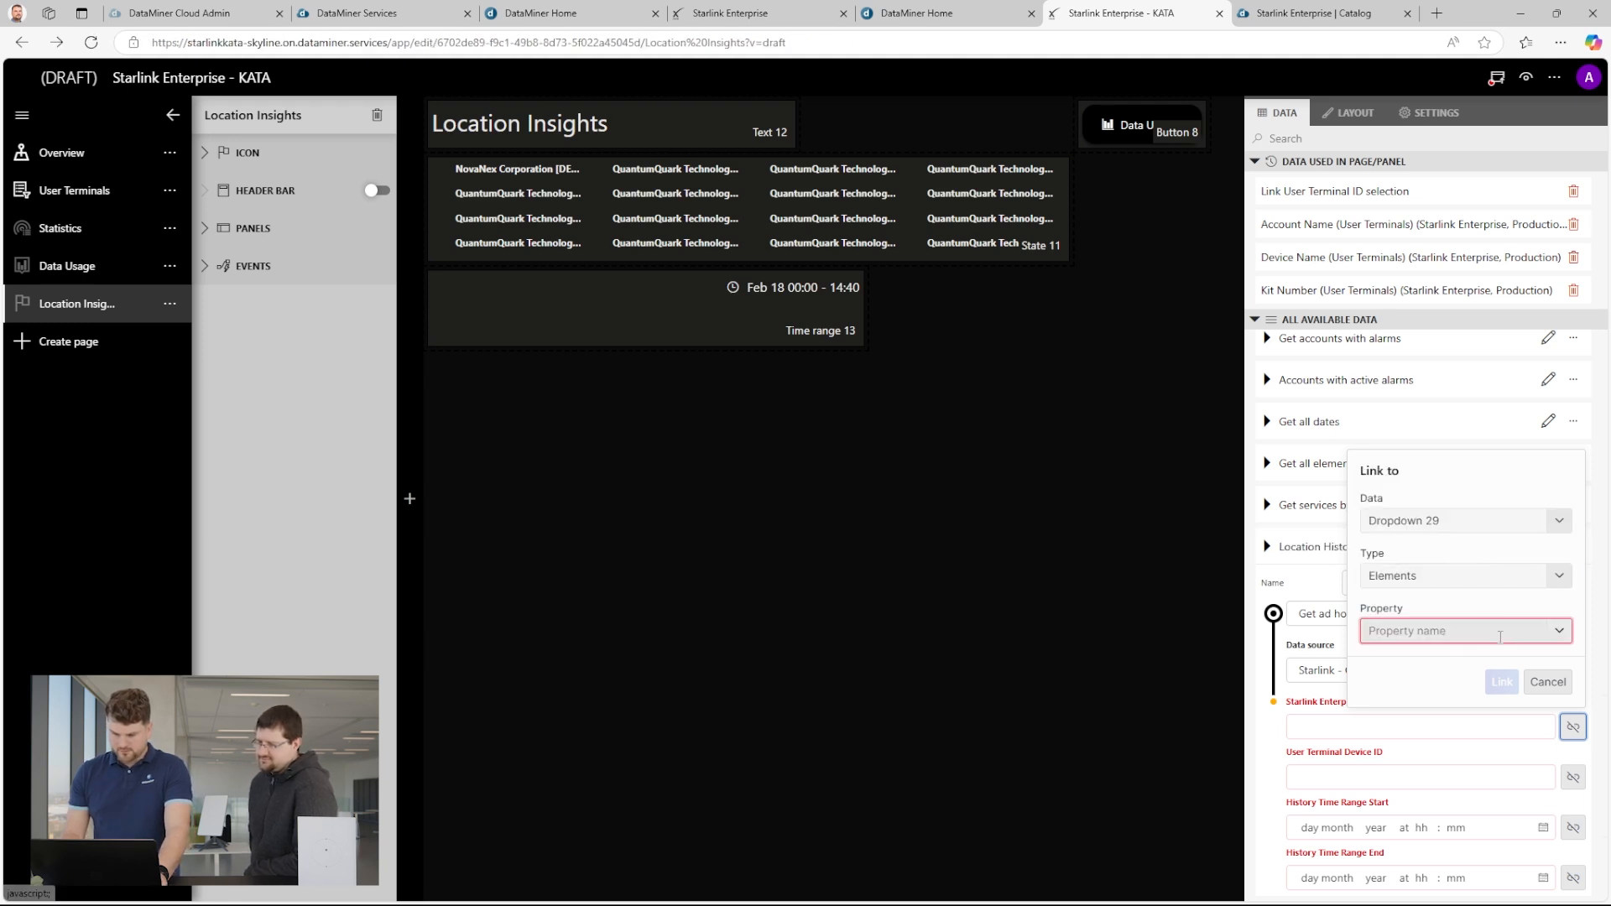
pyautogui.click(1560, 635)
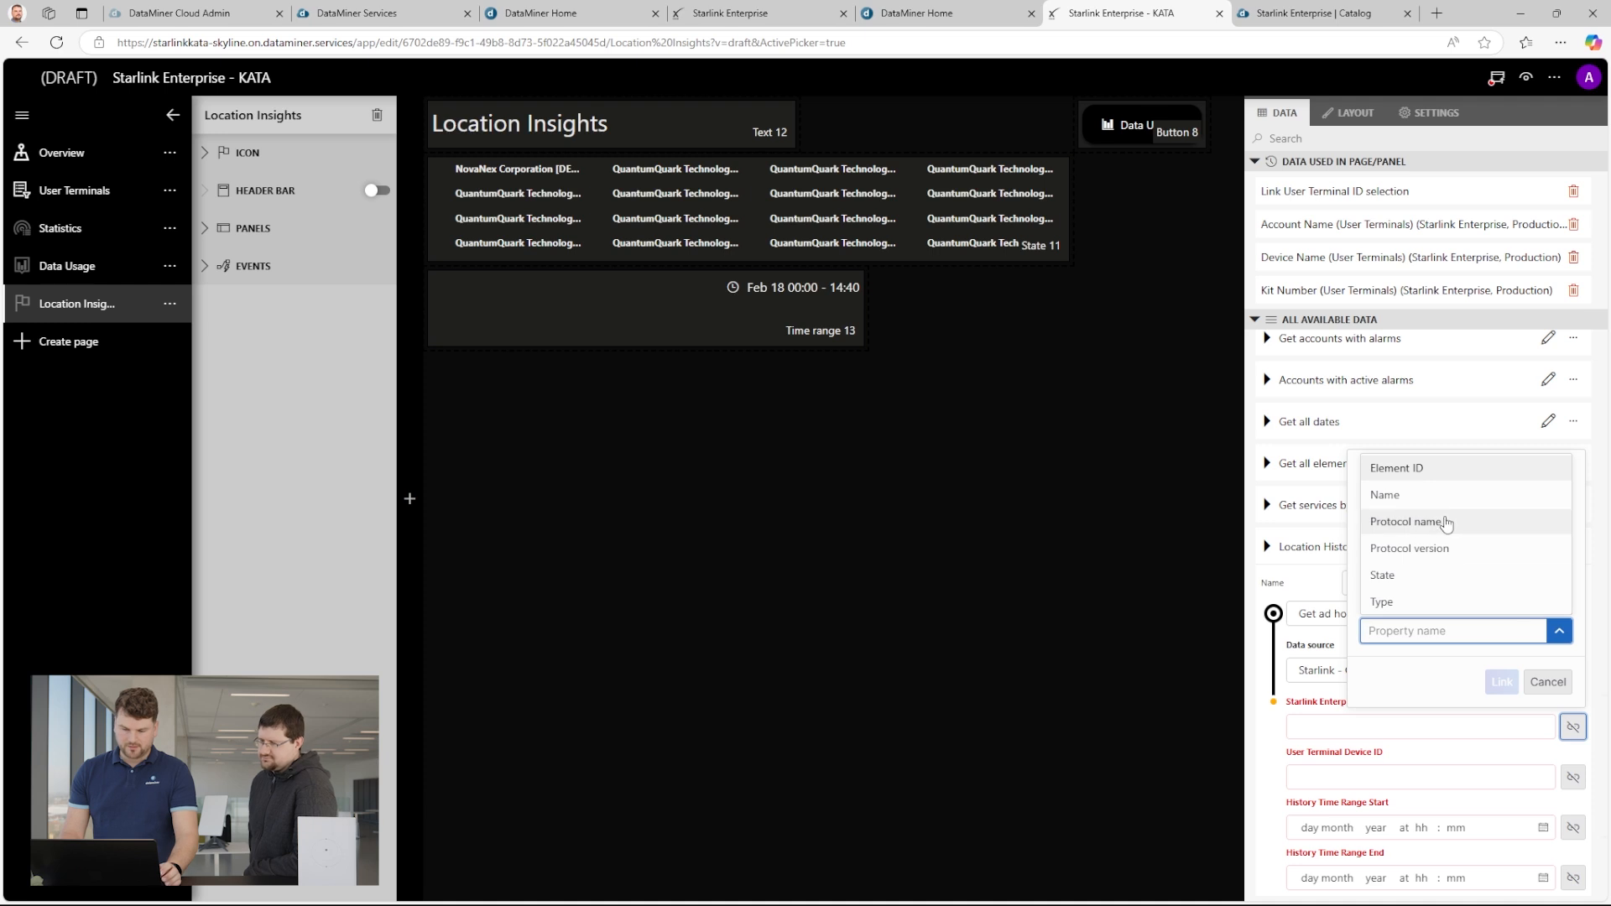
pyautogui.click(1420, 480)
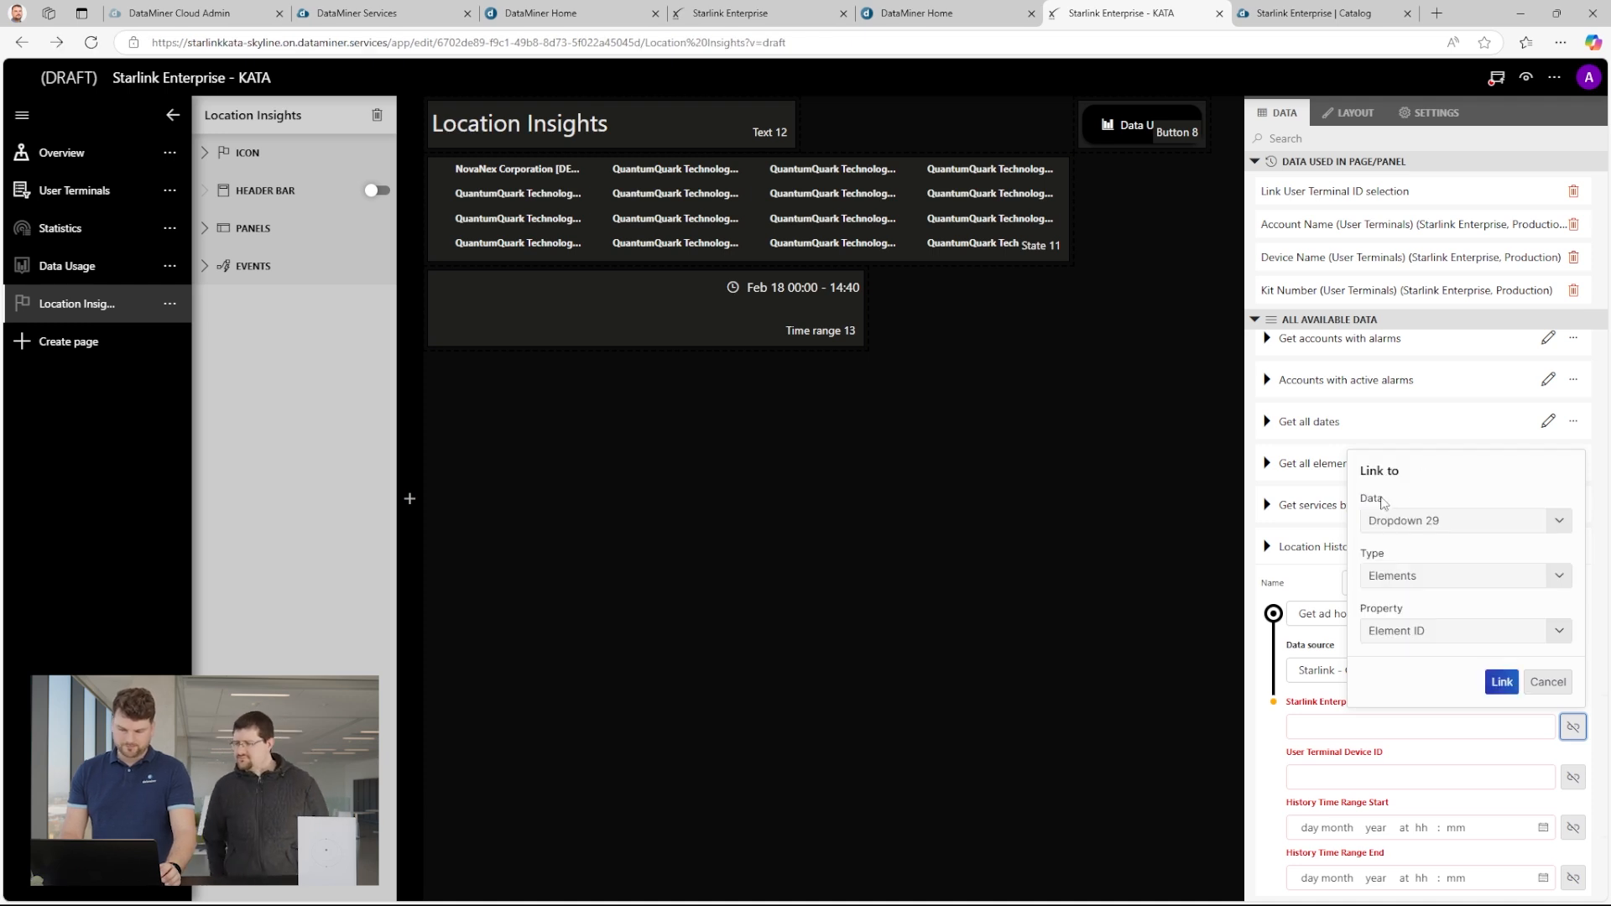
pyautogui.click(1504, 682)
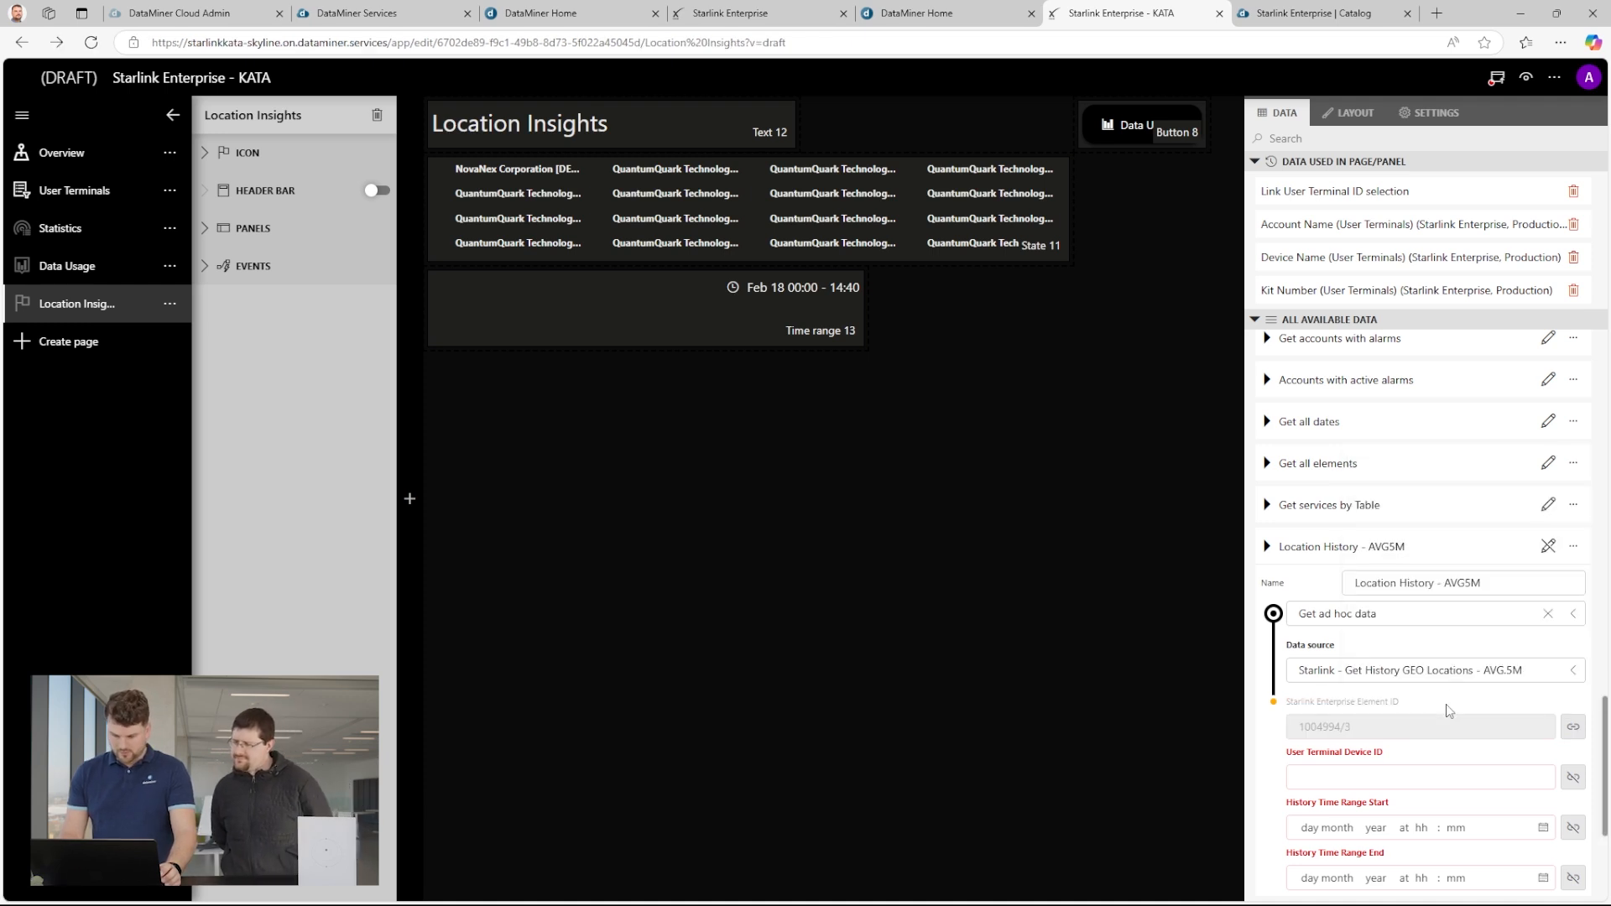
# Link the User Terminal Device ID to the Primary key of the "Link User Terminal ID selection" flow.
pyautogui.scroll(-3, 1449, 710)
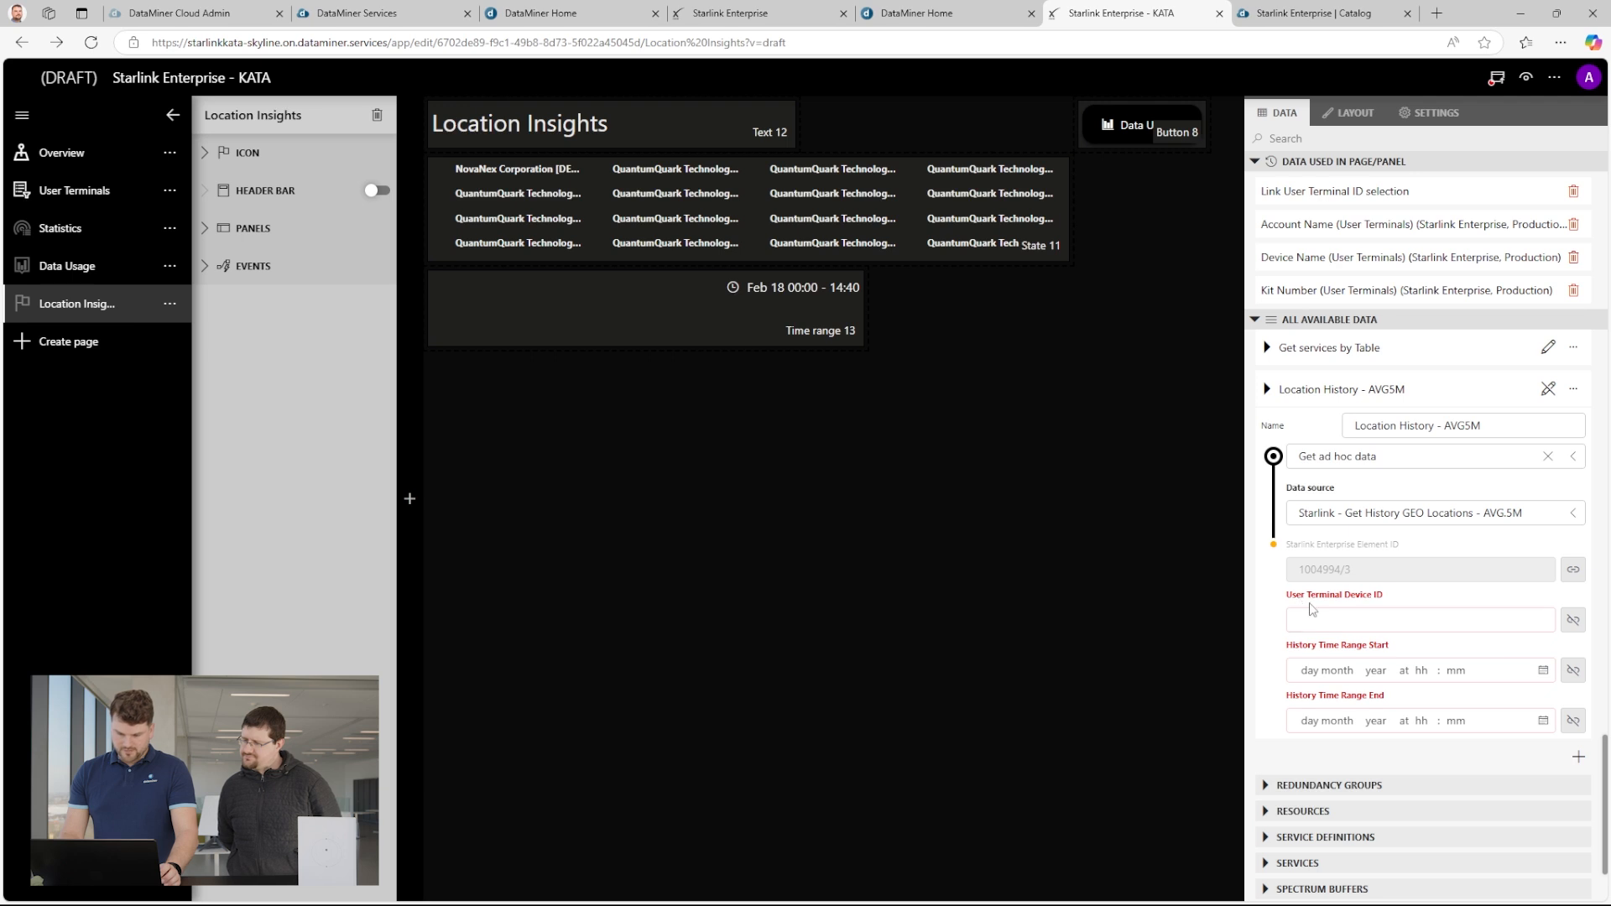
pyautogui.click(1574, 622)
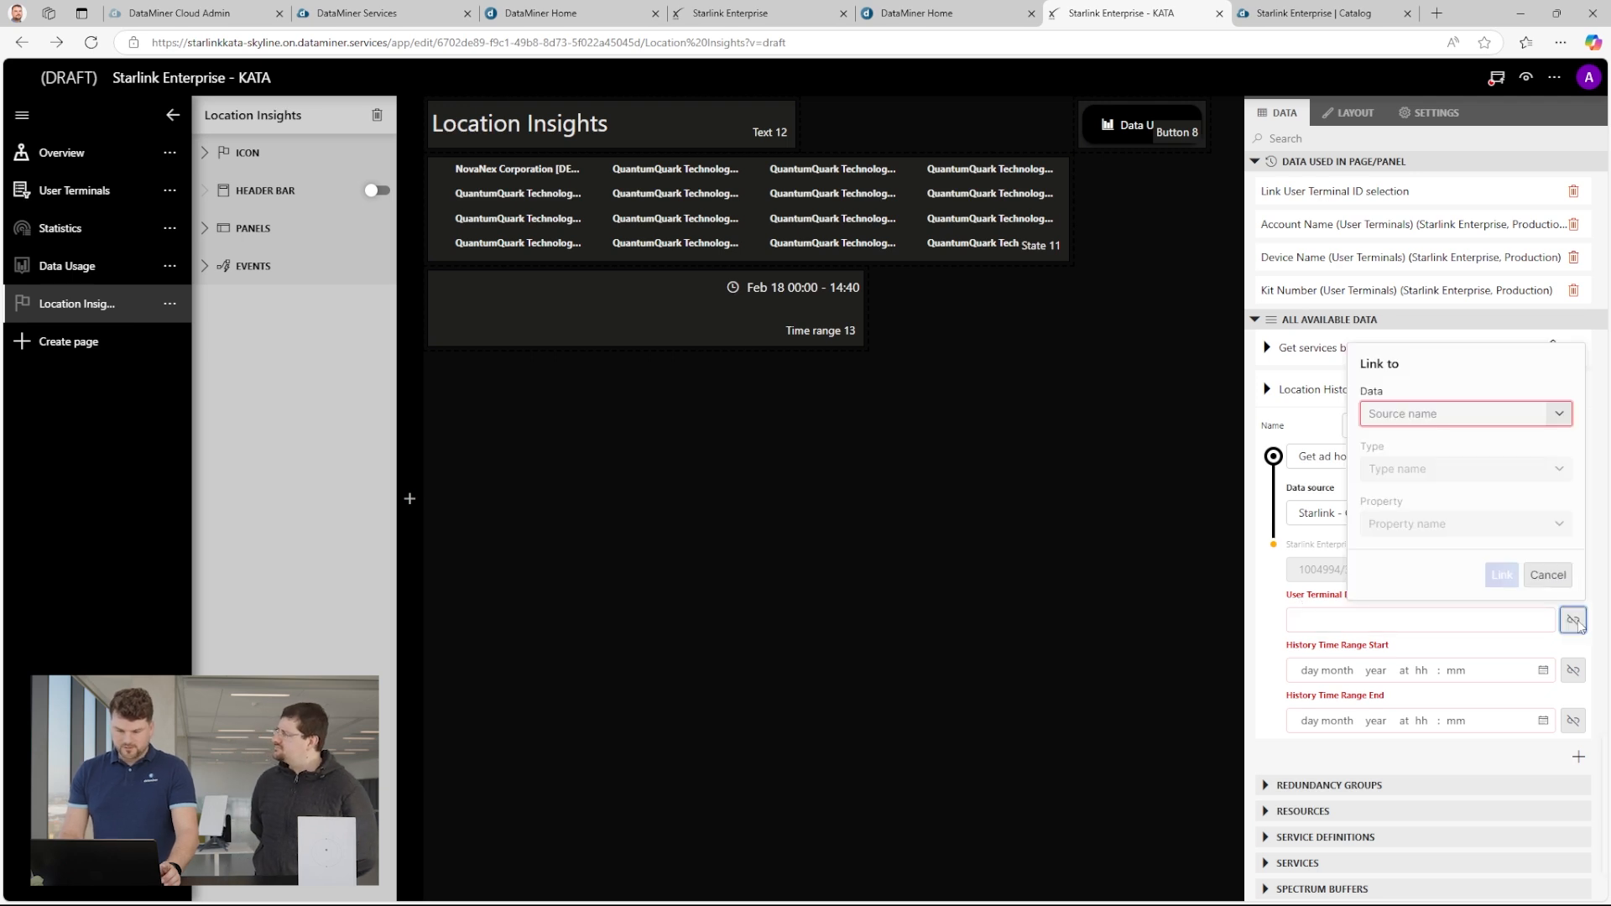
pyautogui.click(1481, 422)
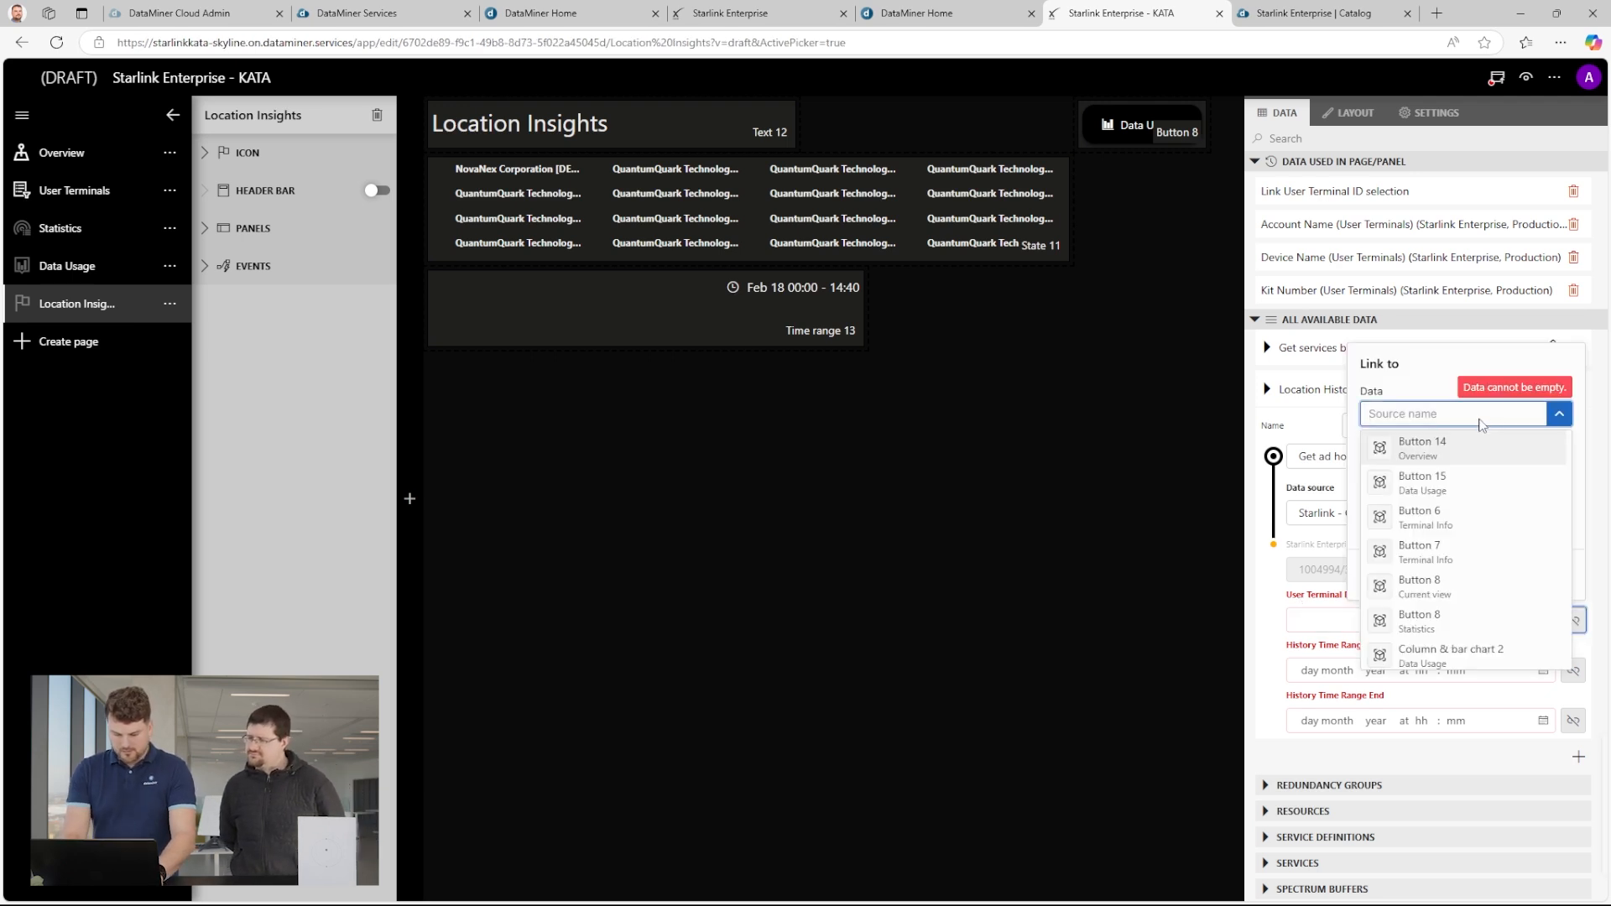
pyautogui.write('flow')
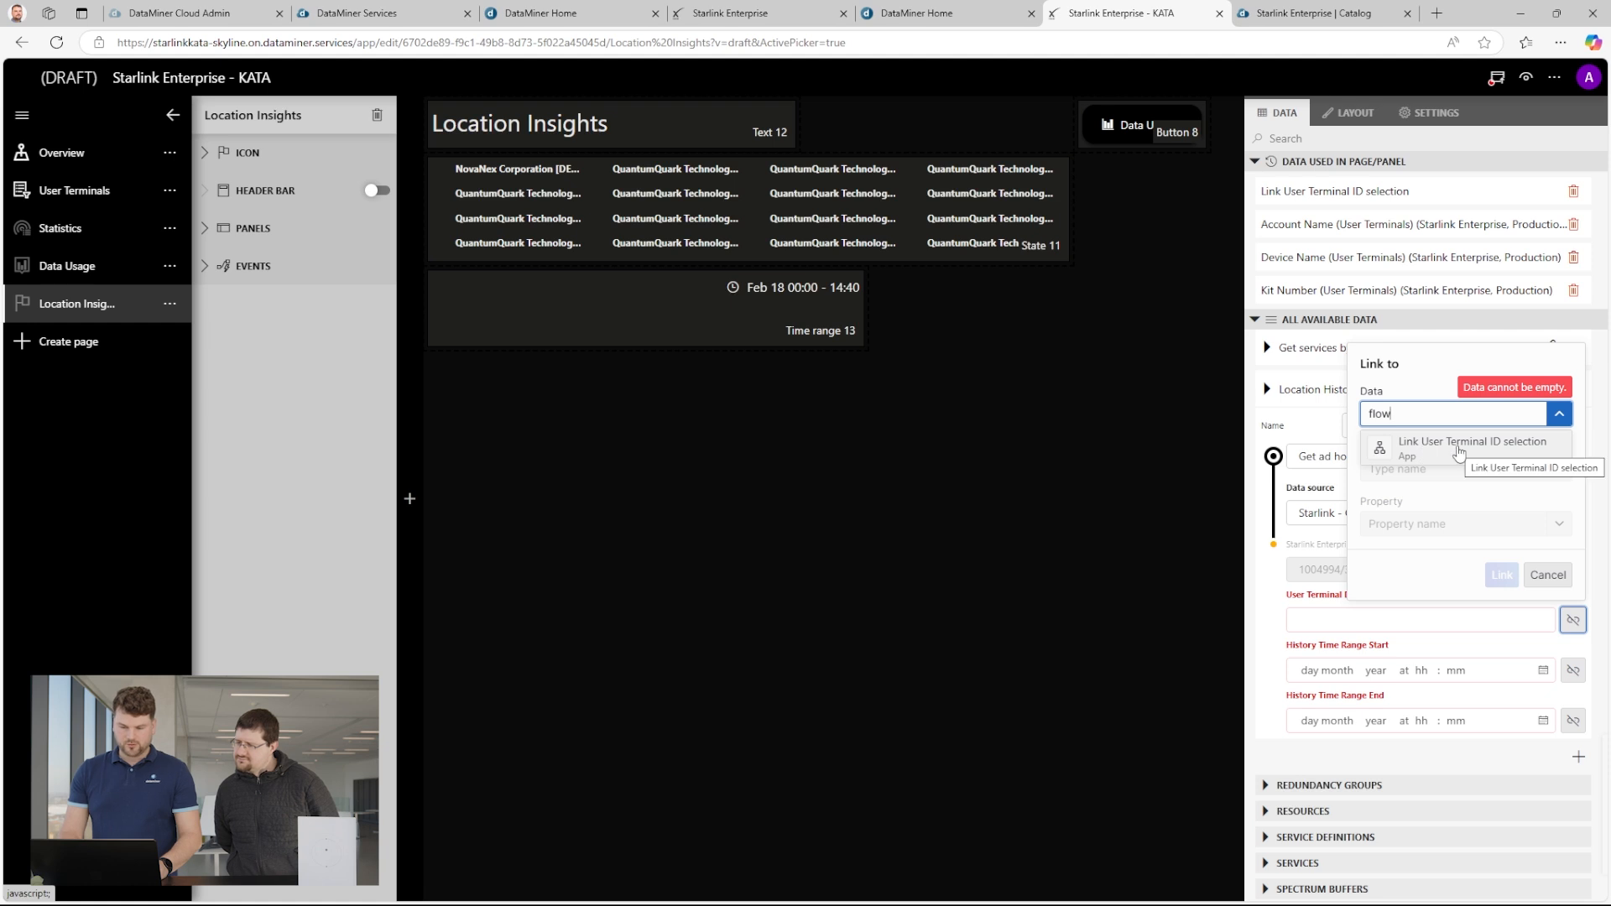
pyautogui.click(1499, 446)
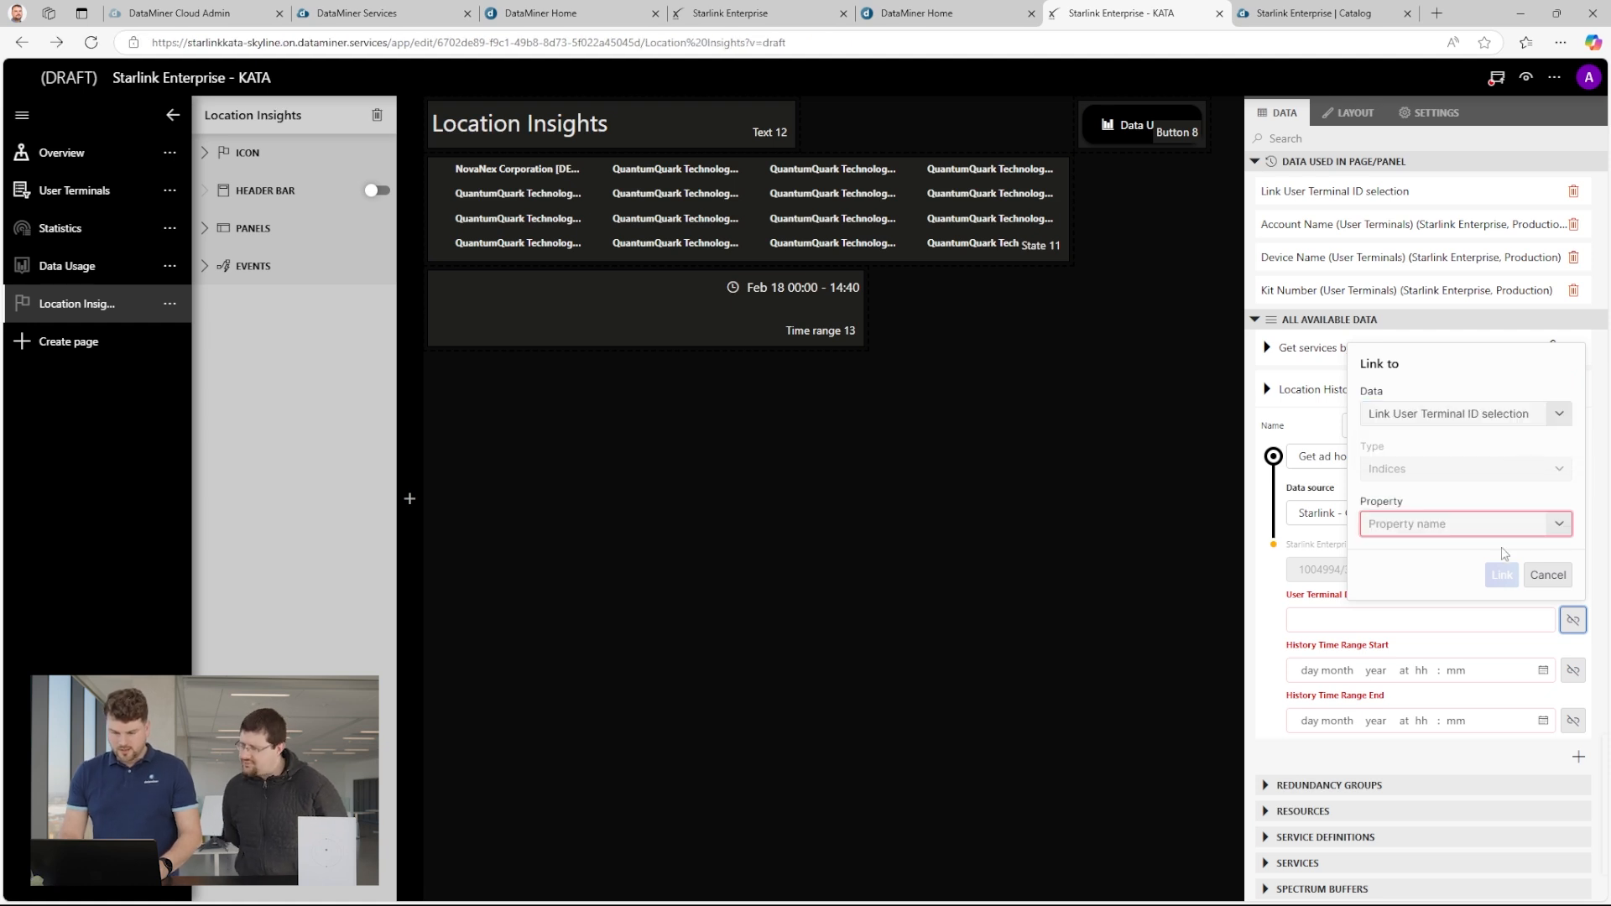
pyautogui.click(1533, 525)
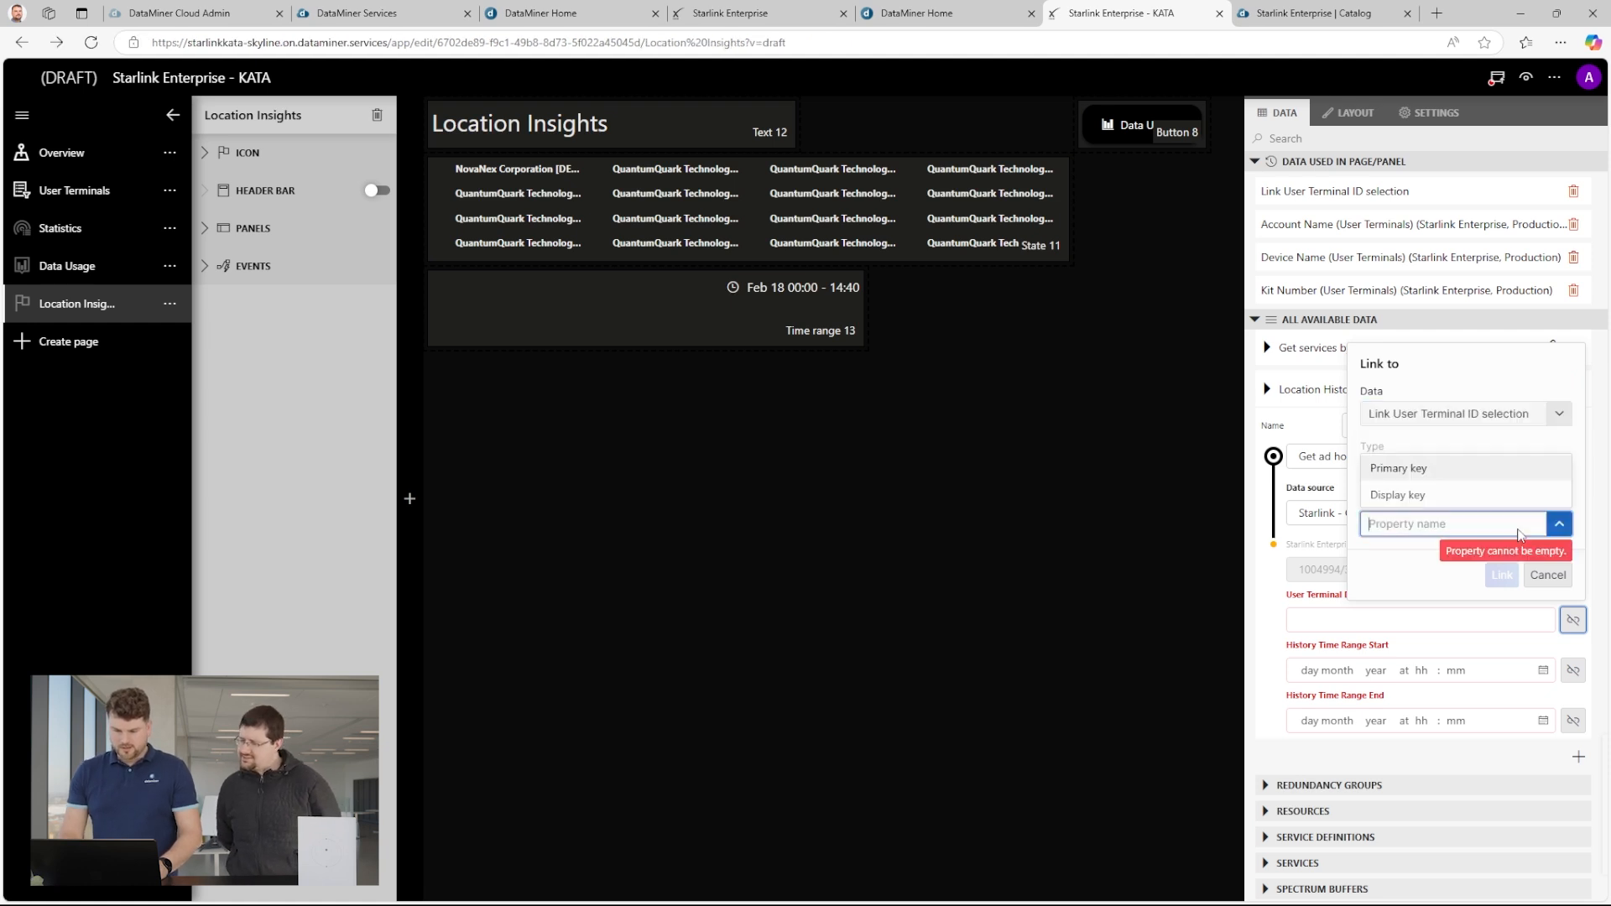
pyautogui.click(1414, 470)
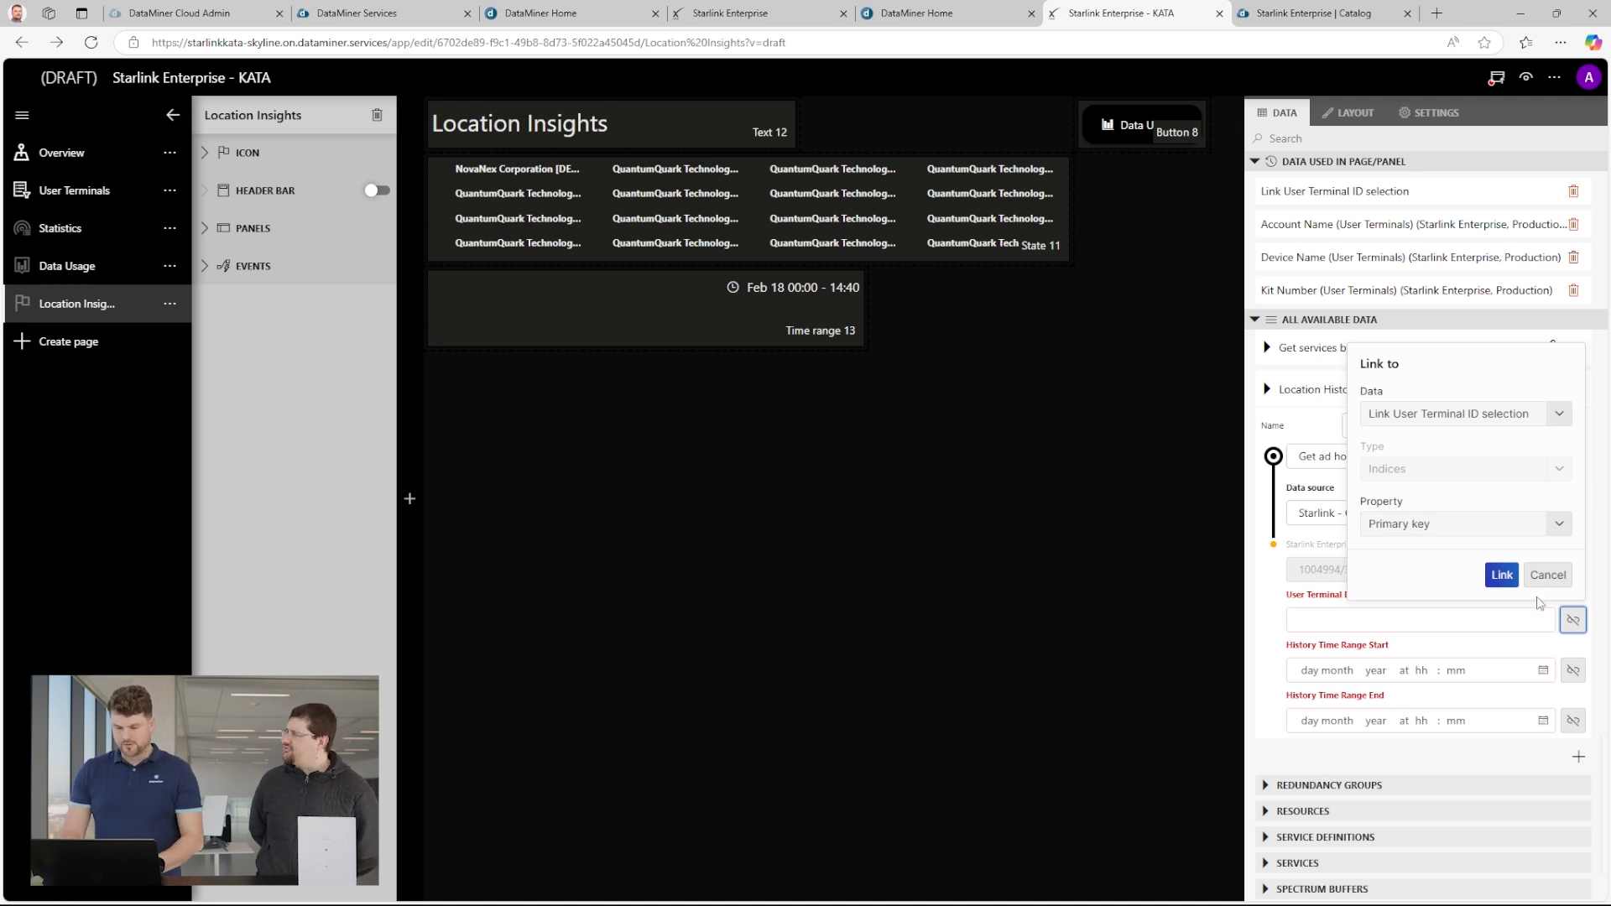
pyautogui.click(1502, 575)
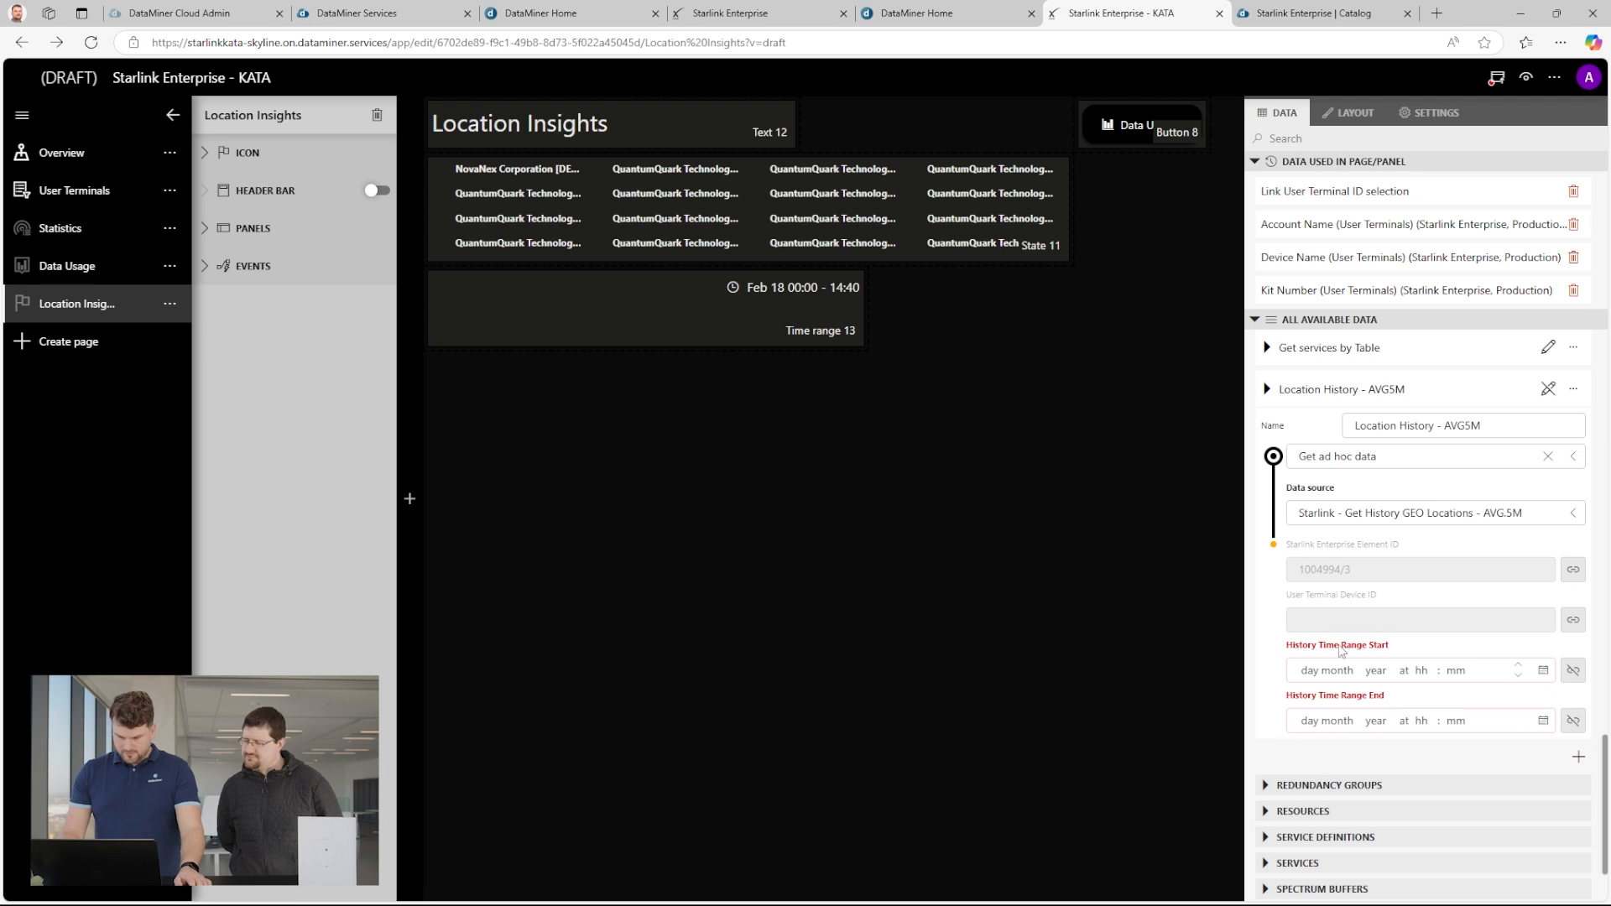
# Link the query's History Time Range Start to the From property of Time range 13 in the current view.
pyautogui.click(1573, 672)
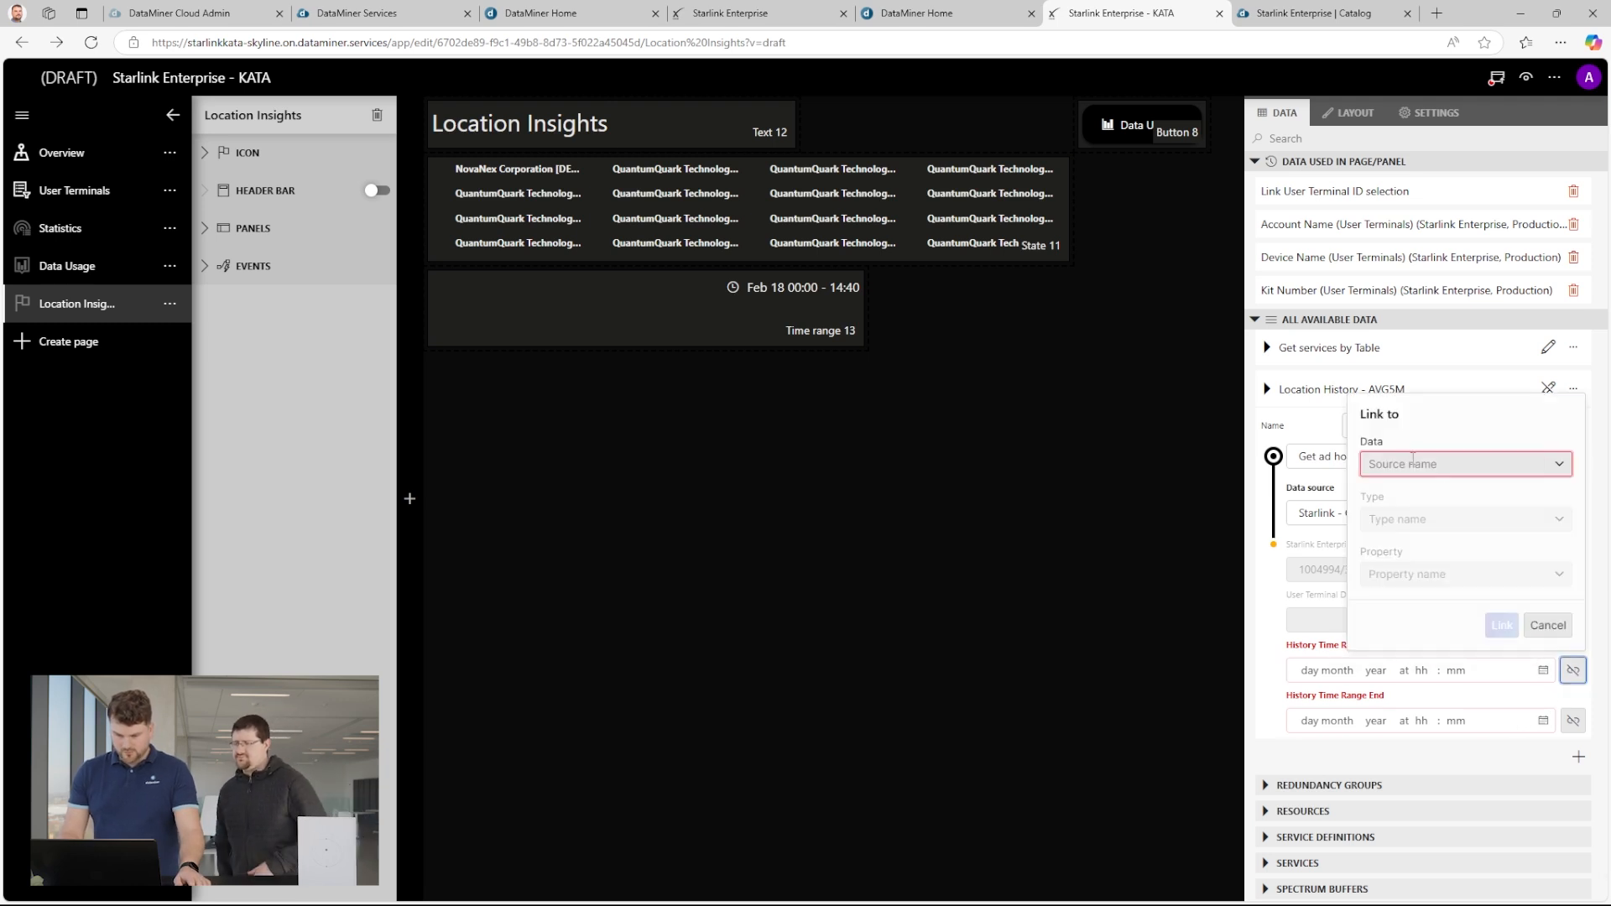
pyautogui.click(1559, 465)
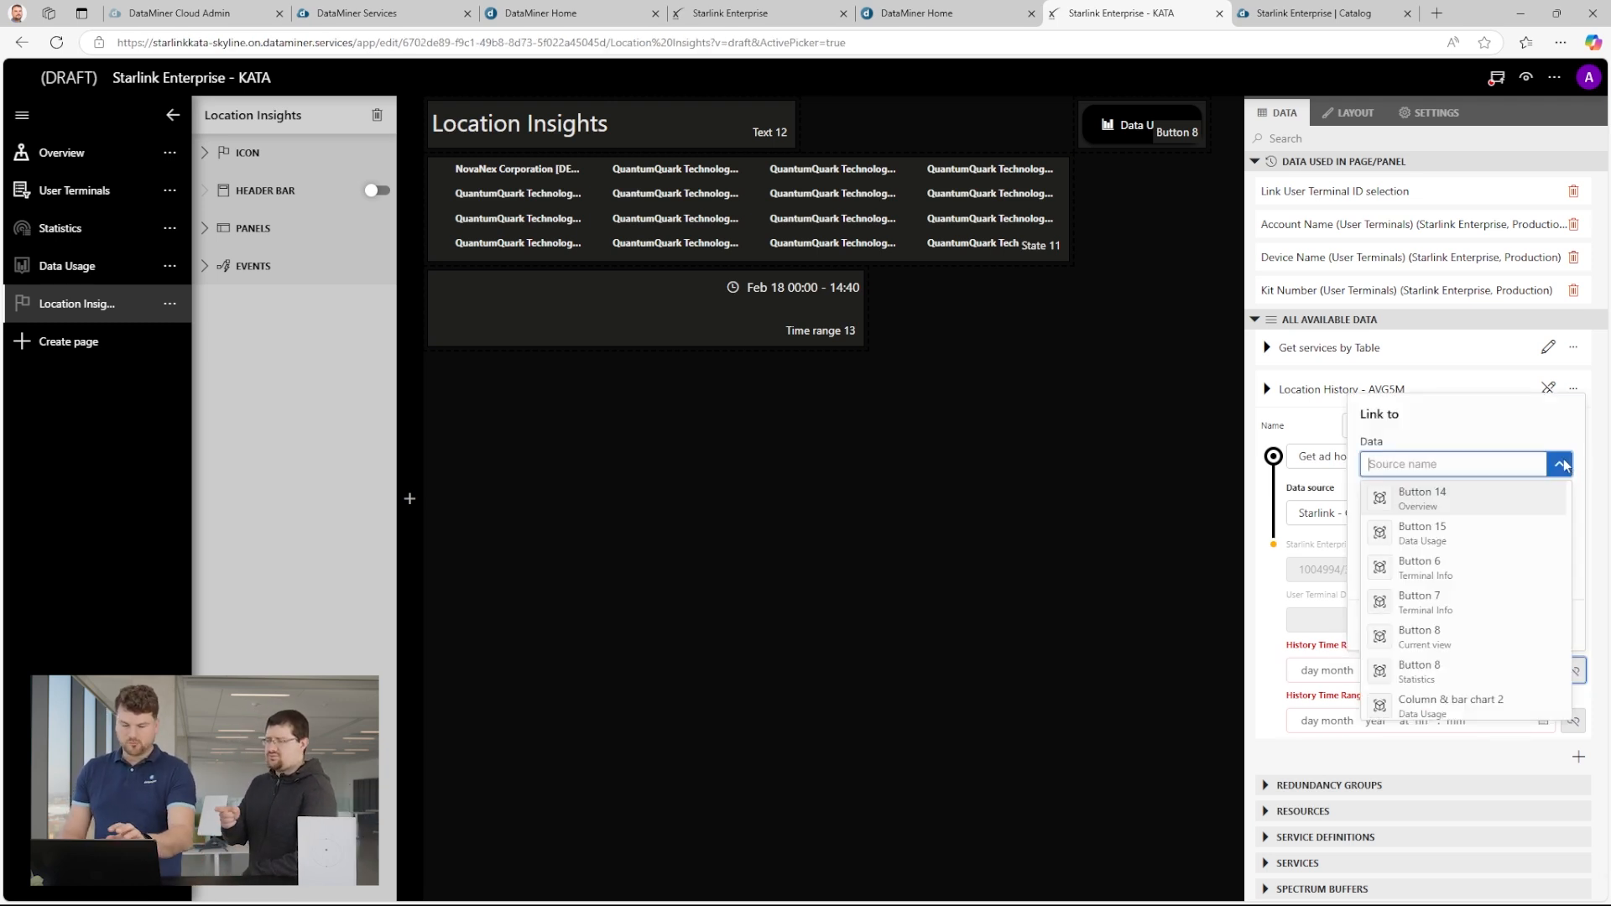
pyautogui.scroll(-8, 1488, 510)
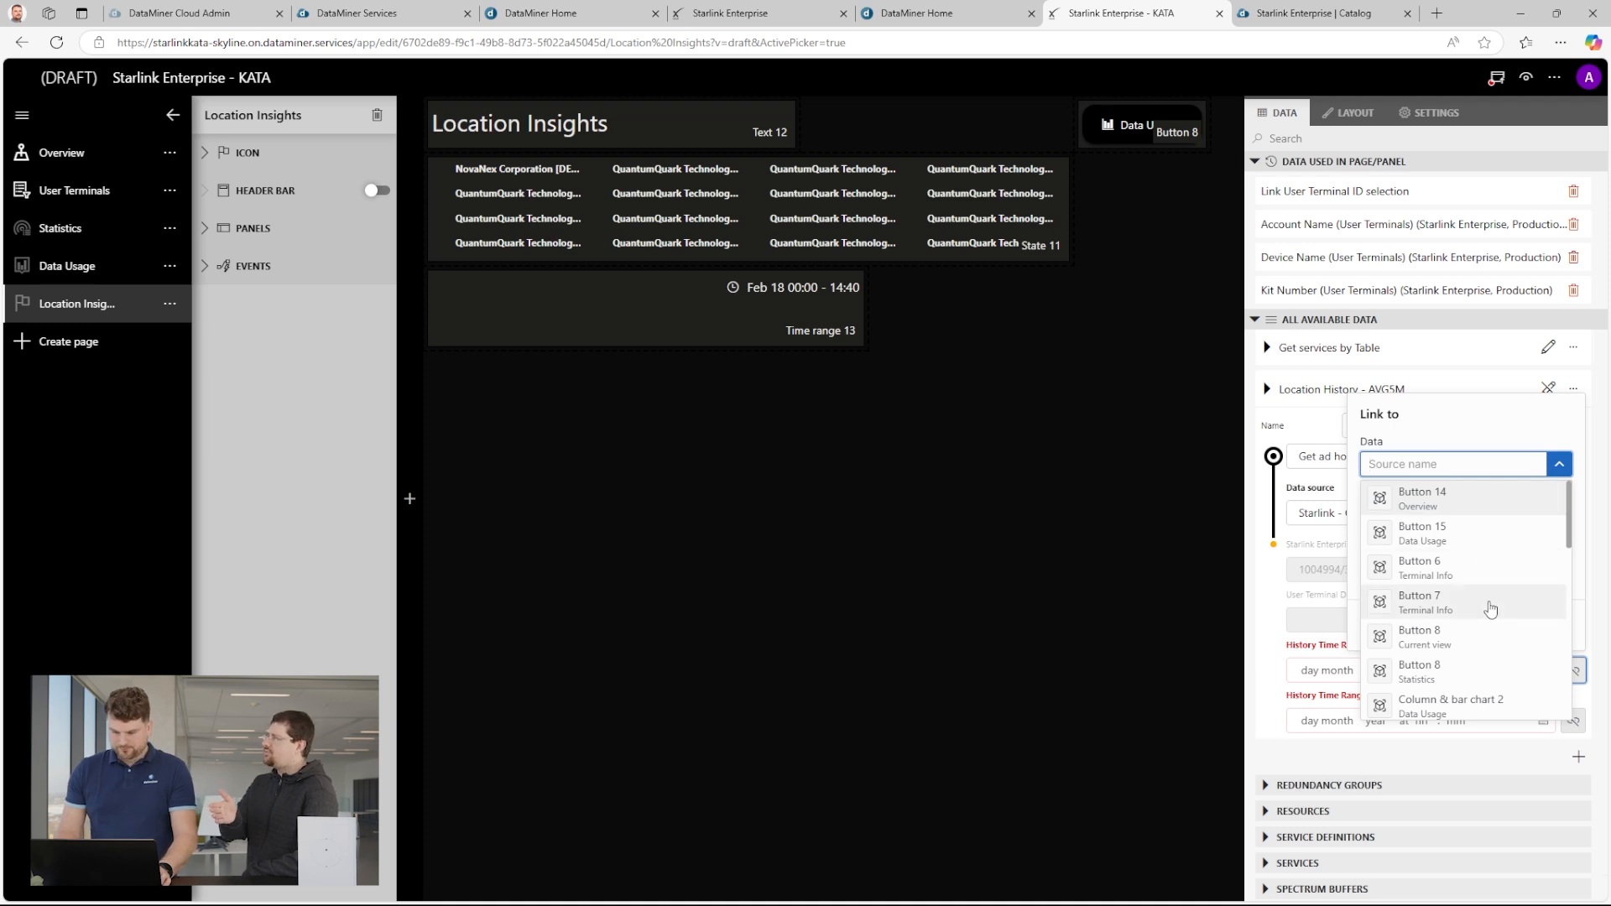
pyautogui.scroll(7, 1488, 679)
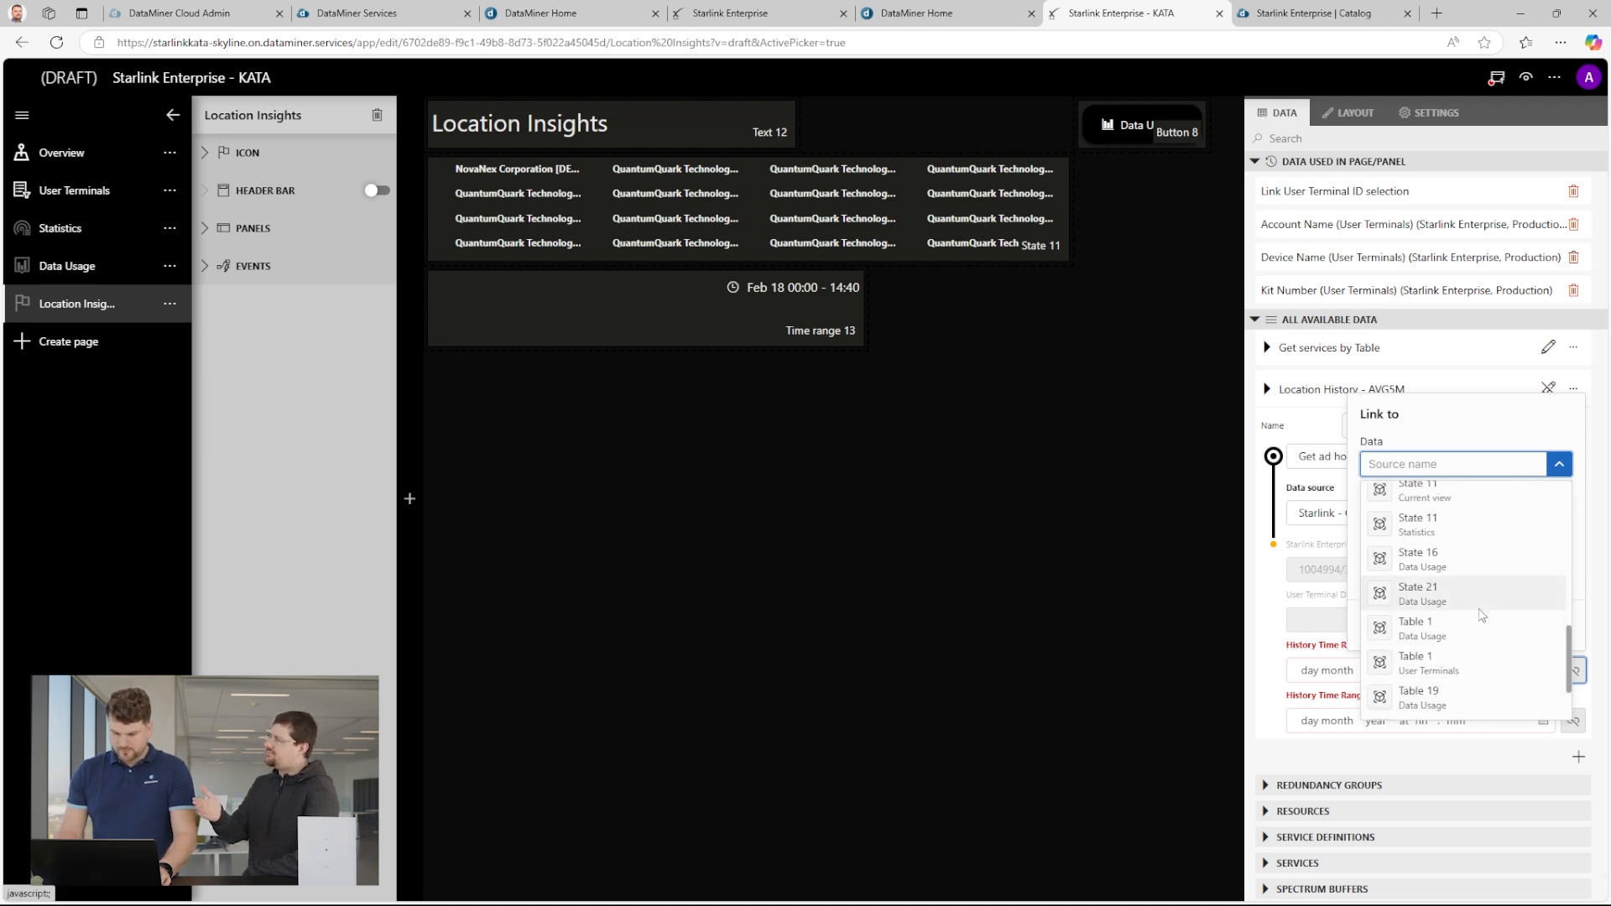
pyautogui.click(1482, 466)
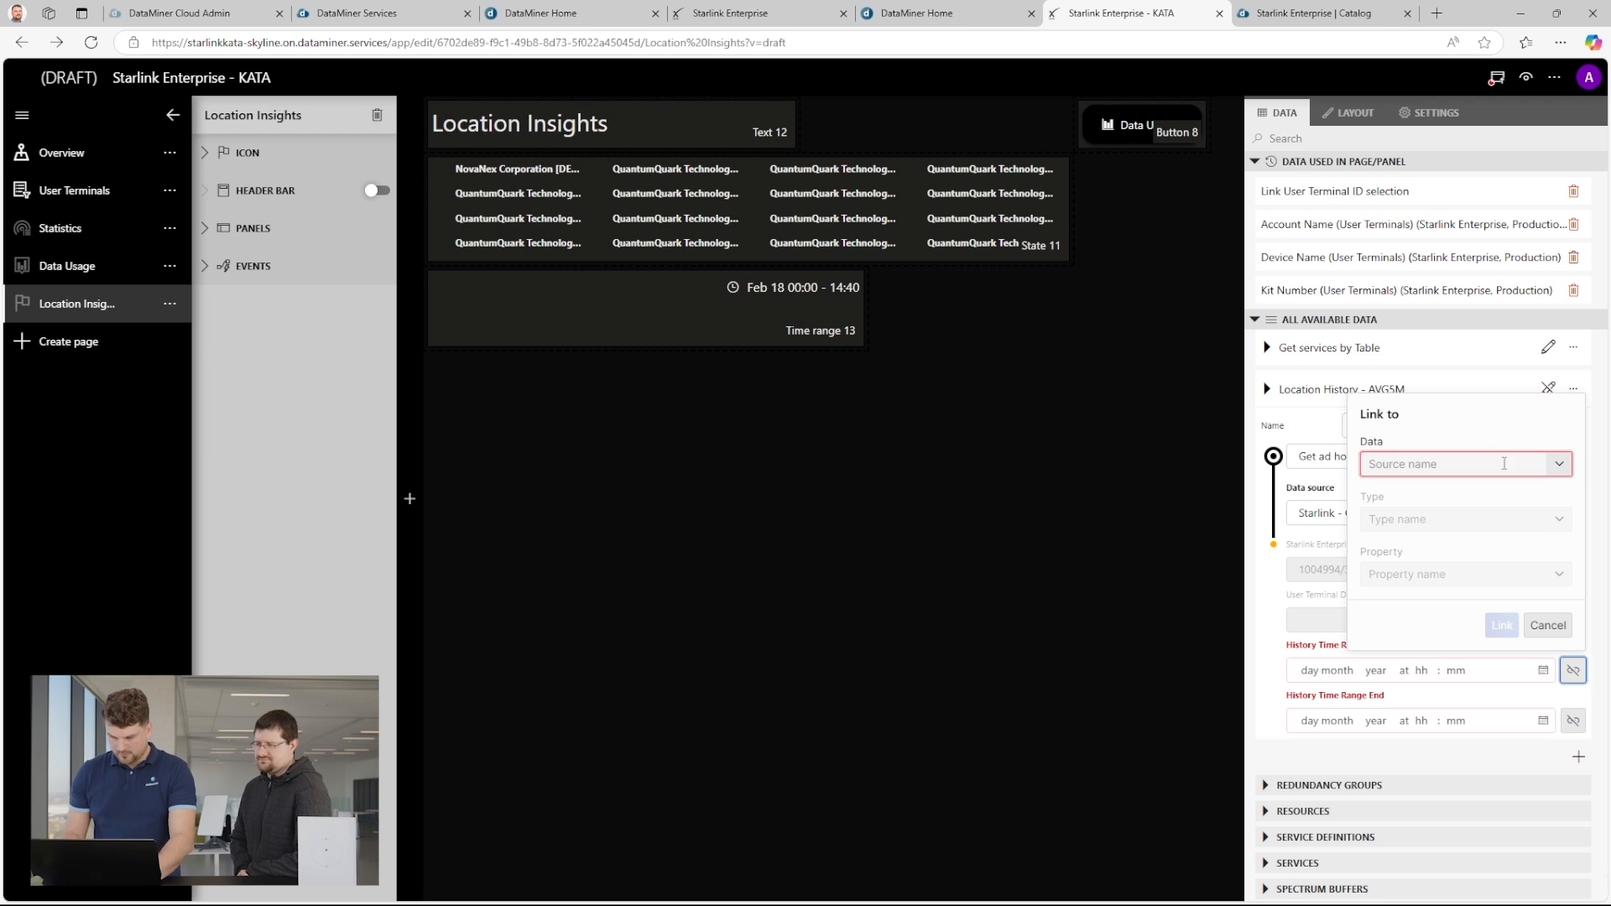
pyautogui.click(1500, 470)
pyautogui.write('time')
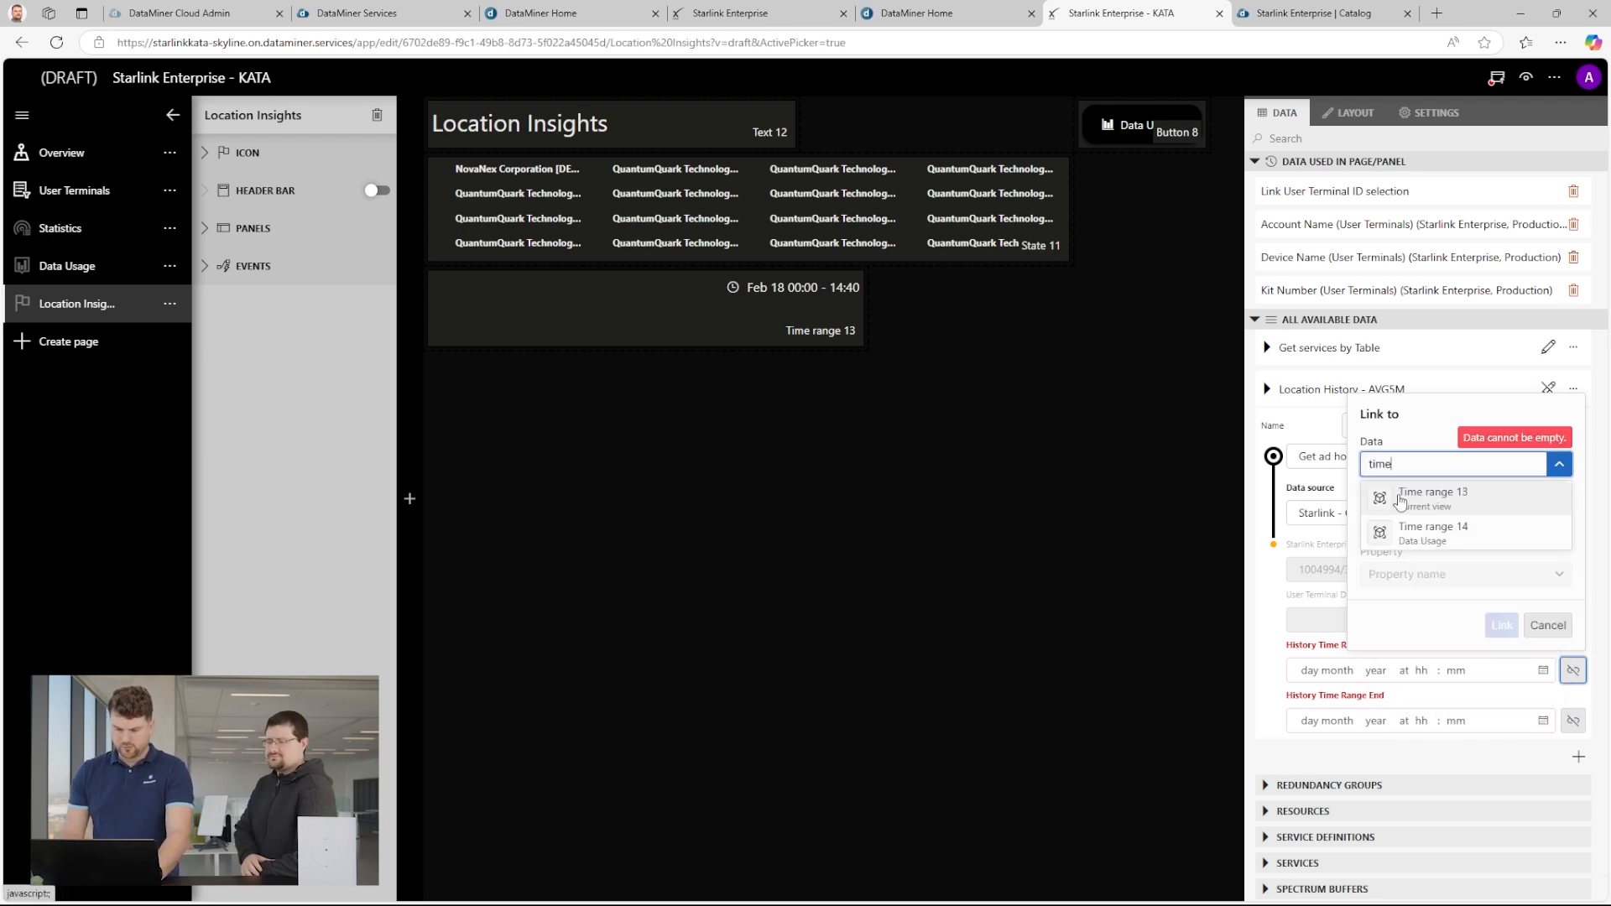
pyautogui.click(1448, 499)
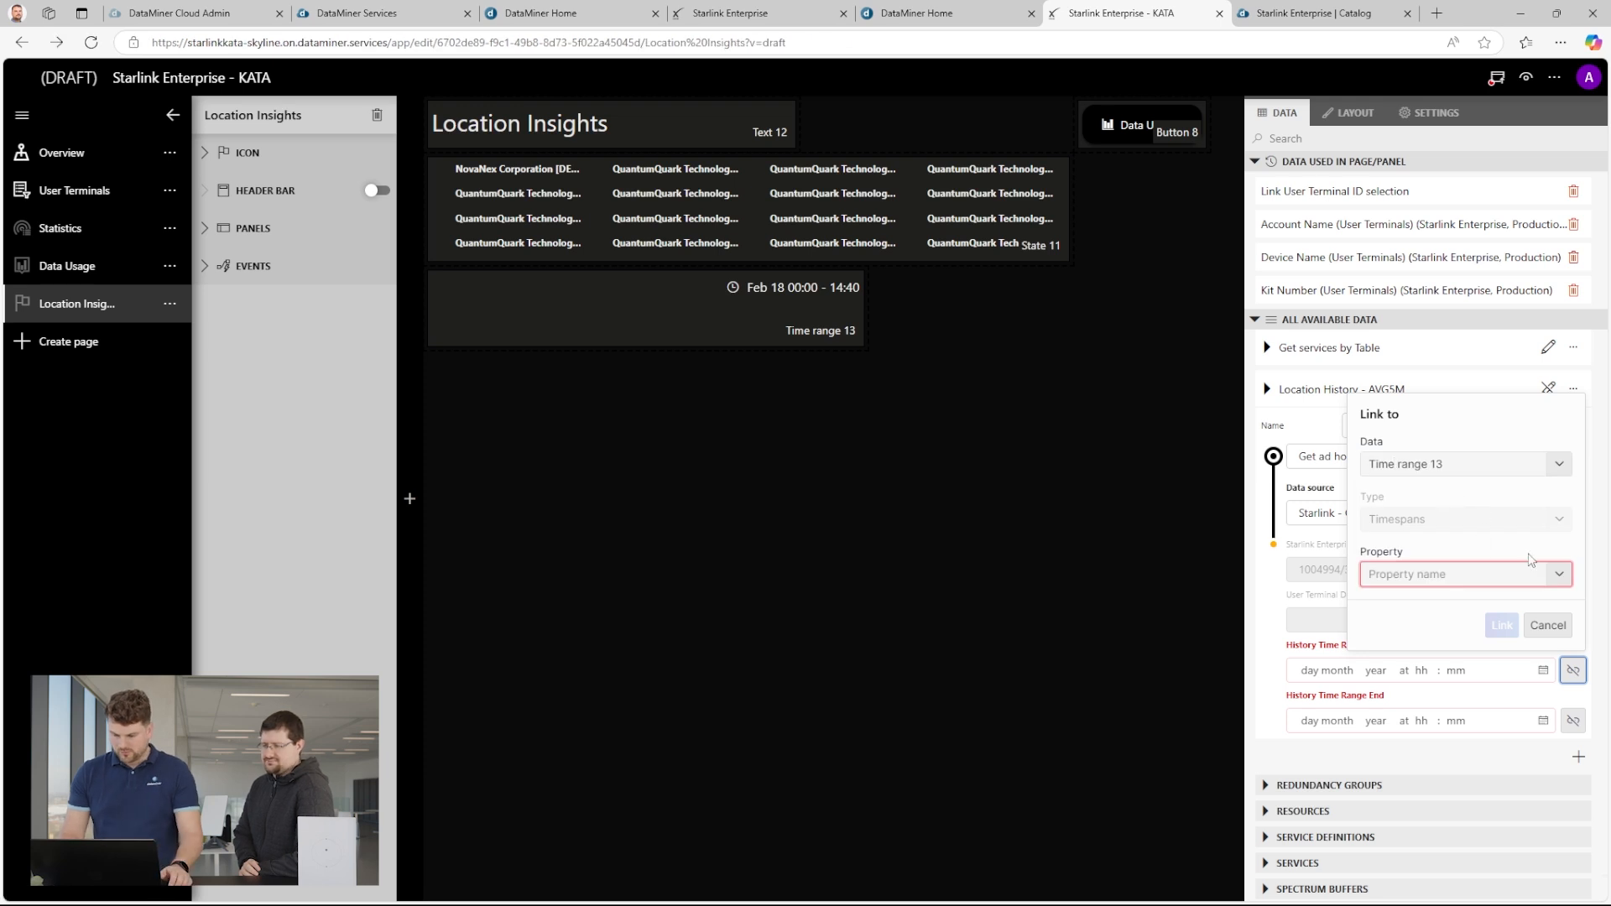
pyautogui.click(1533, 574)
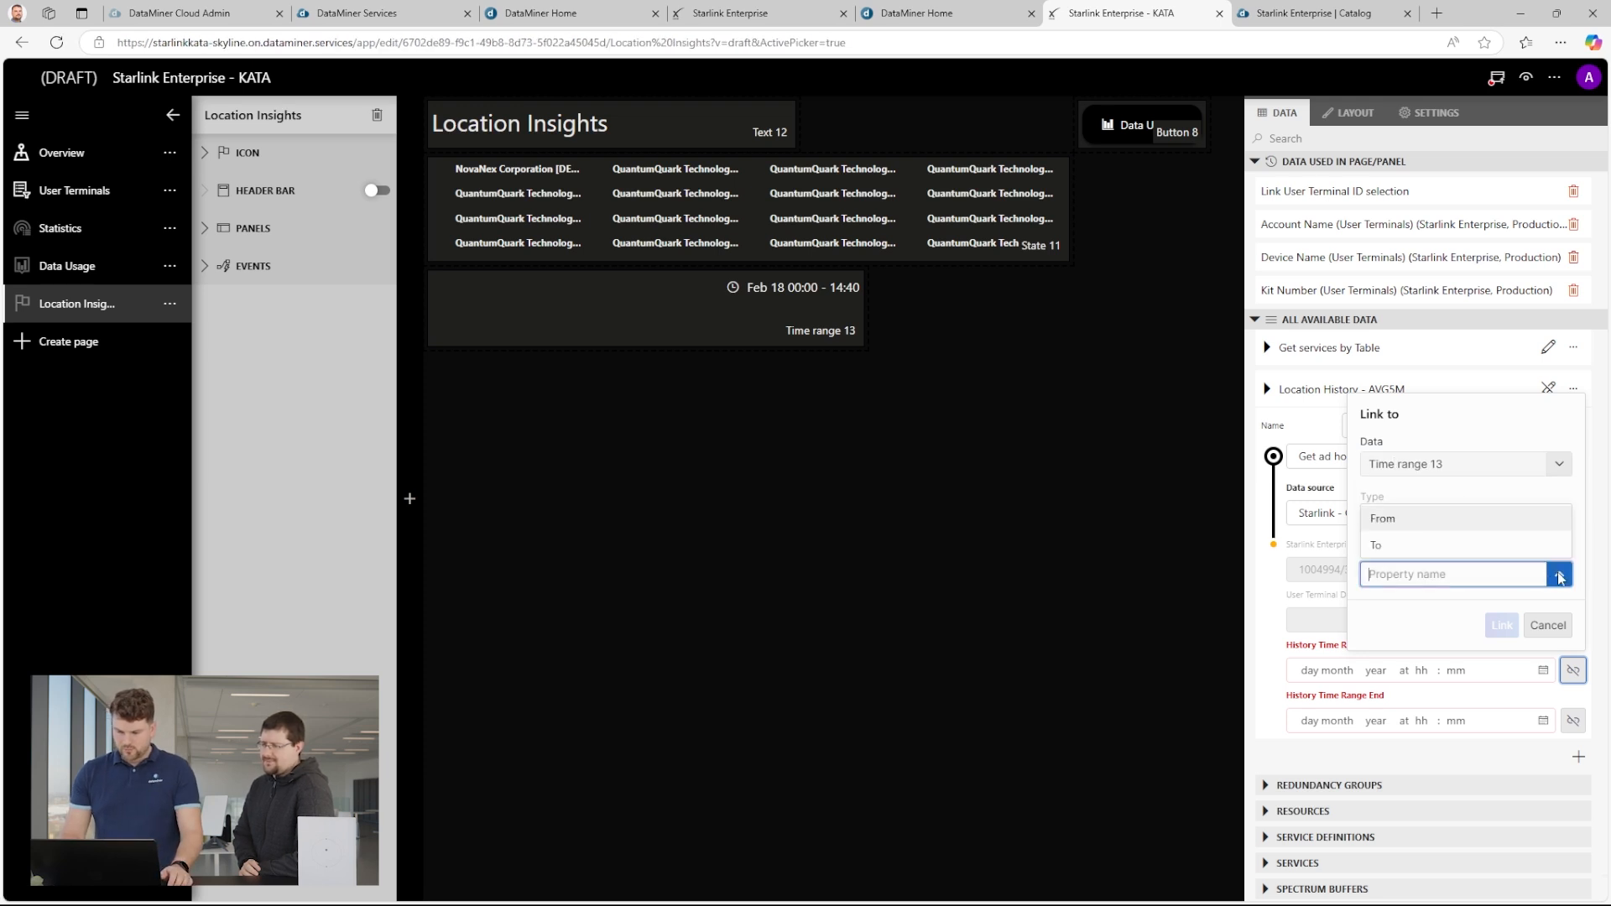
pyautogui.click(1427, 520)
pyautogui.click(1502, 625)
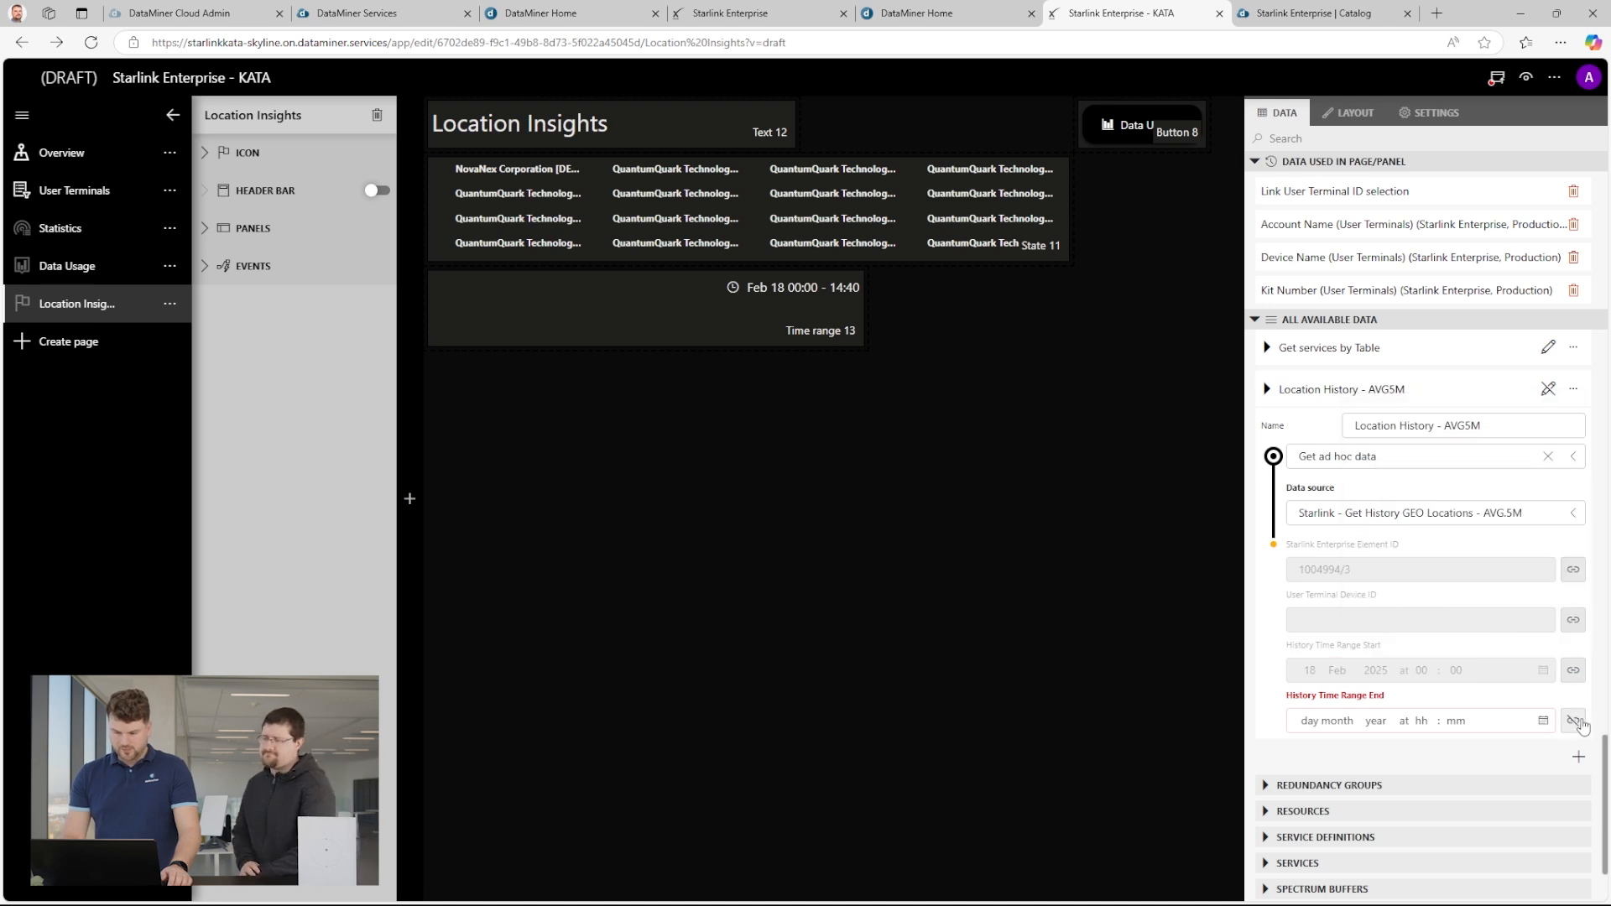
# Link the History Time Range End to the To property of Time range 13 and close the query editor.
pyautogui.click(1571, 724)
pyautogui.click(1550, 515)
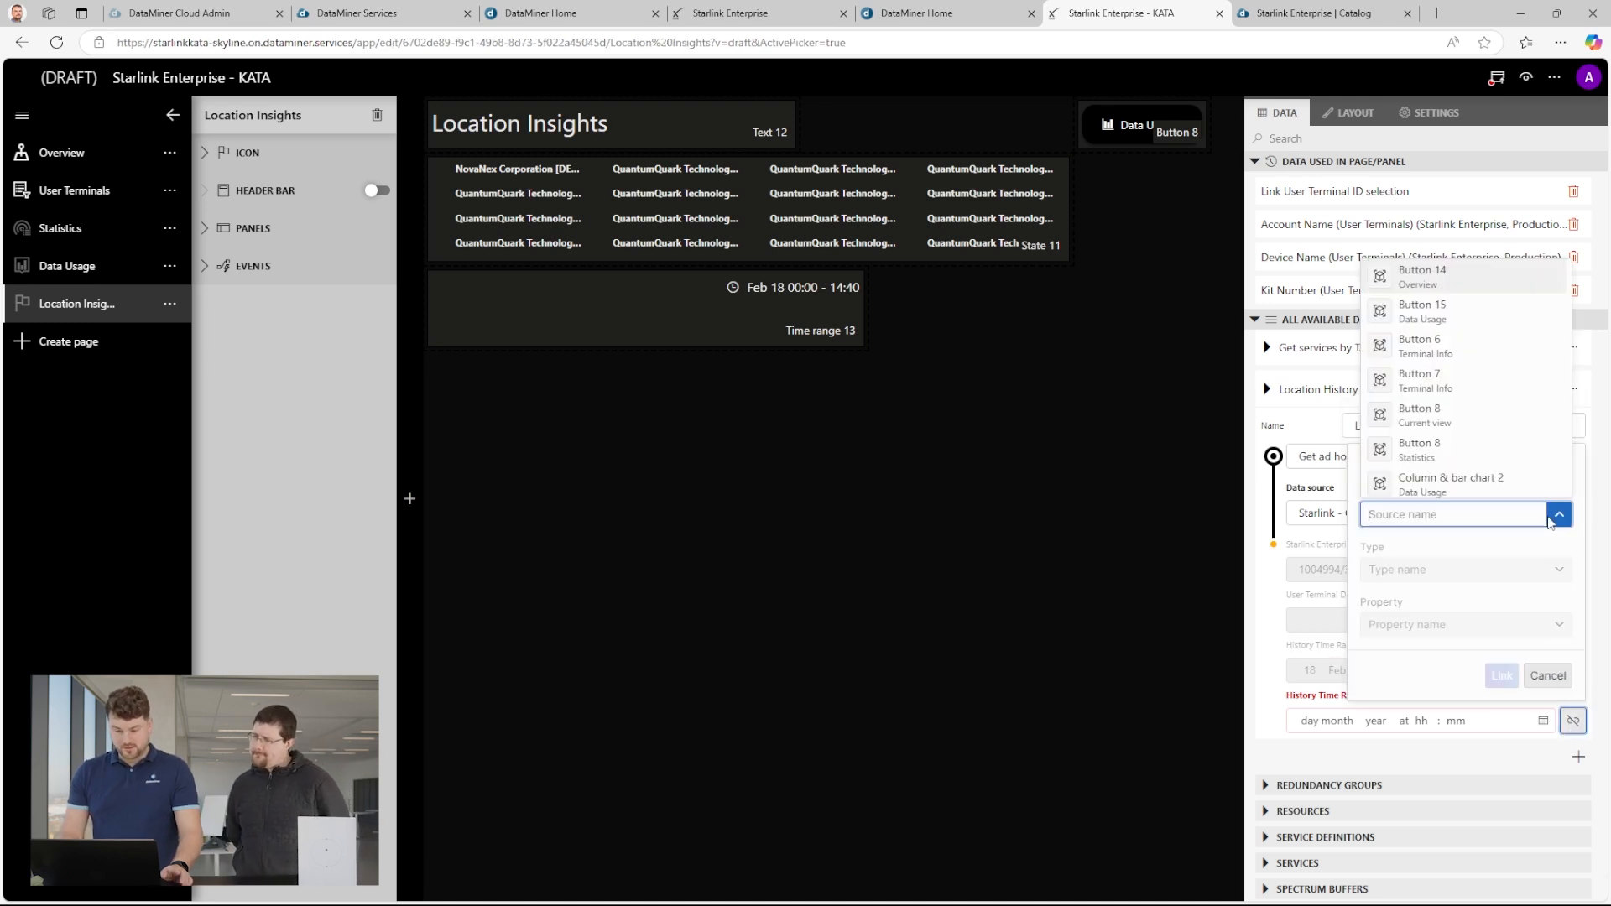
pyautogui.write('time')
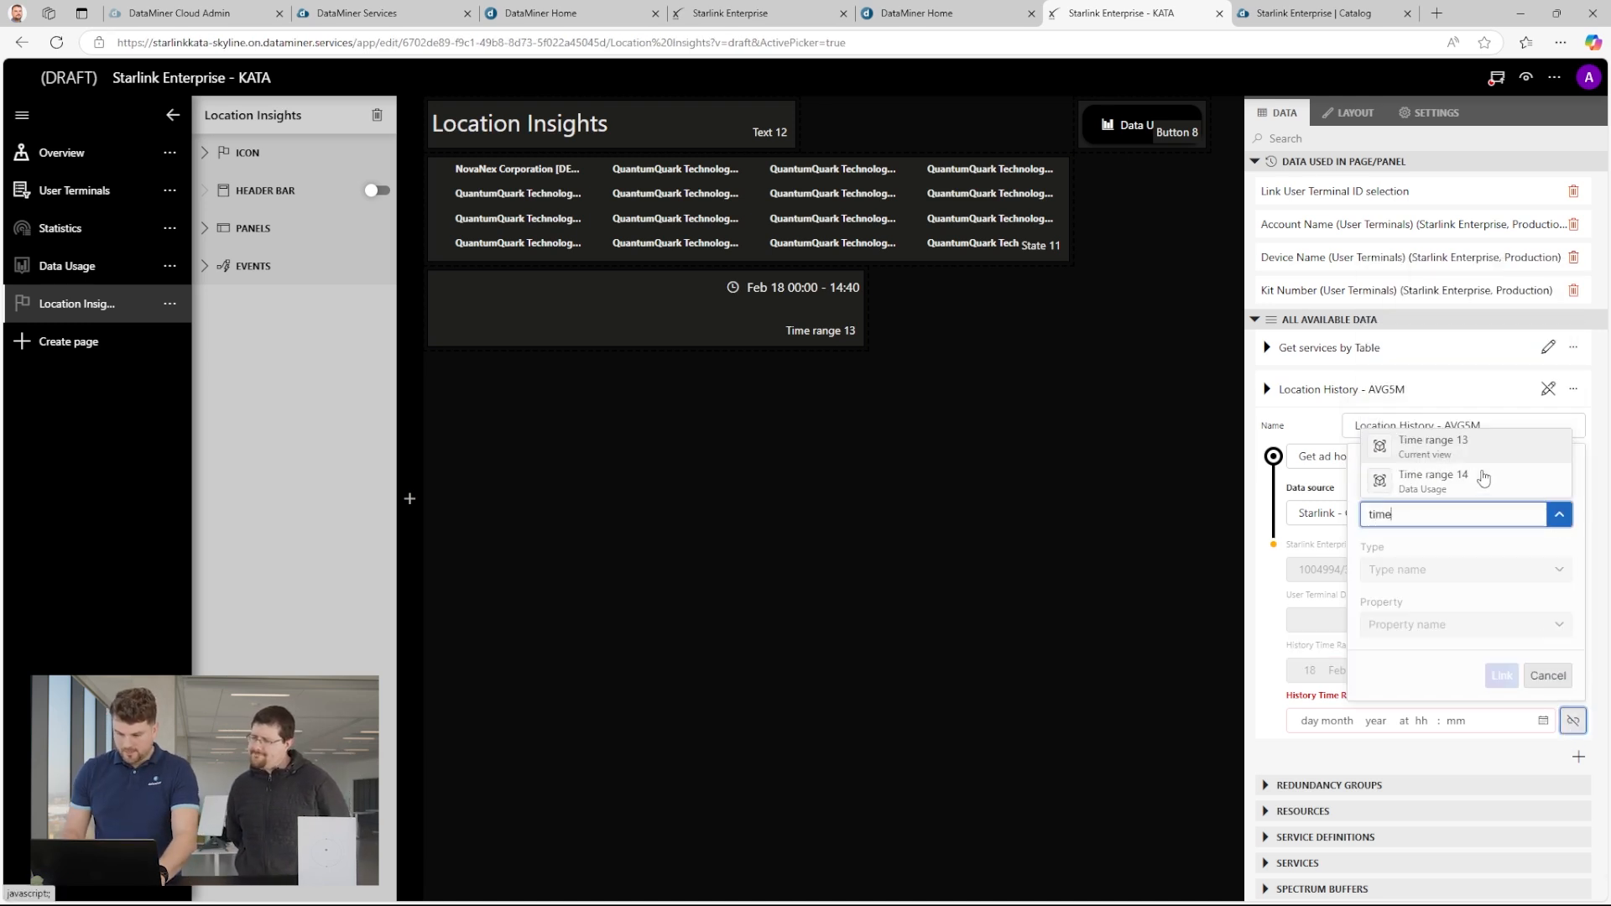
pyautogui.click(1463, 450)
pyautogui.click(1559, 624)
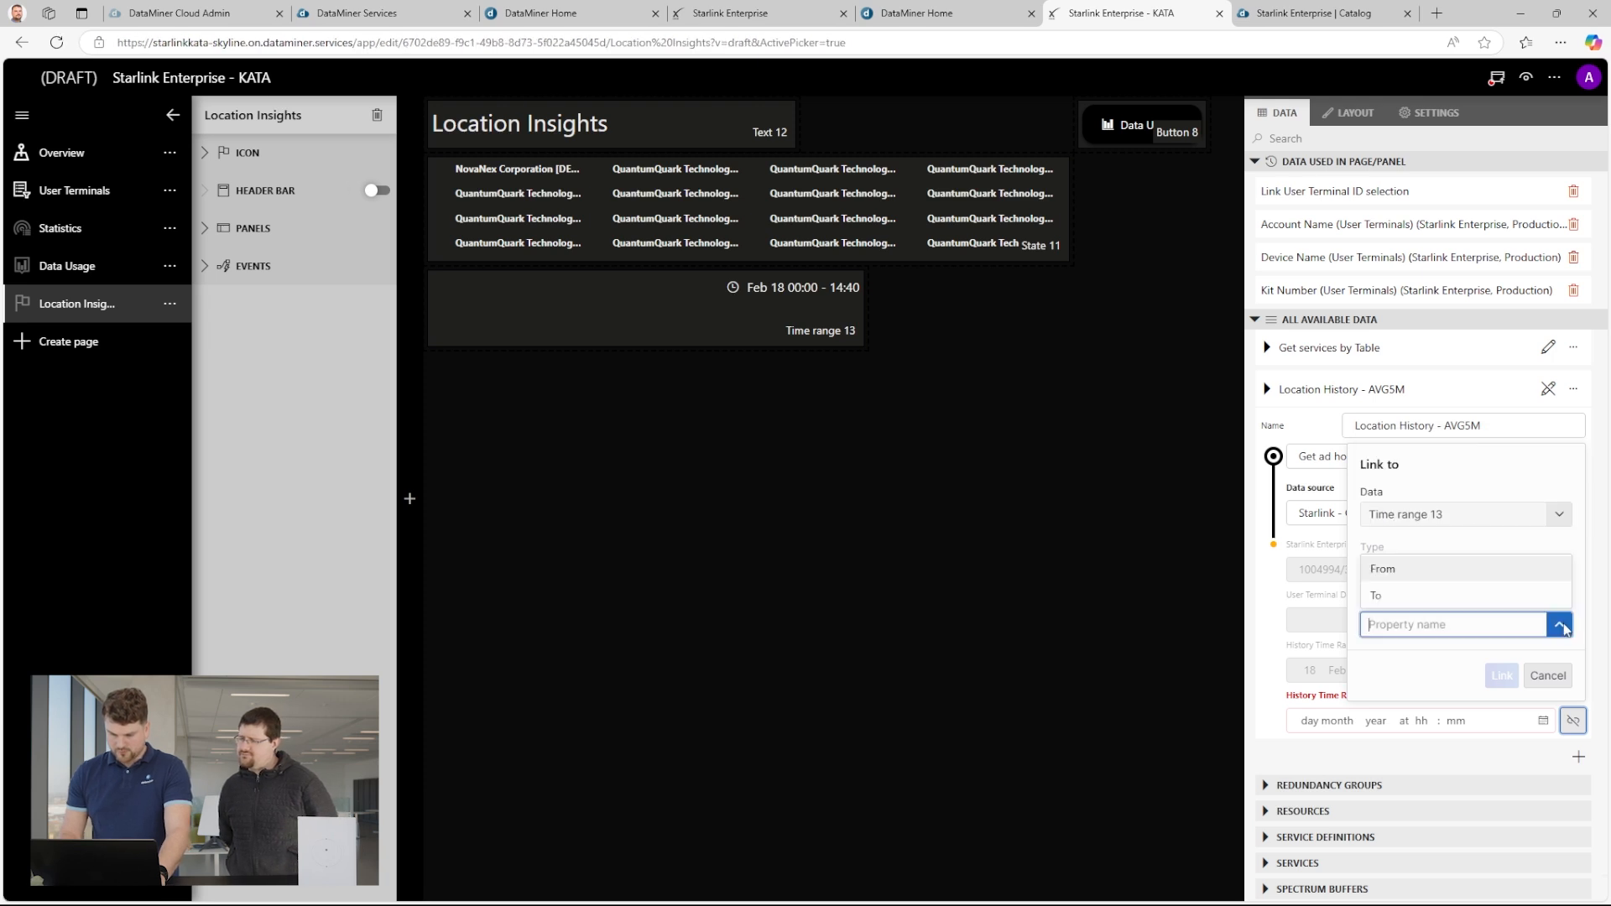
pyautogui.click(1426, 597)
pyautogui.click(1501, 677)
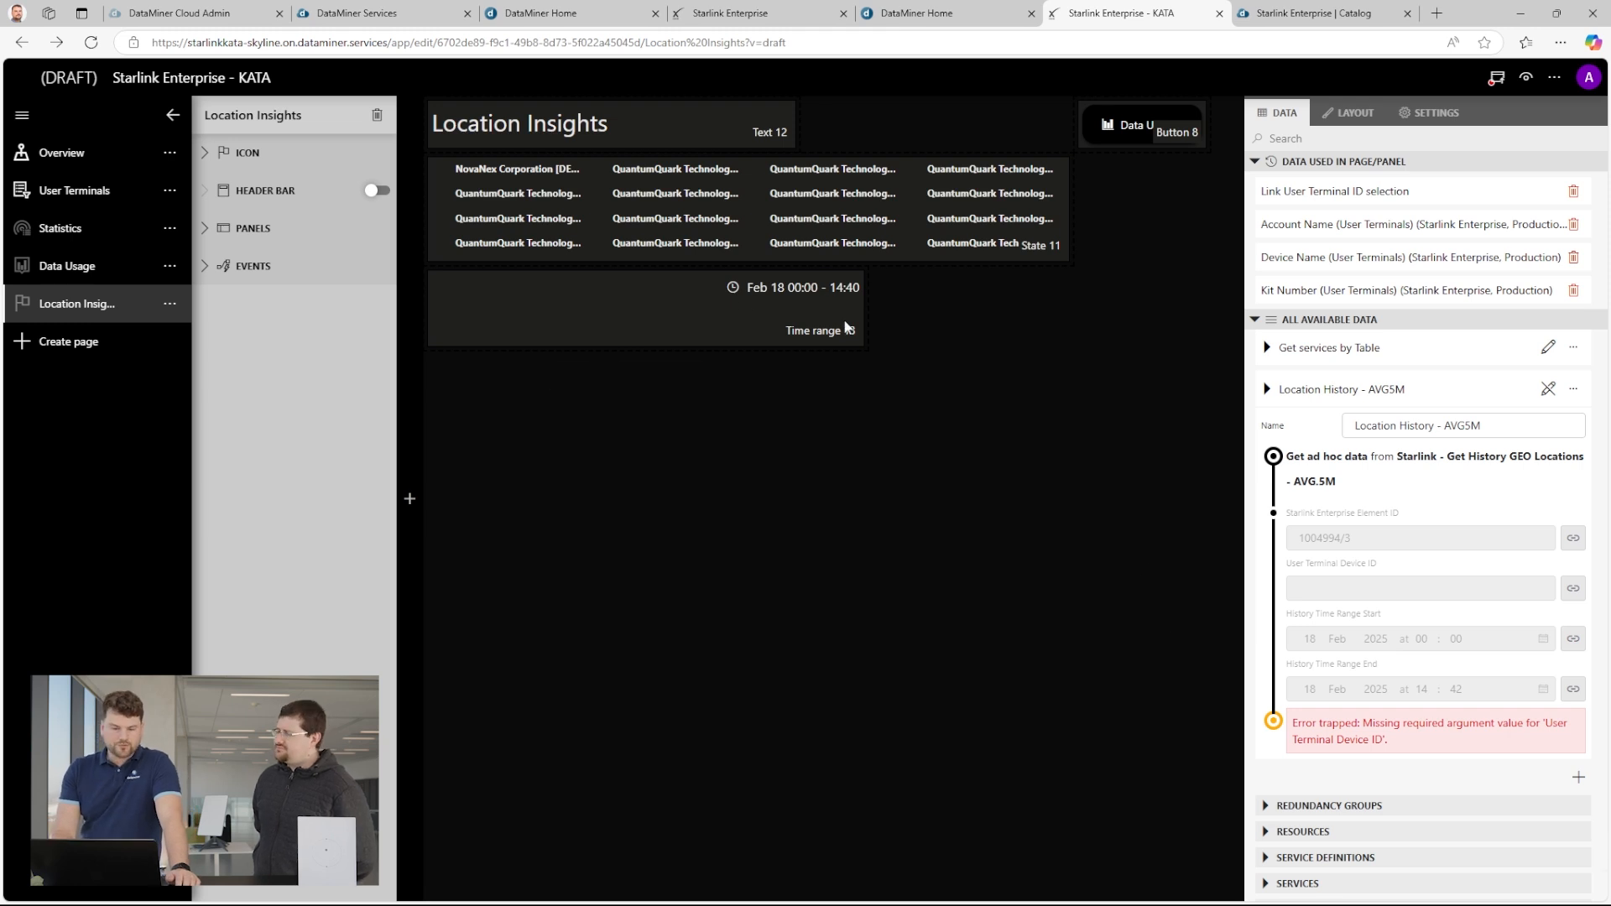
pyautogui.moveTo(823, 302)
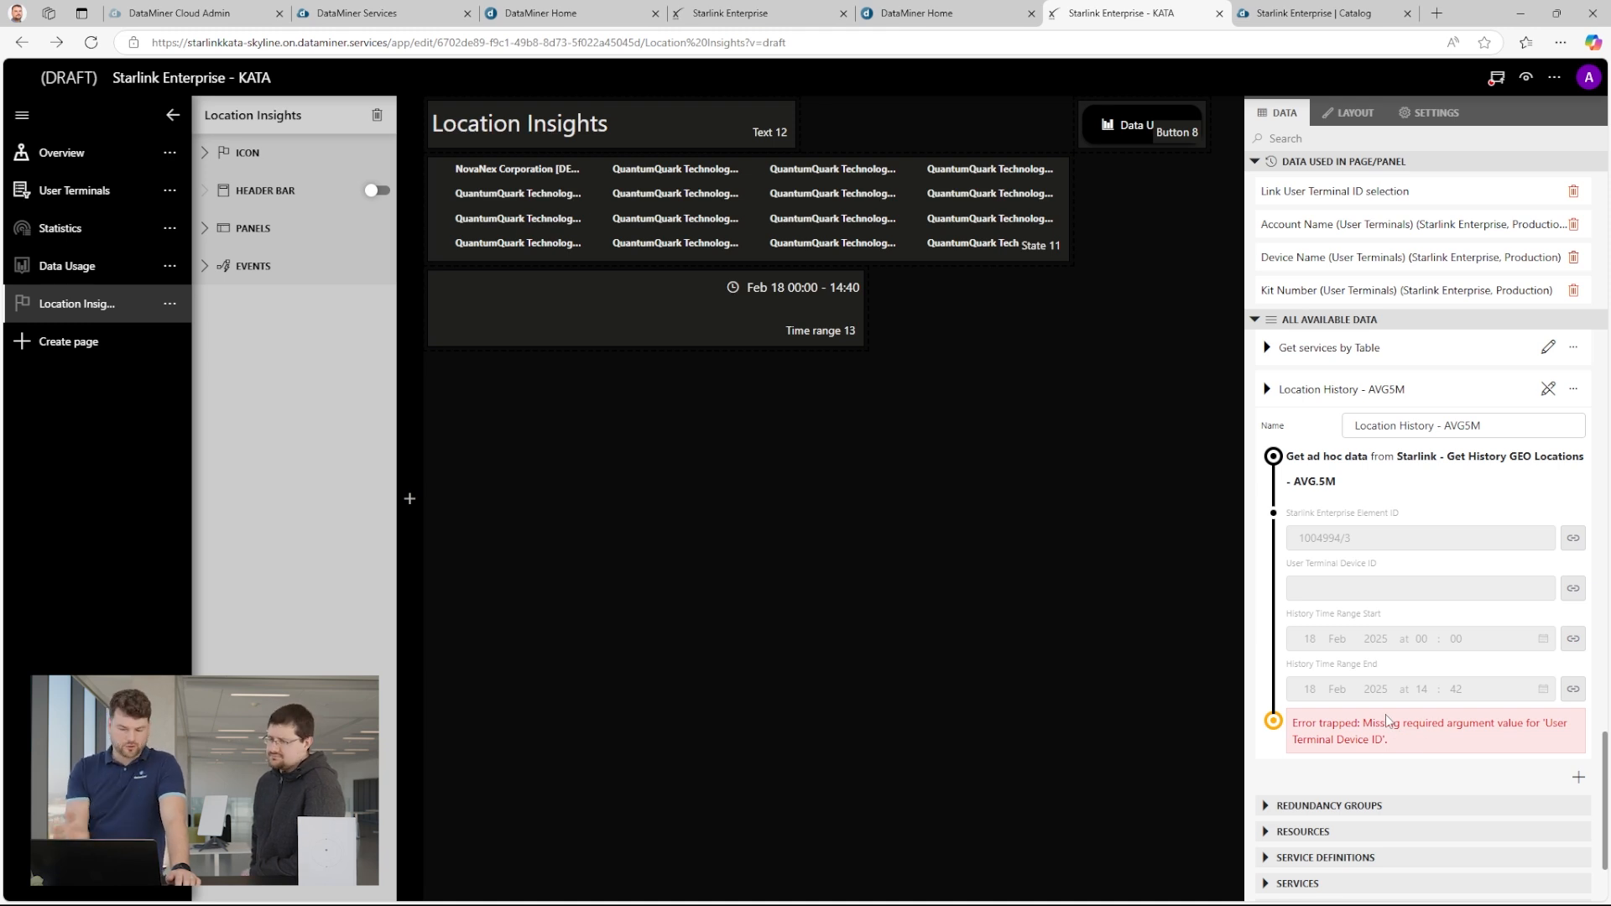
pyautogui.click(1549, 389)
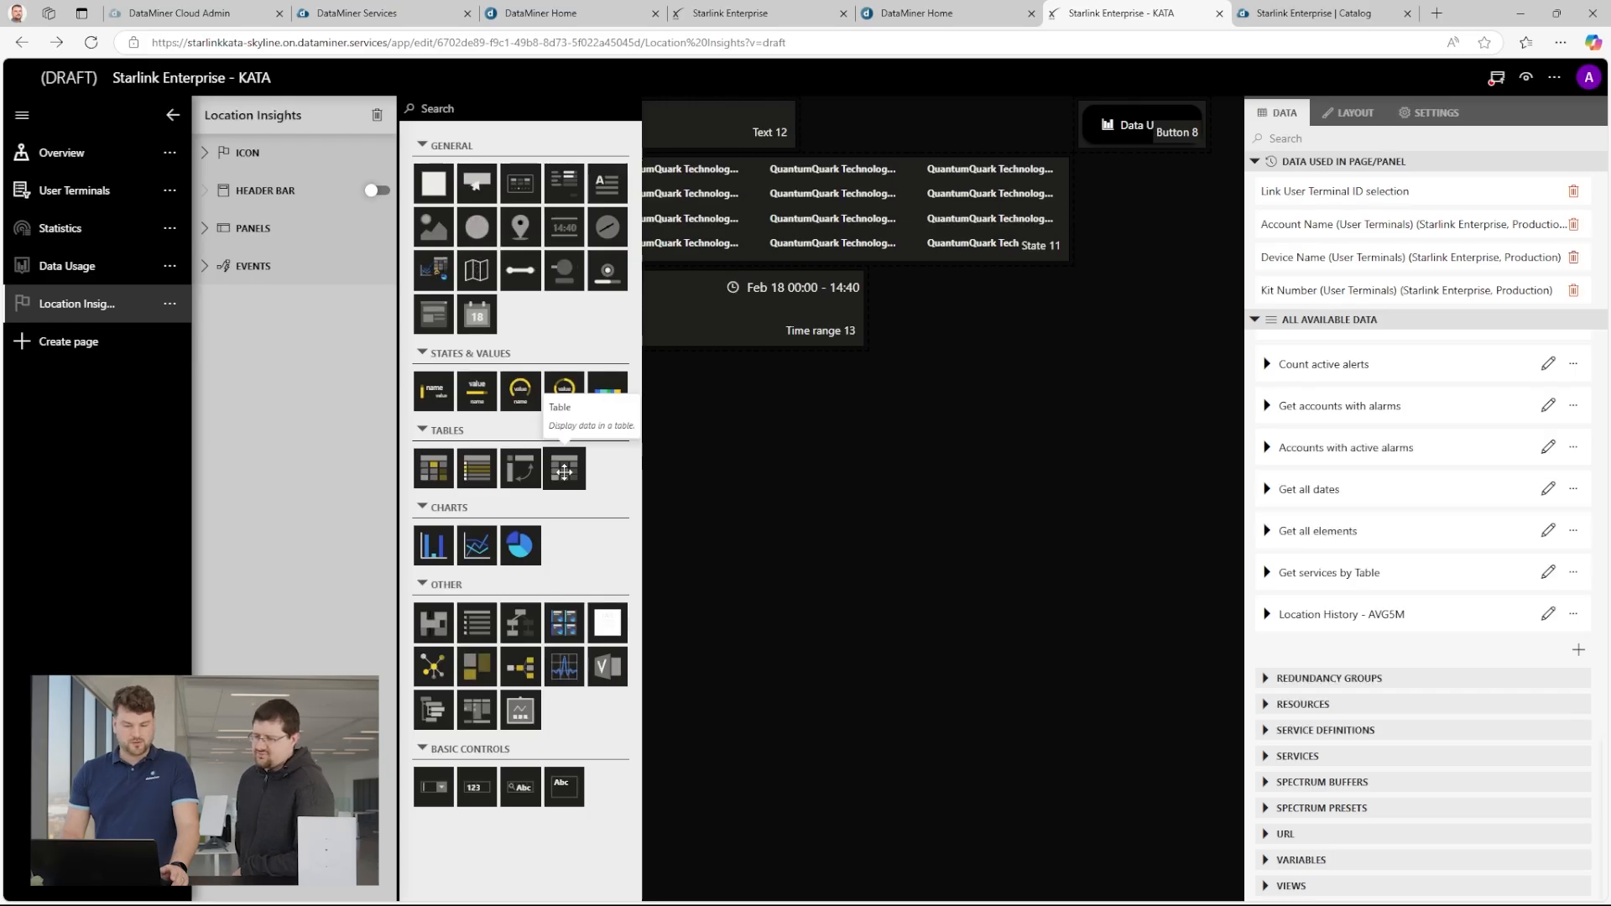
# Add a table beneath the time range component, fed by the "Location History - AVG5M" query, and widen it to the full page width.
pyautogui.moveTo(564, 472); pyautogui.dragTo(696, 537)
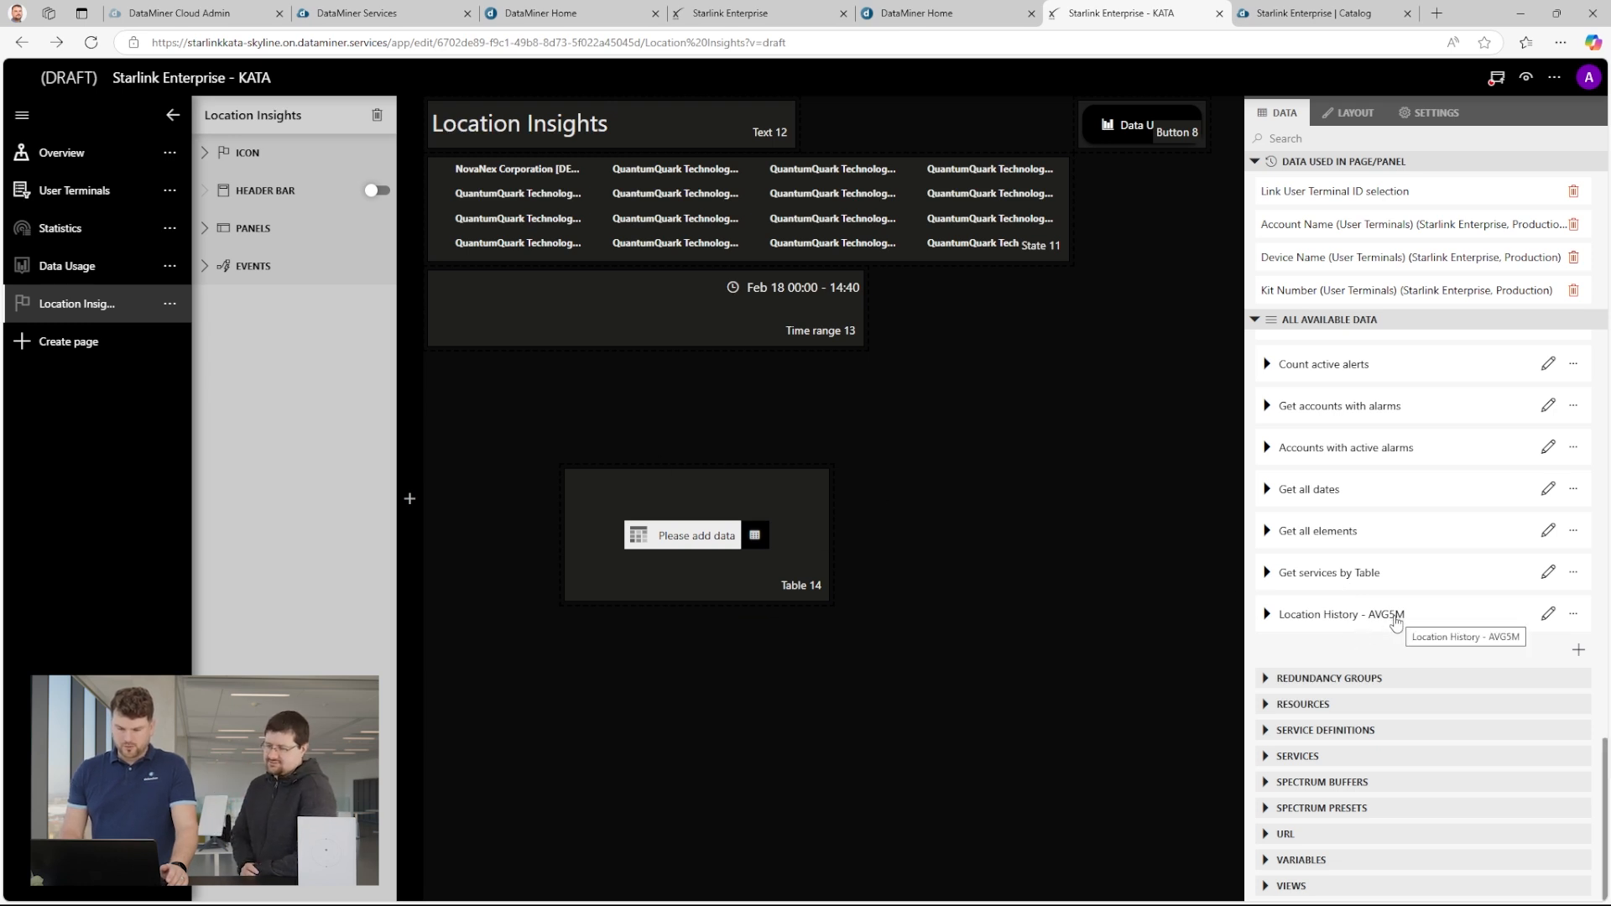
pyautogui.scroll(10, 1396, 623)
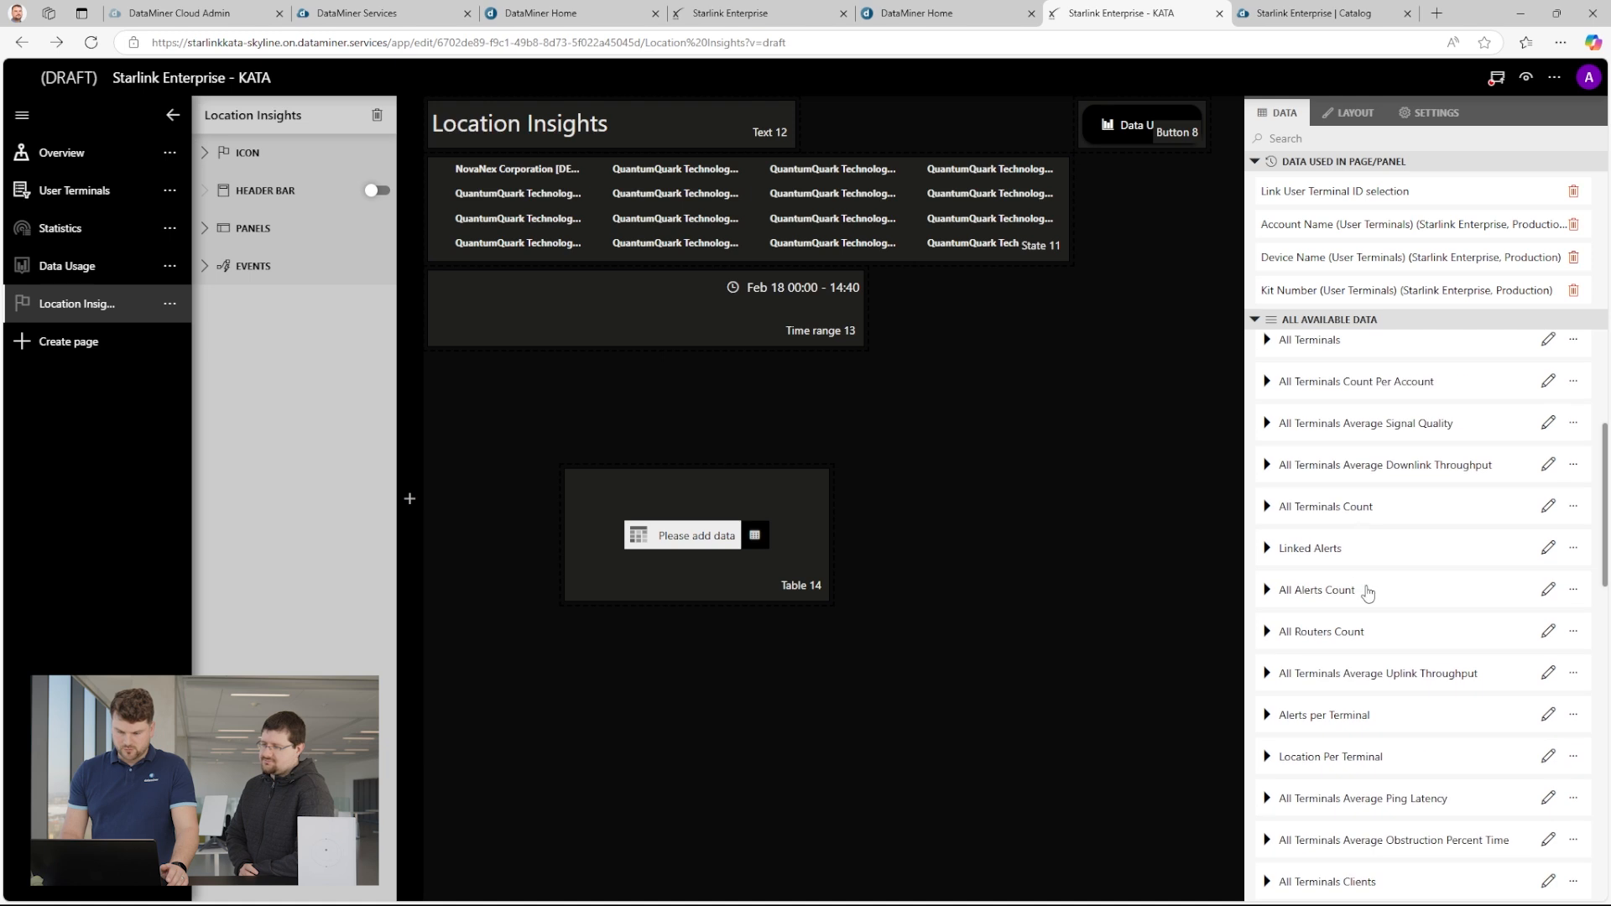
pyautogui.scroll(-10, 1373, 739)
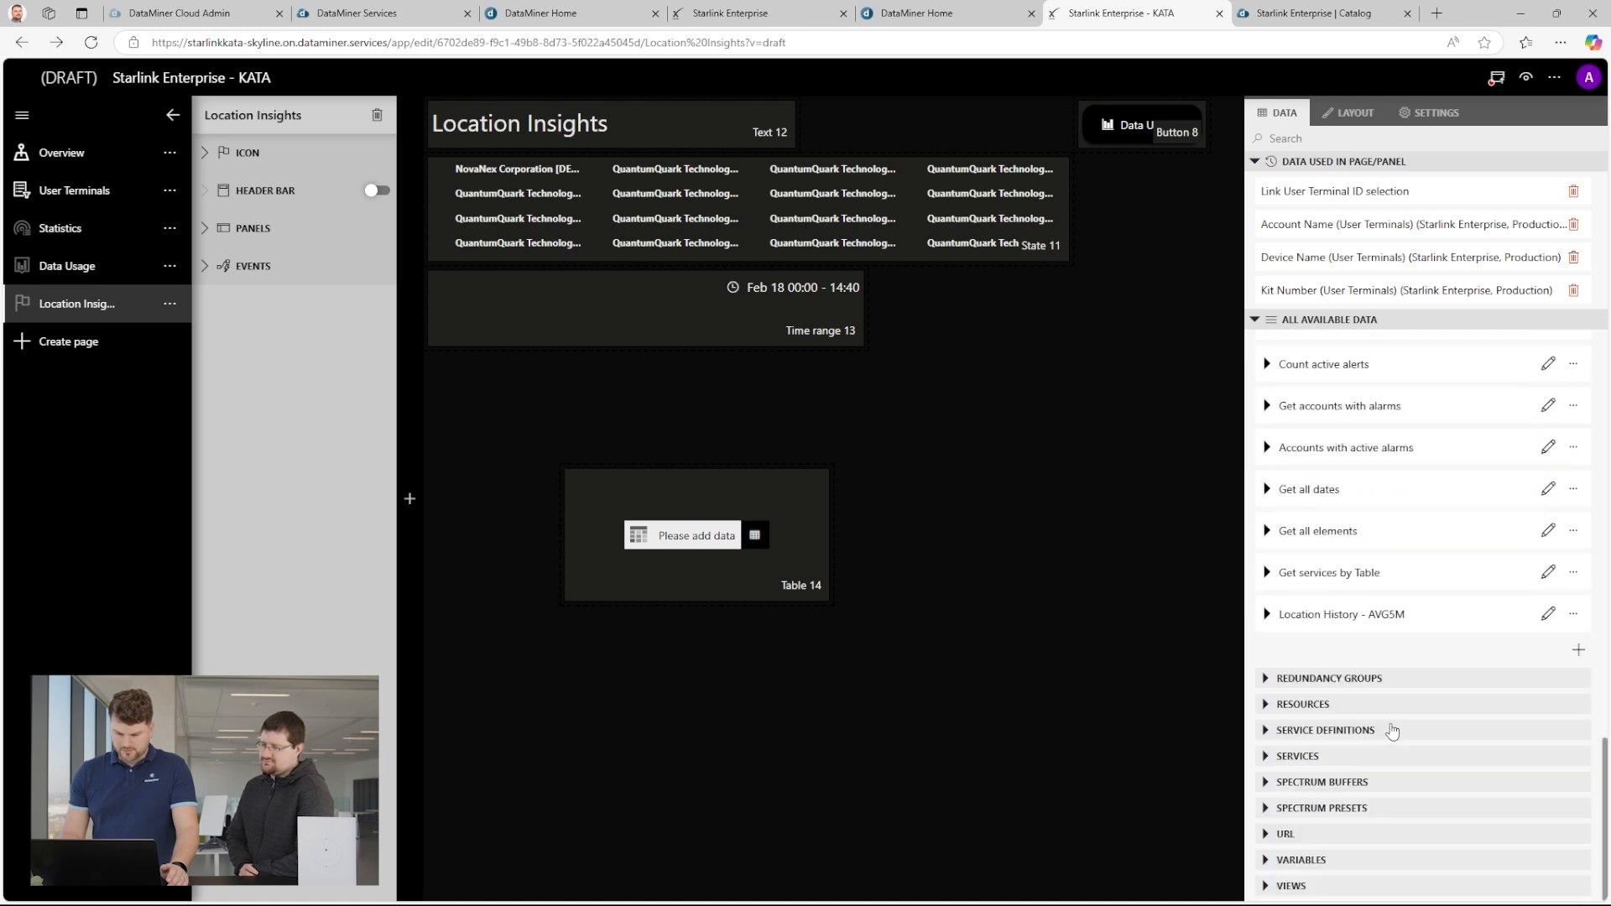
pyautogui.moveTo(1393, 621); pyautogui.dragTo(719, 542)
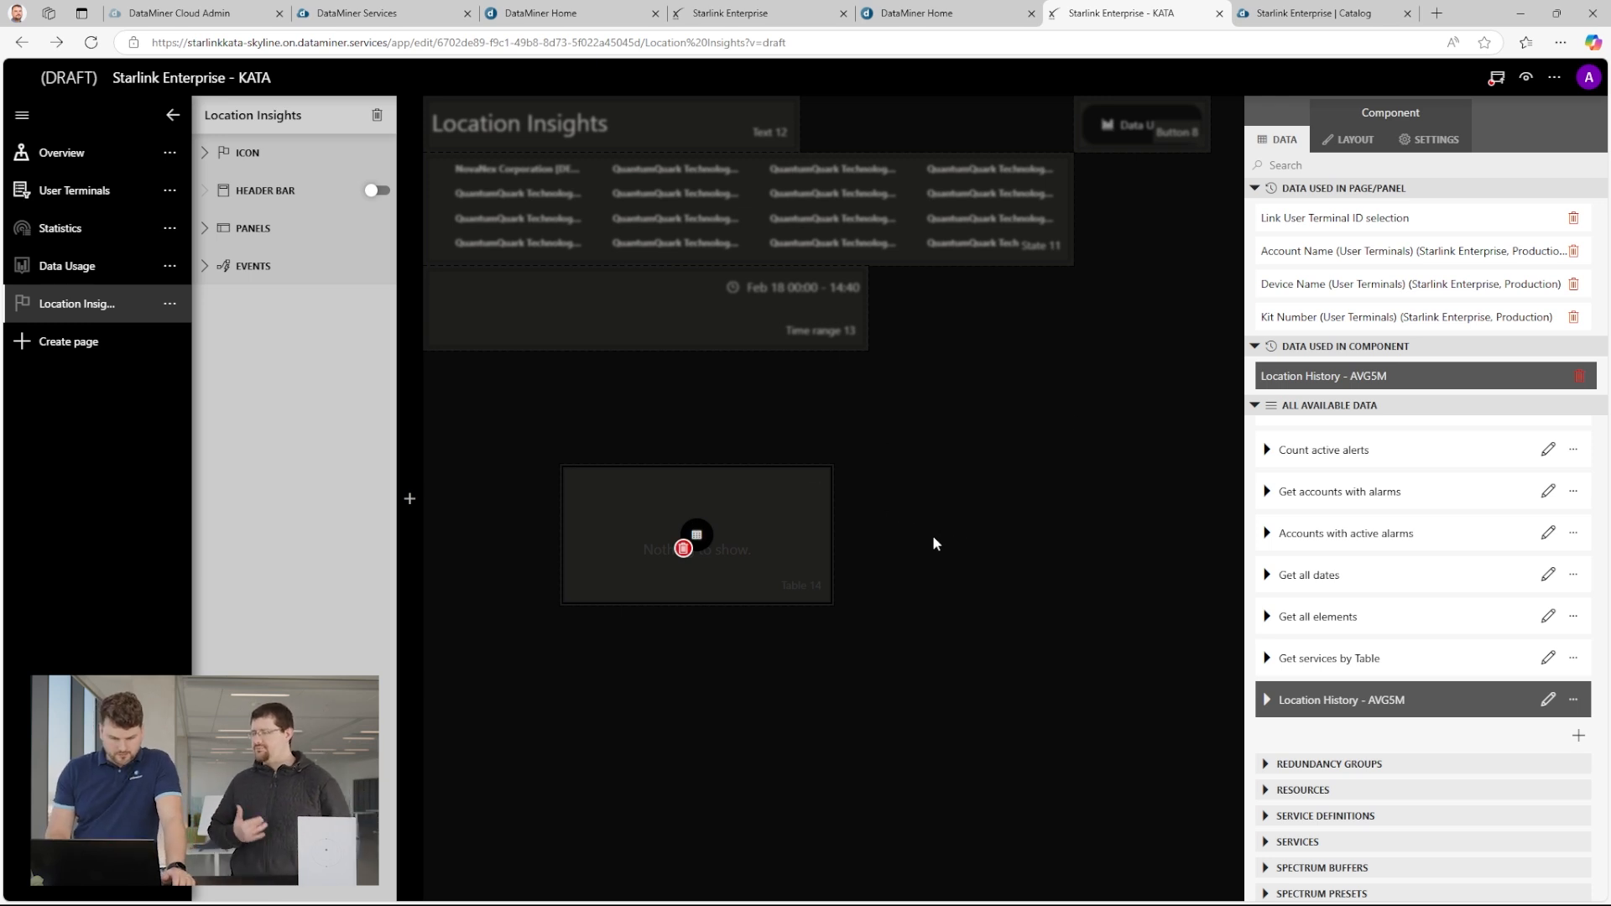
pyautogui.moveTo(826, 594); pyautogui.dragTo(1166, 639)
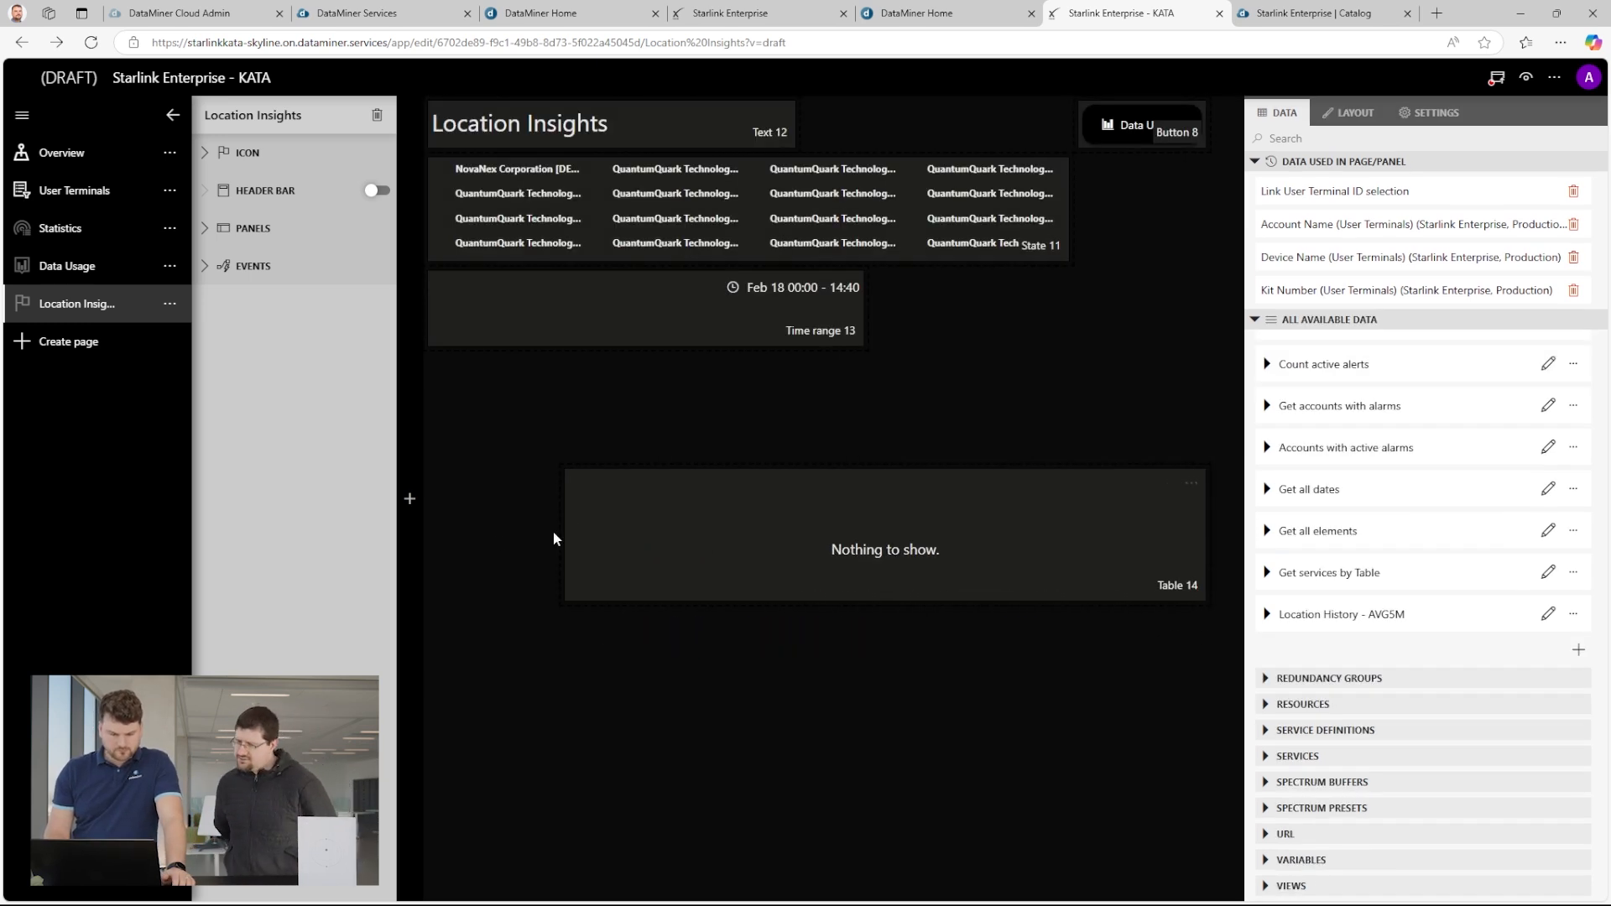
pyautogui.moveTo(564, 533); pyautogui.dragTo(410, 529)
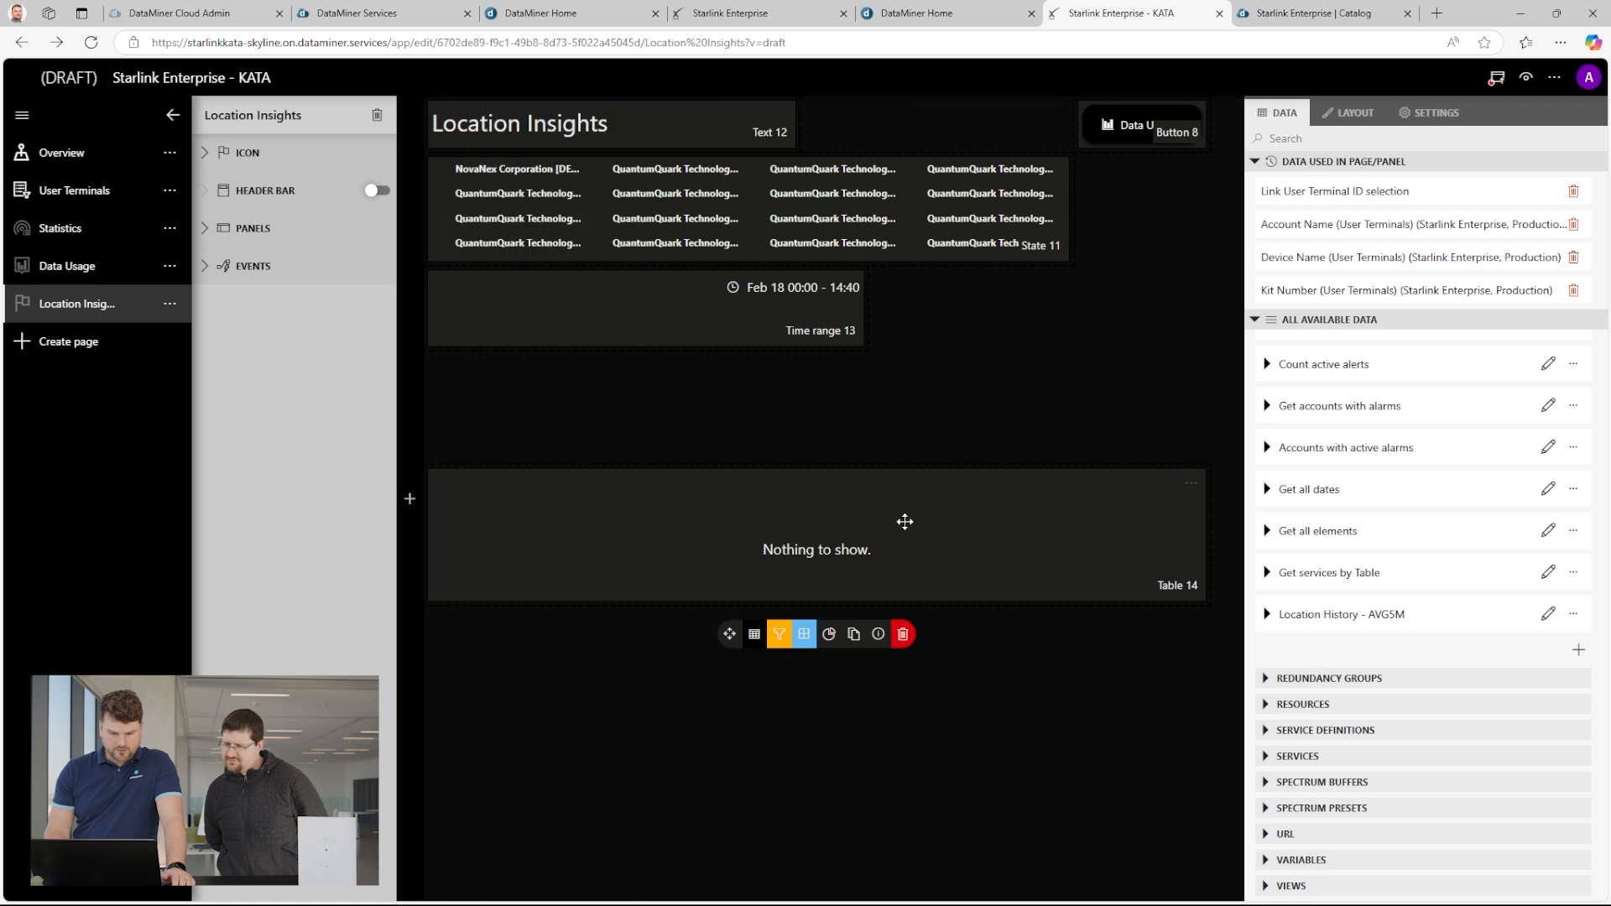
# Open the Overview page and zoom the User Terminals map in on the Barcelona area.
pyautogui.click(151, 154)
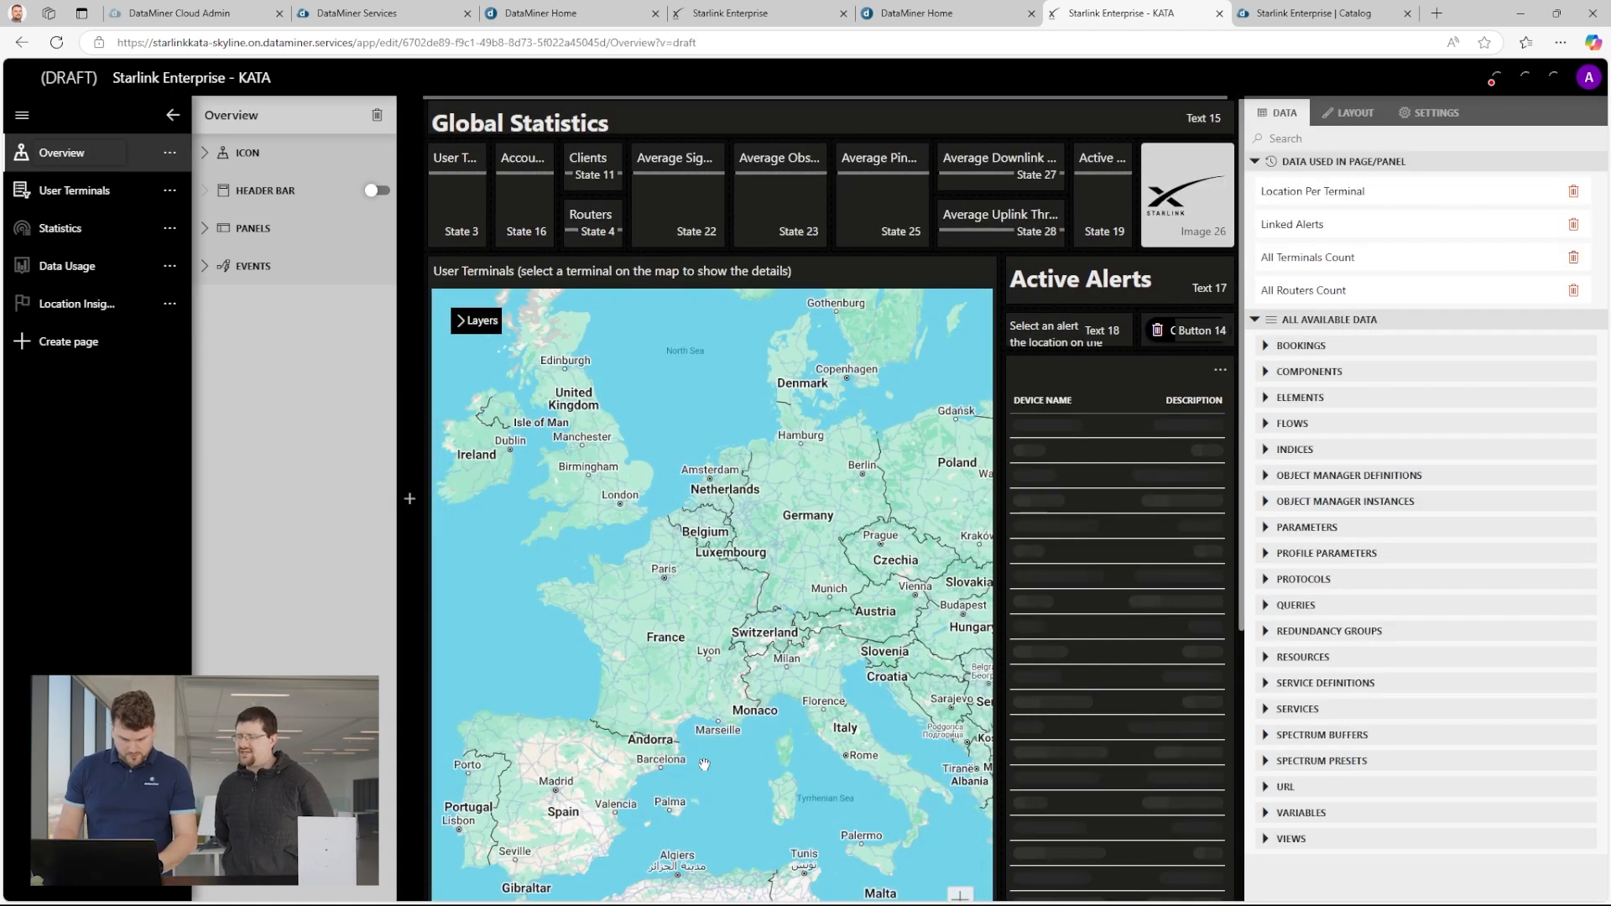
pyautogui.scroll(3, 662, 764)
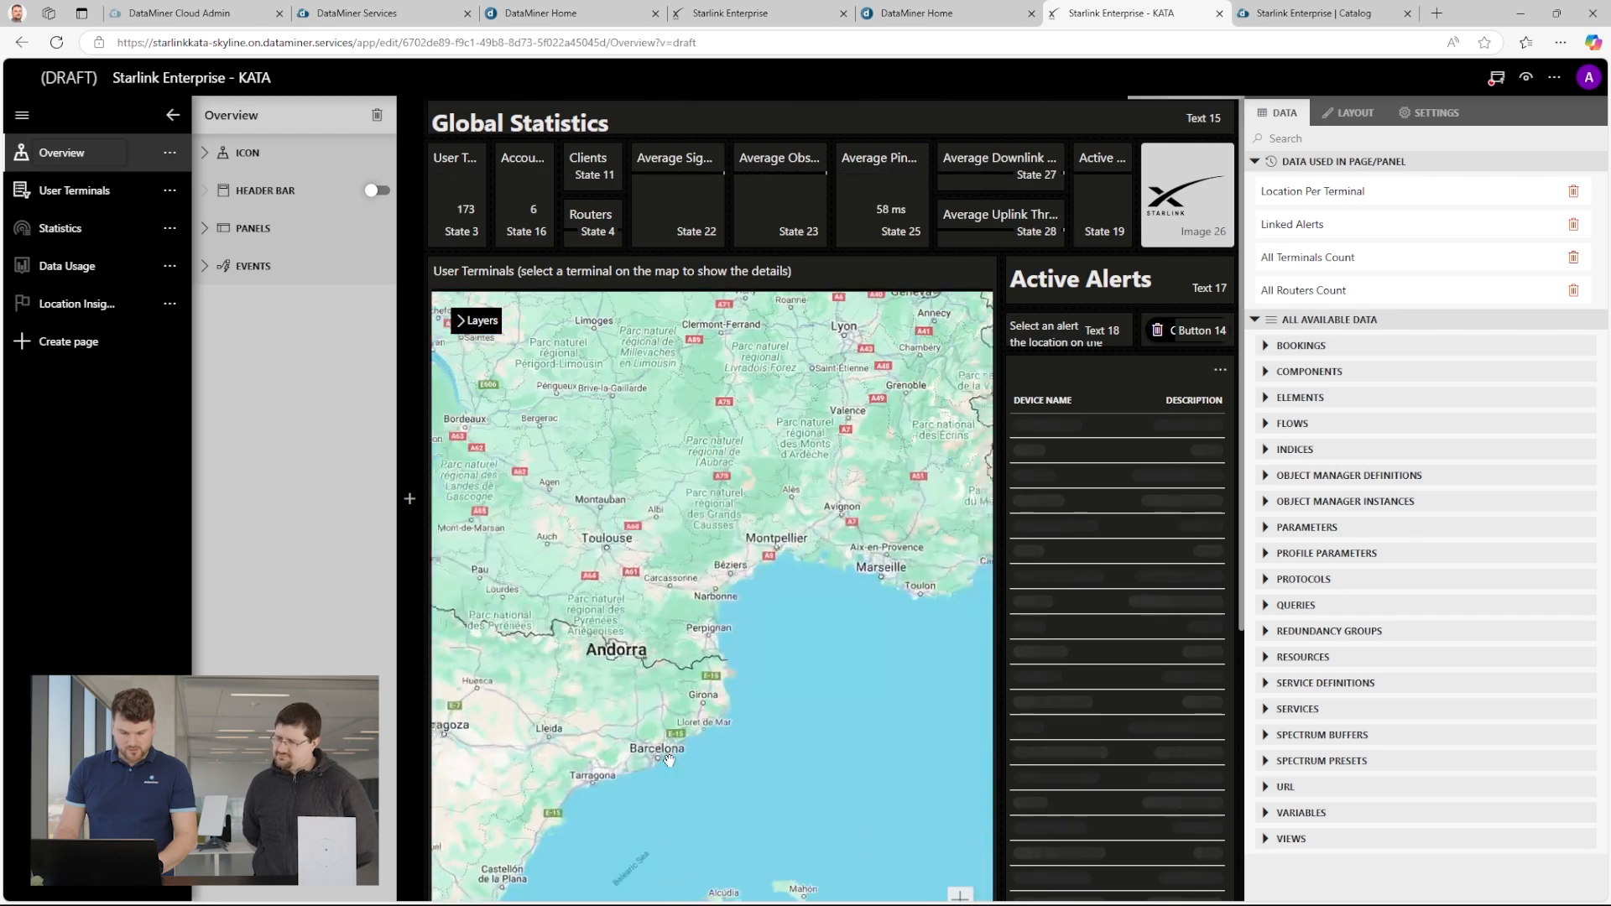
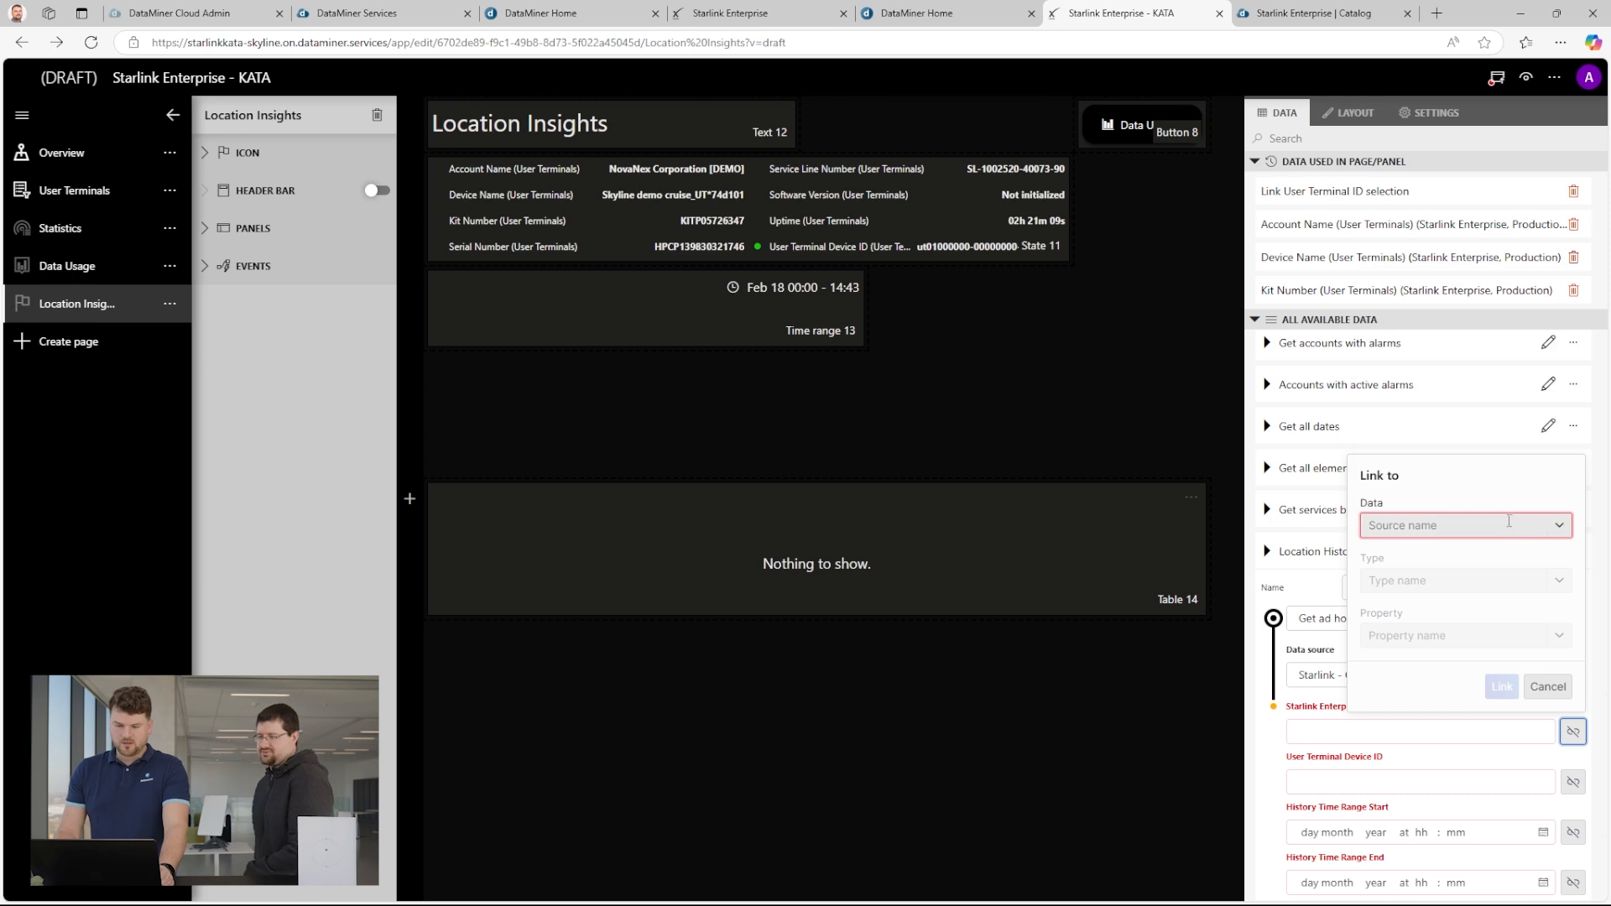
# Link the query's Starlink Enterprise Element ID to Dropdown 29 from the Overview page.
pyautogui.write('29')
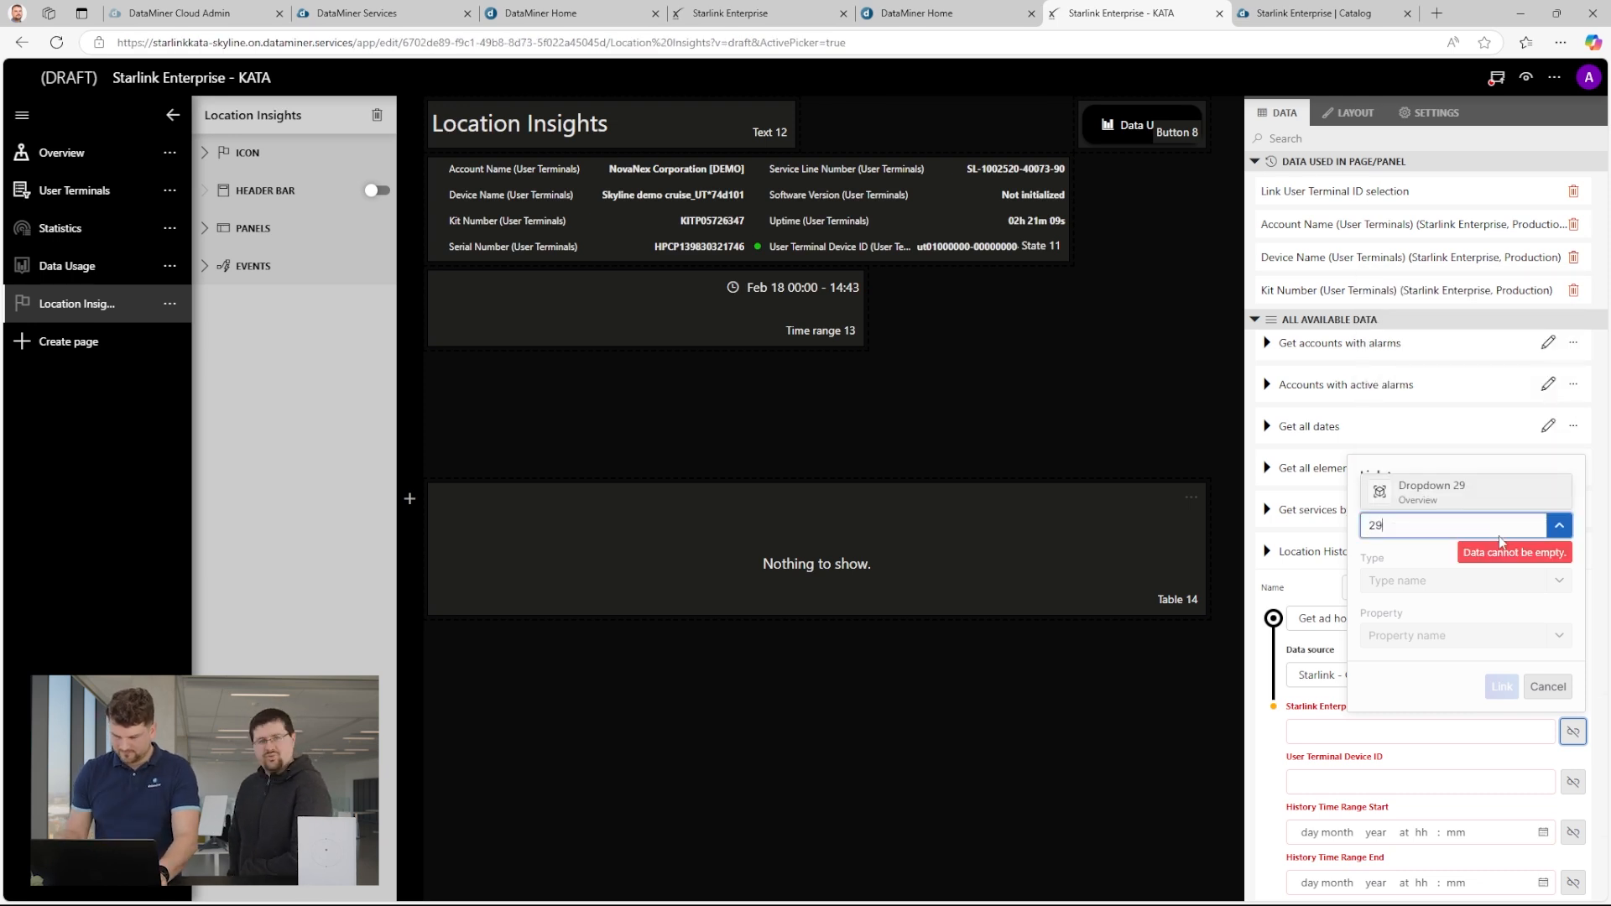
pyautogui.click(1460, 490)
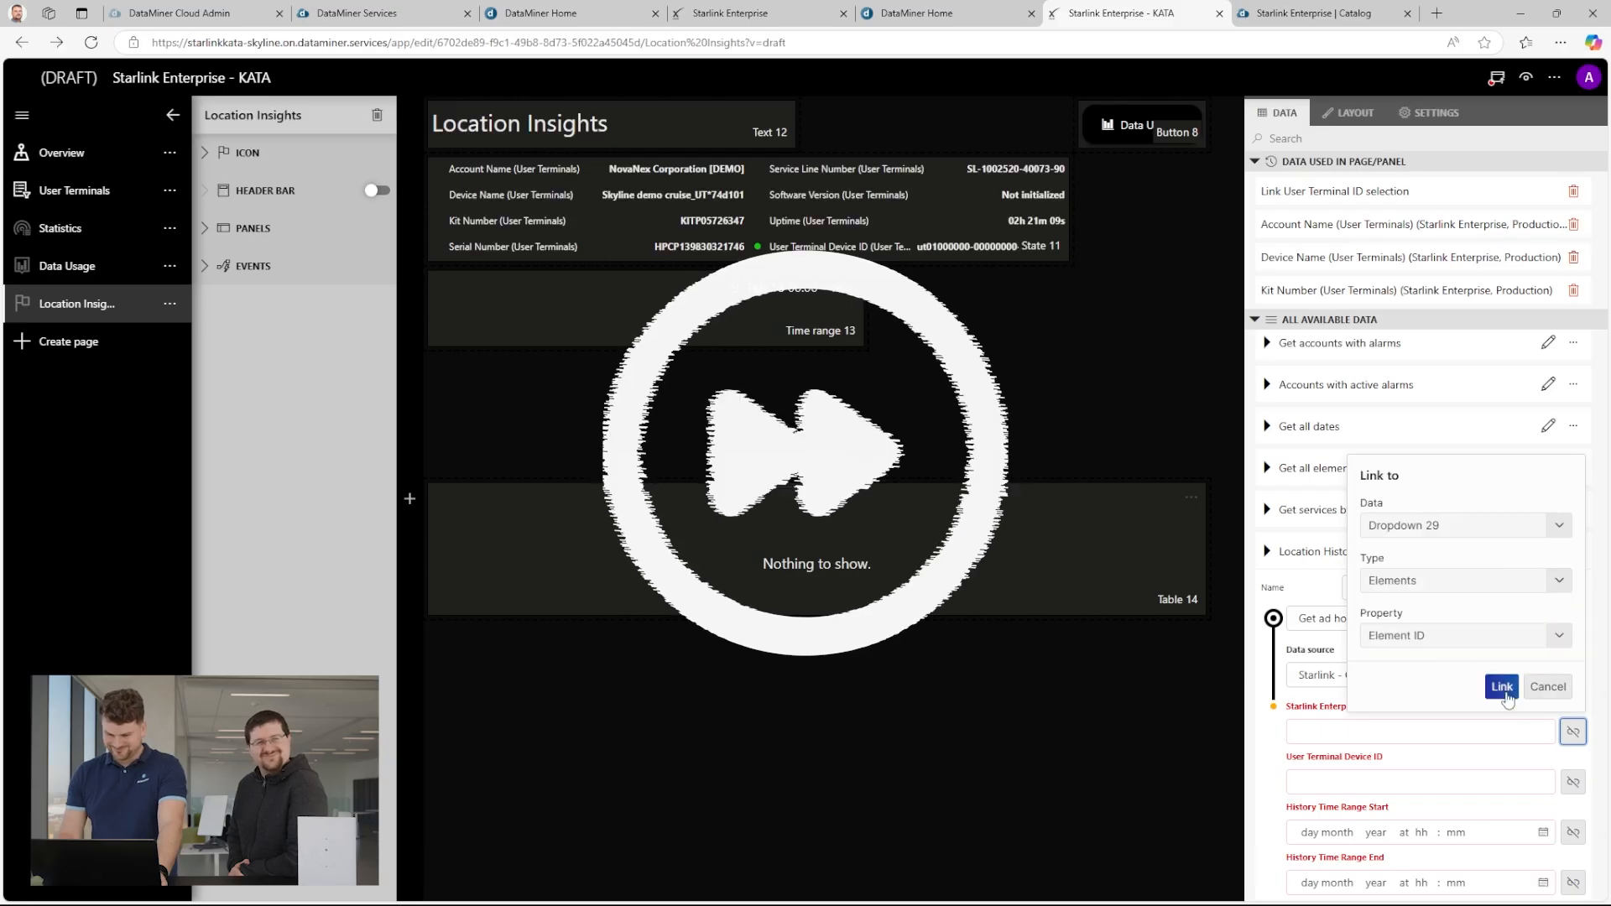
pyautogui.click(1506, 695)
# Link the query's User Terminal Device ID to the "Link User Terminal ID selection" data.
pyautogui.click(1573, 782)
pyautogui.click(1470, 579)
pyautogui.write('link')
pyautogui.click(1464, 539)
pyautogui.click(1456, 692)
pyautogui.click(1480, 694)
pyautogui.click(1480, 691)
pyautogui.click(1469, 657)
pyautogui.click(1502, 737)
# Link the query's History Time Range Start to the From property of Time range 13.
pyautogui.click(1573, 832)
pyautogui.click(1489, 628)
pyautogui.write('time')
pyautogui.click(1468, 556)
pyautogui.click(1447, 736)
pyautogui.click(1426, 681)
pyautogui.click(1502, 787)
# Link the History Time Range End to the To property of Time range 13 and finish editing the Location History - AVG5M query.
pyautogui.click(1573, 883)
pyautogui.click(1487, 675)
pyautogui.write('time')
pyautogui.click(1443, 612)
pyautogui.click(1469, 758)
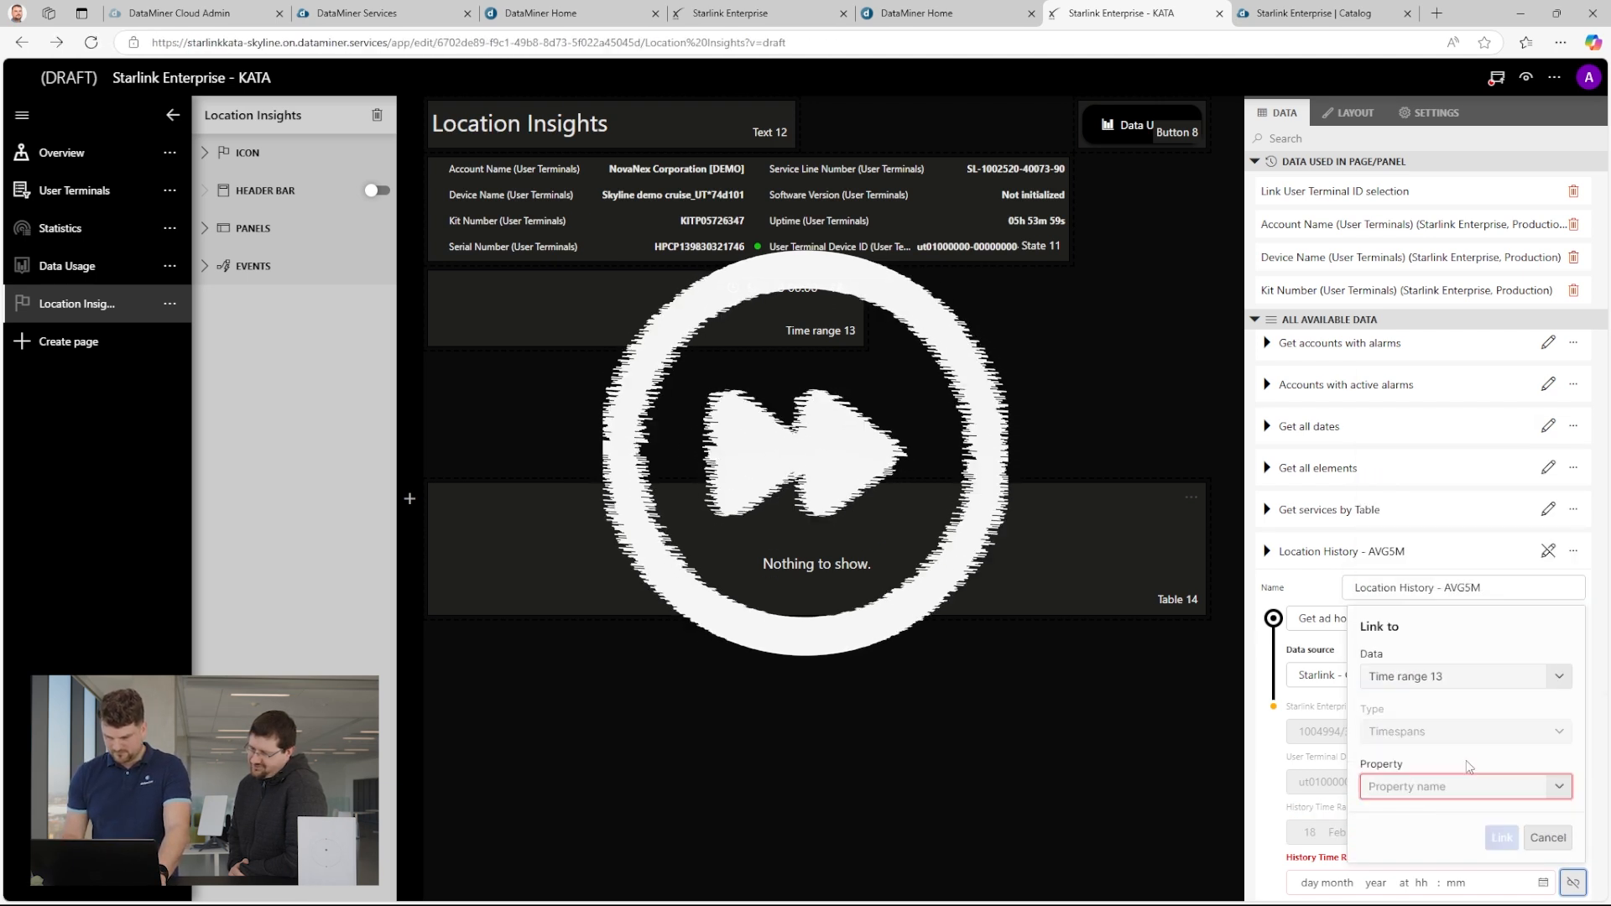
pyautogui.click(1505, 837)
pyautogui.scroll(-2, 1506, 839)
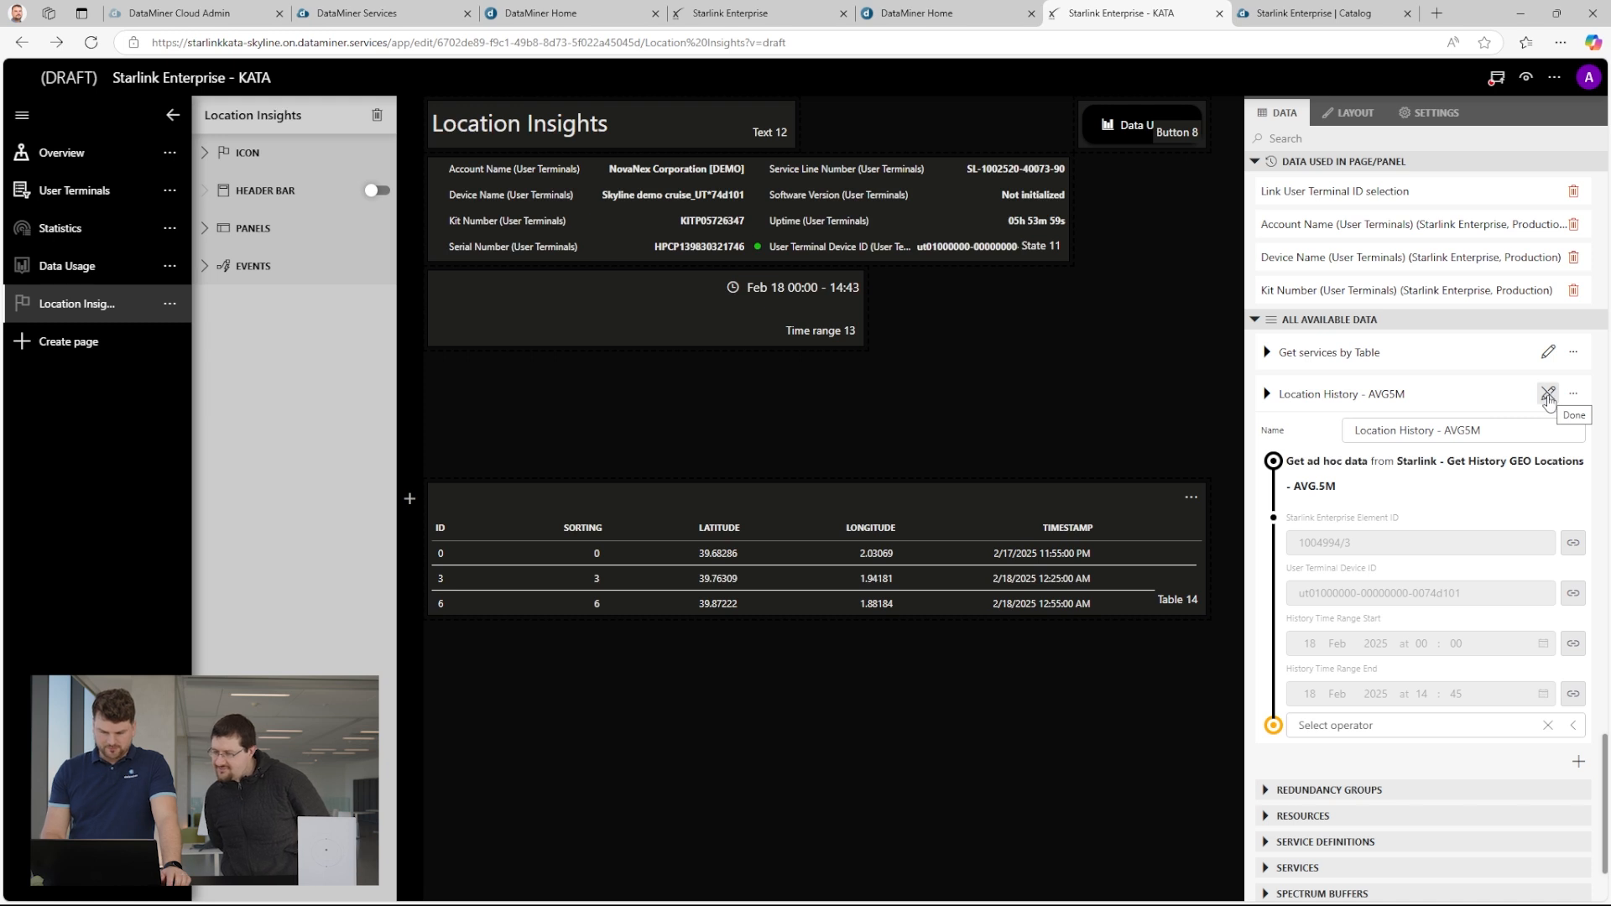
pyautogui.click(1548, 395)
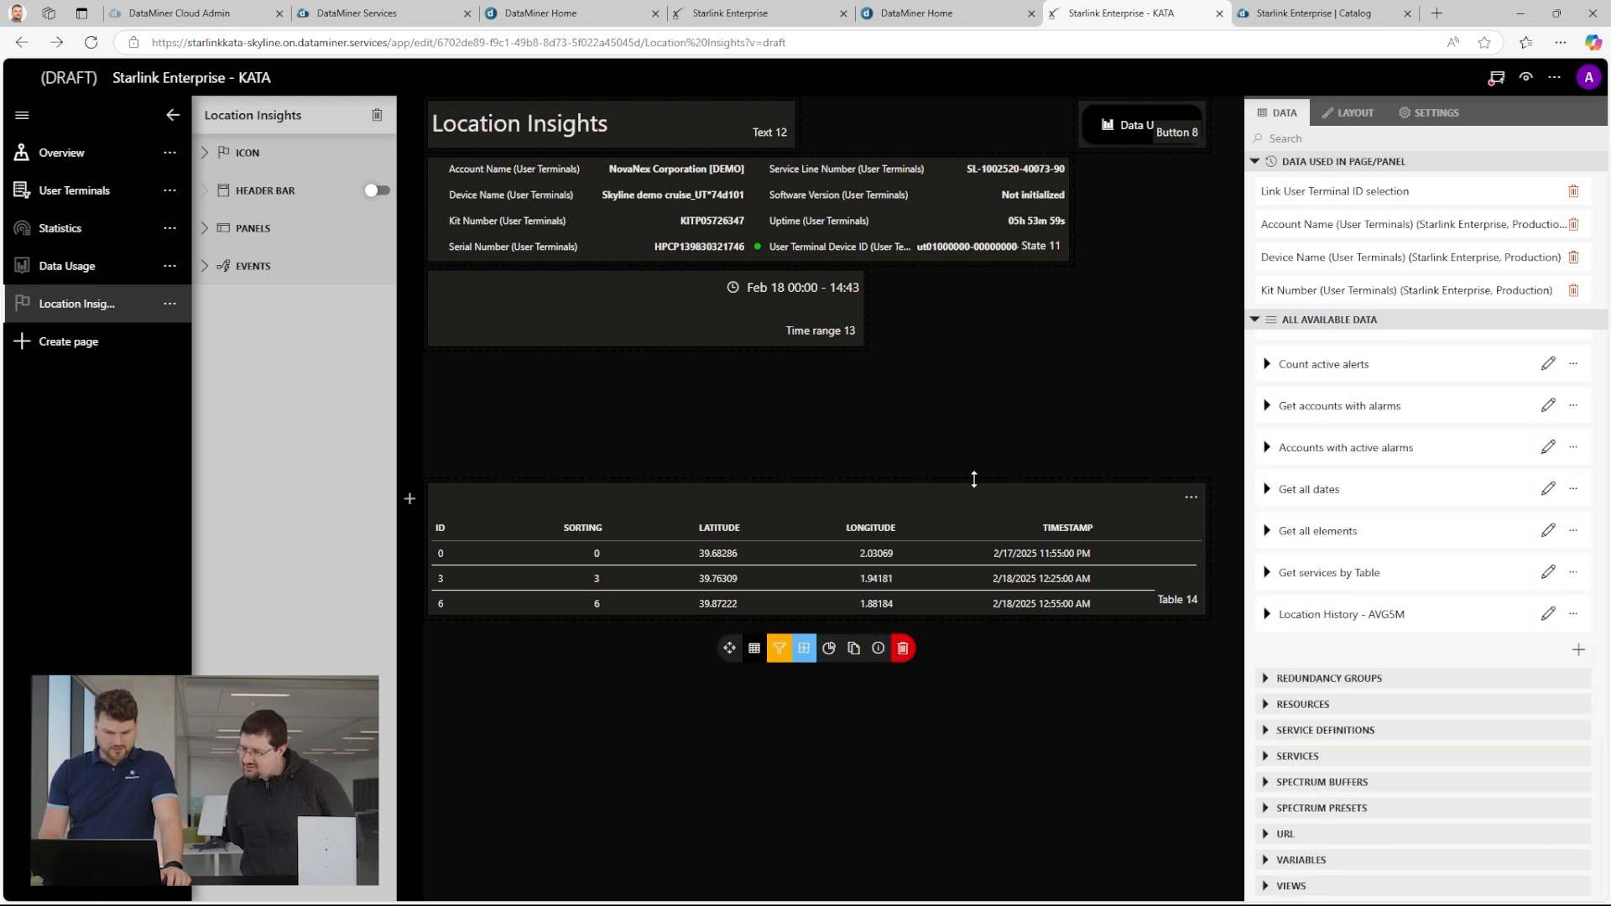
# Sort the location history table by its Sorting column in descending order and resize it lower on the page, leaving space beneath the time range.
pyautogui.moveTo(655, 616); pyautogui.dragTo(630, 826)
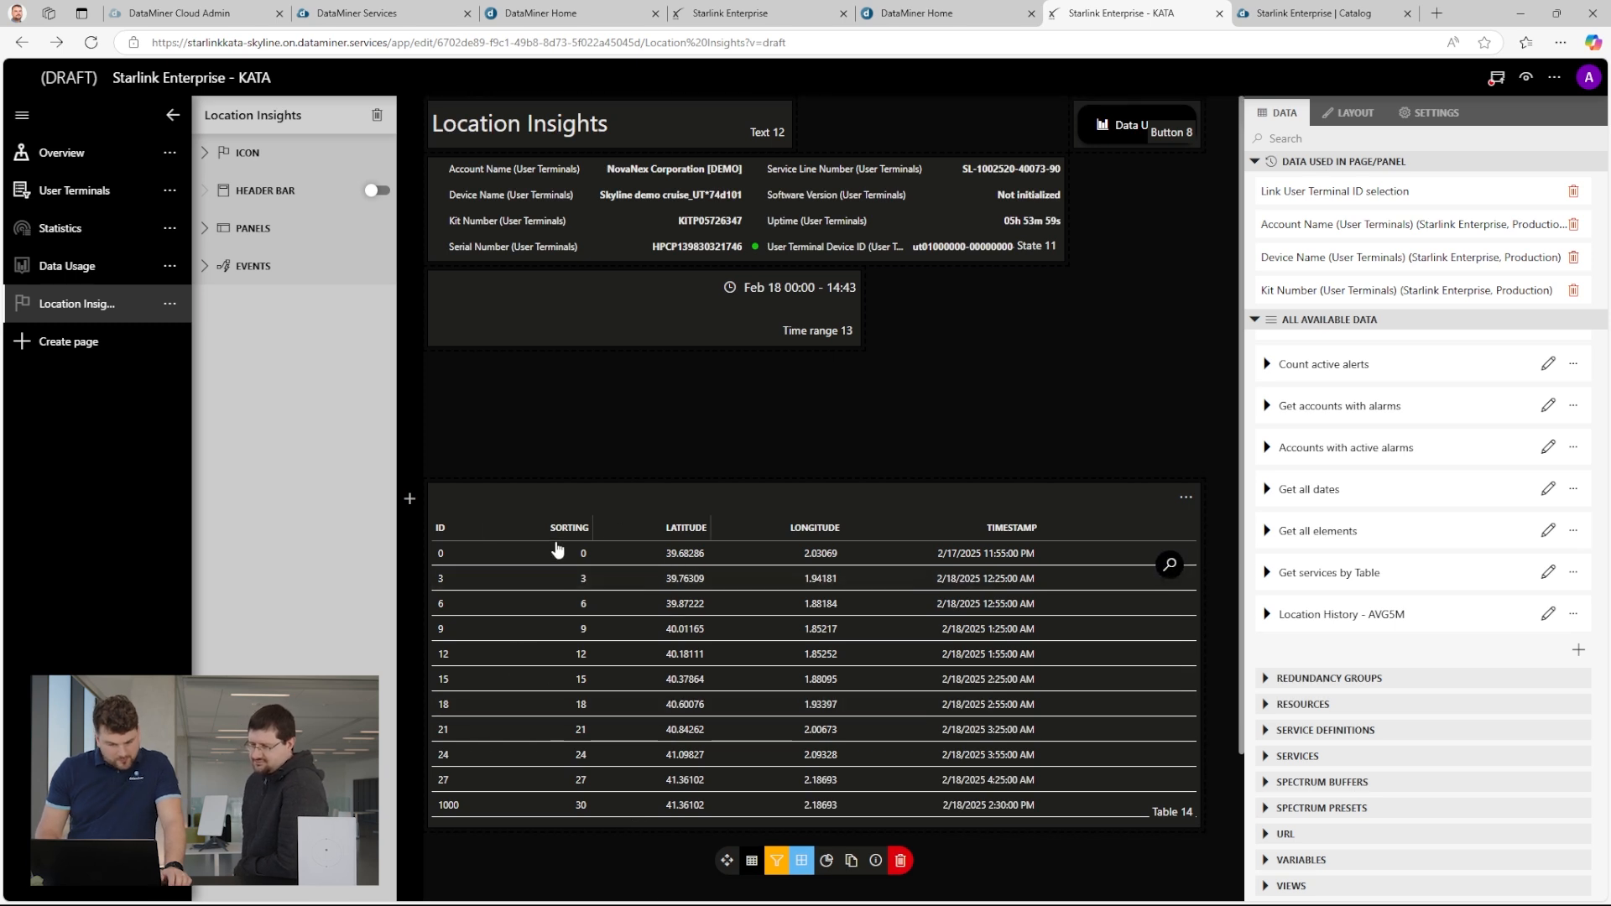
pyautogui.click(570, 530)
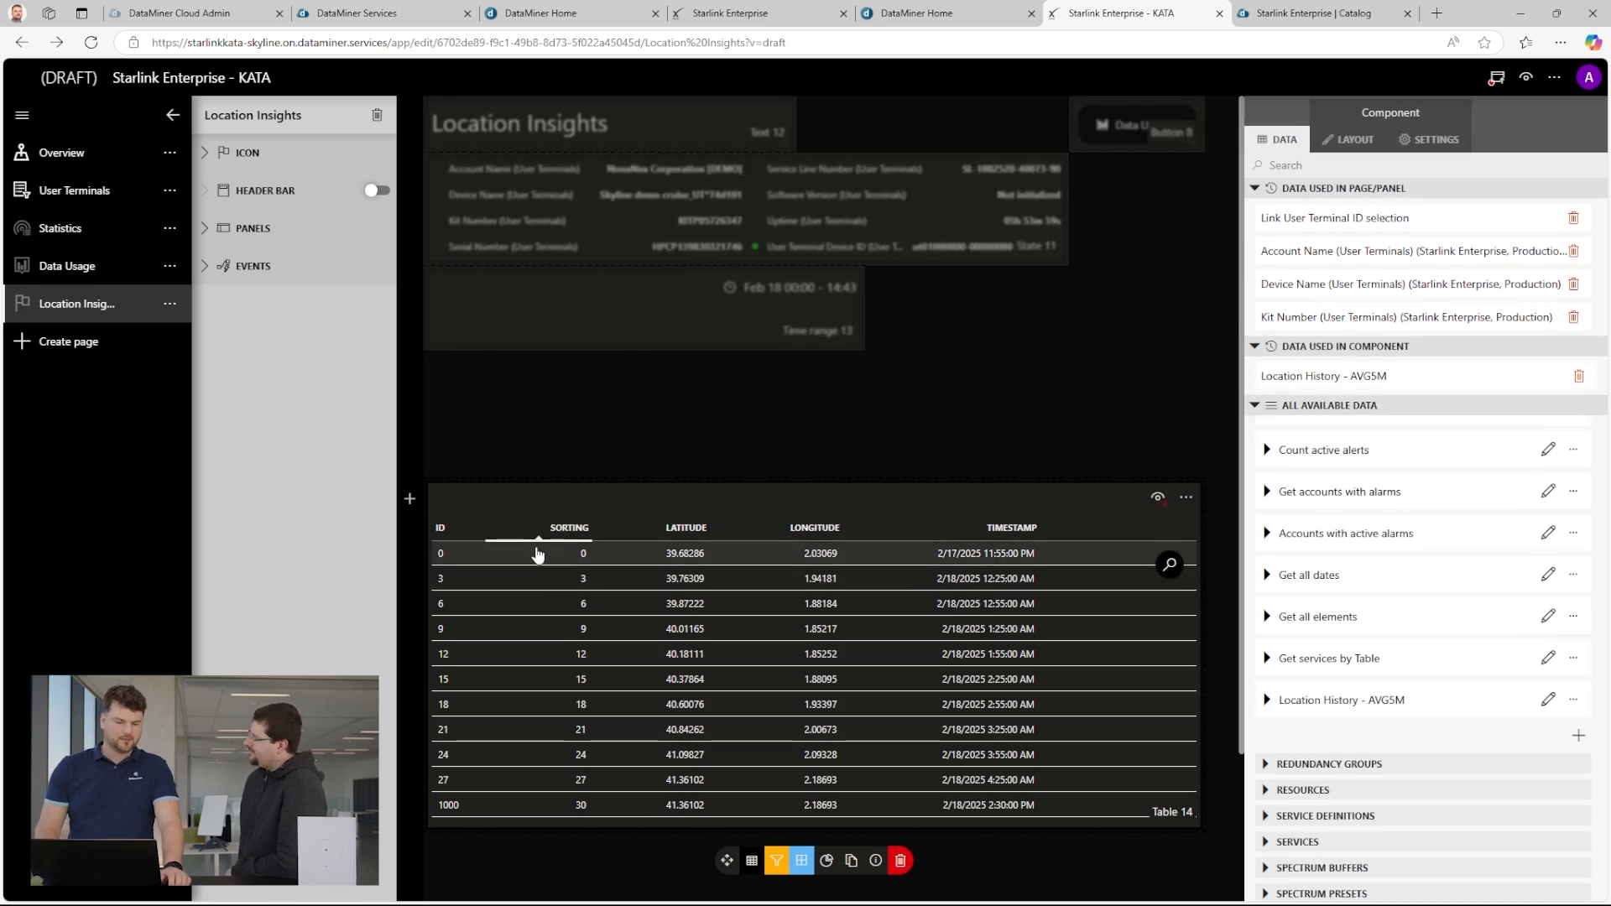
pyautogui.click(563, 533)
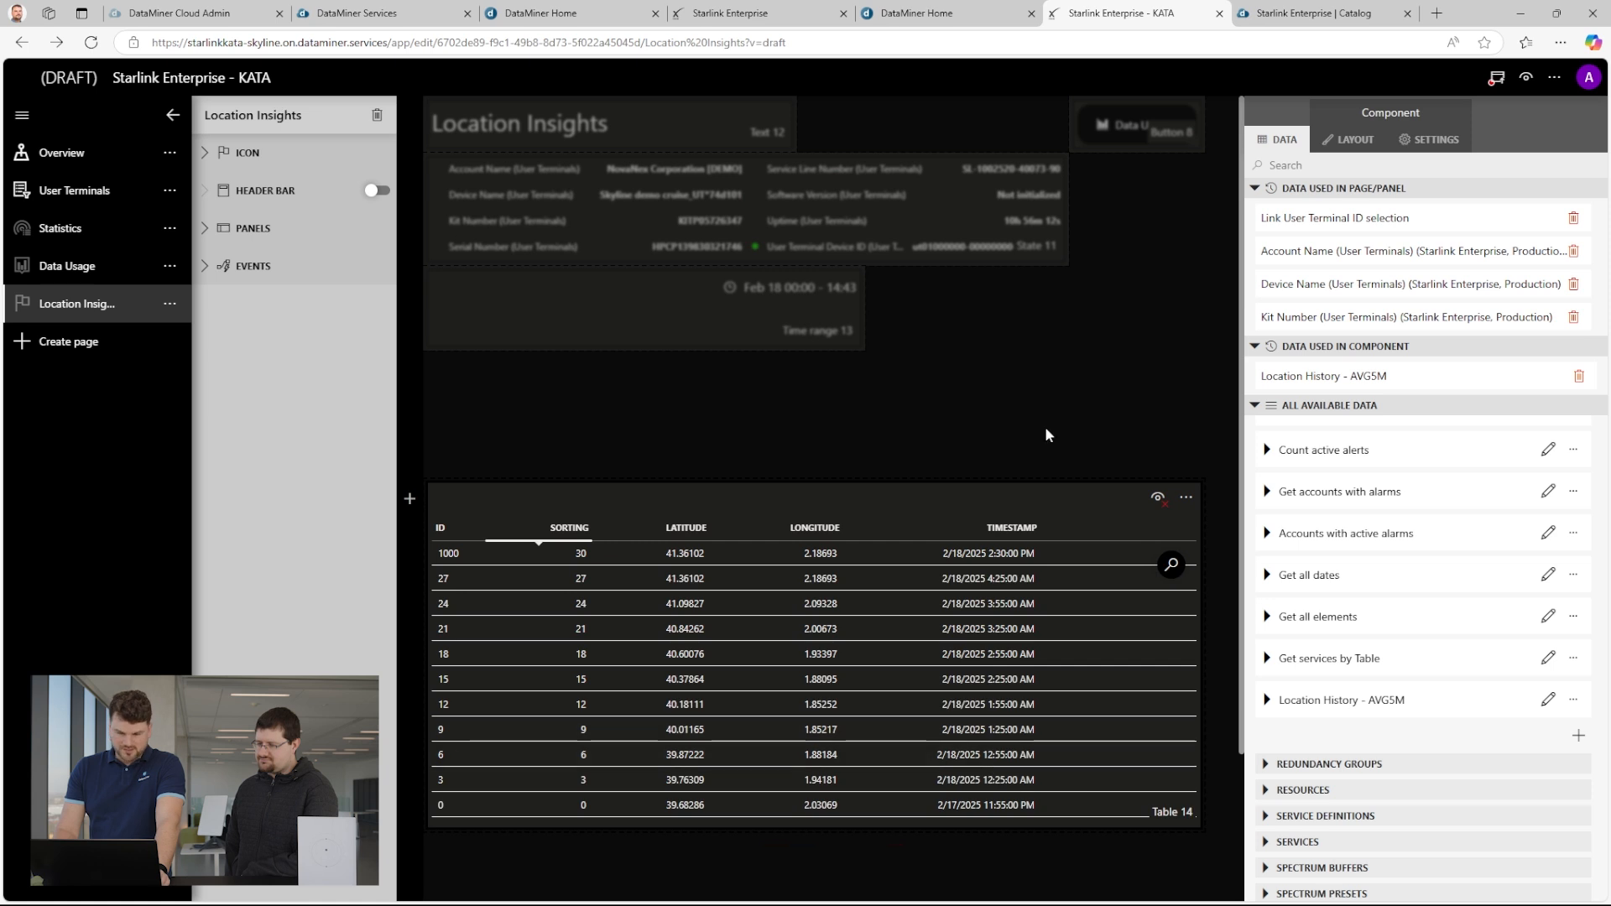
pyautogui.moveTo(1021, 481); pyautogui.dragTo(985, 719)
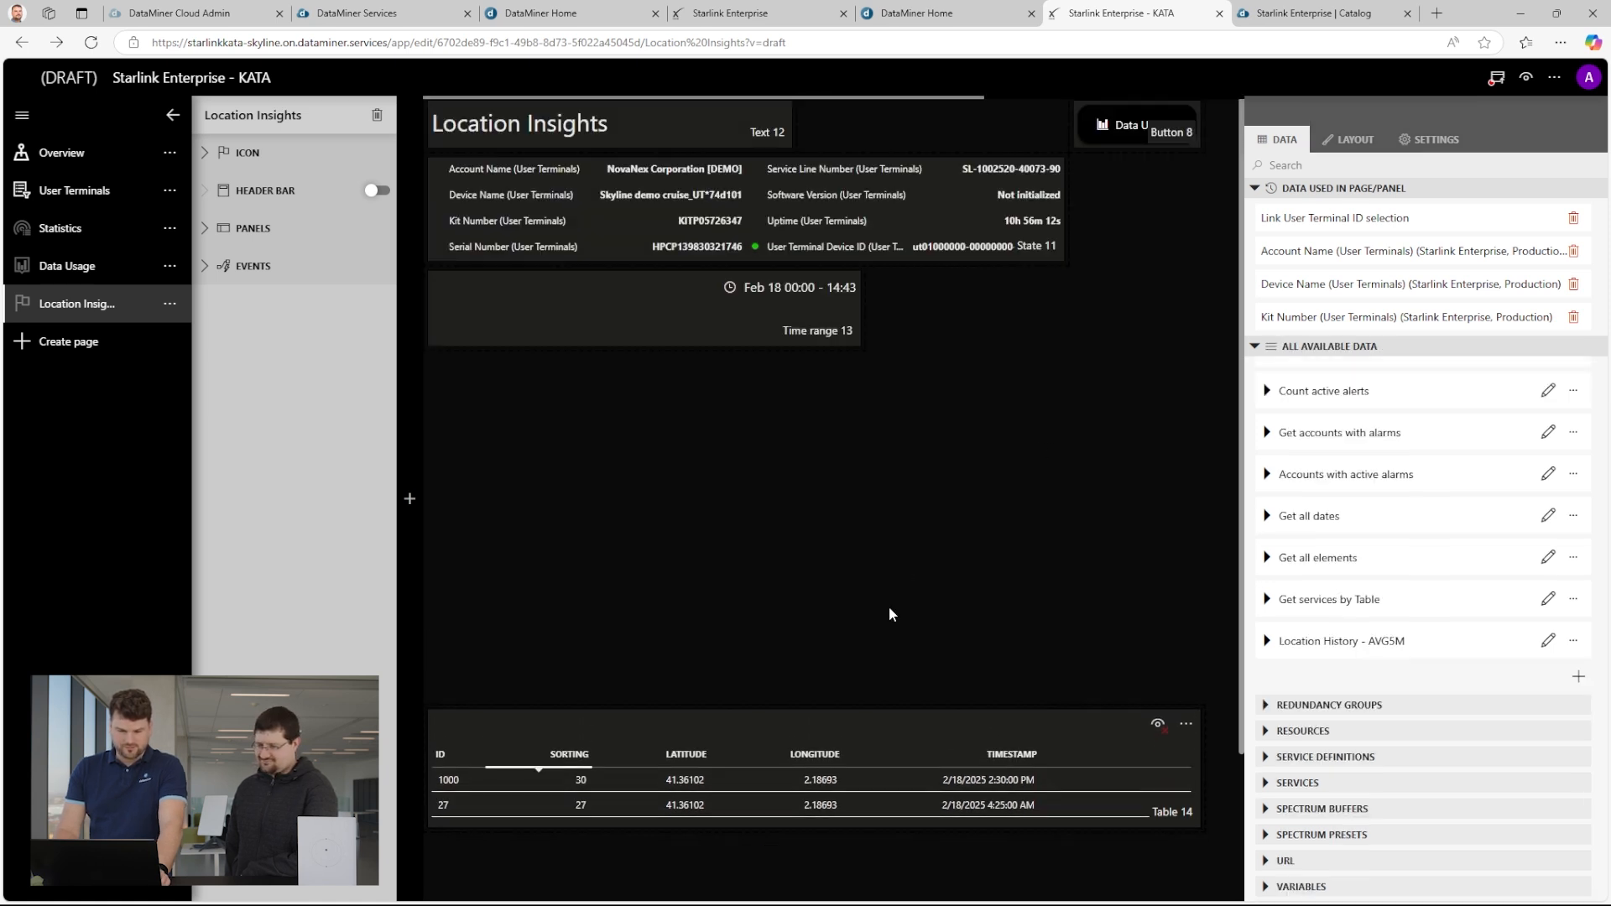
# Add a Maps component at full page width between the time range and the table, fed by the Location History - AVG5M query.
pyautogui.click(409, 498)
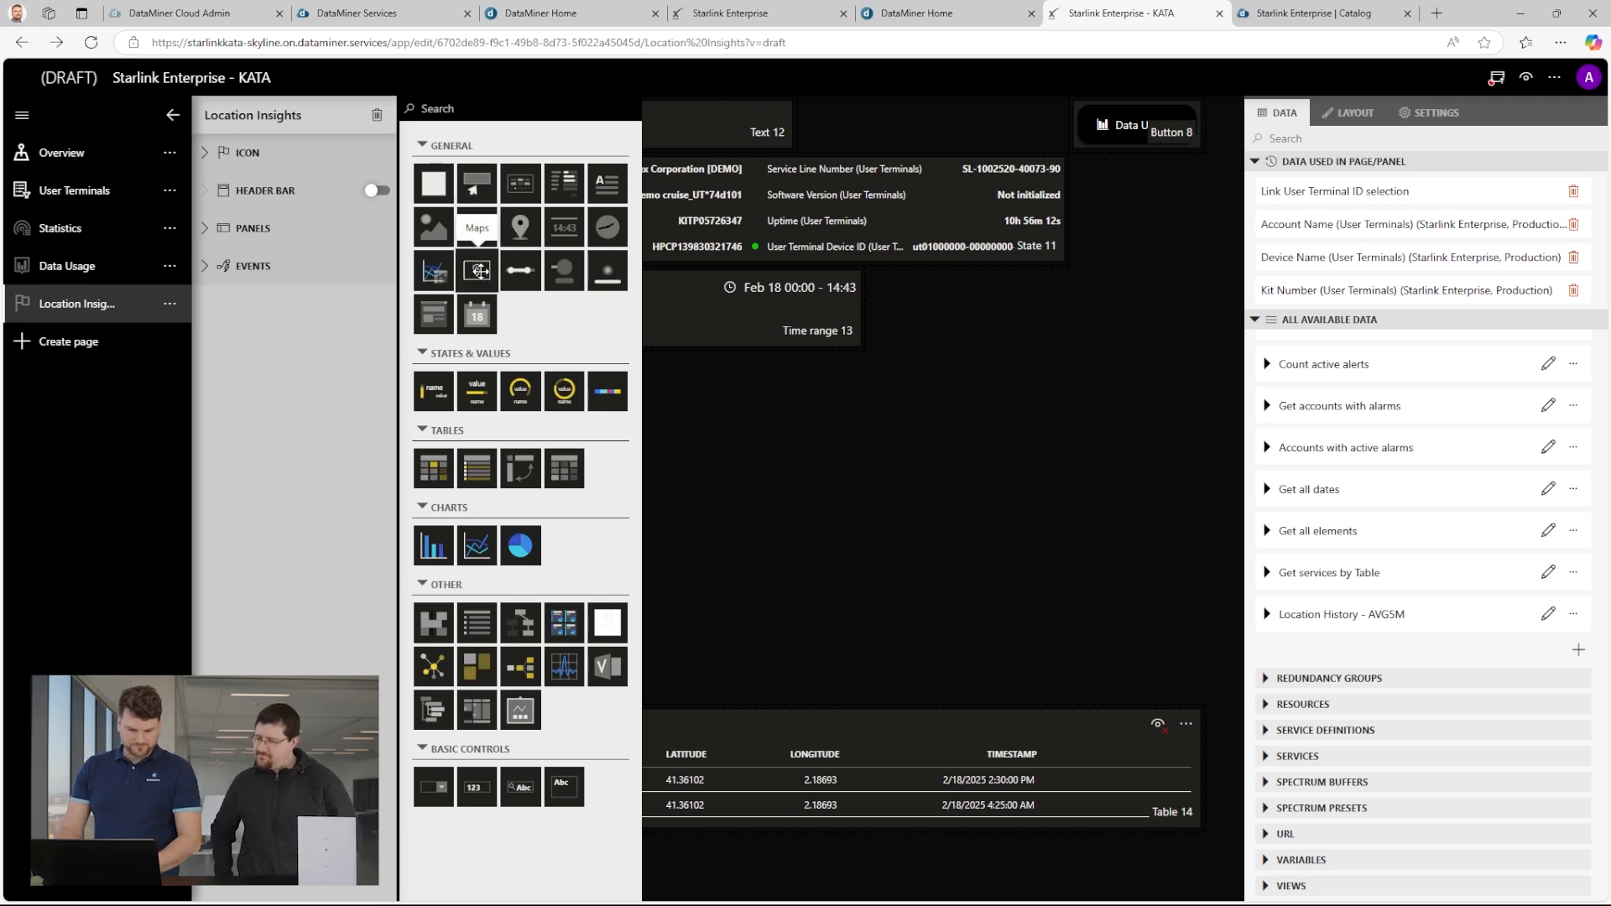
pyautogui.moveTo(479, 270); pyautogui.dragTo(747, 504)
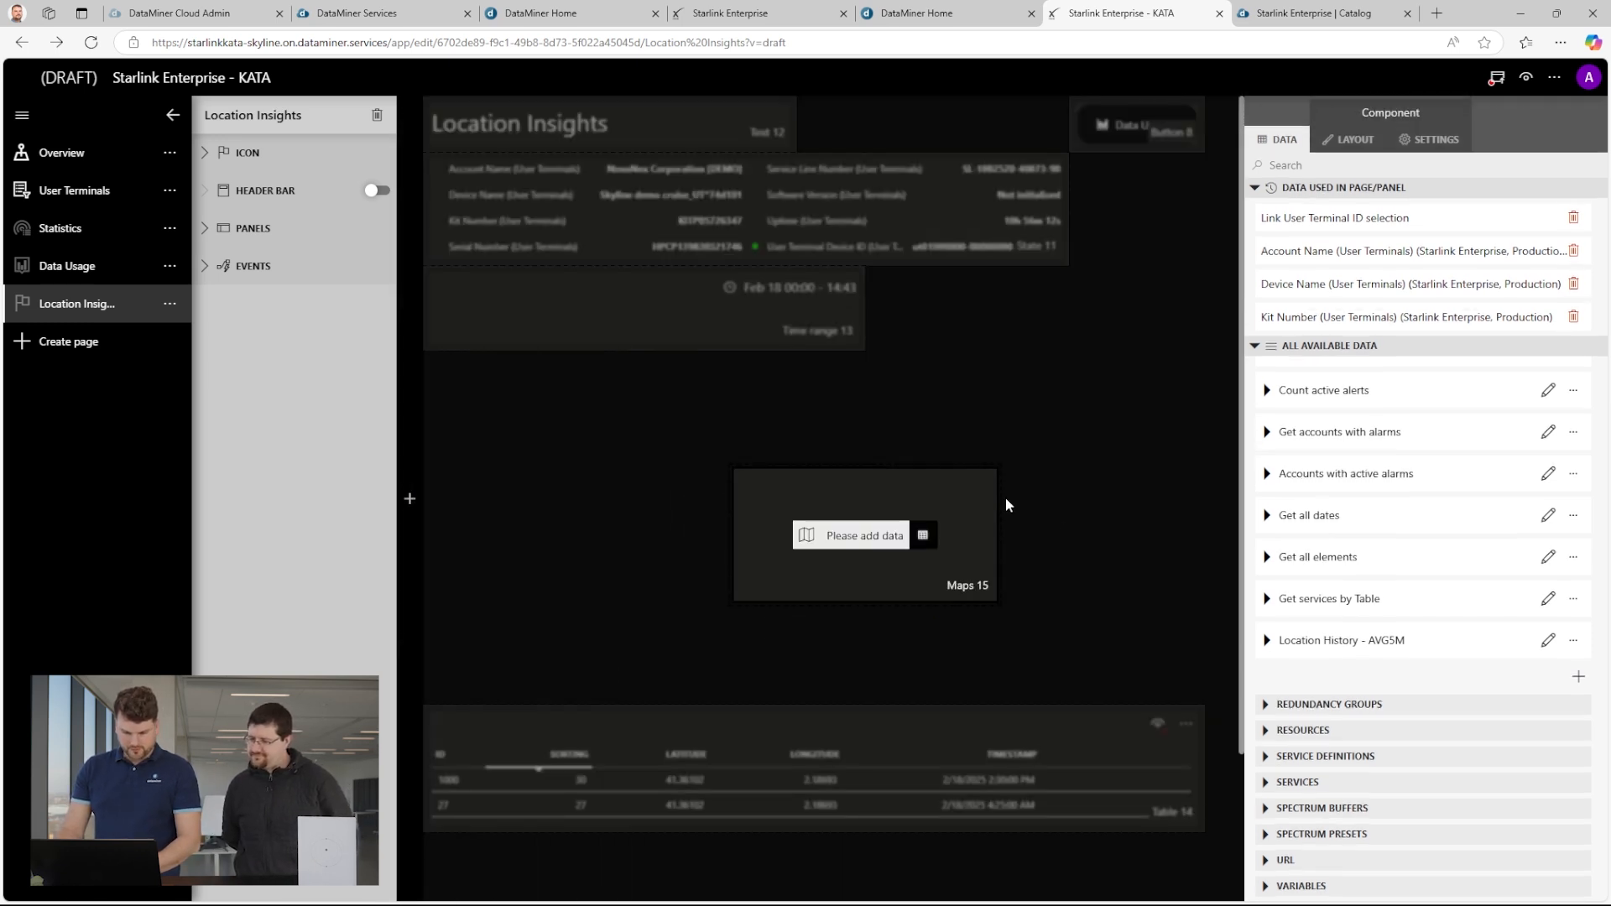
pyautogui.moveTo(704, 468); pyautogui.dragTo(436, 349)
pyautogui.moveTo(698, 490); pyautogui.dragTo(439, 410)
pyautogui.moveTo(722, 532); pyautogui.dragTo(1200, 699)
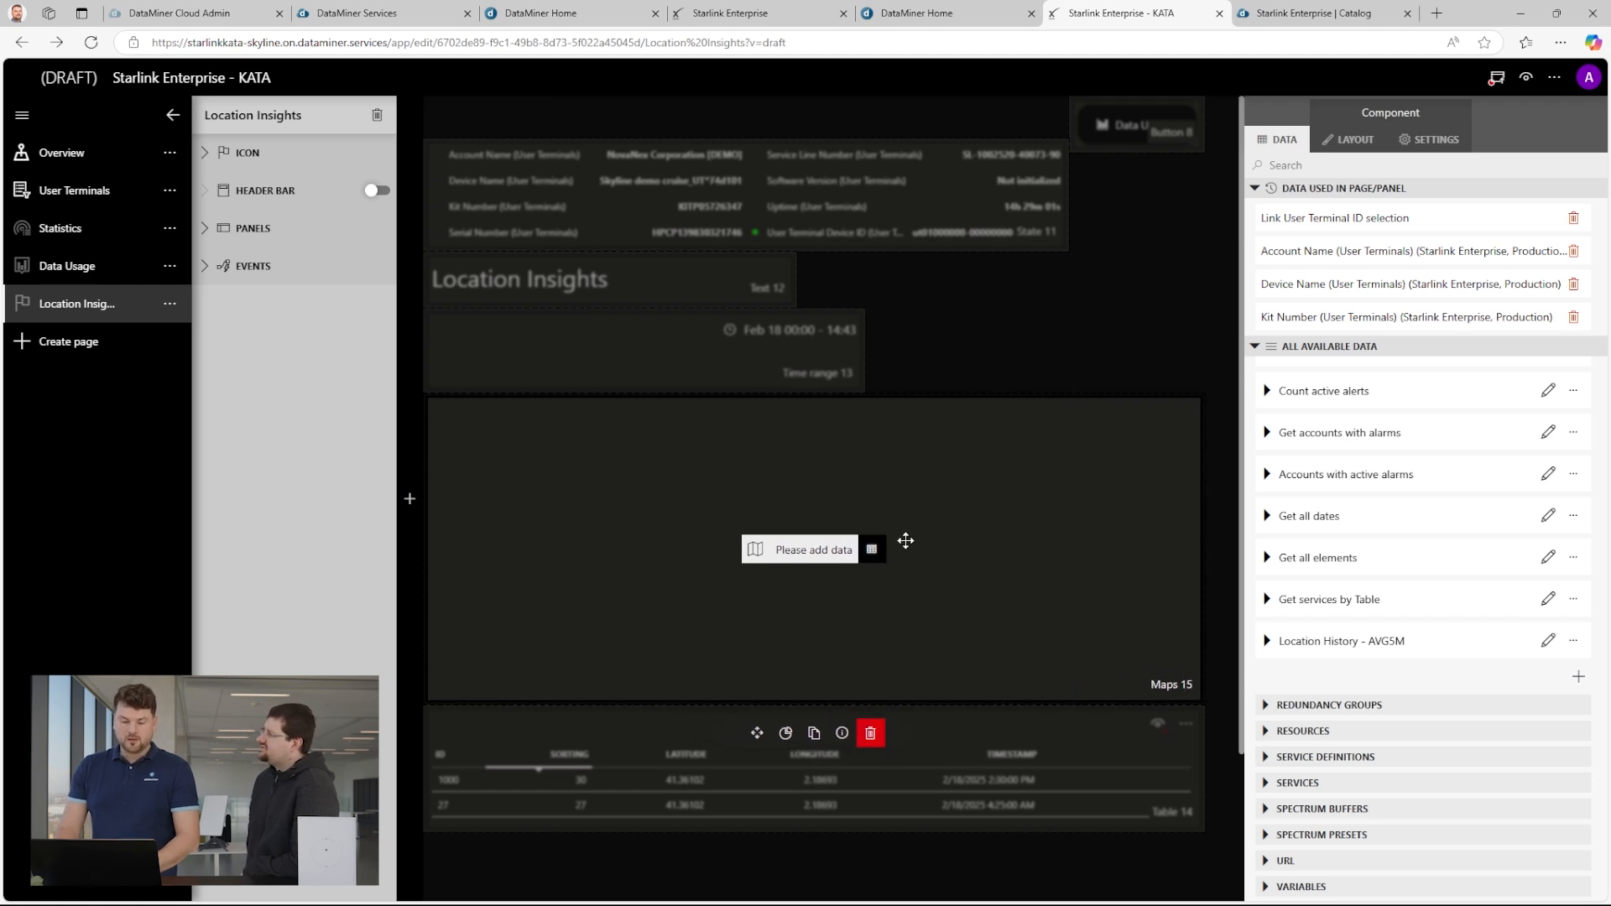
pyautogui.click(873, 551)
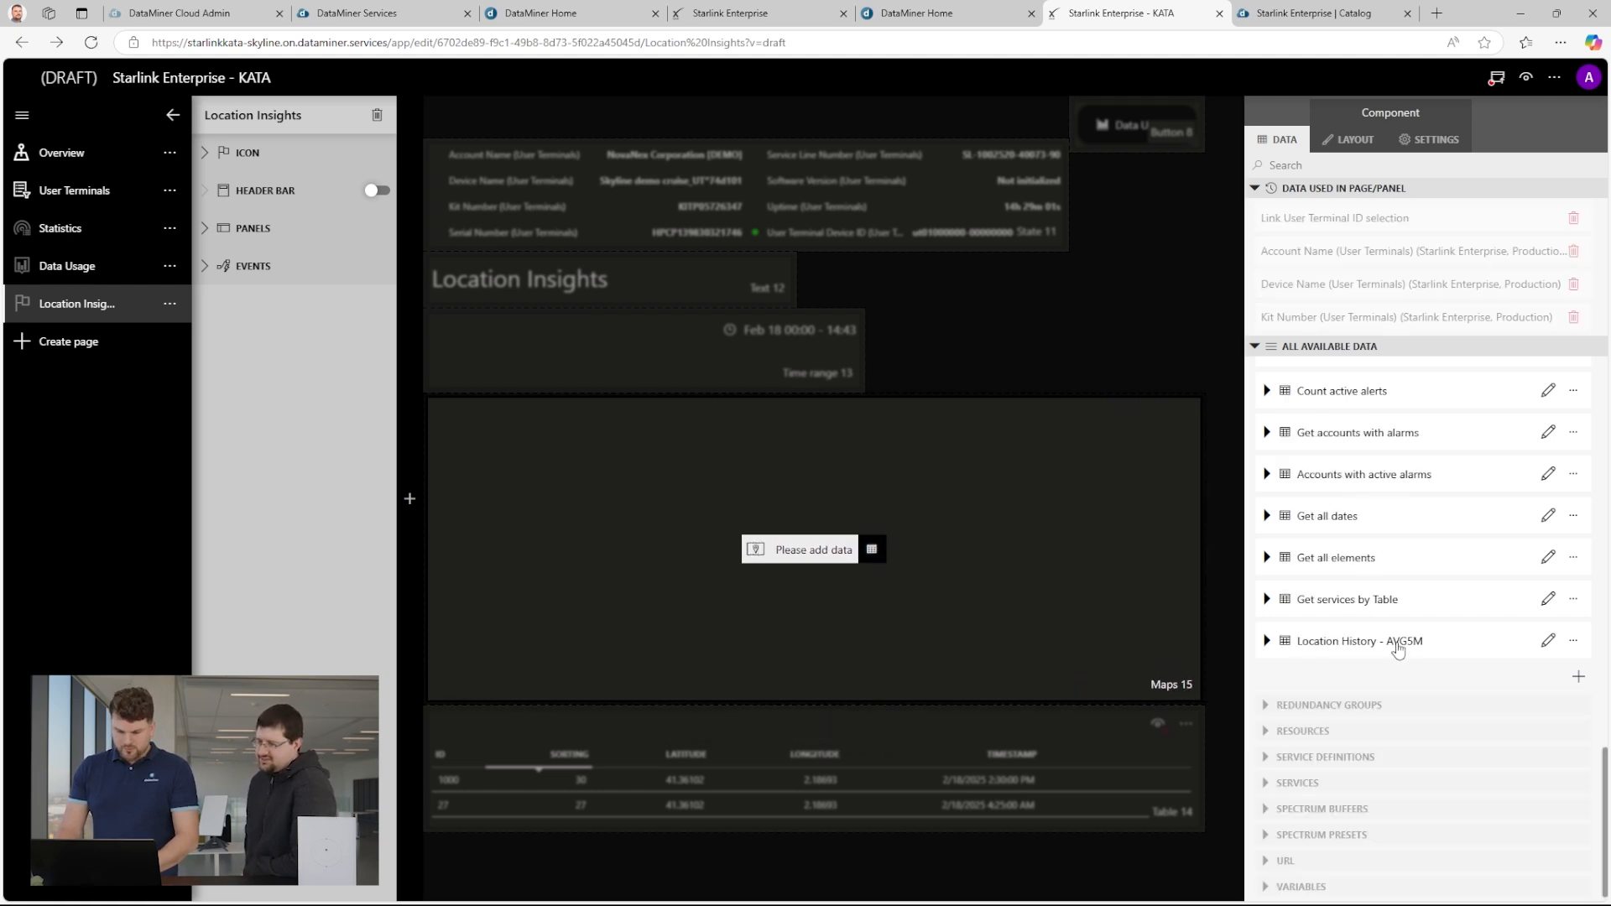
pyautogui.moveTo(1412, 651); pyautogui.dragTo(813, 550)
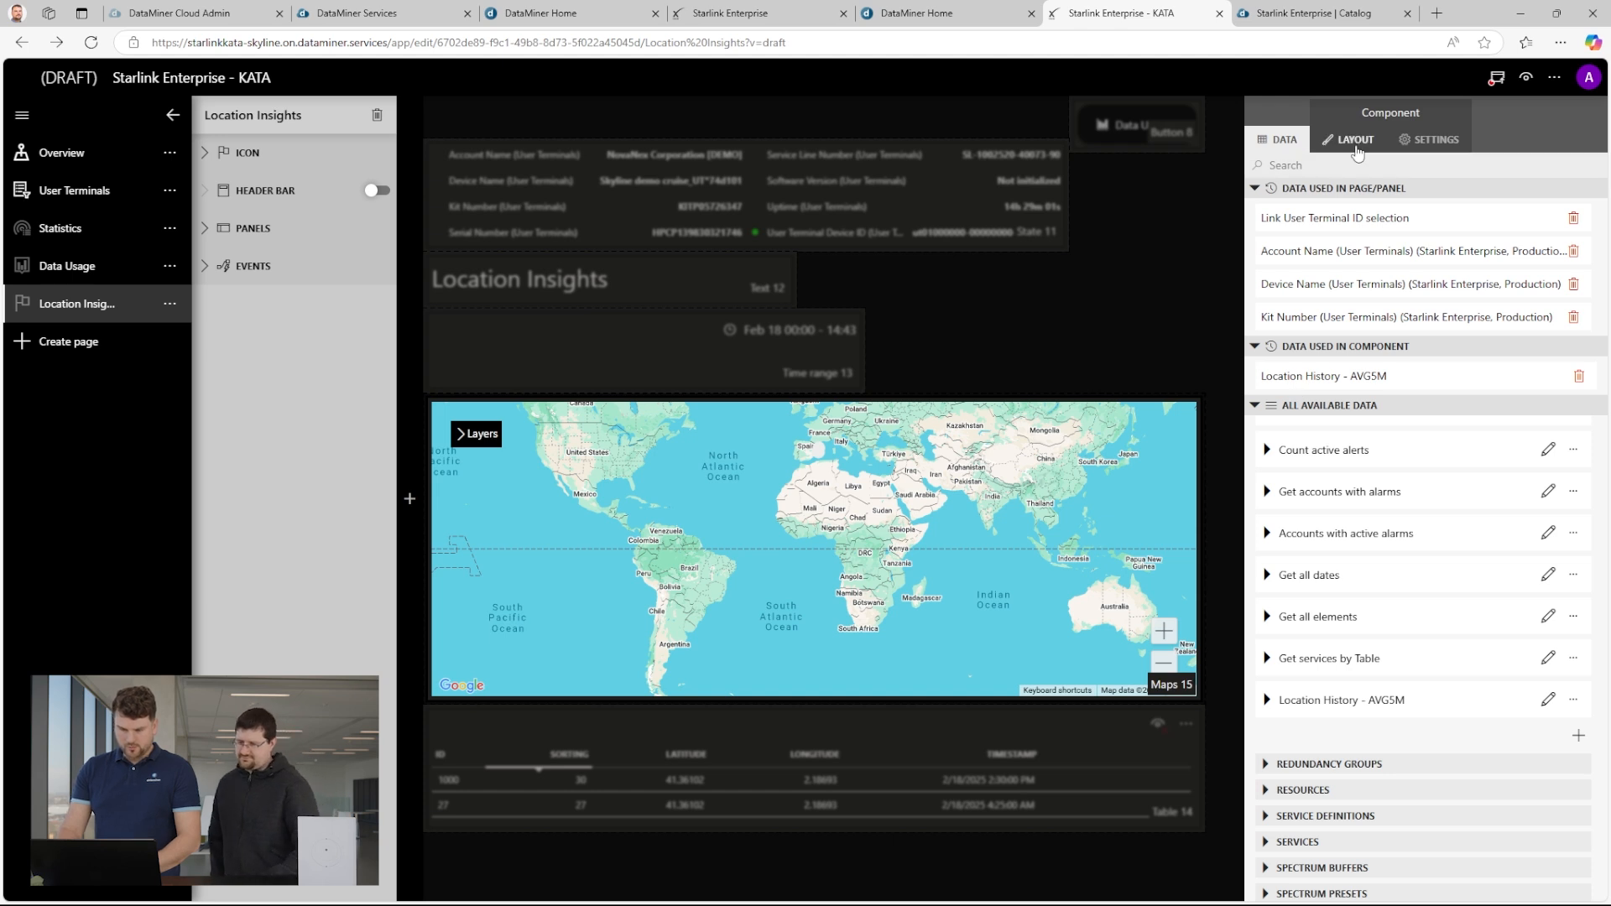
# Open the map's layer settings for the Location History - AVG5M query and set its identifier to ID.
pyautogui.click(1354, 141)
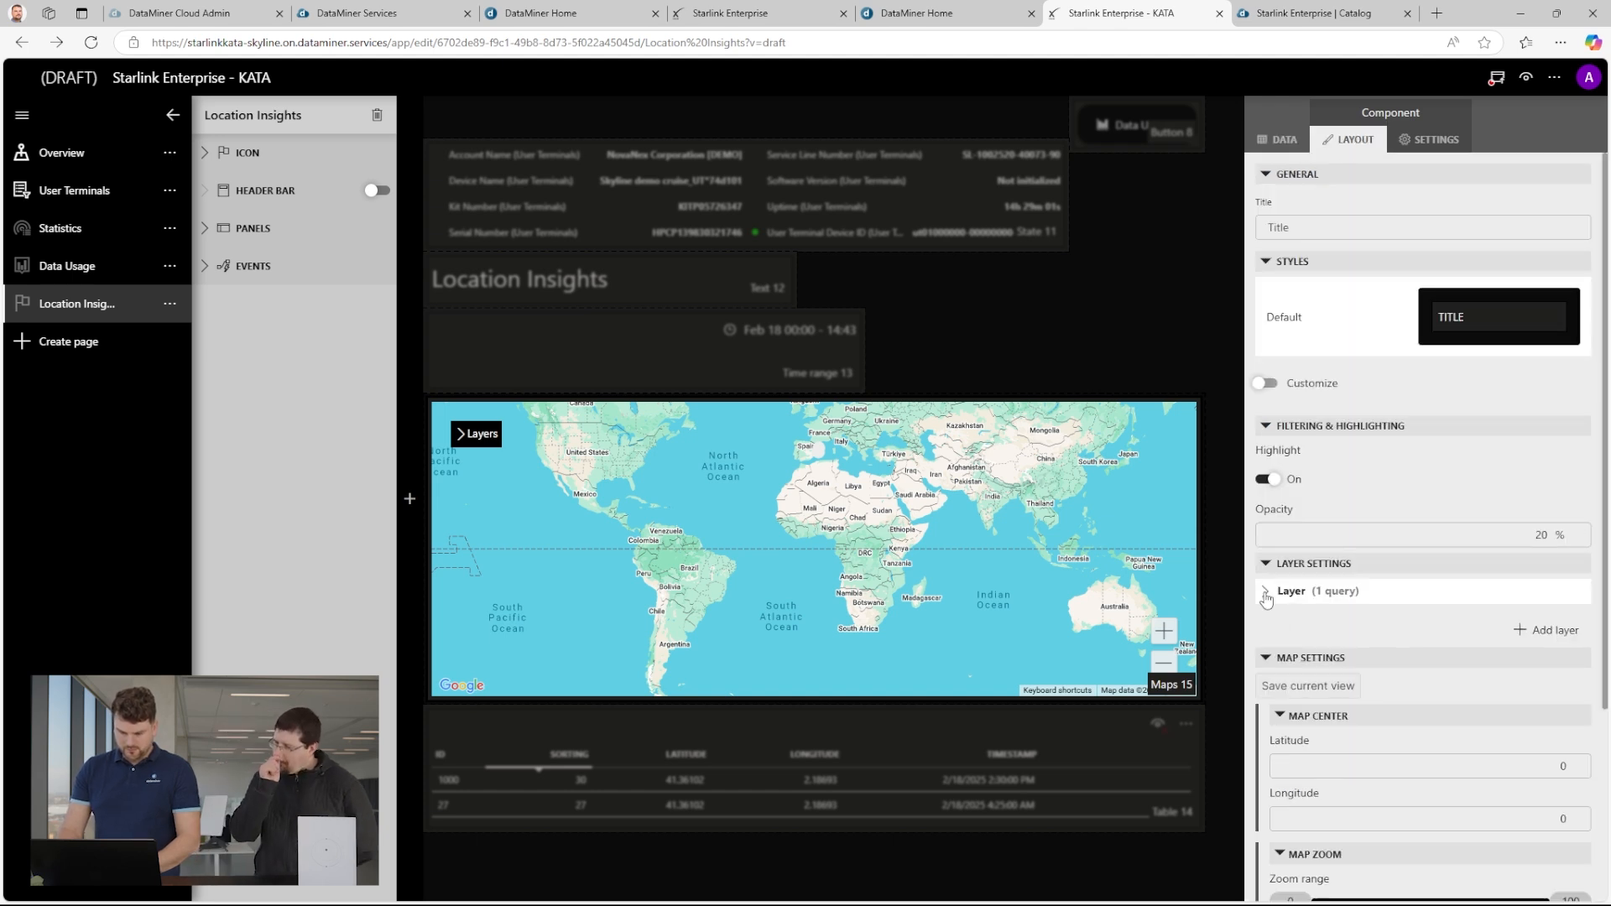
pyautogui.click(1267, 594)
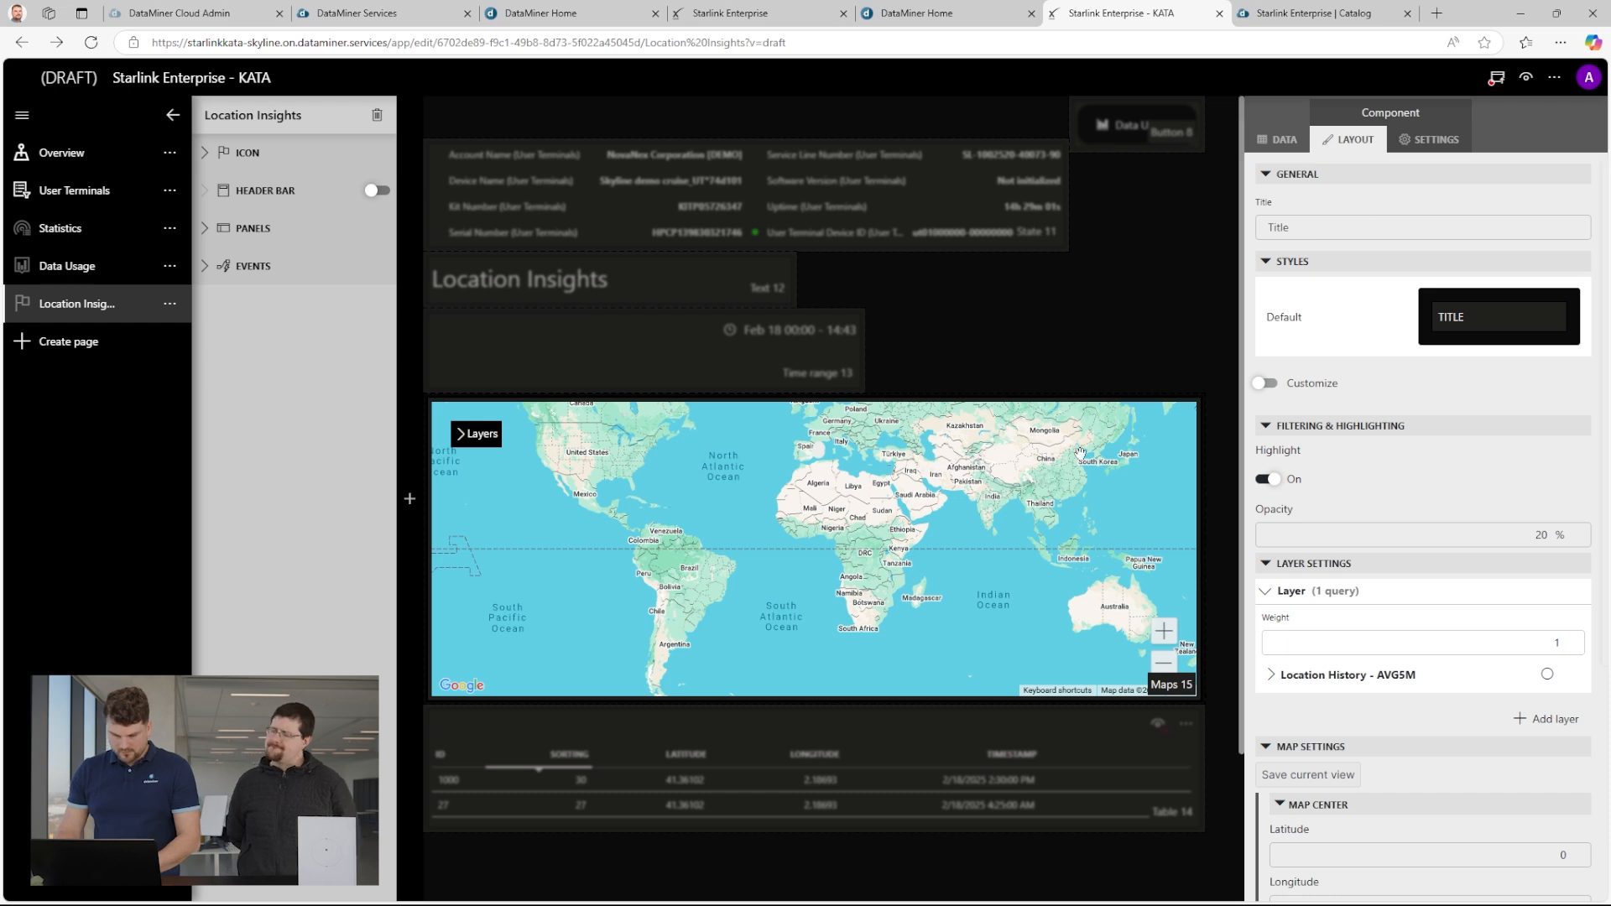
pyautogui.click(1116, 500)
pyautogui.click(1116, 501)
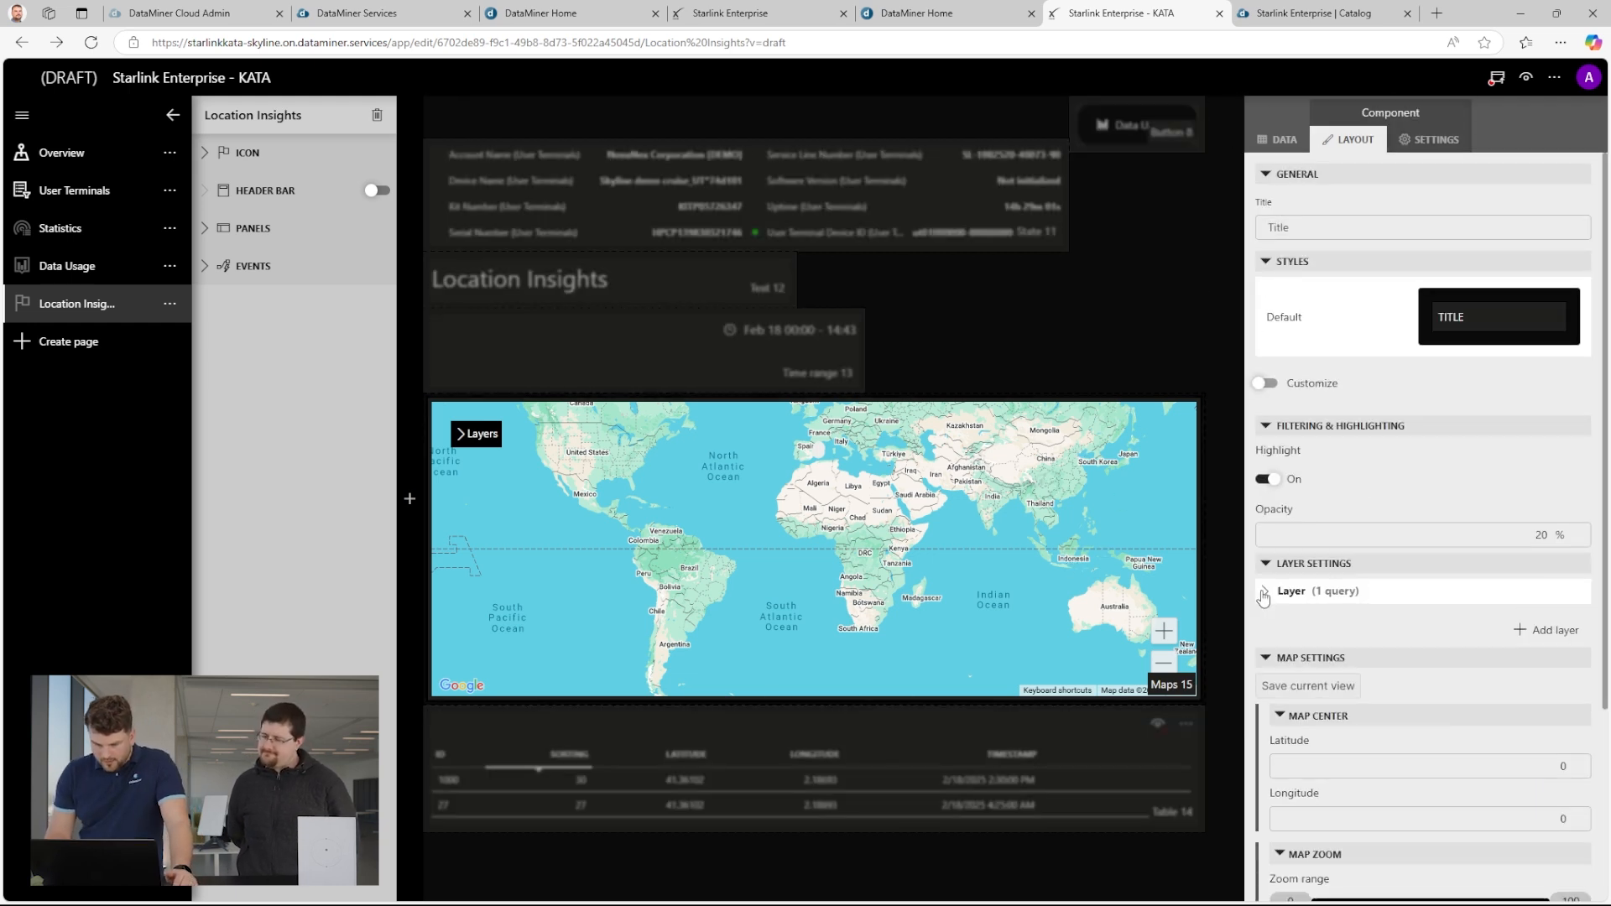
pyautogui.click(1265, 592)
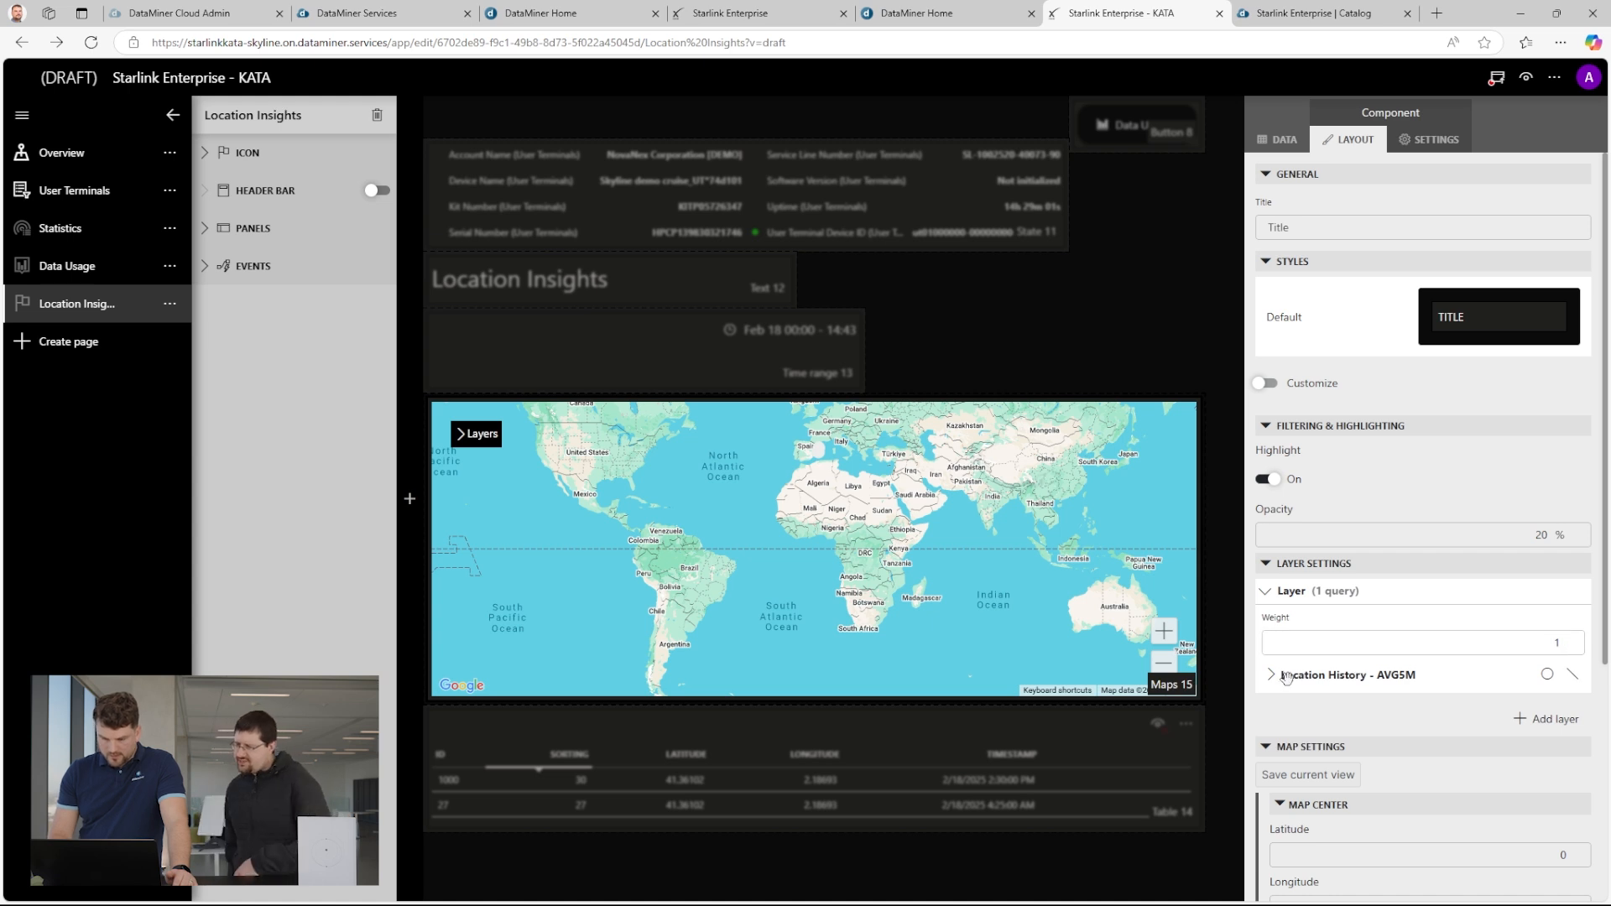
pyautogui.click(1271, 676)
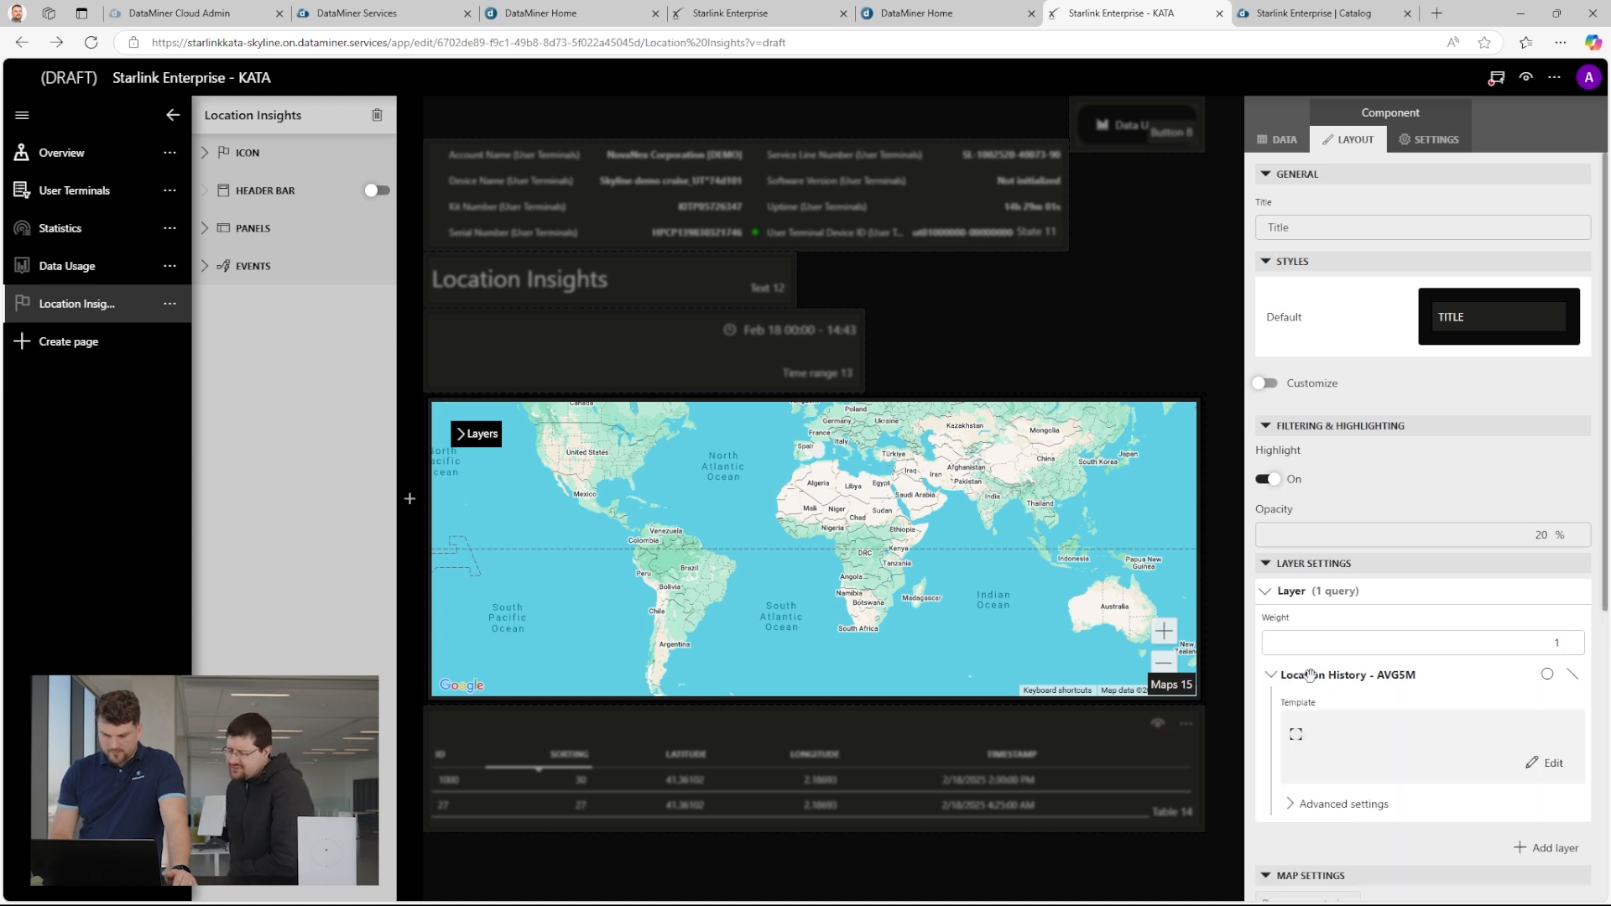
pyautogui.scroll(-2, 1384, 655)
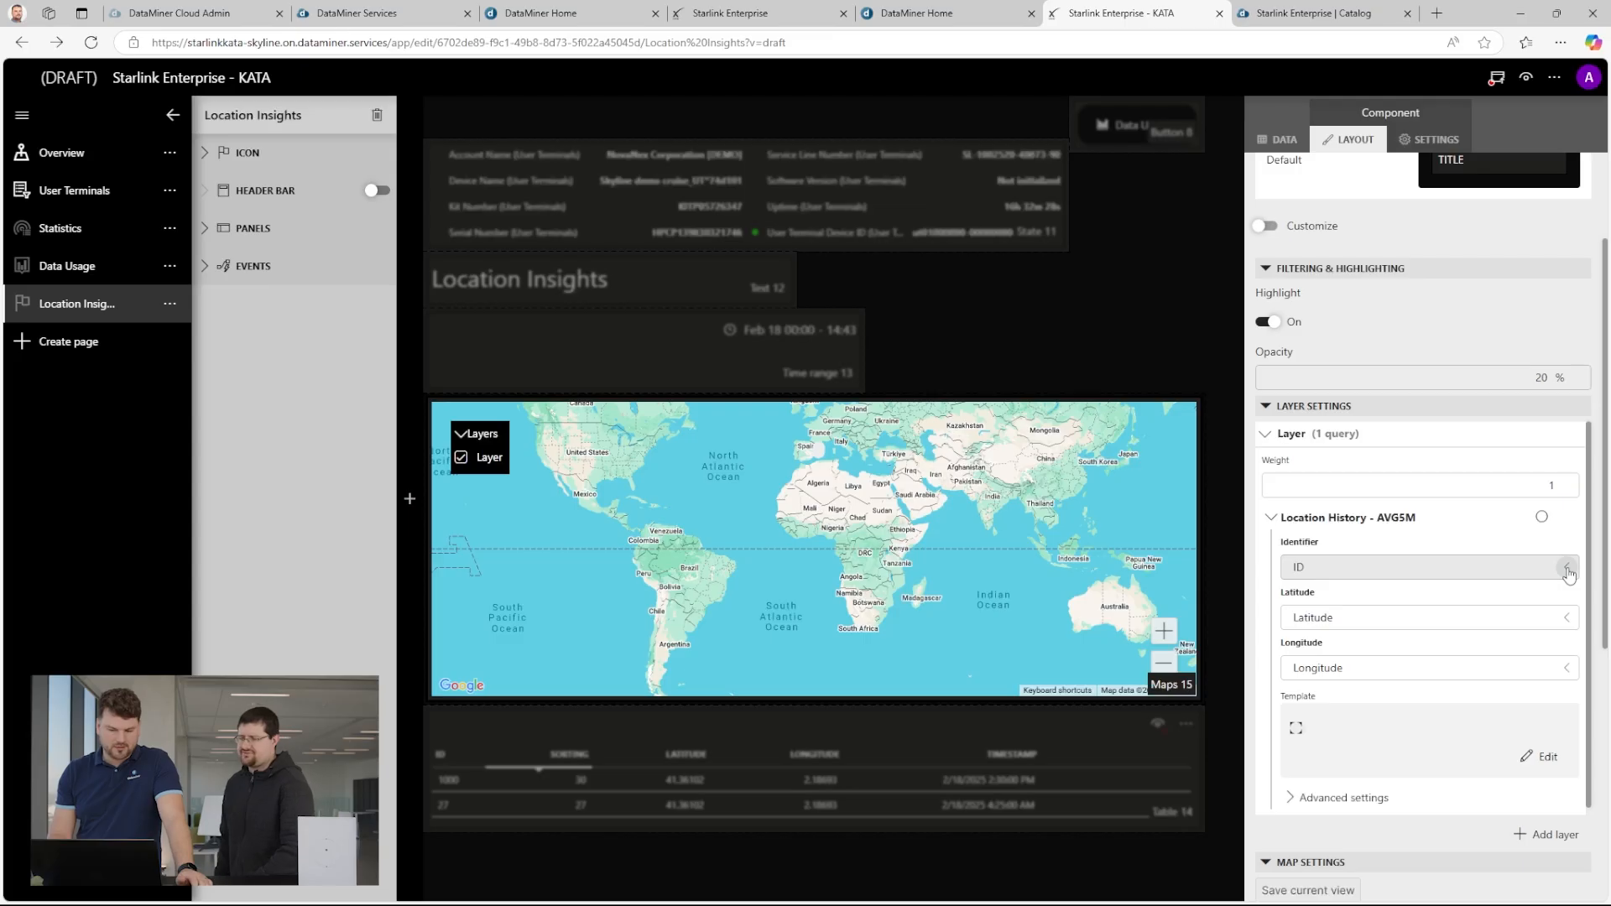
pyautogui.click(1566, 569)
pyautogui.click(1300, 540)
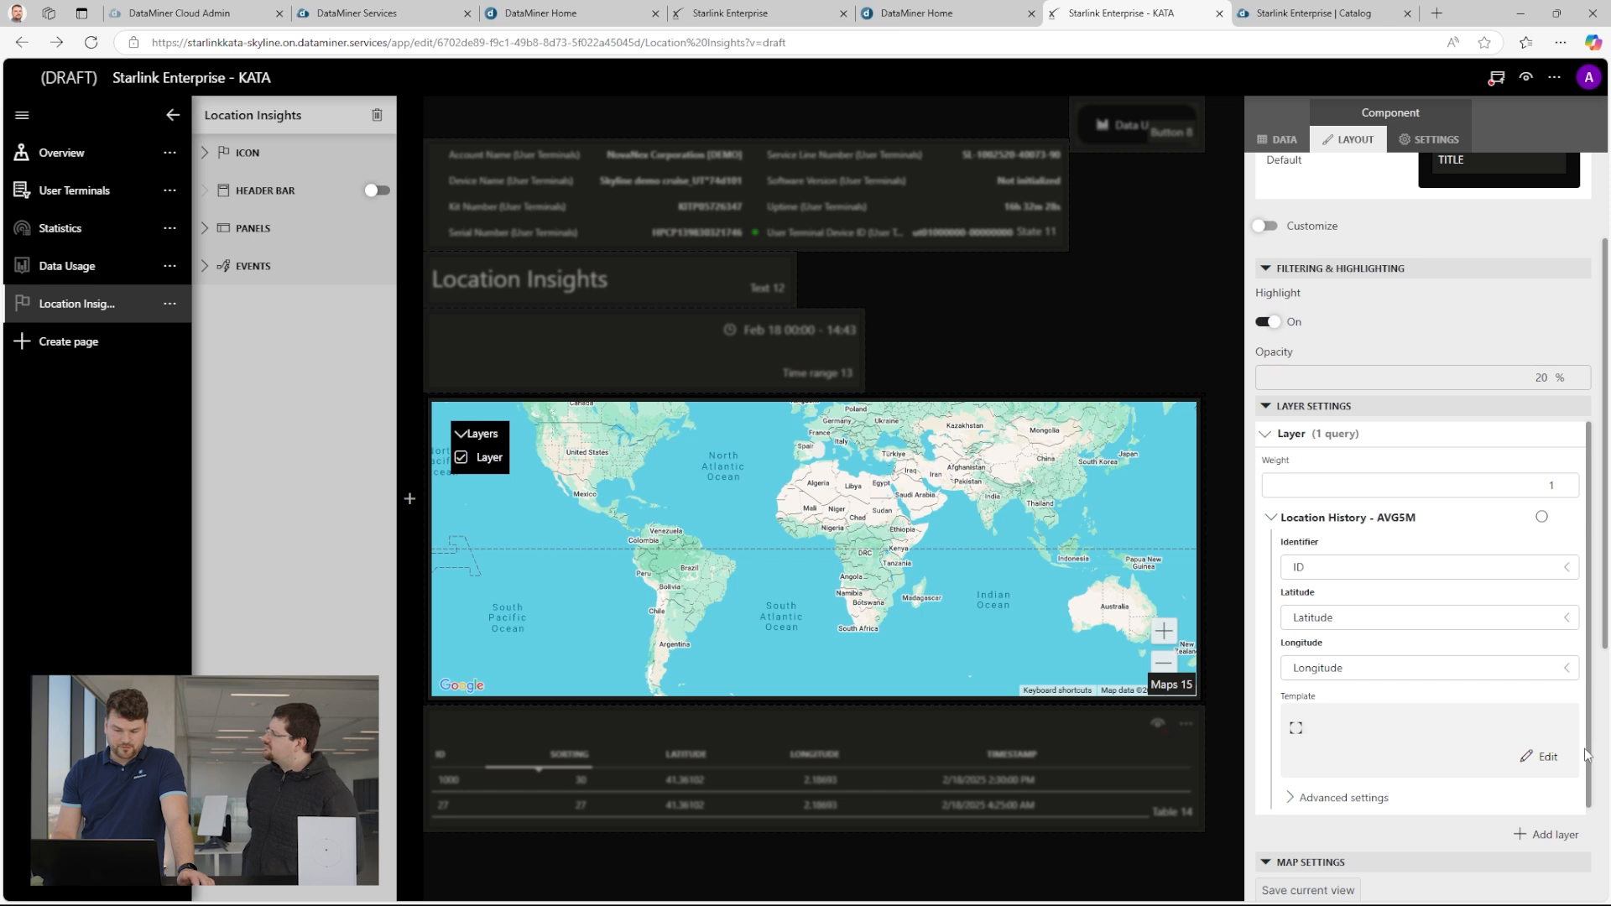
# Edit the layer's marker template and add a spiral icon on top of the ellipse.
pyautogui.click(1544, 758)
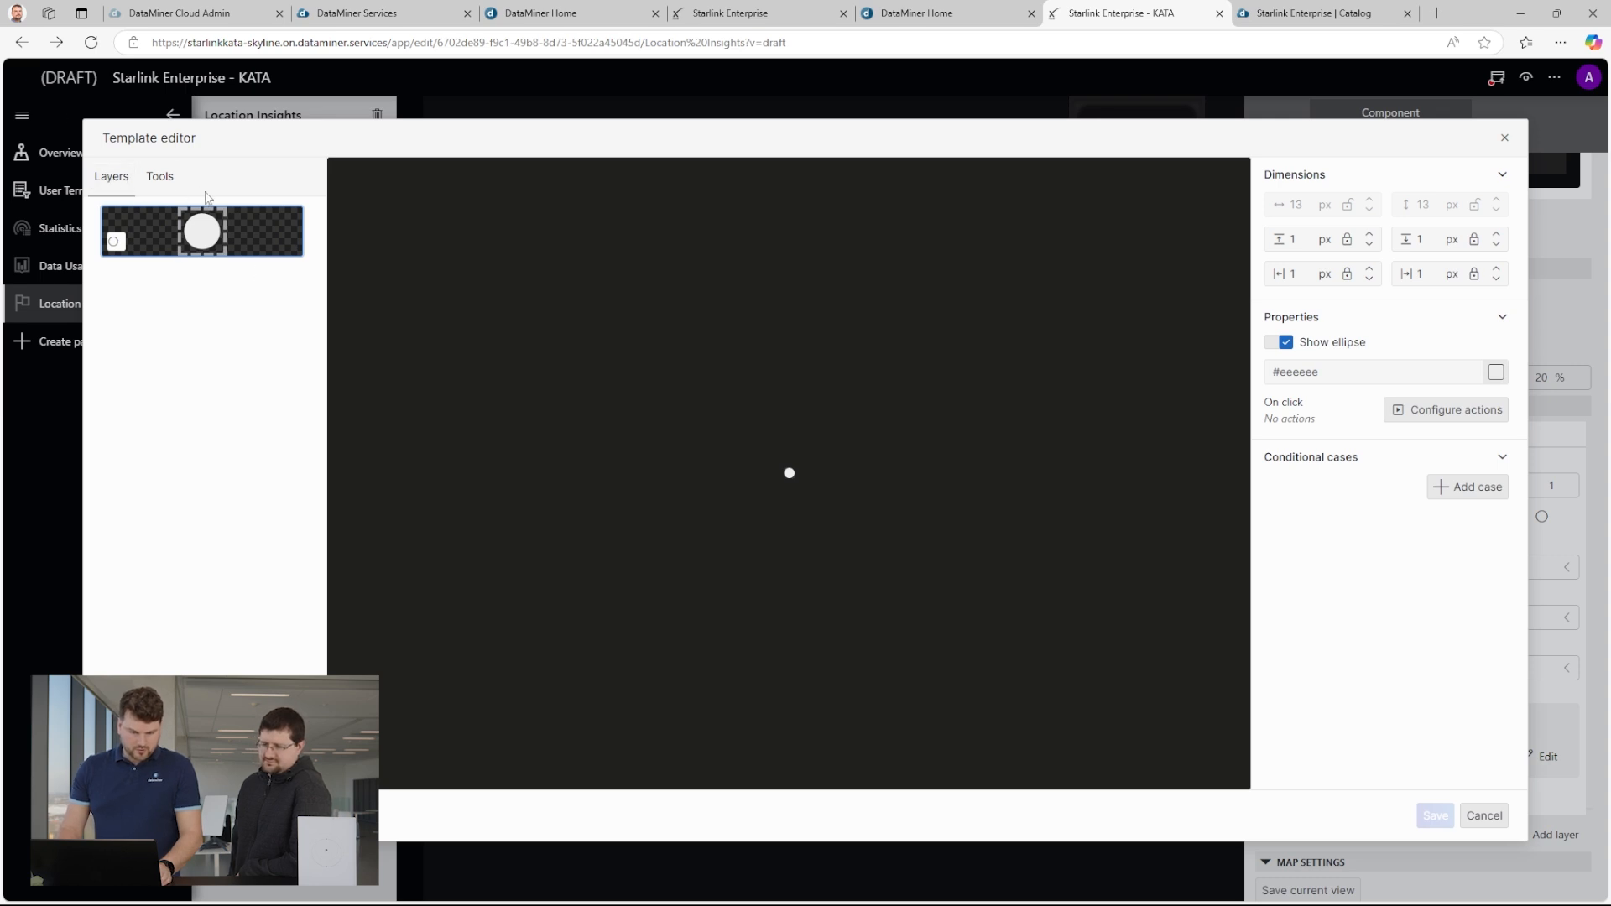
pyautogui.click(161, 177)
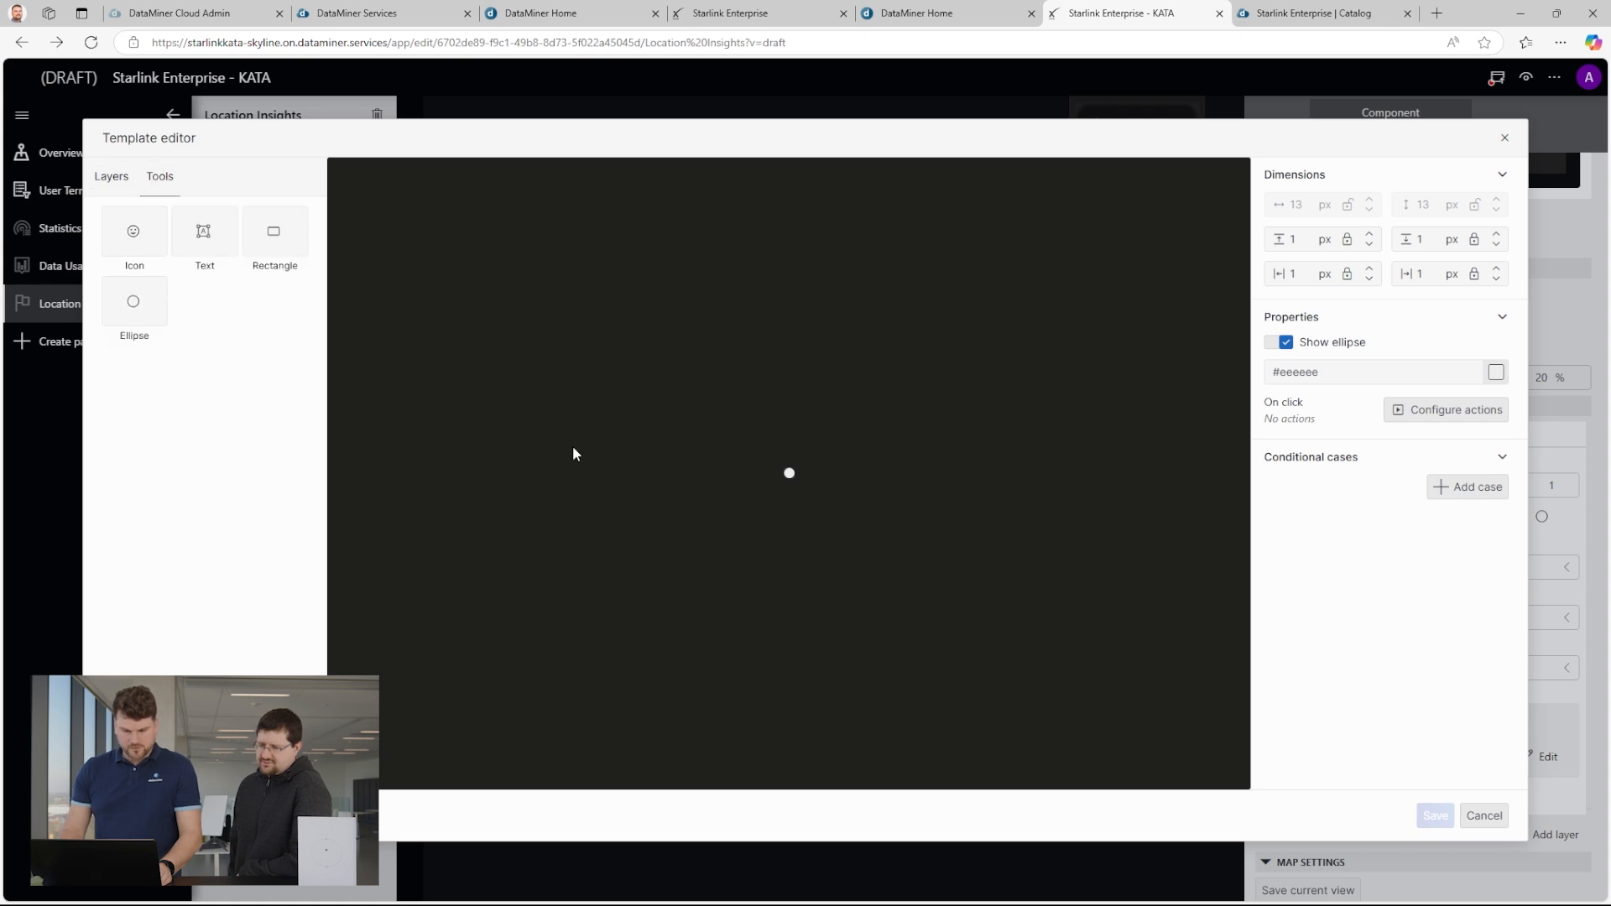
pyautogui.click(162, 242)
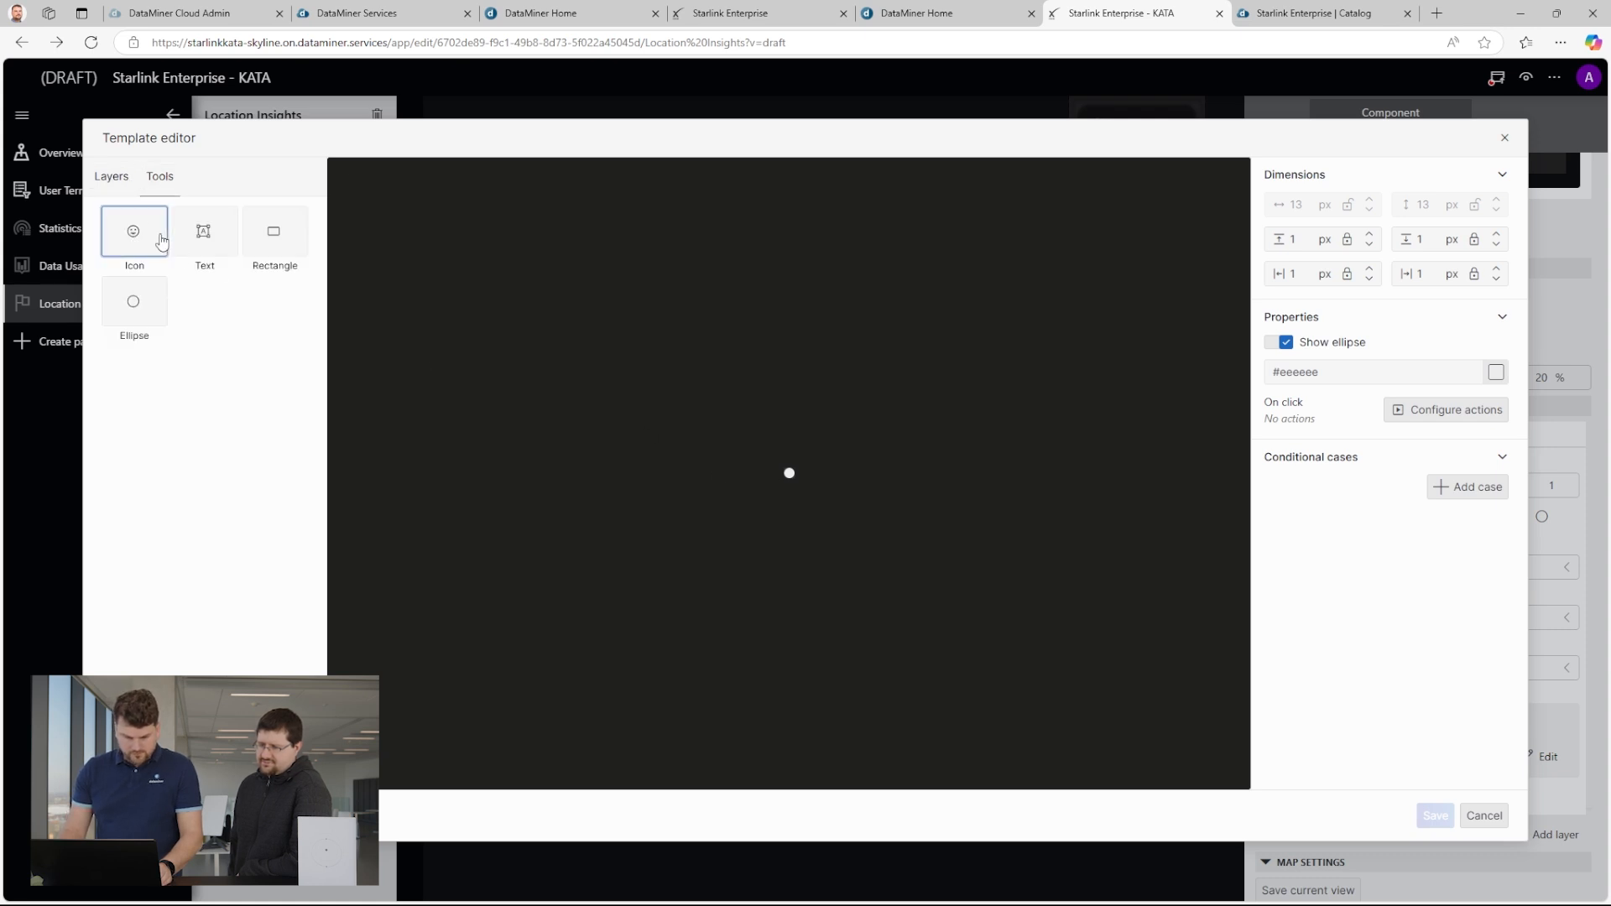
pyautogui.click(785, 469)
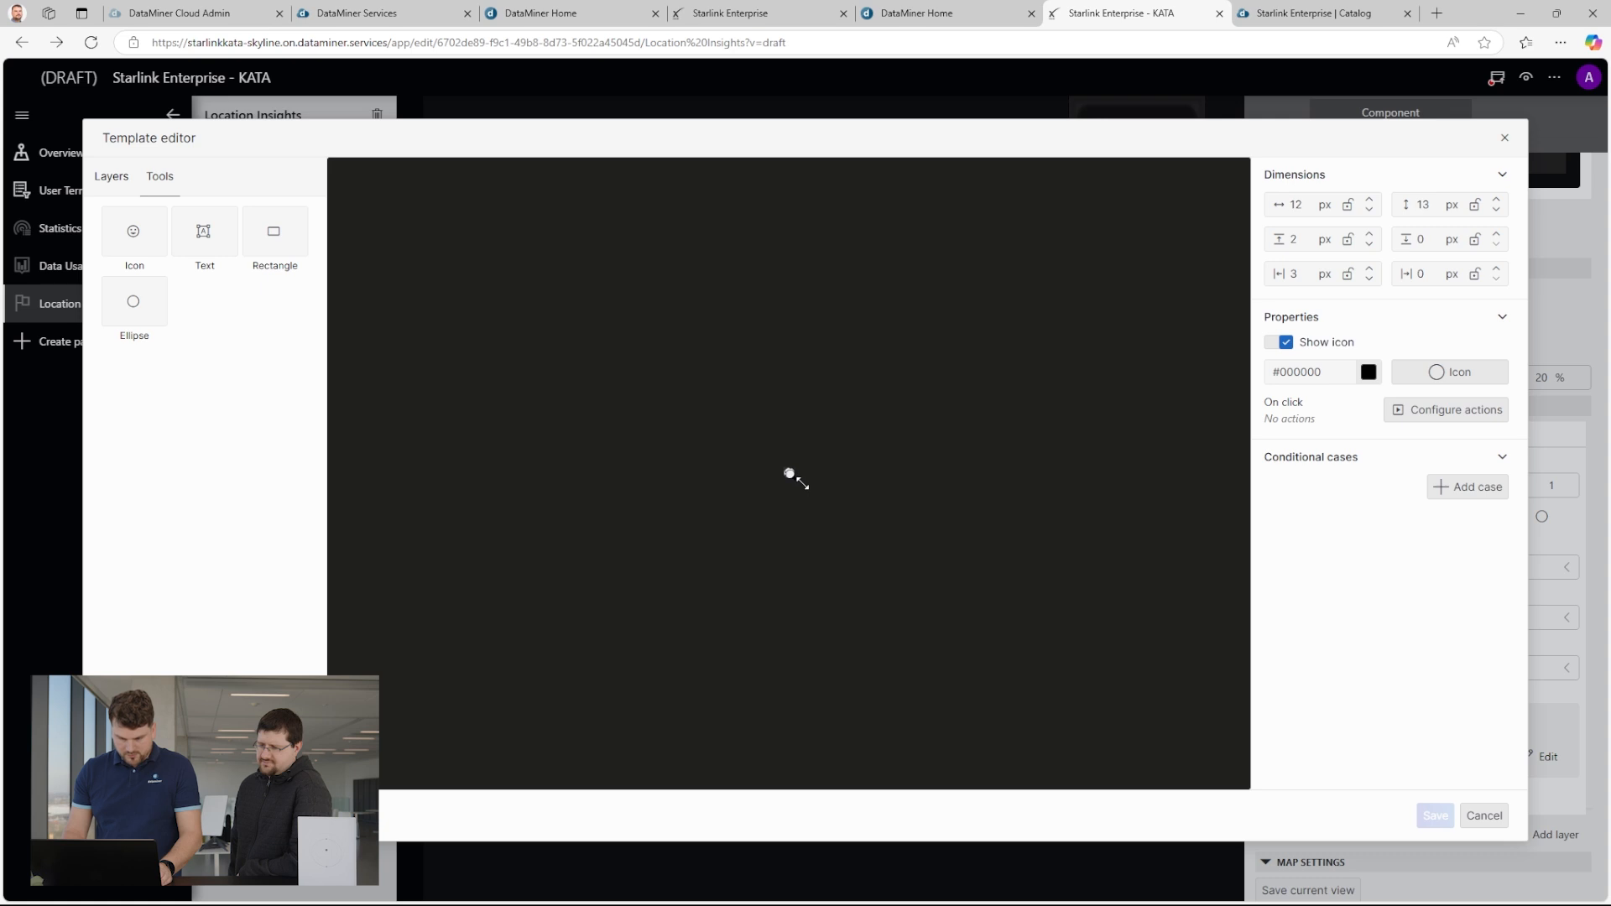
pyautogui.click(1473, 382)
pyautogui.write('spir')
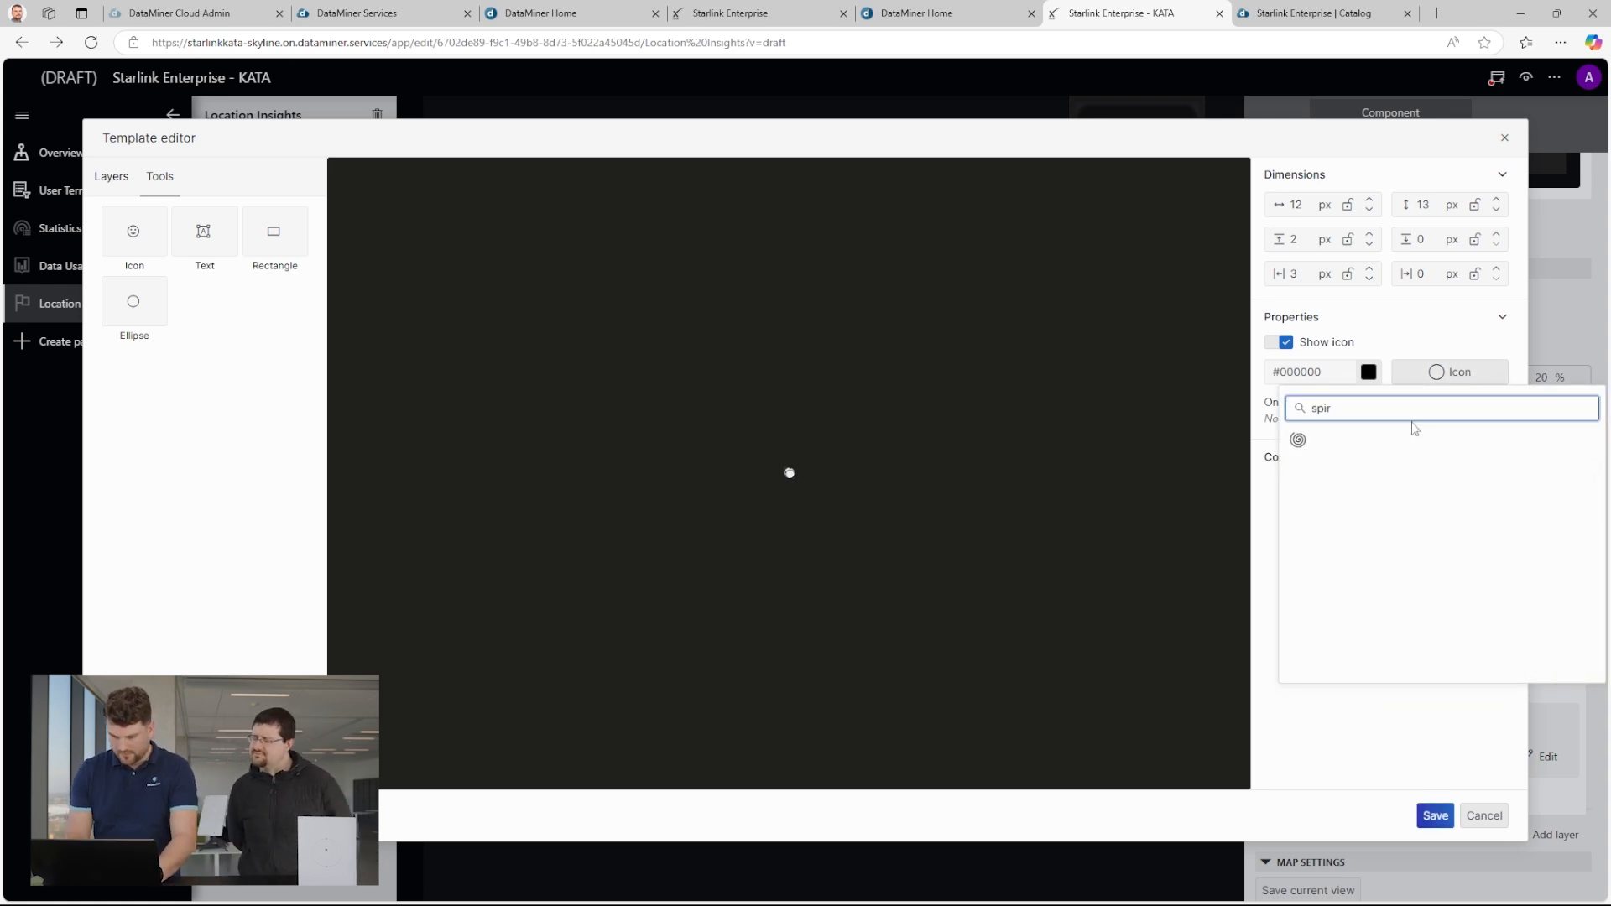
pyautogui.click(1299, 440)
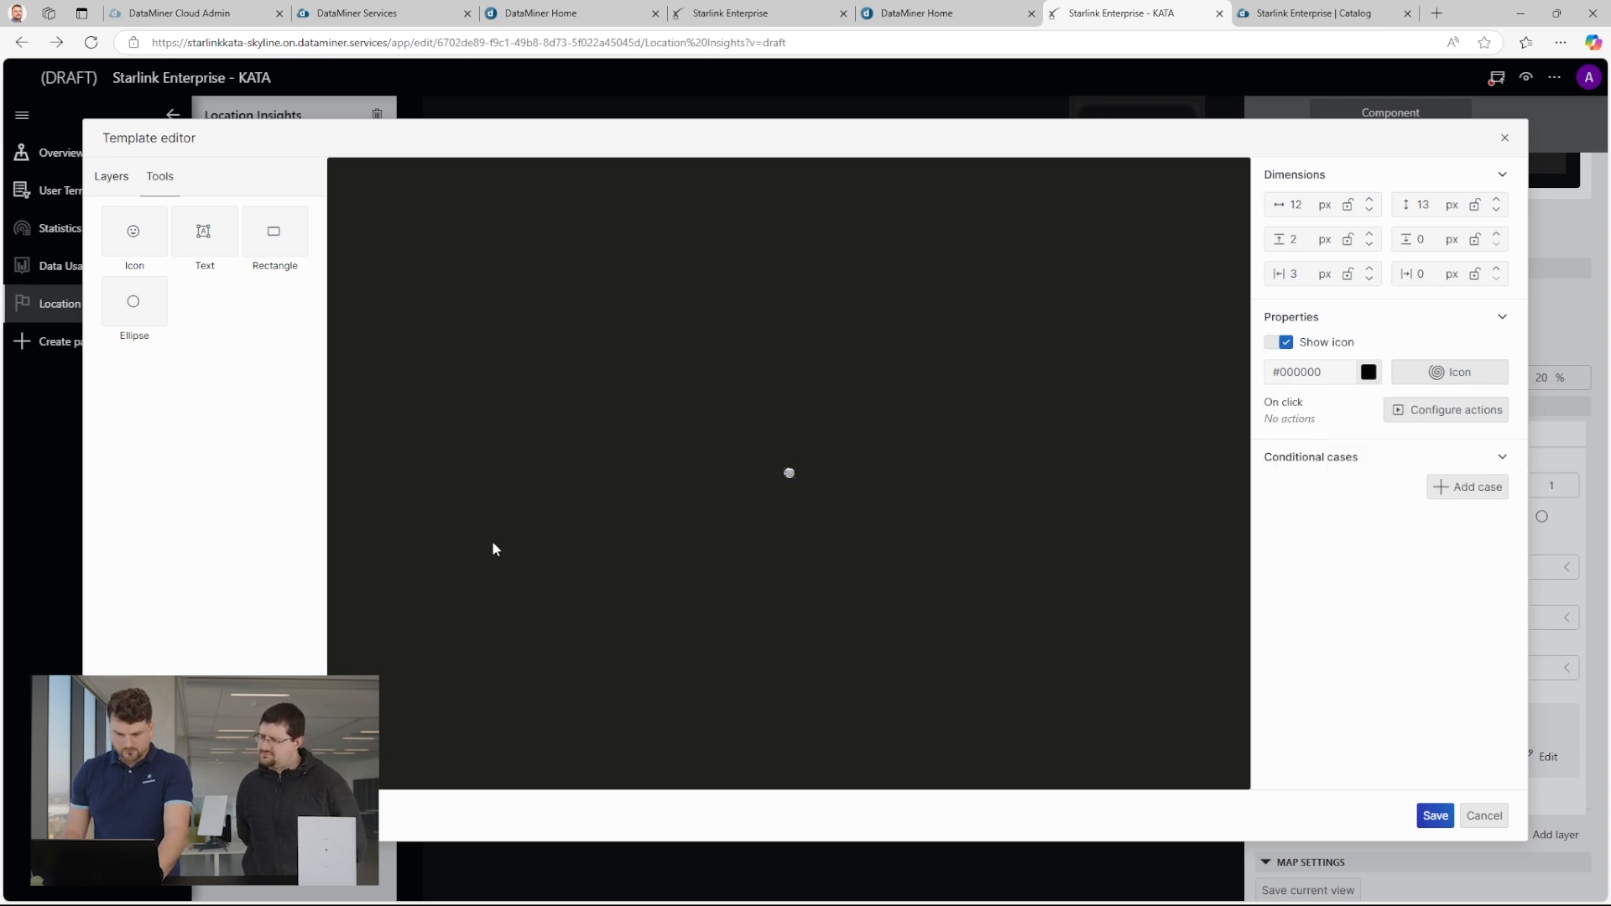
# Set the spiral icon's width and height to 15 px.
pyautogui.click(1370, 201)
pyautogui.click(1496, 200)
pyautogui.click(1496, 200)
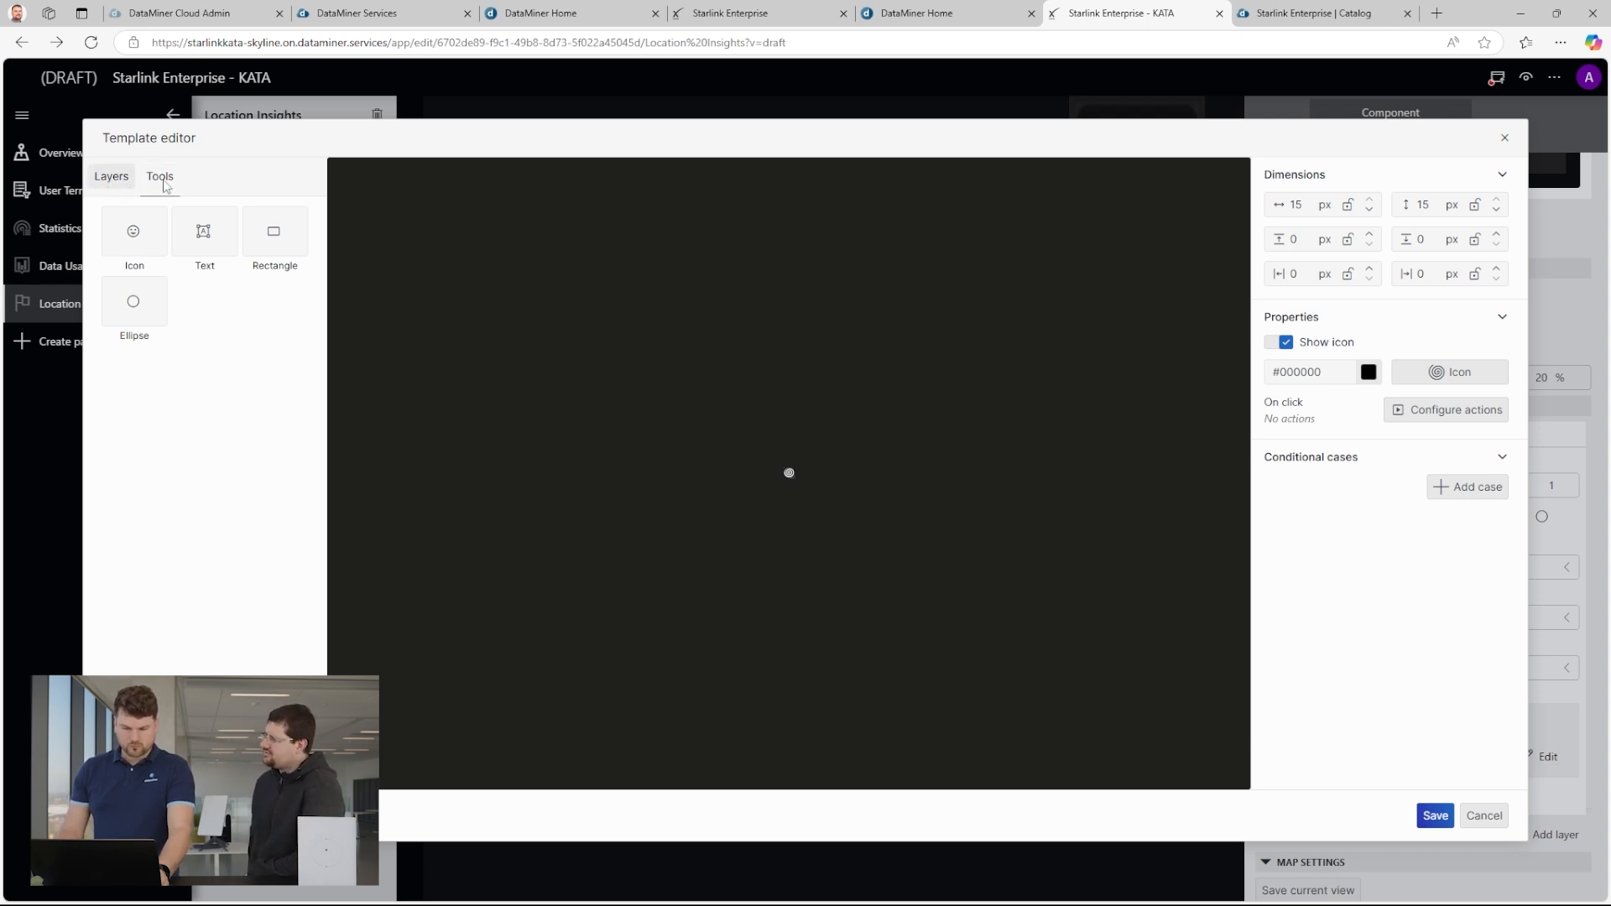
# Change the marker ellipse's colour to the theme blue #37A8EE.
pyautogui.click(112, 177)
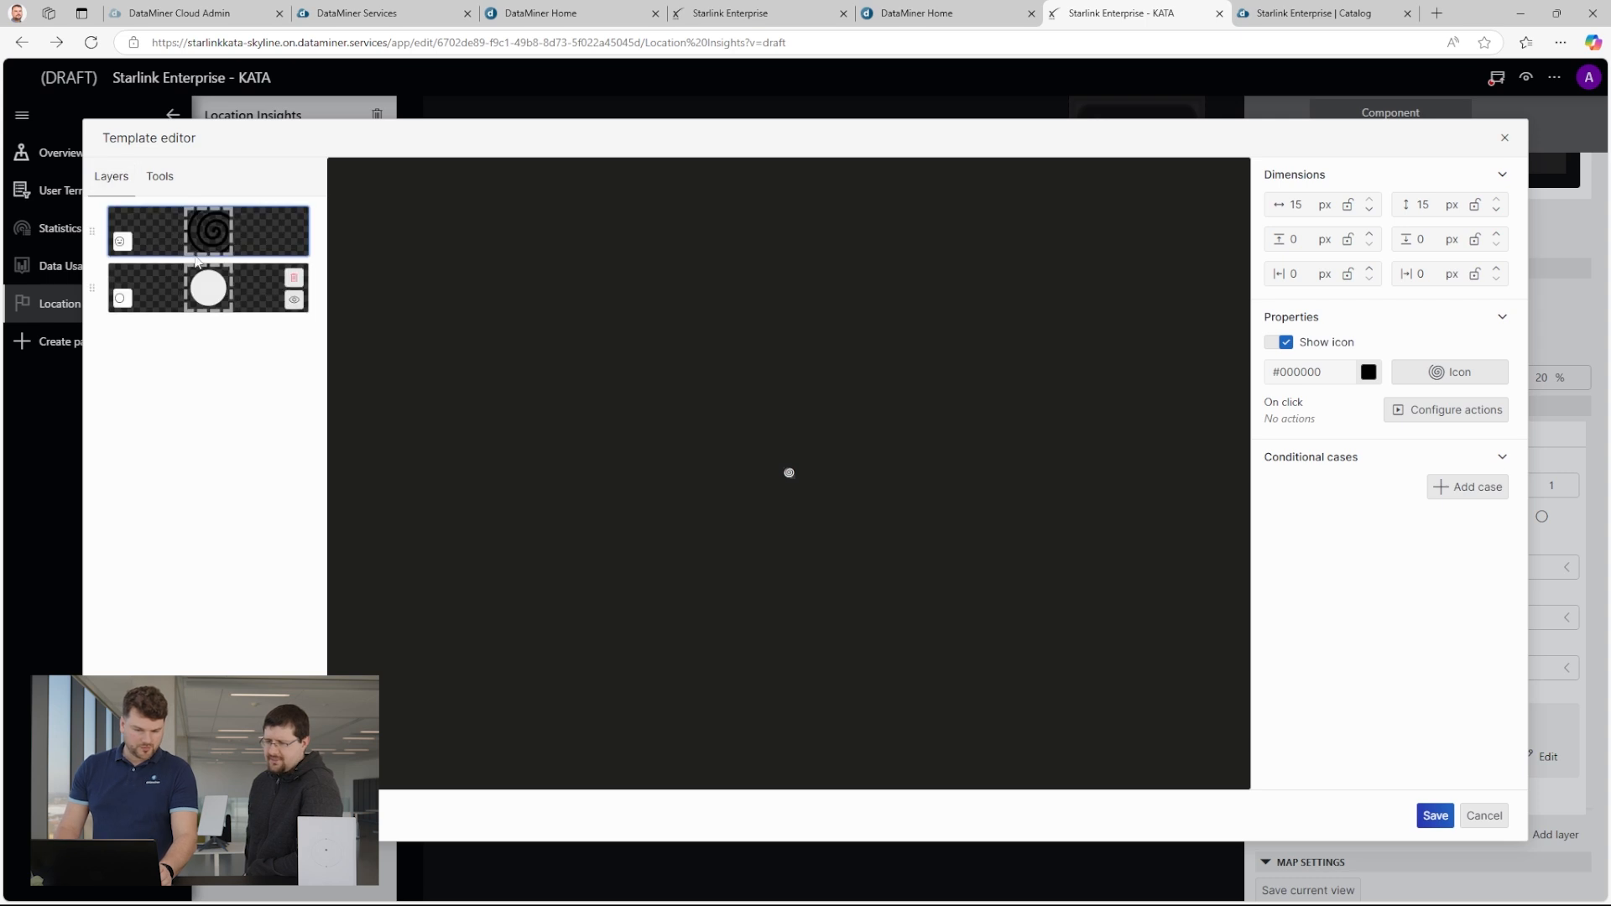
pyautogui.click(205, 299)
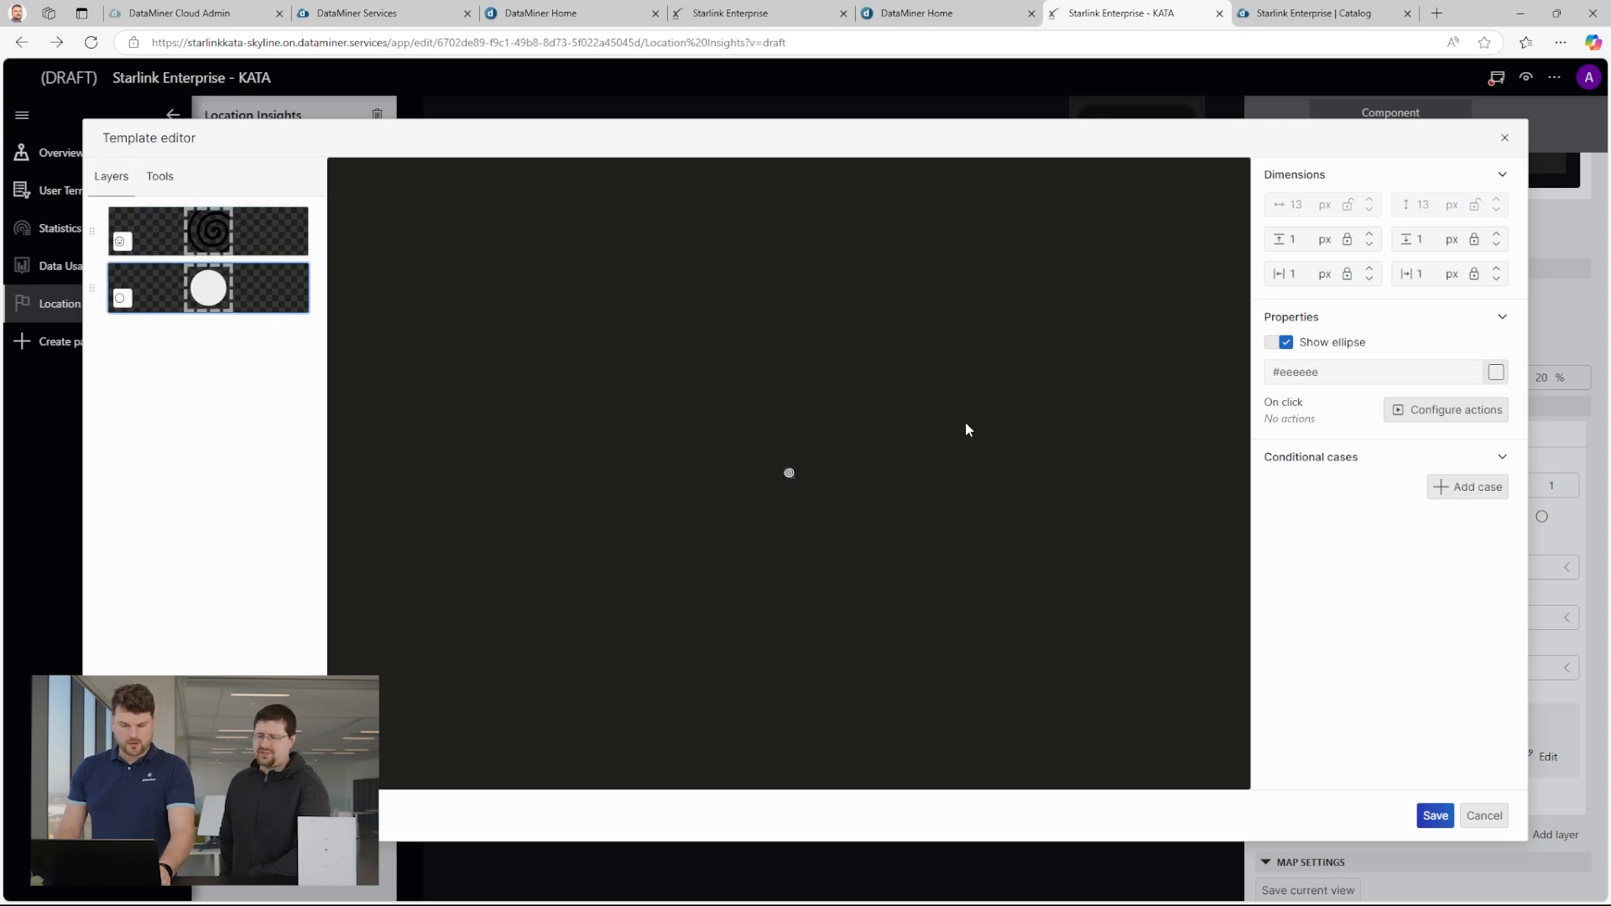
pyautogui.click(1497, 375)
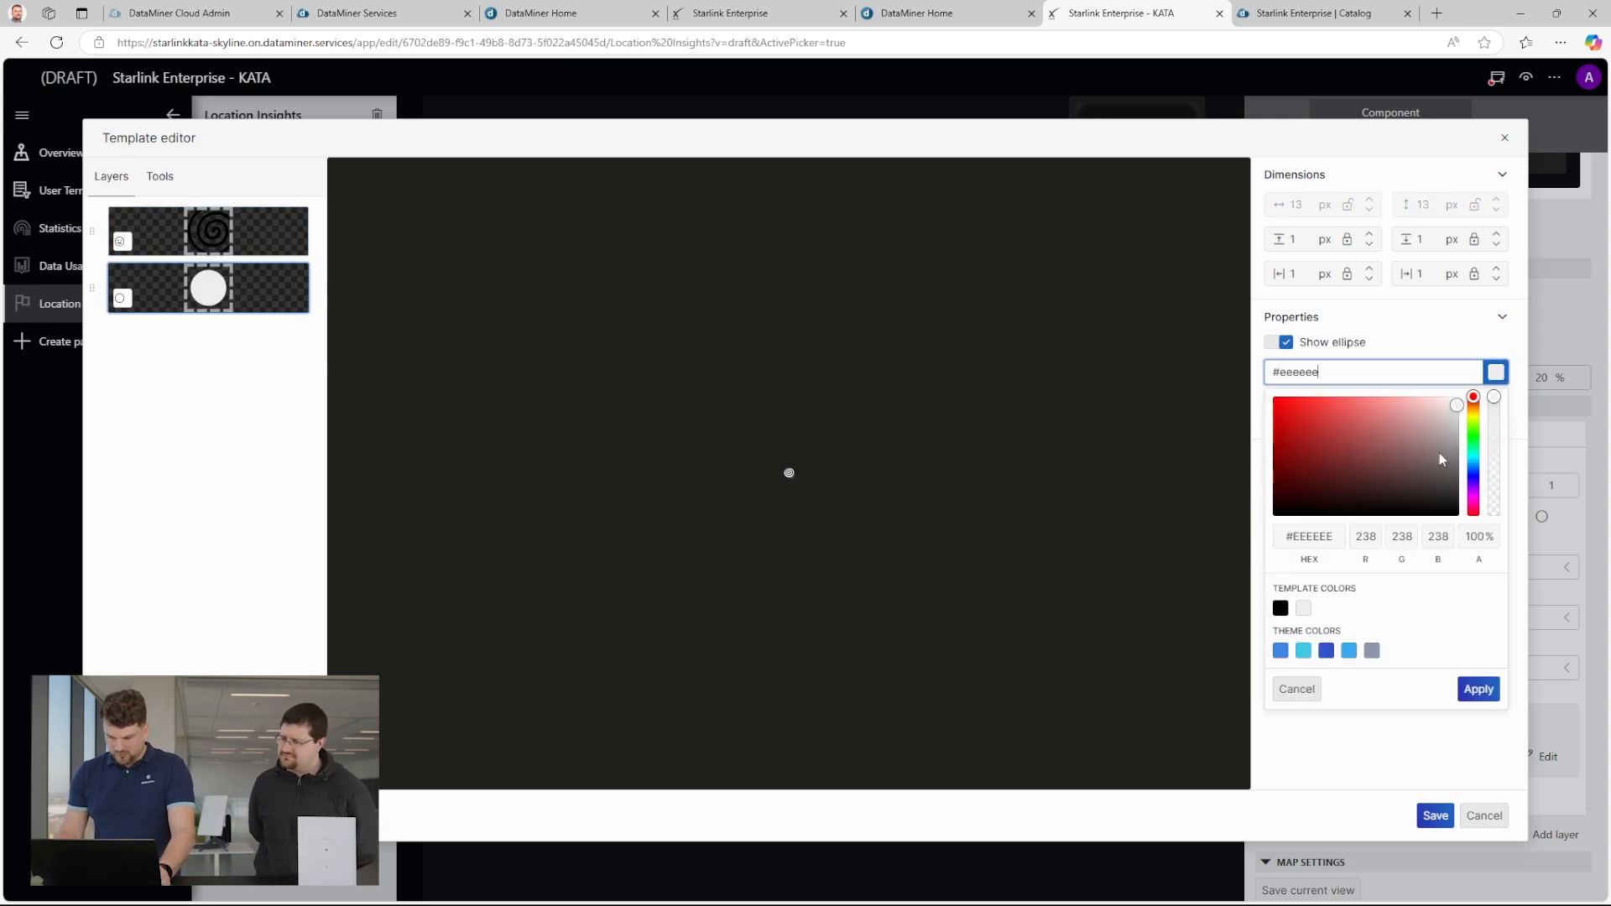
pyautogui.click(1349, 651)
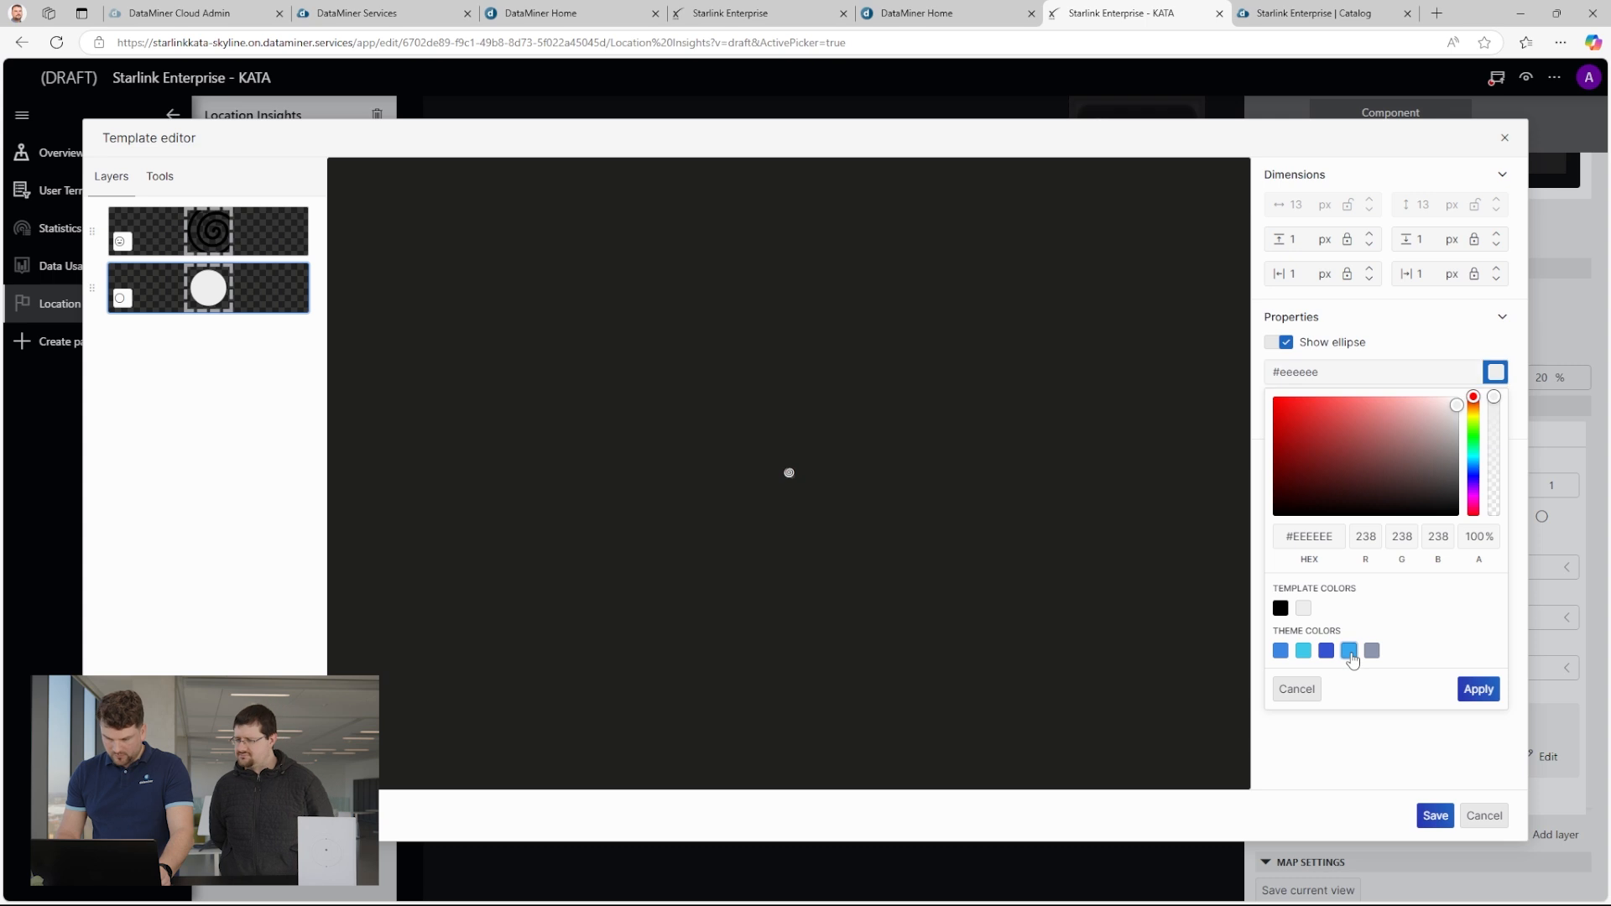
pyautogui.click(1477, 689)
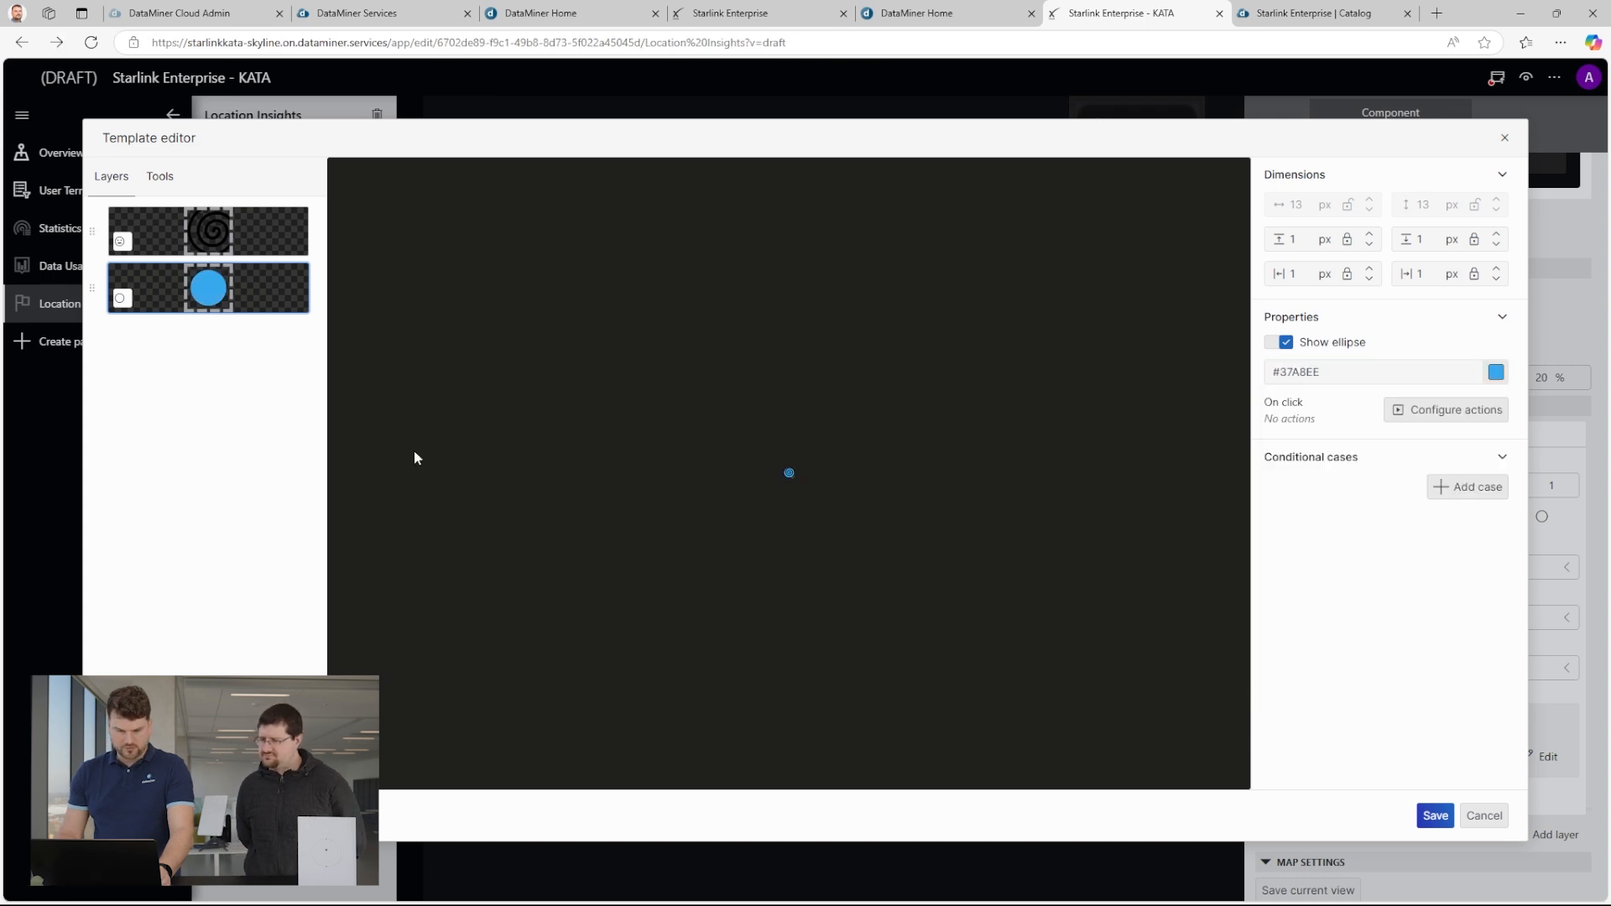
# Keep the spiral icon's colour at black #000000 and save the marker template.
pyautogui.click(211, 238)
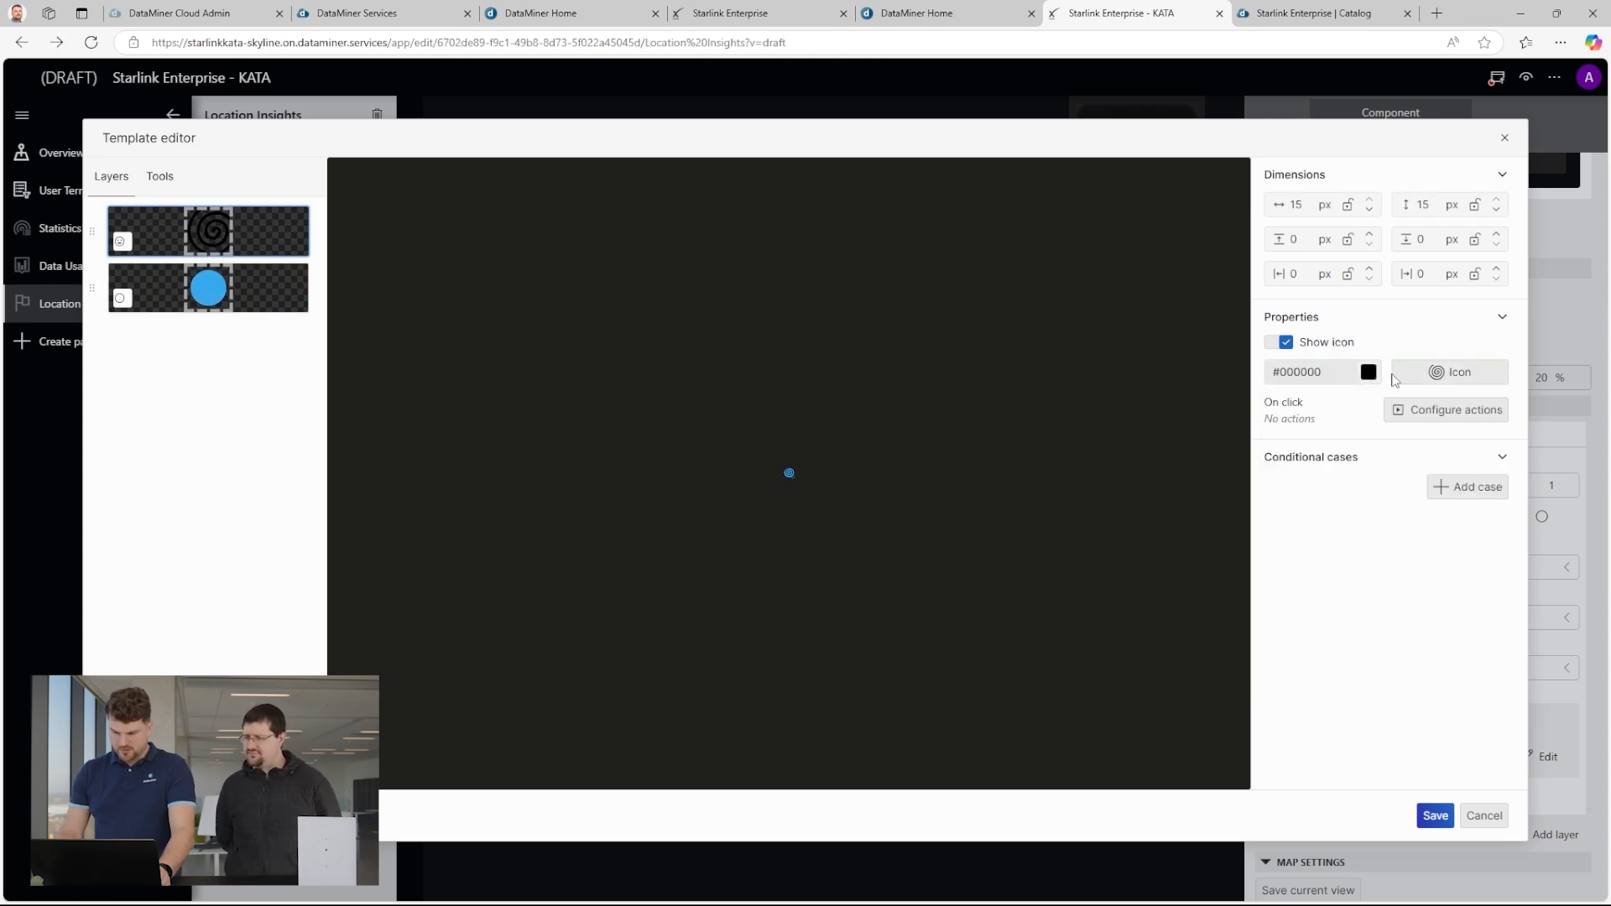
pyautogui.click(1369, 372)
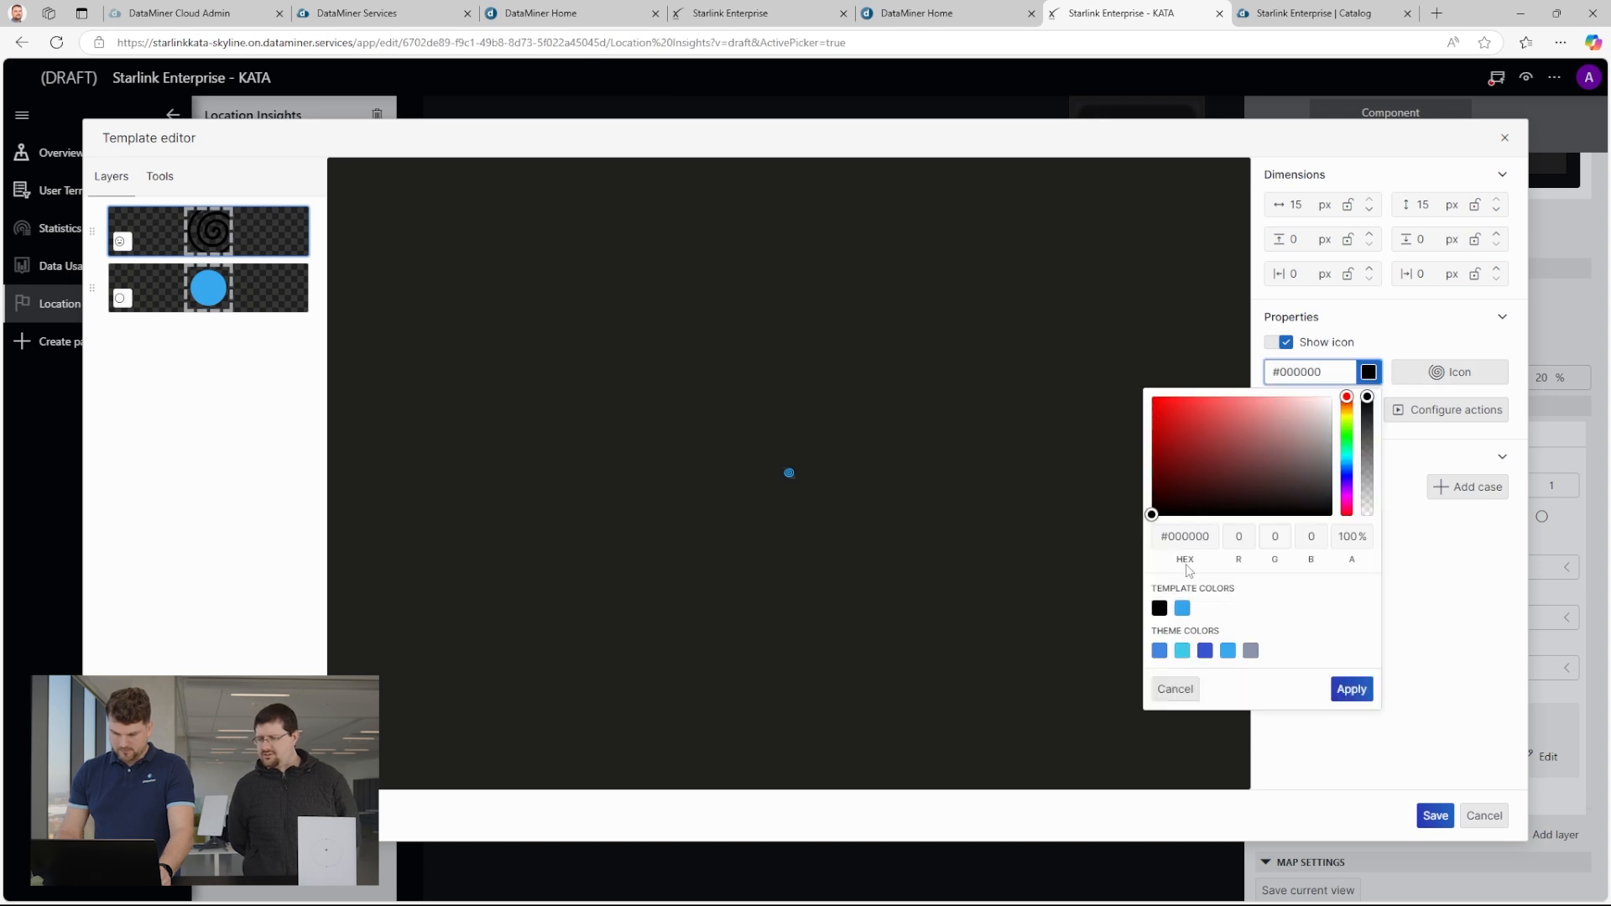
pyautogui.click(1350, 689)
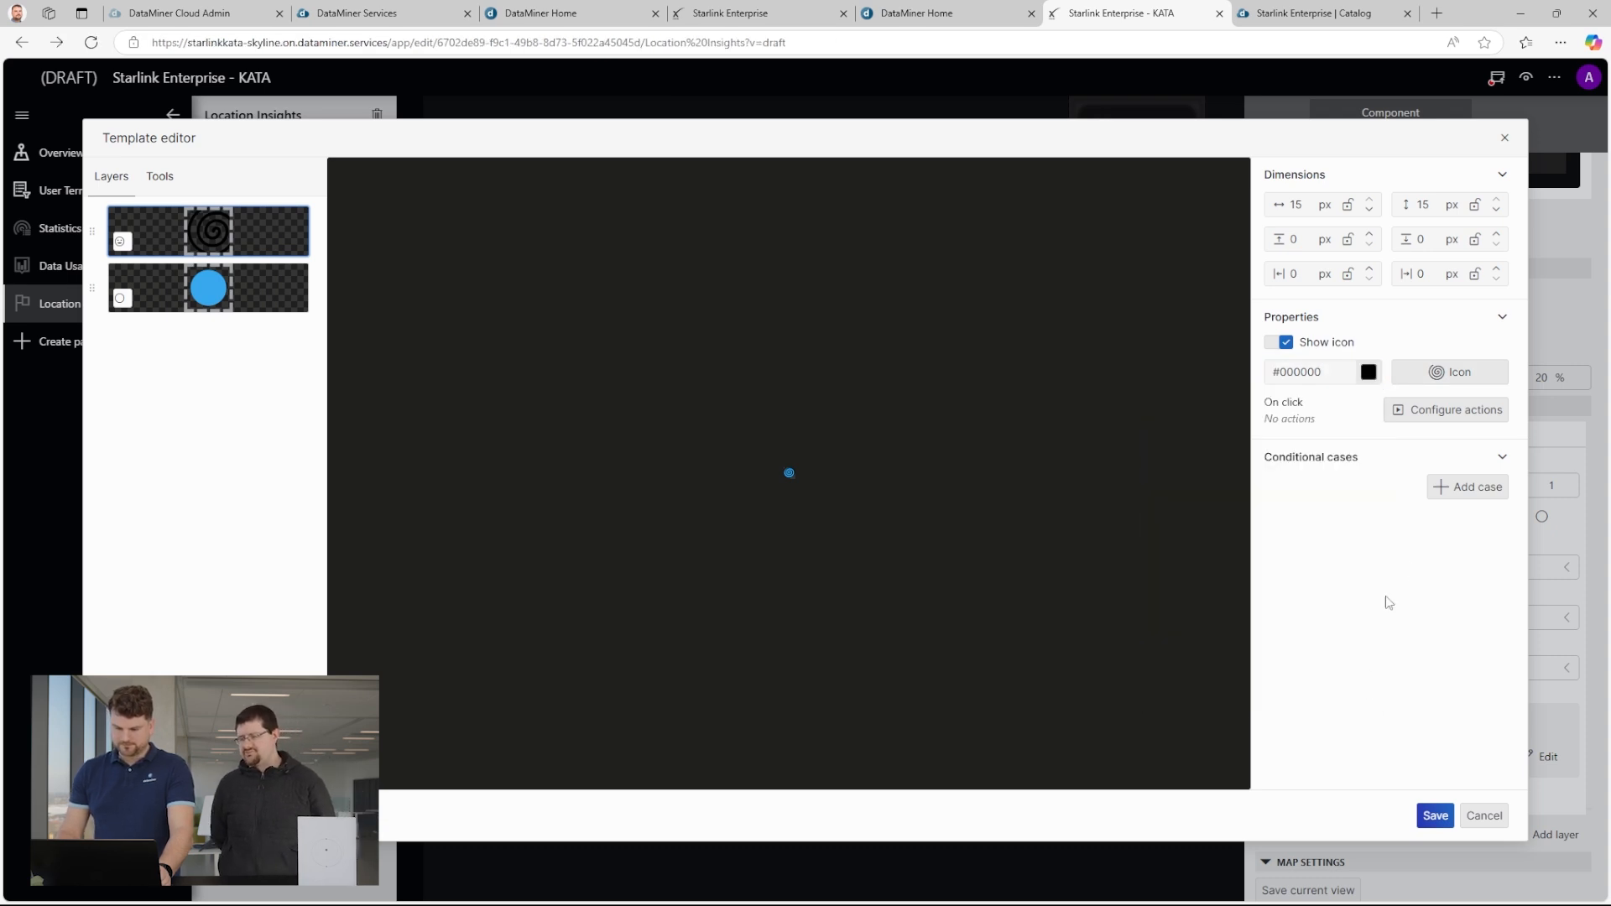
pyautogui.click(1436, 816)
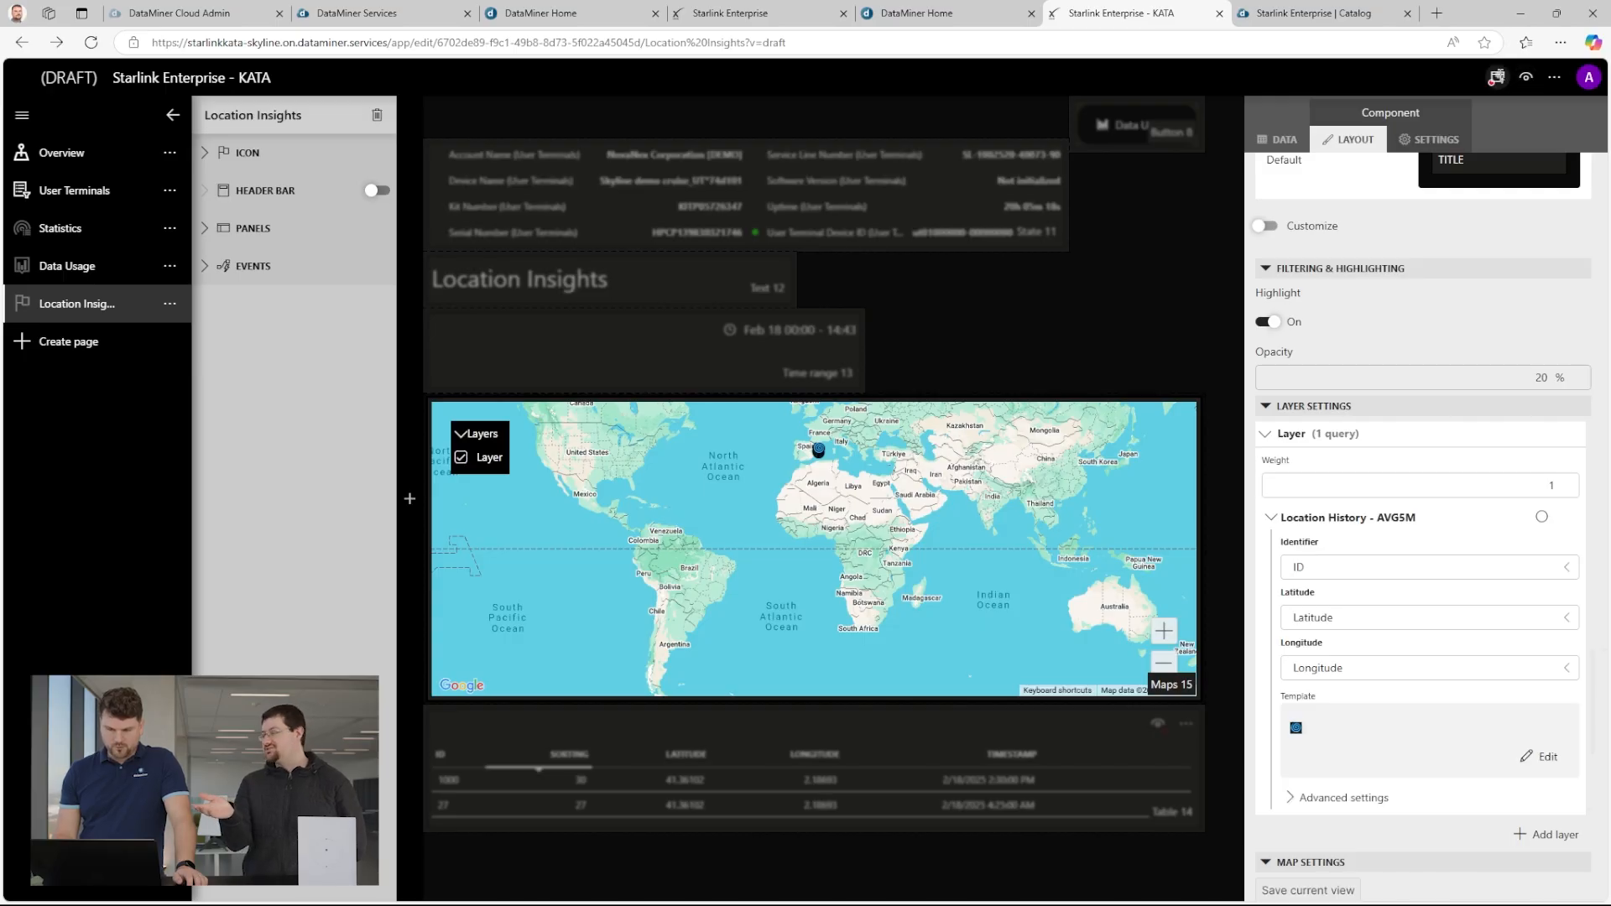
# Publish the app draft and show the published app's version history.
pyautogui.click(1496, 77)
pyautogui.click(810, 609)
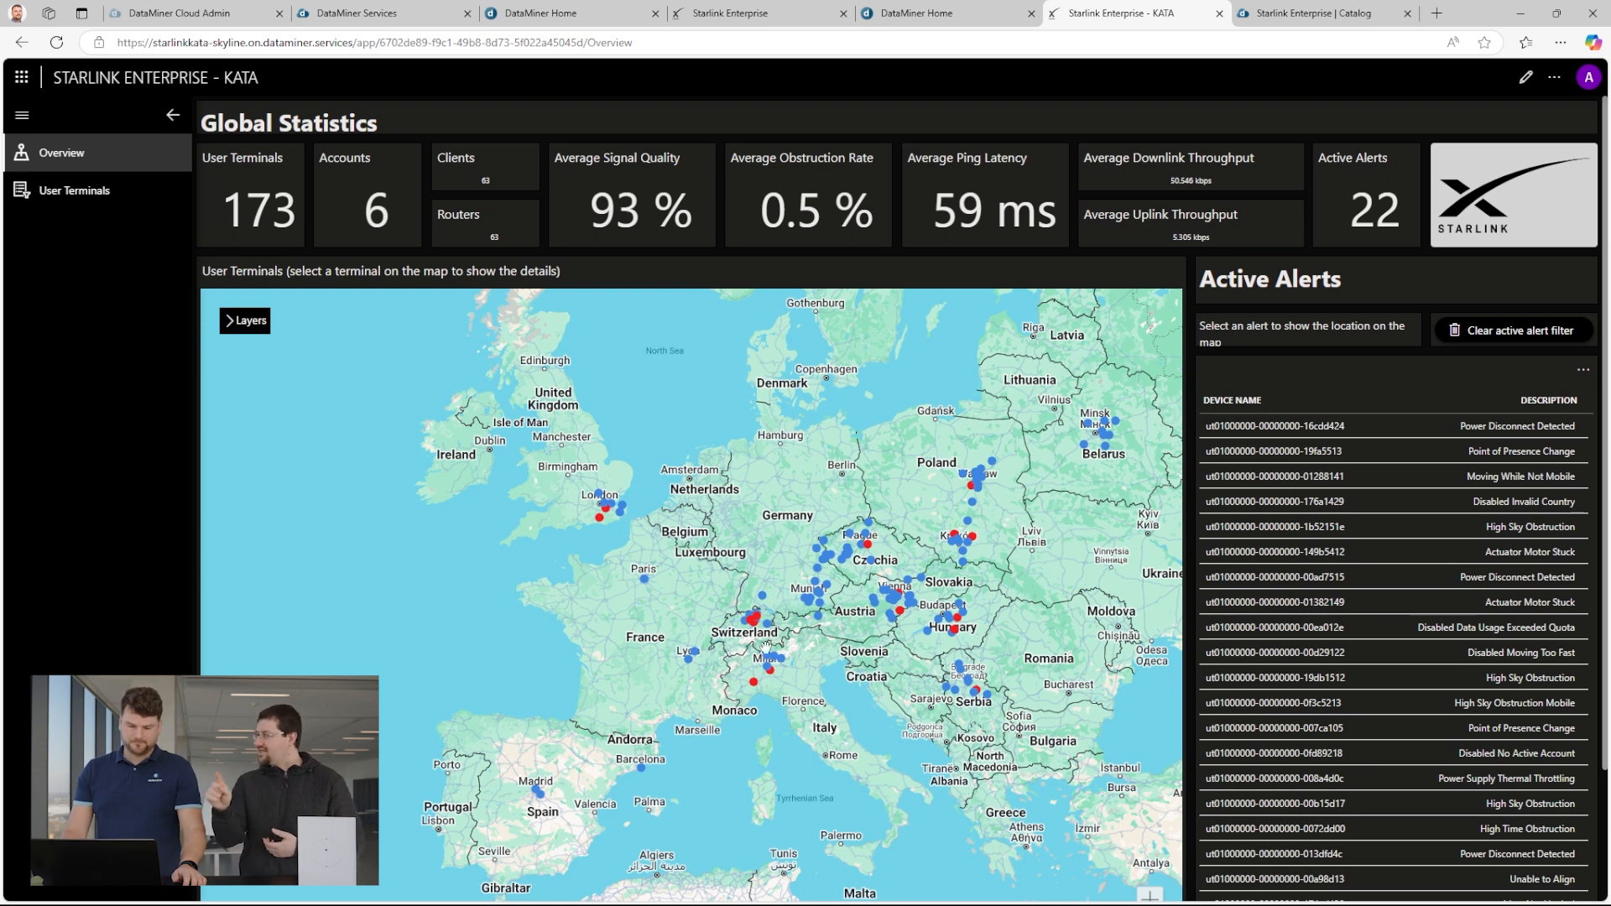
pyautogui.scroll(5, 638, 794)
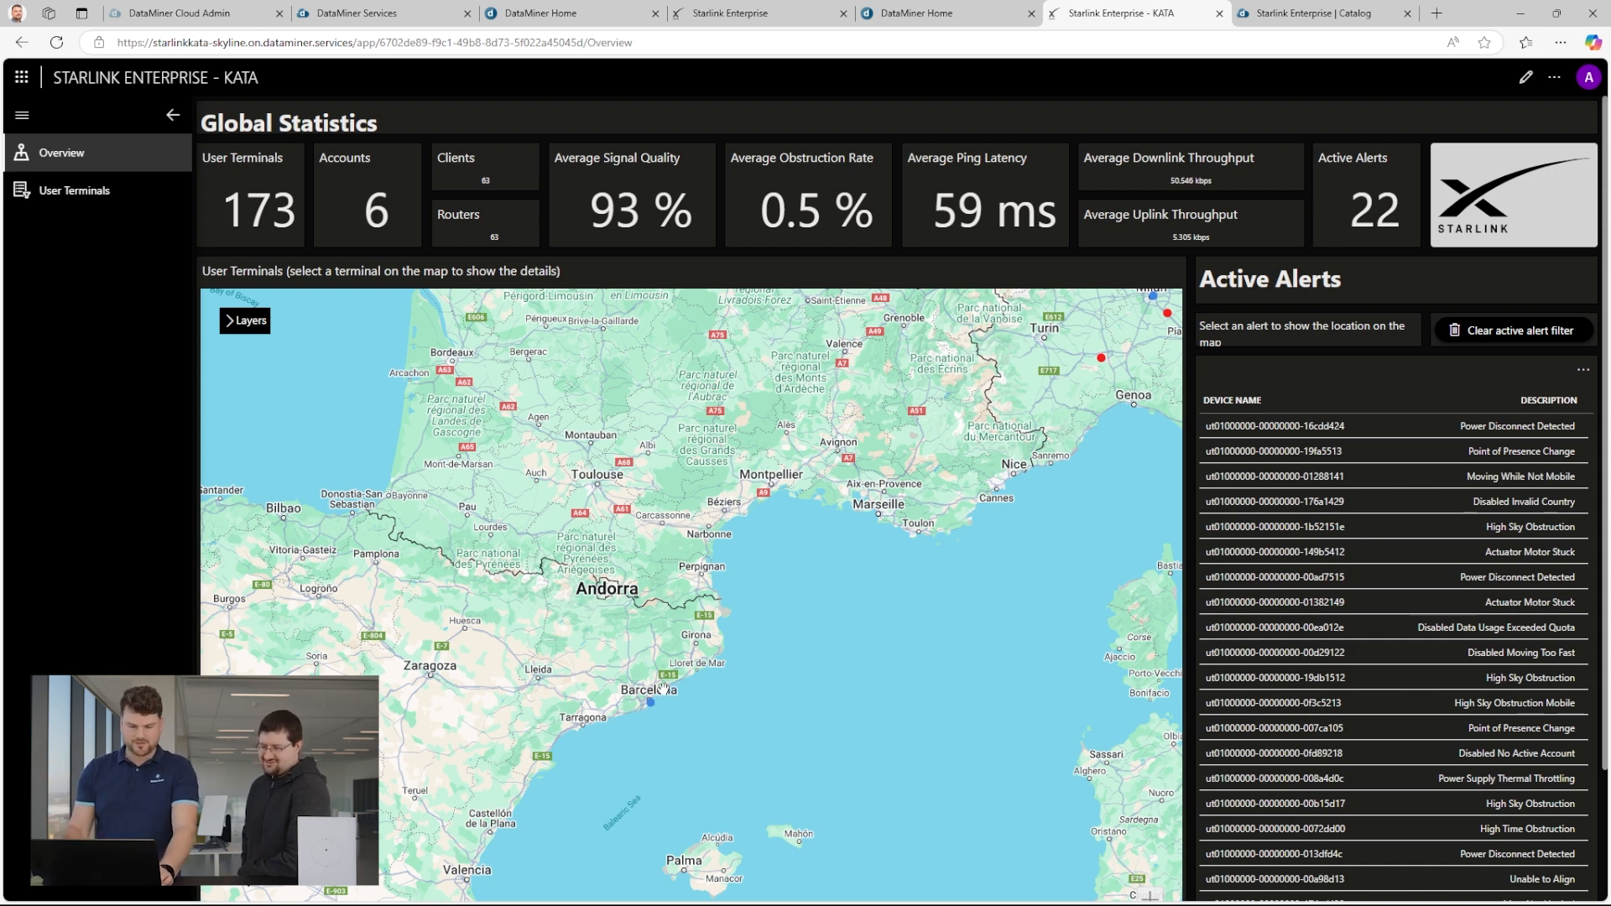
pyautogui.click(1554, 77)
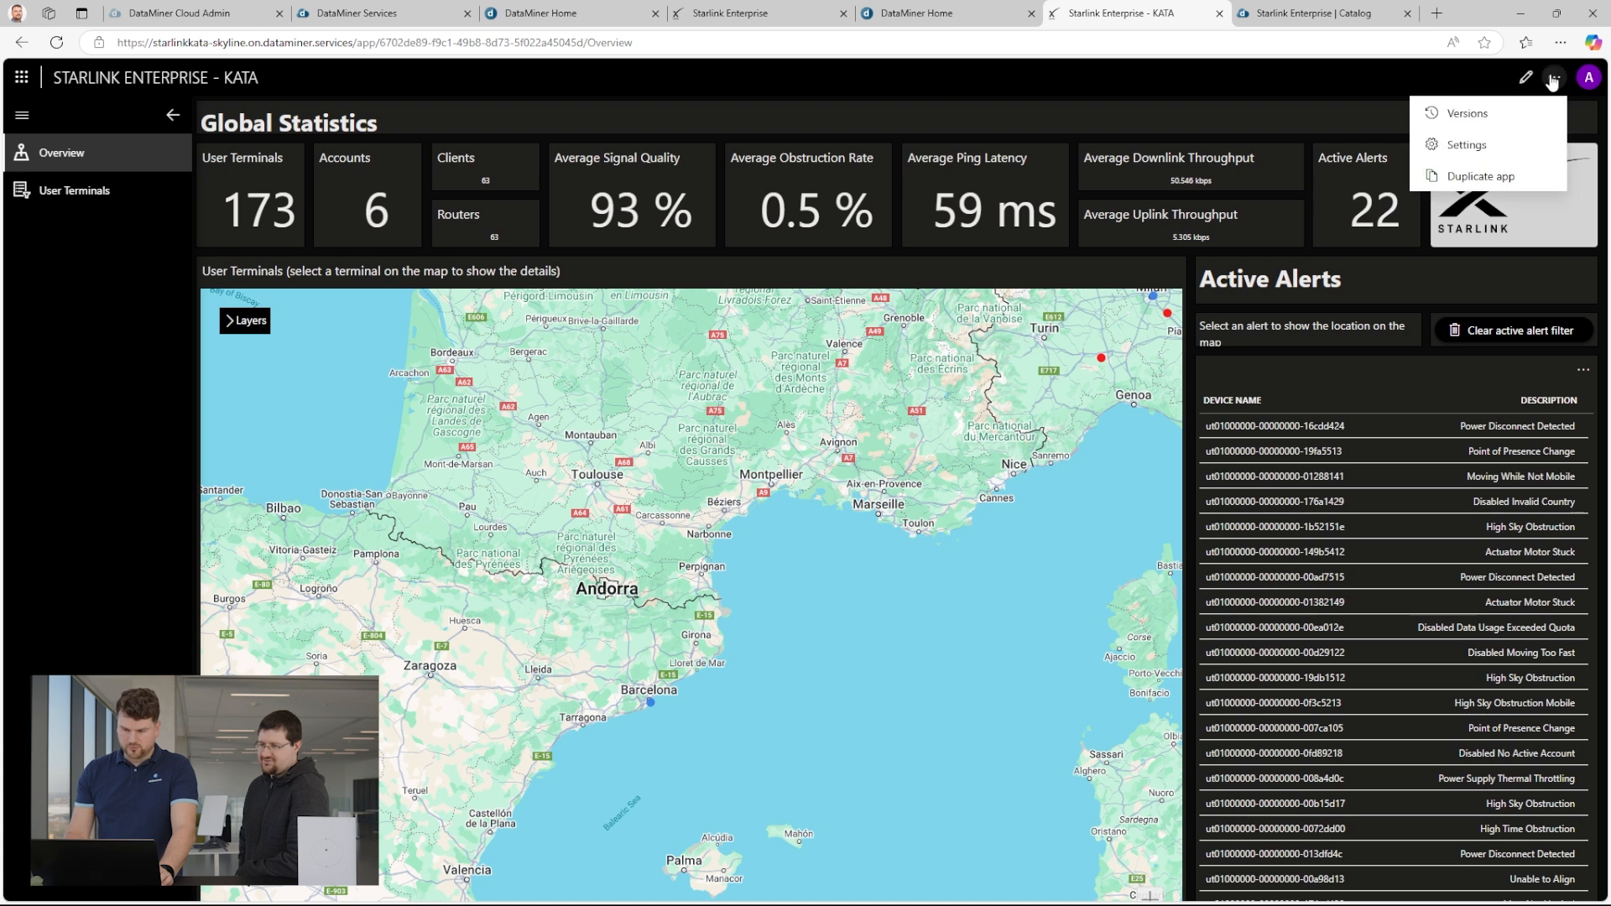
pyautogui.click(1497, 114)
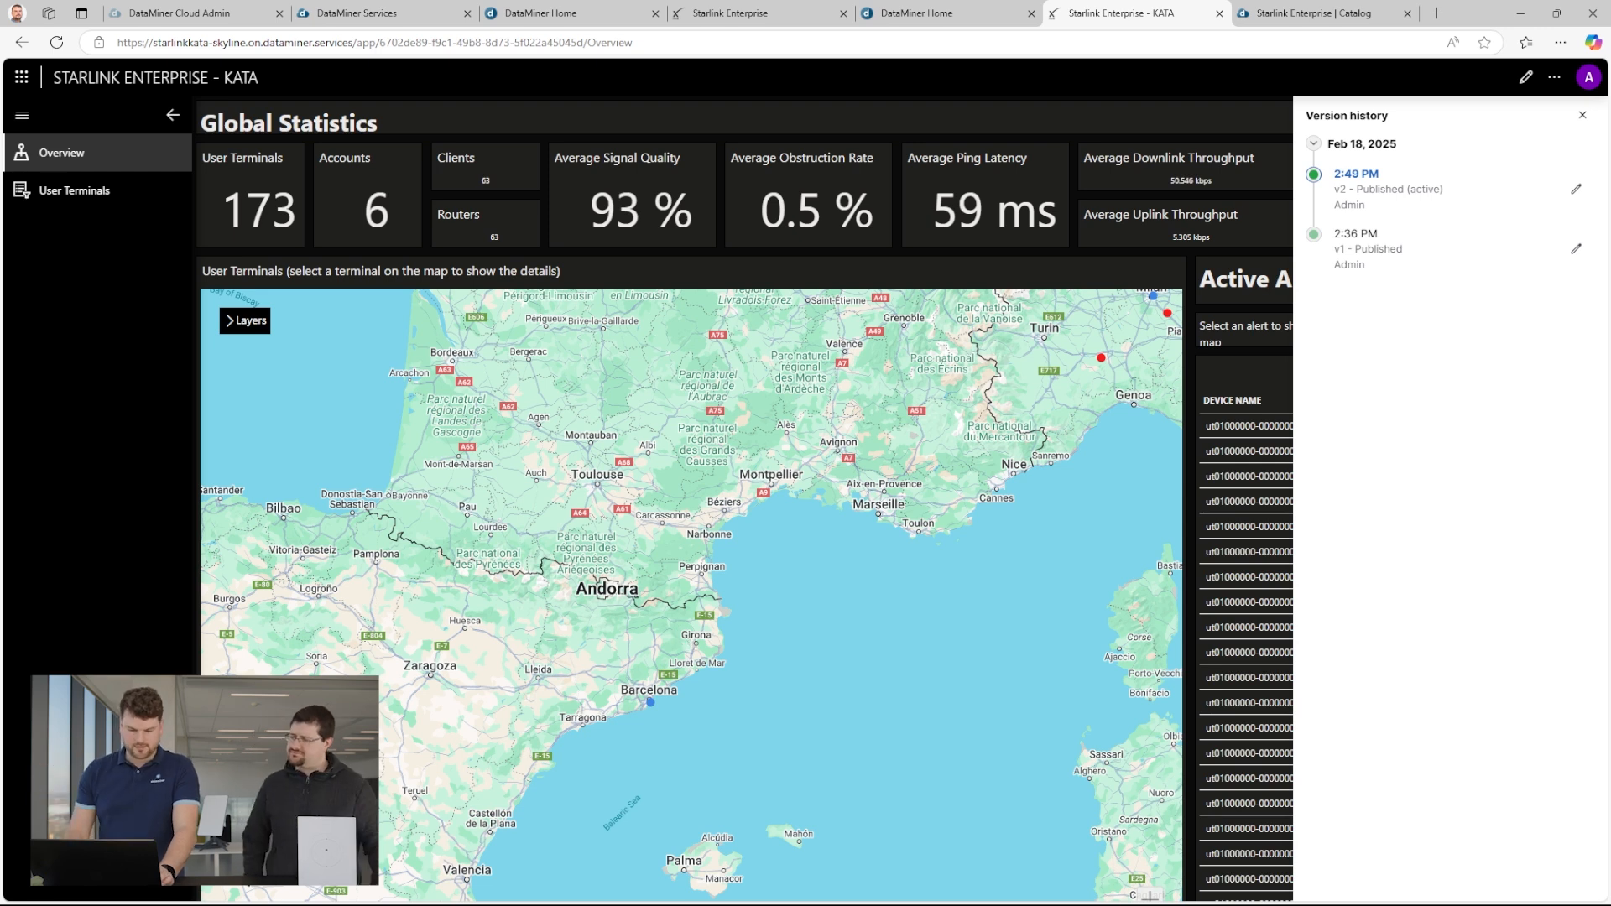
# Open Location Insights for the terminal near Barcelona, closing the version history, and examine its location markers on the map.
pyautogui.click(651, 705)
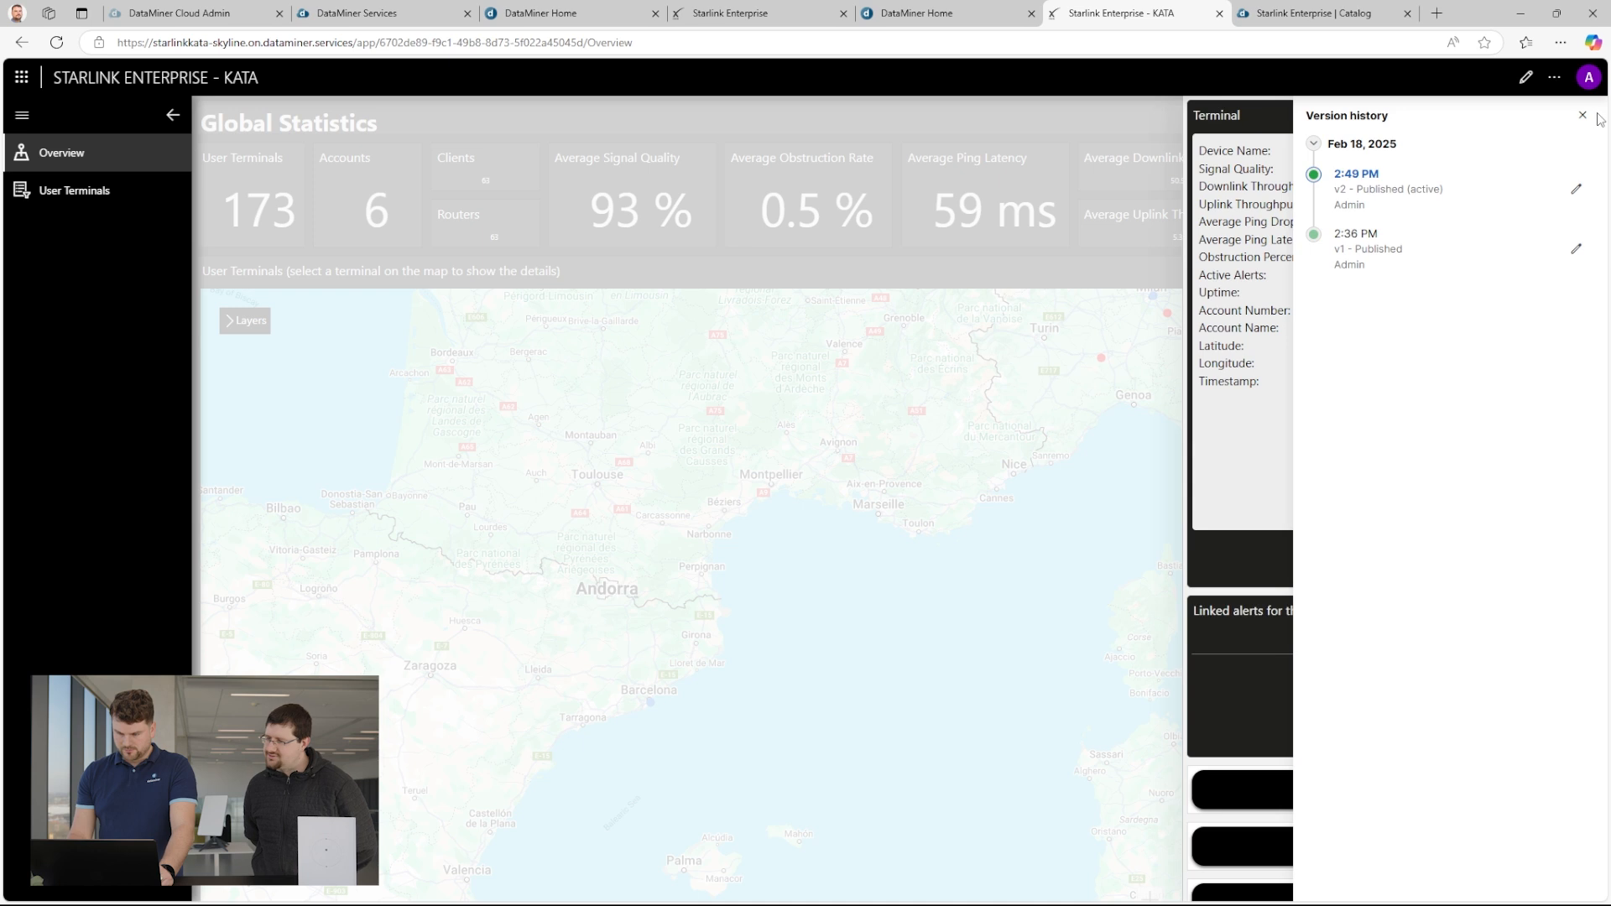
pyautogui.click(1583, 115)
pyautogui.scroll(-1, 1395, 852)
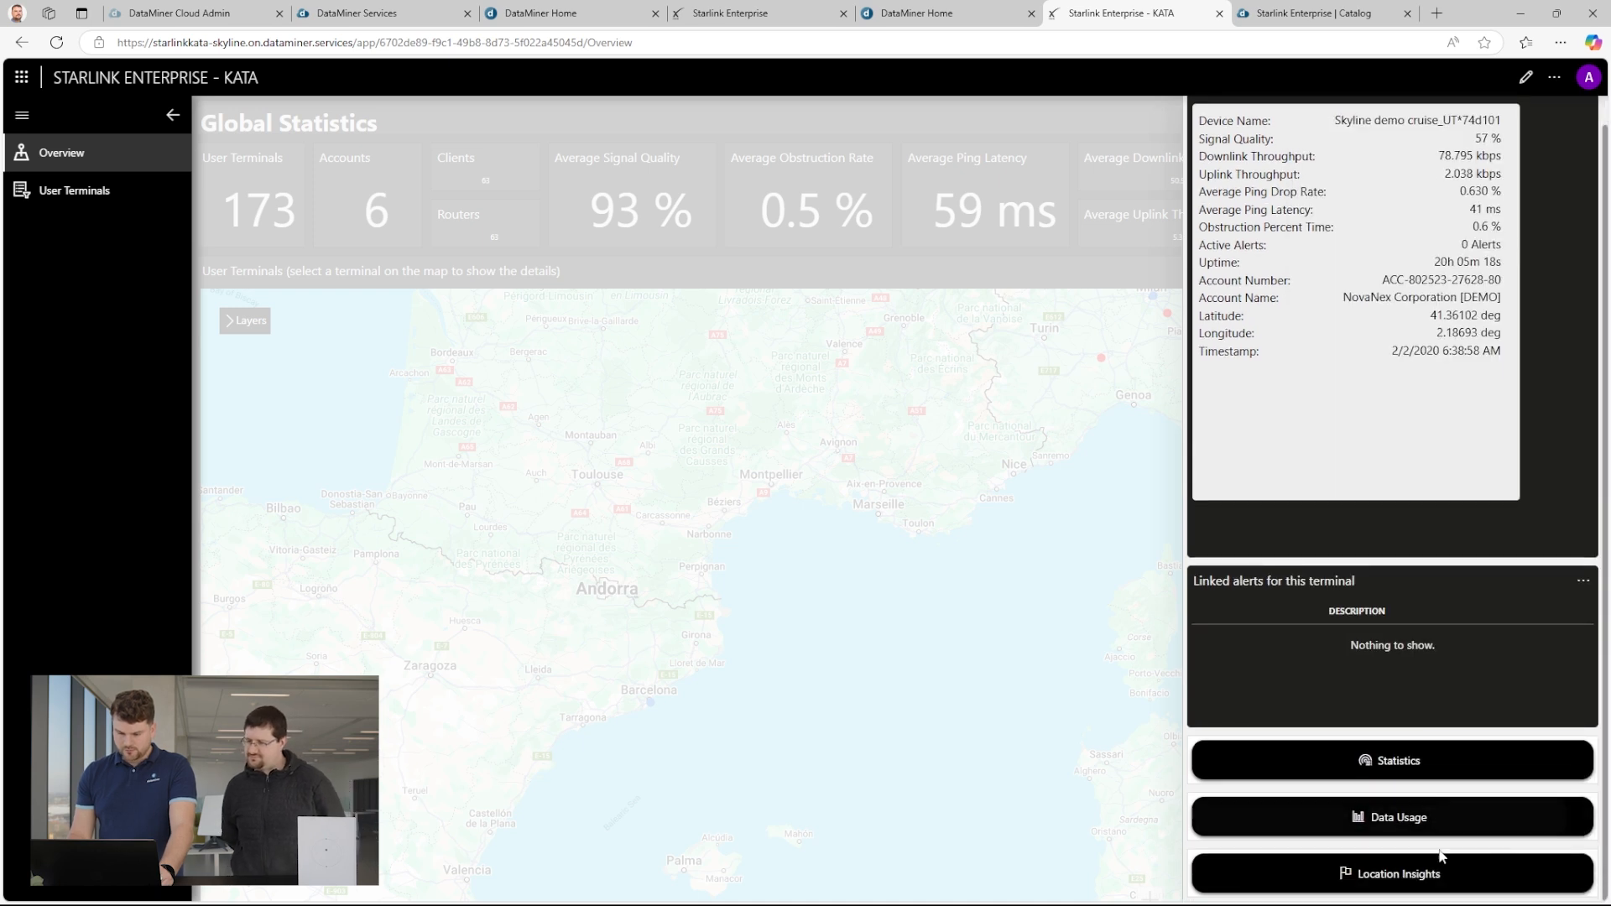
pyautogui.click(1385, 874)
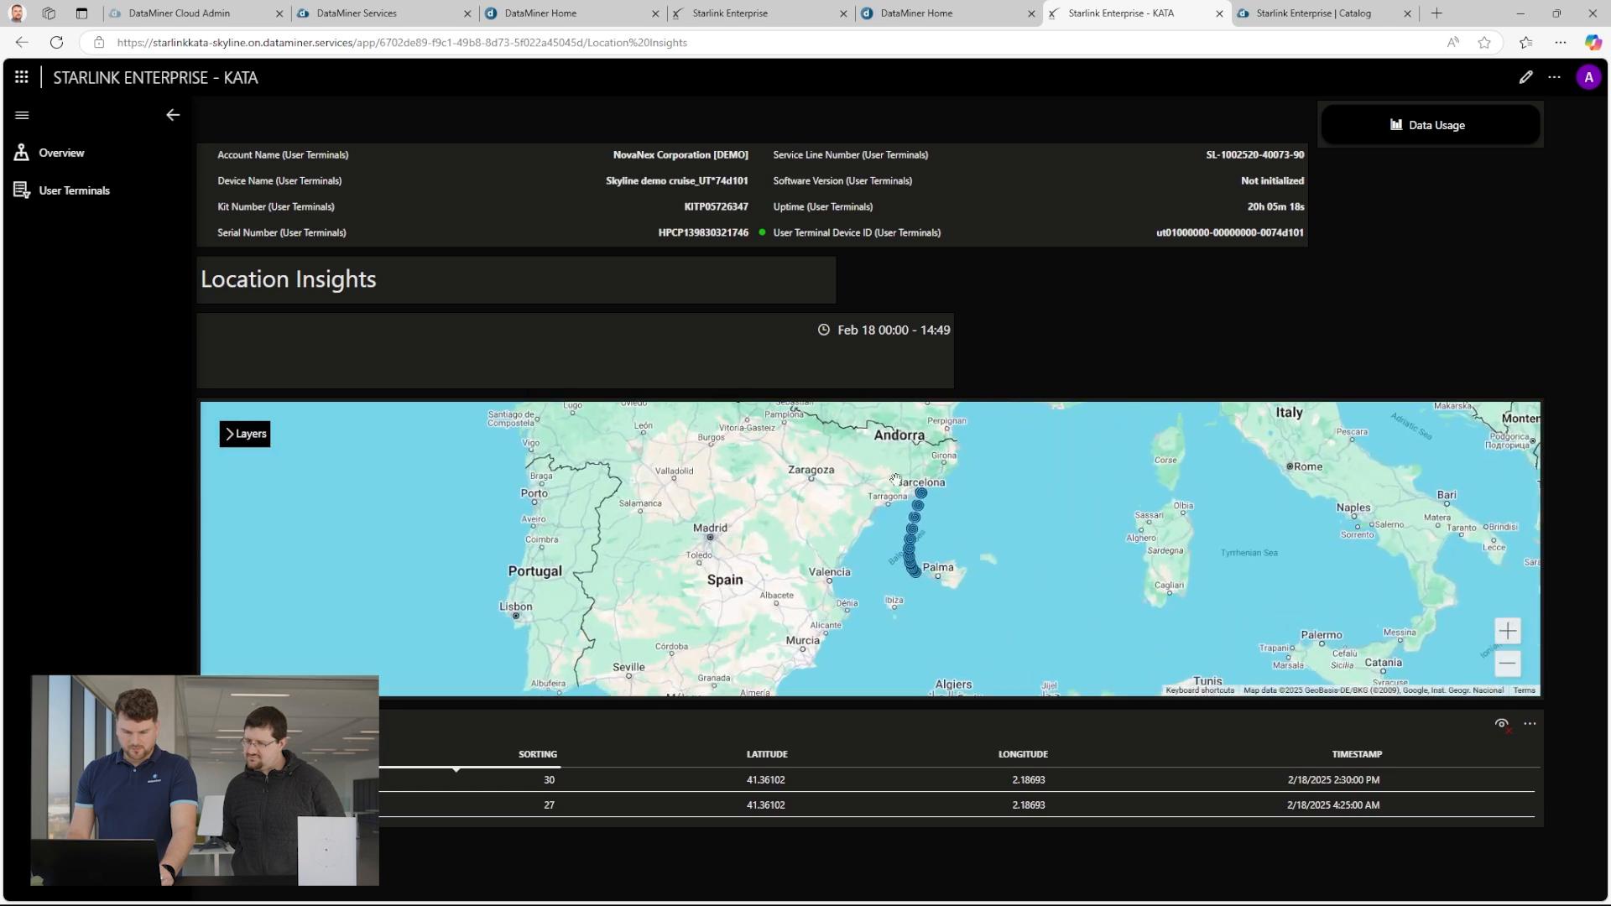
pyautogui.scroll(3, 919, 547)
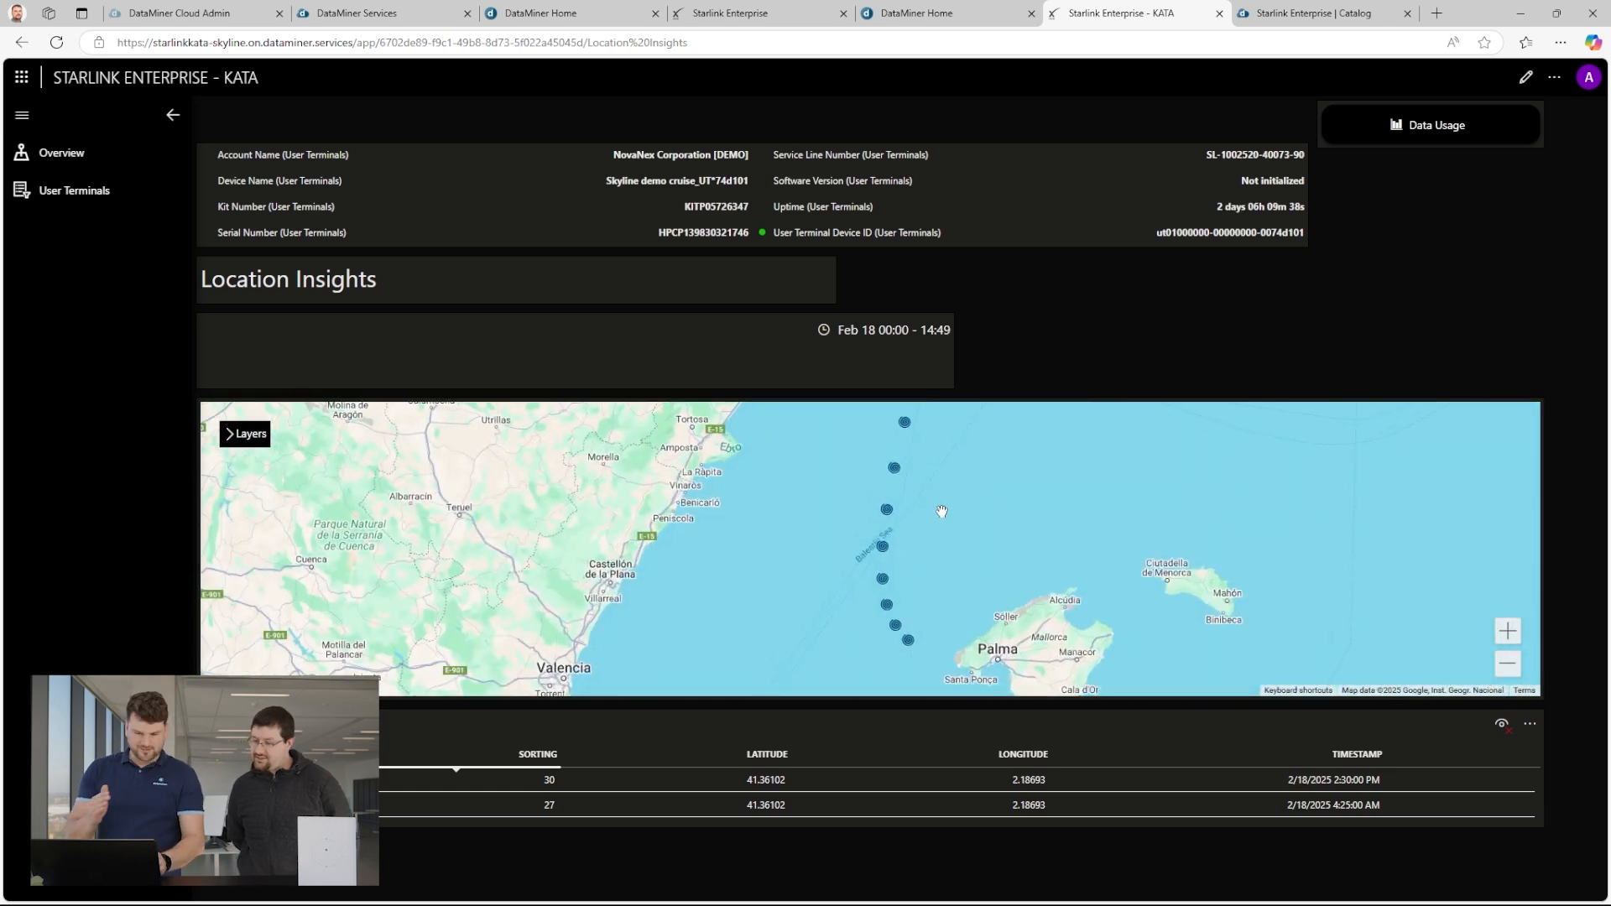
pyautogui.scroll(-2, 1055, 501)
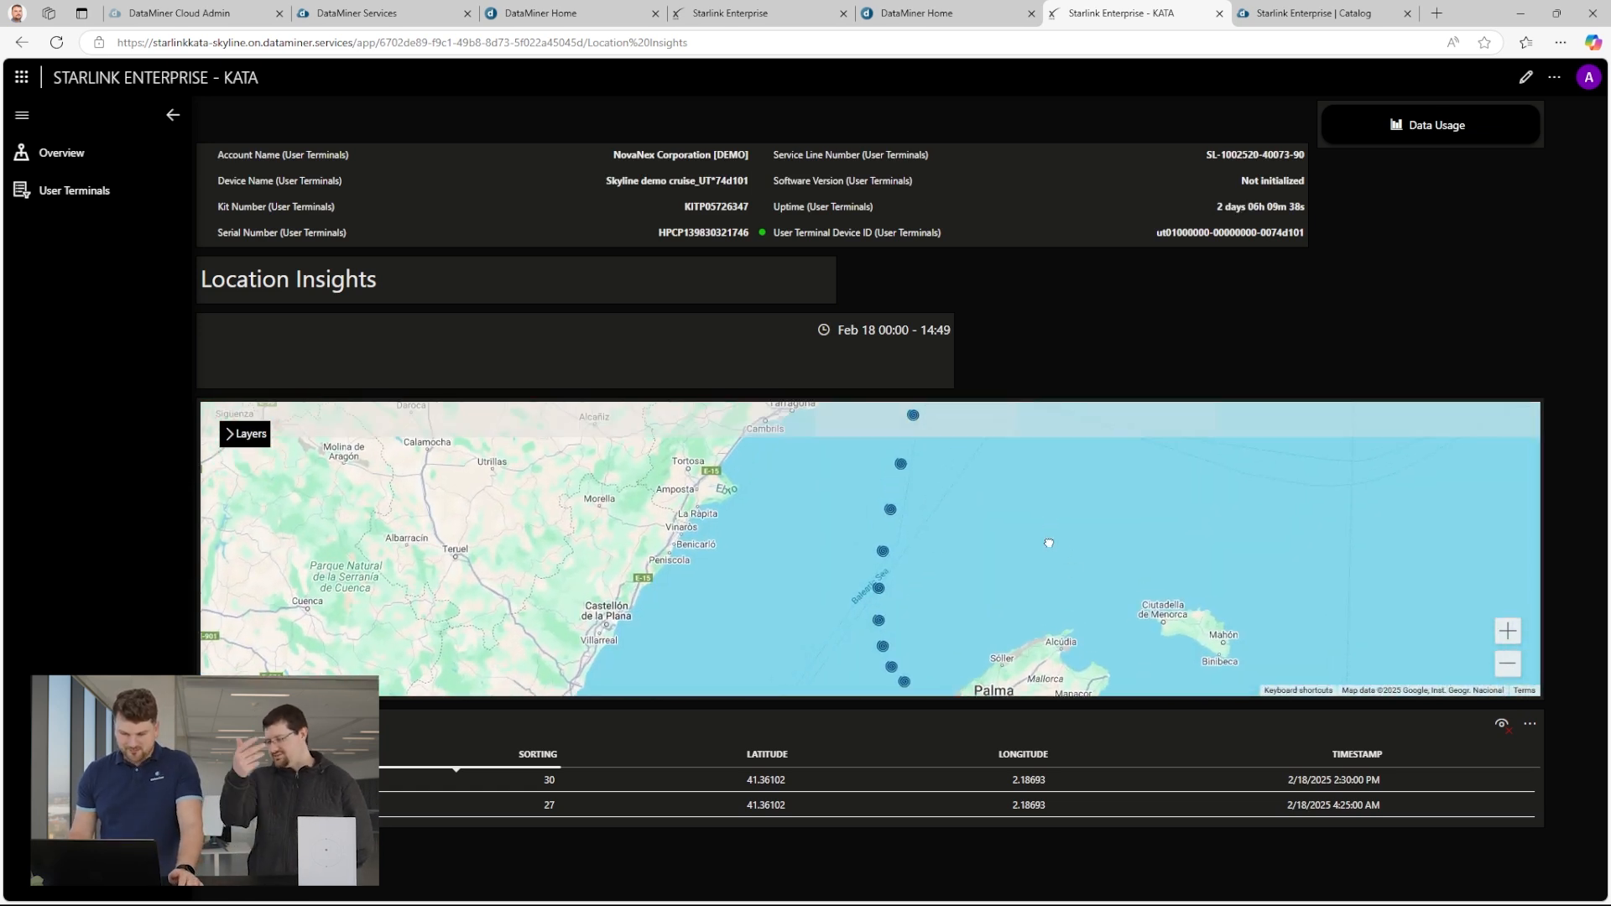
pyautogui.scroll(1, 1066, 540)
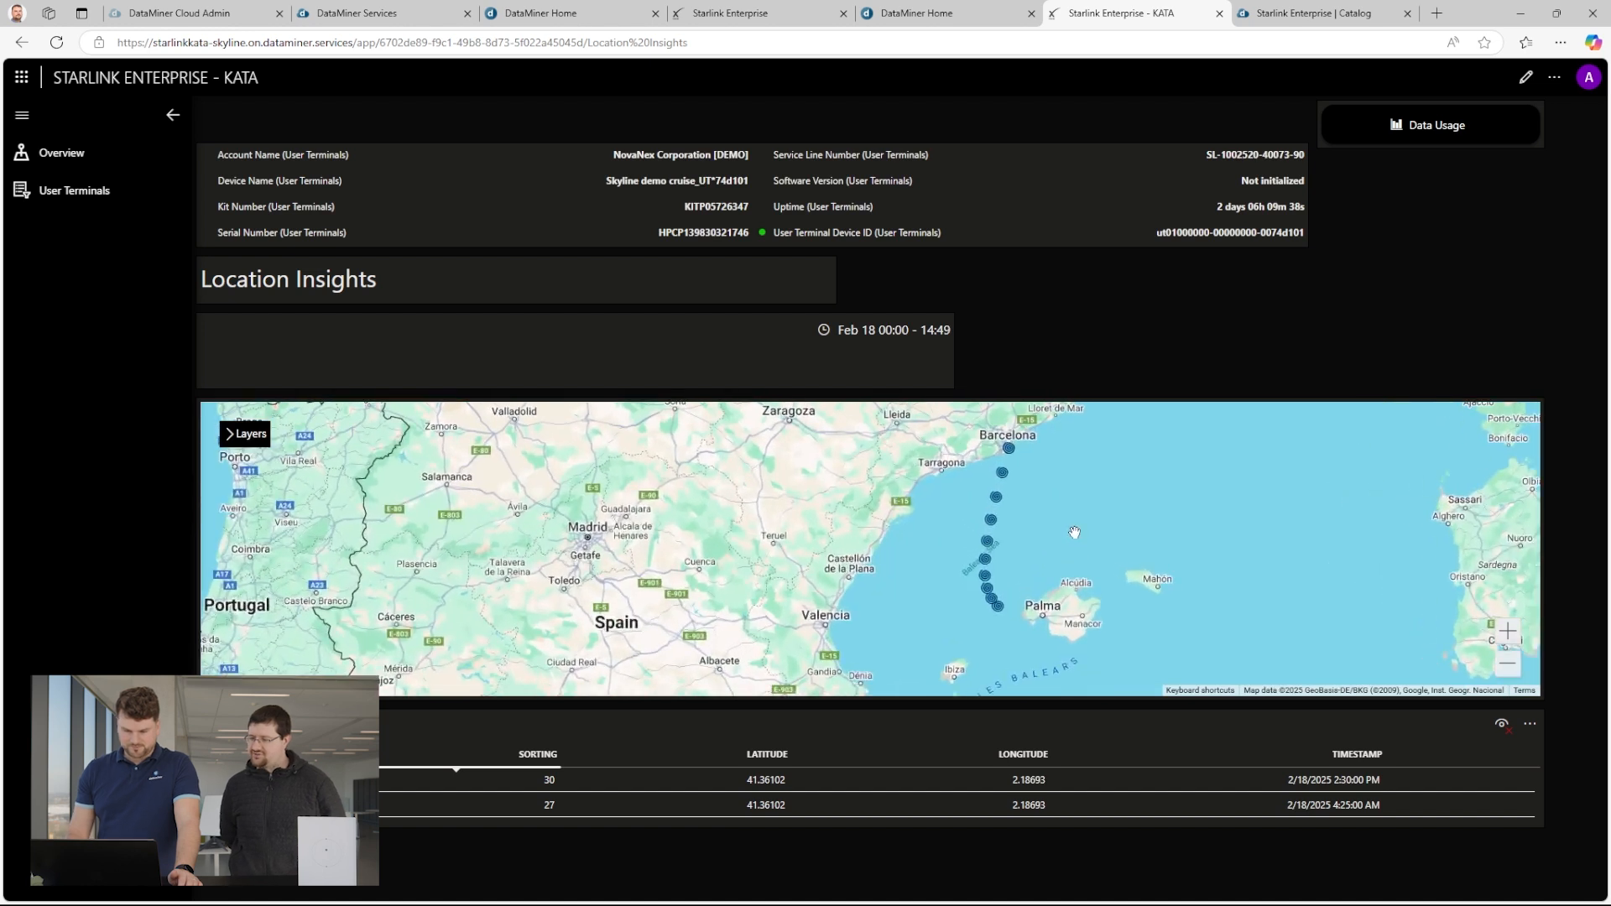
# Set the Location Insights time range to the last 2 days and examine the terminal's route.
pyautogui.click(890, 335)
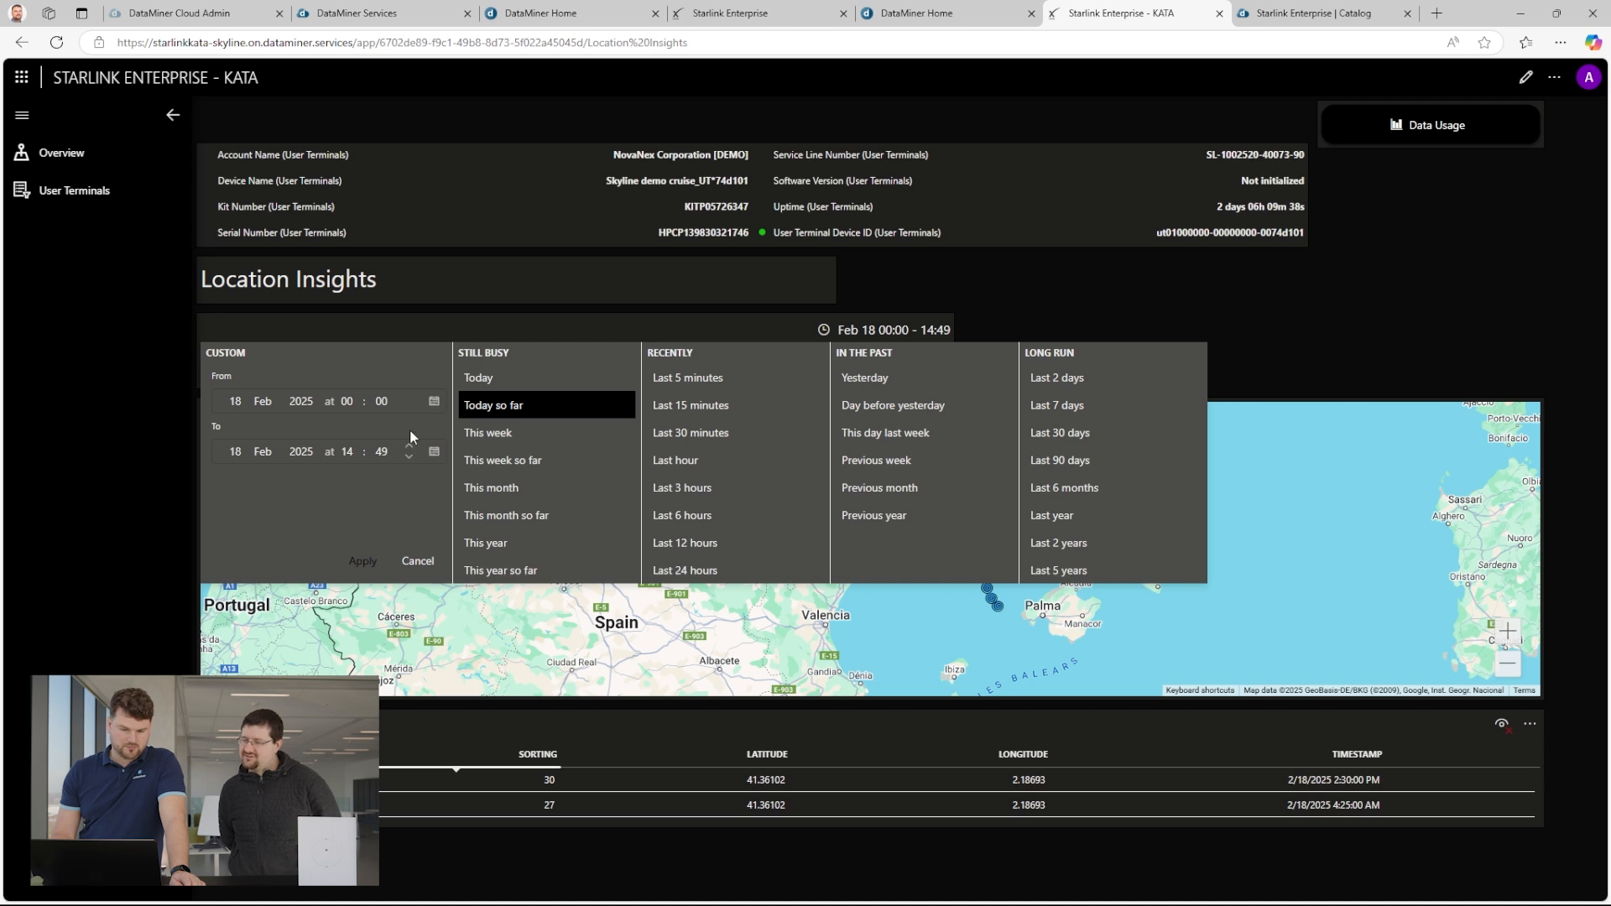
pyautogui.click(1049, 312)
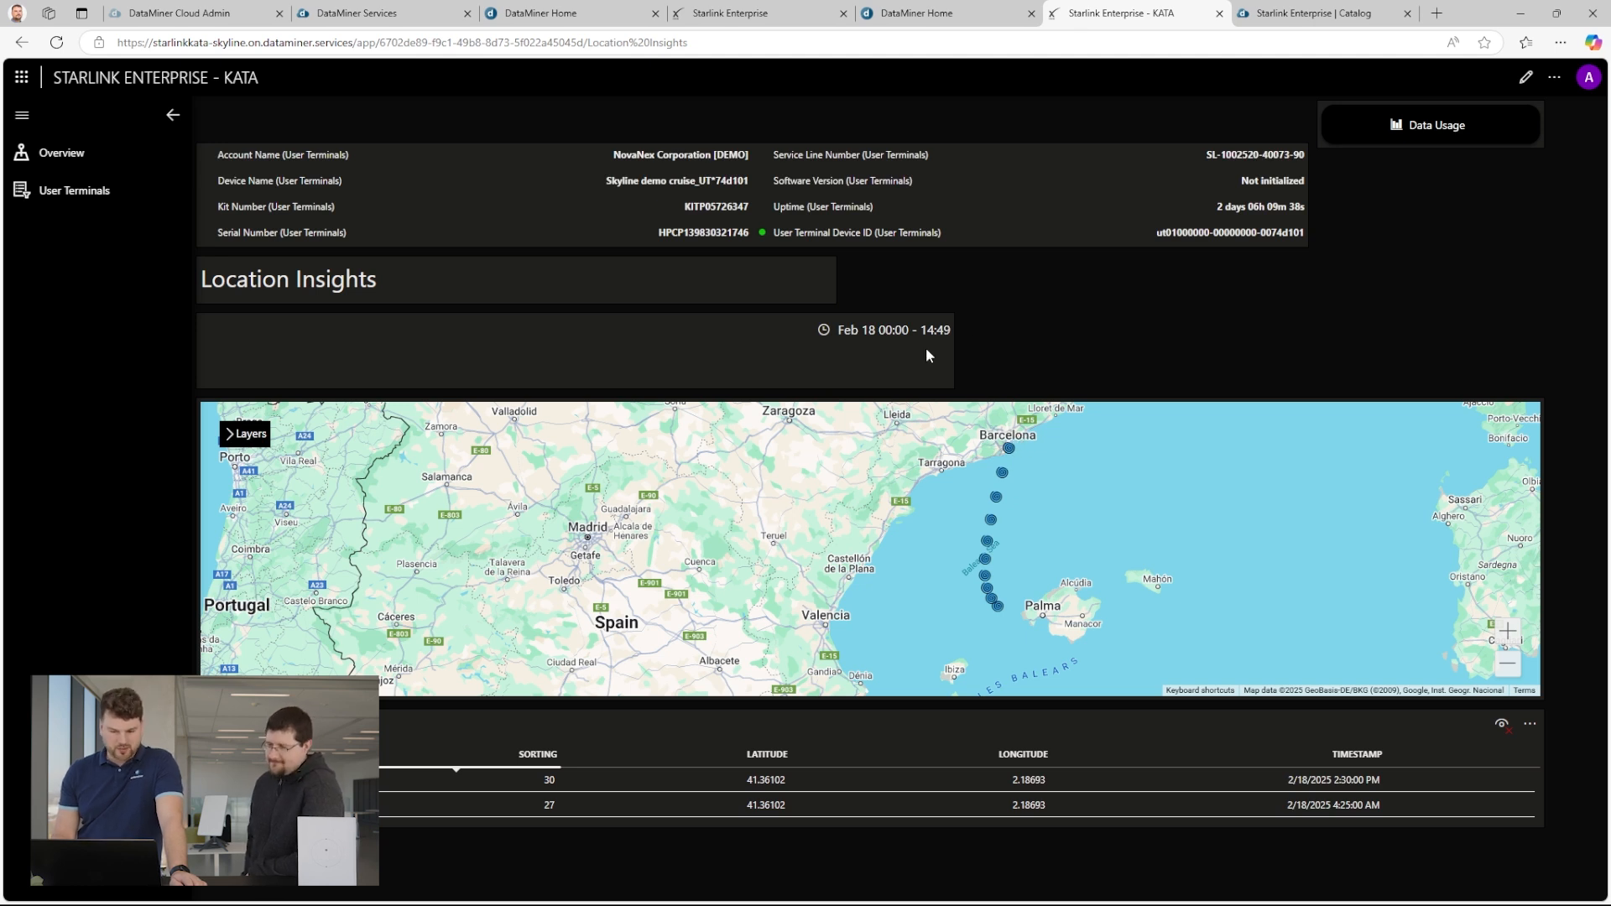
pyautogui.click(909, 332)
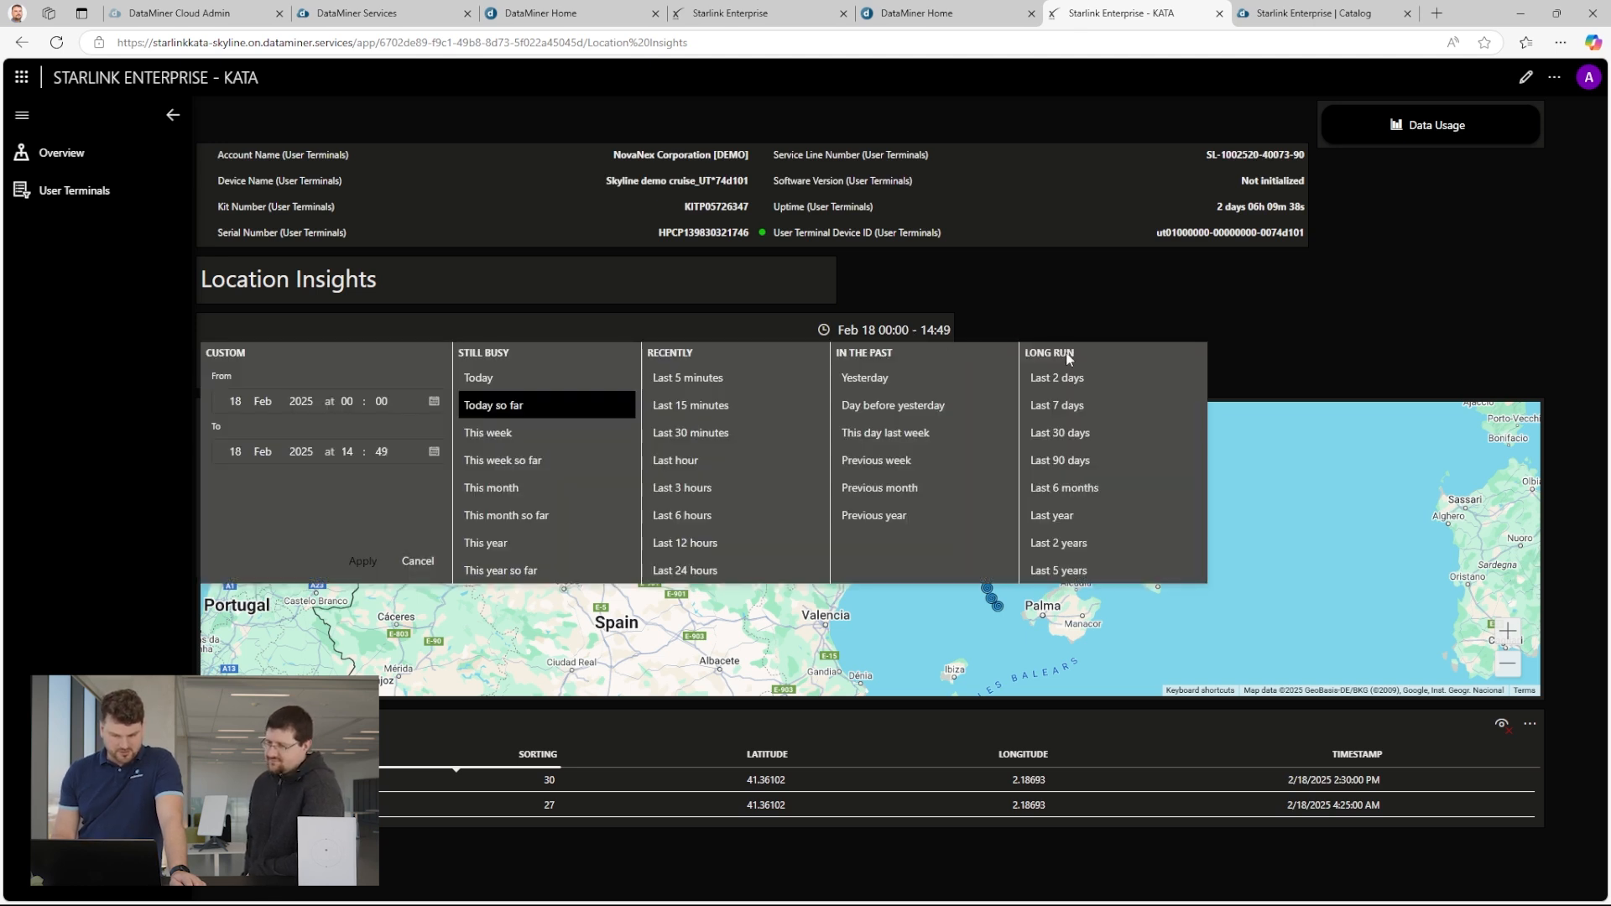
pyautogui.click(1064, 378)
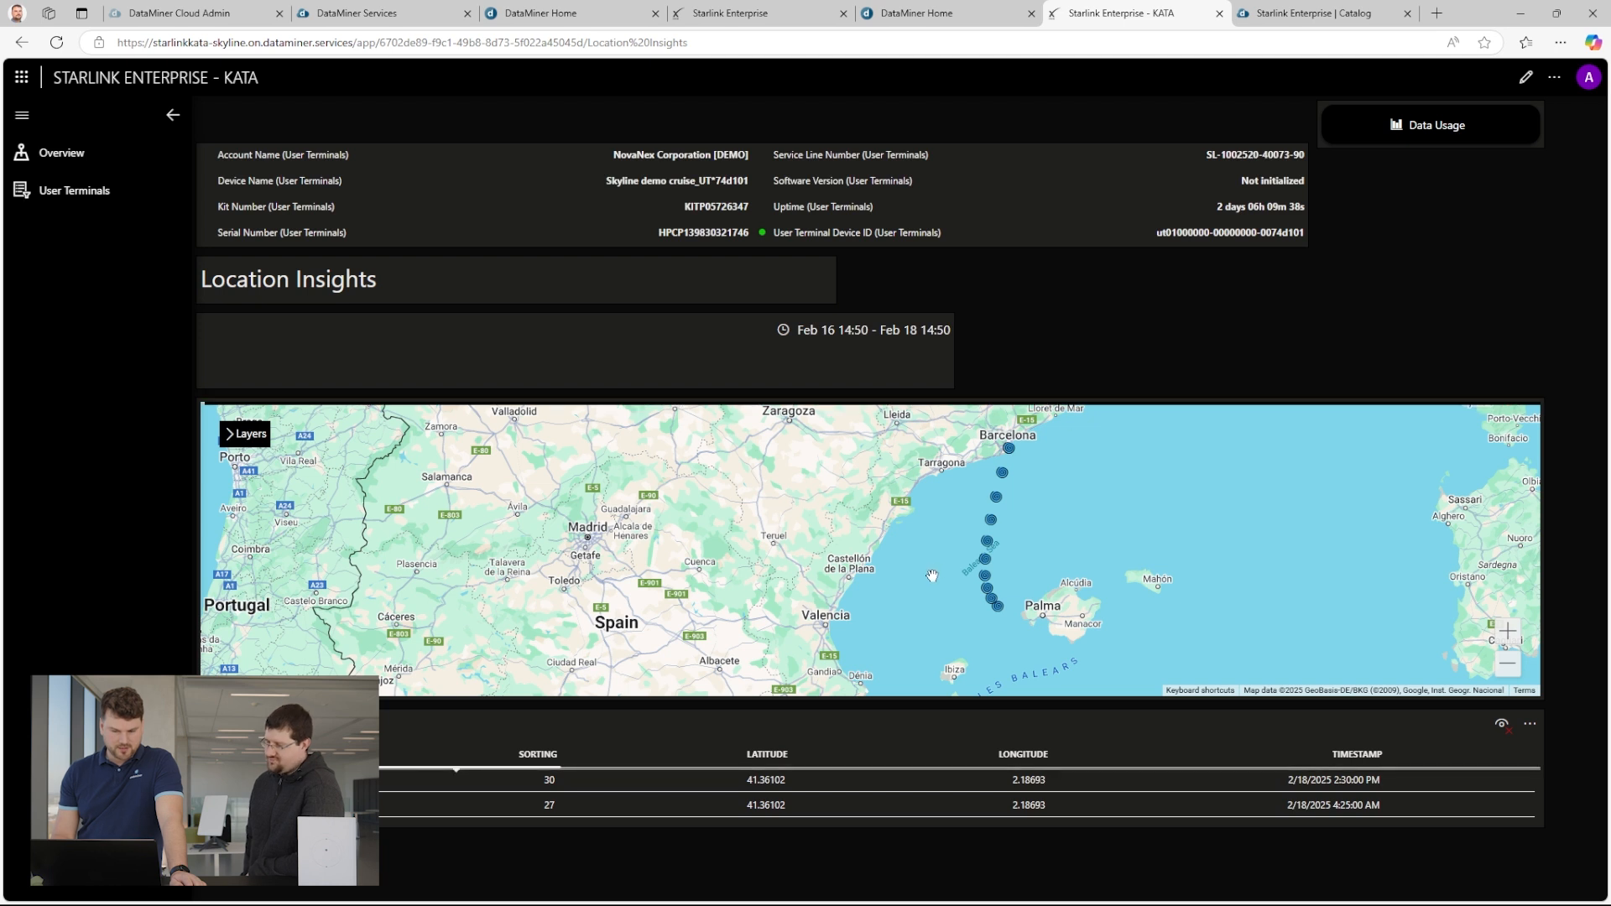
pyautogui.scroll(-2, 1022, 470)
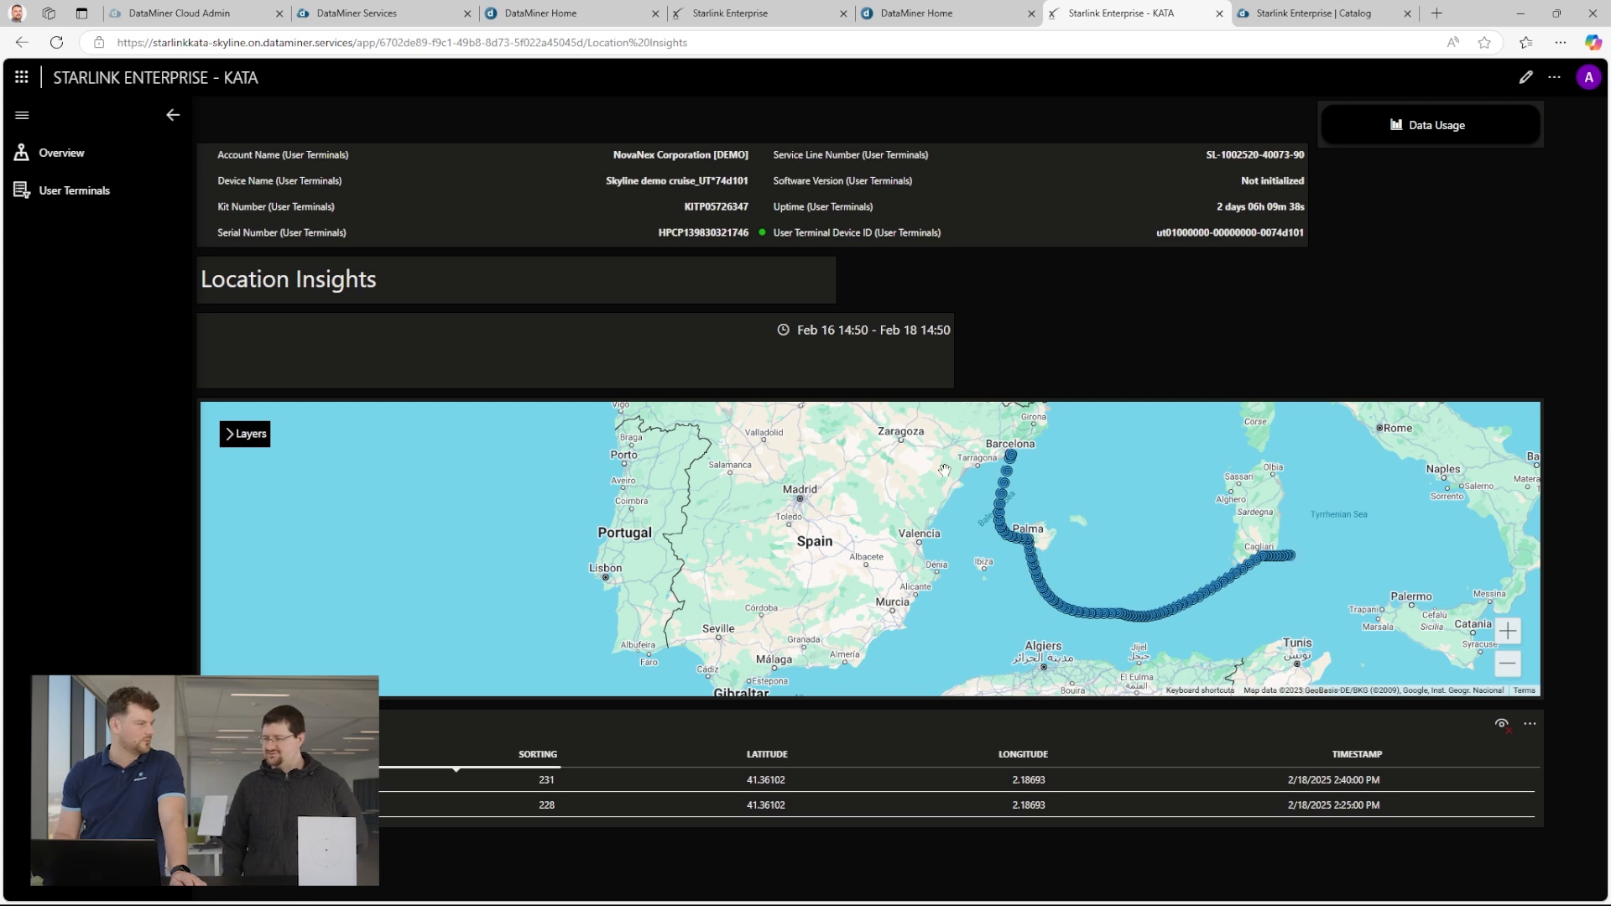
# Extend the time range to the last 30 days and view the full route on the map.
pyautogui.click(935, 331)
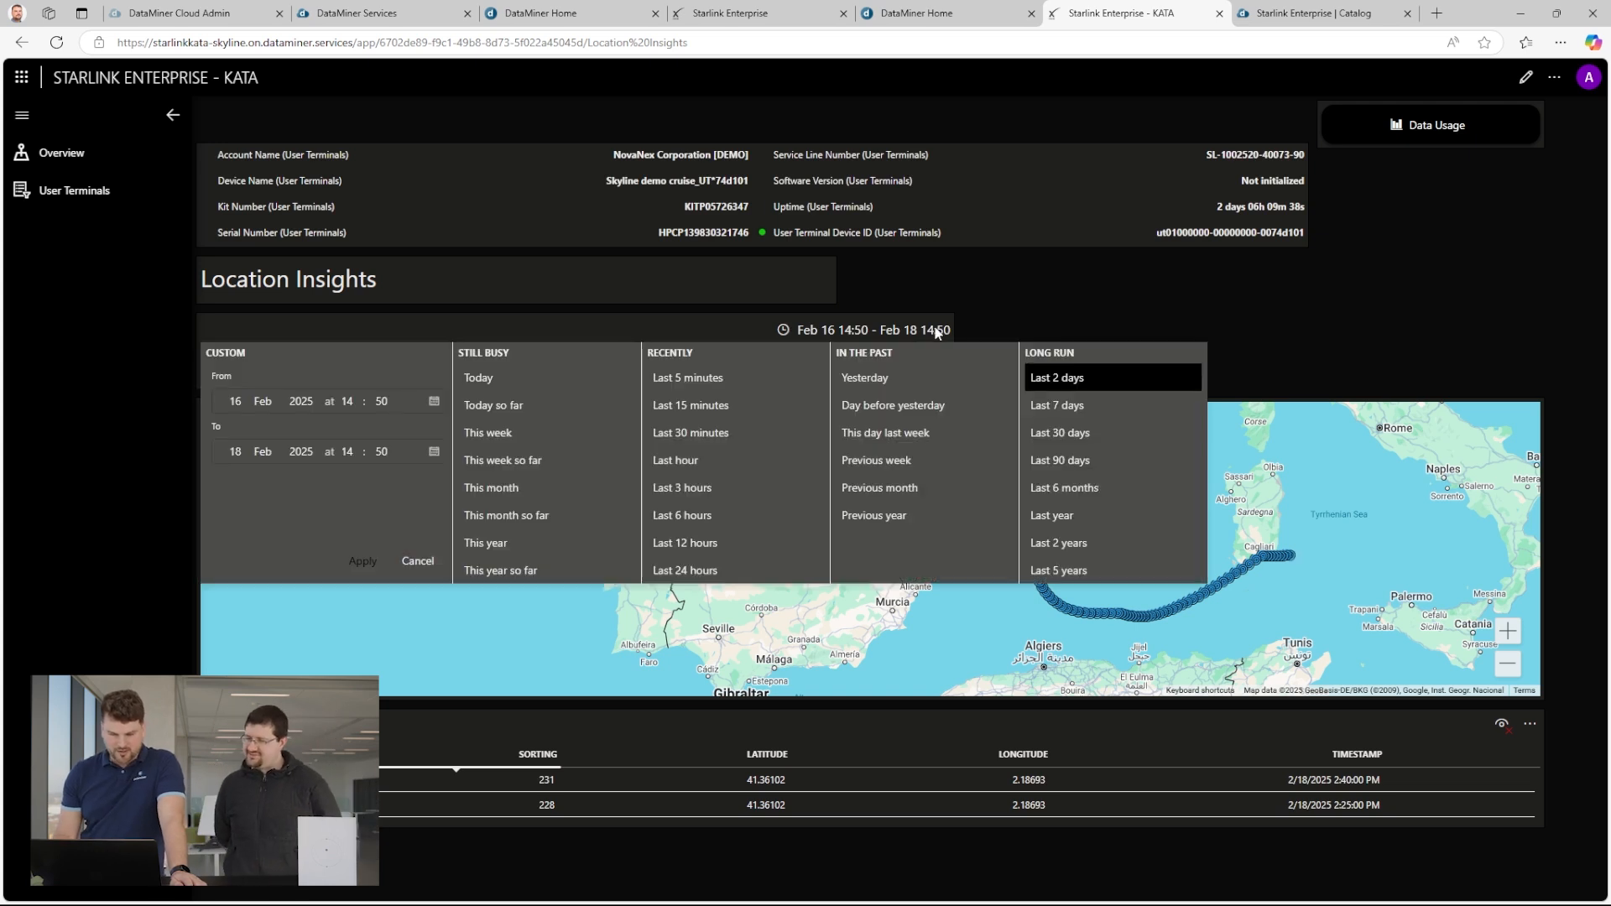
pyautogui.click(1078, 433)
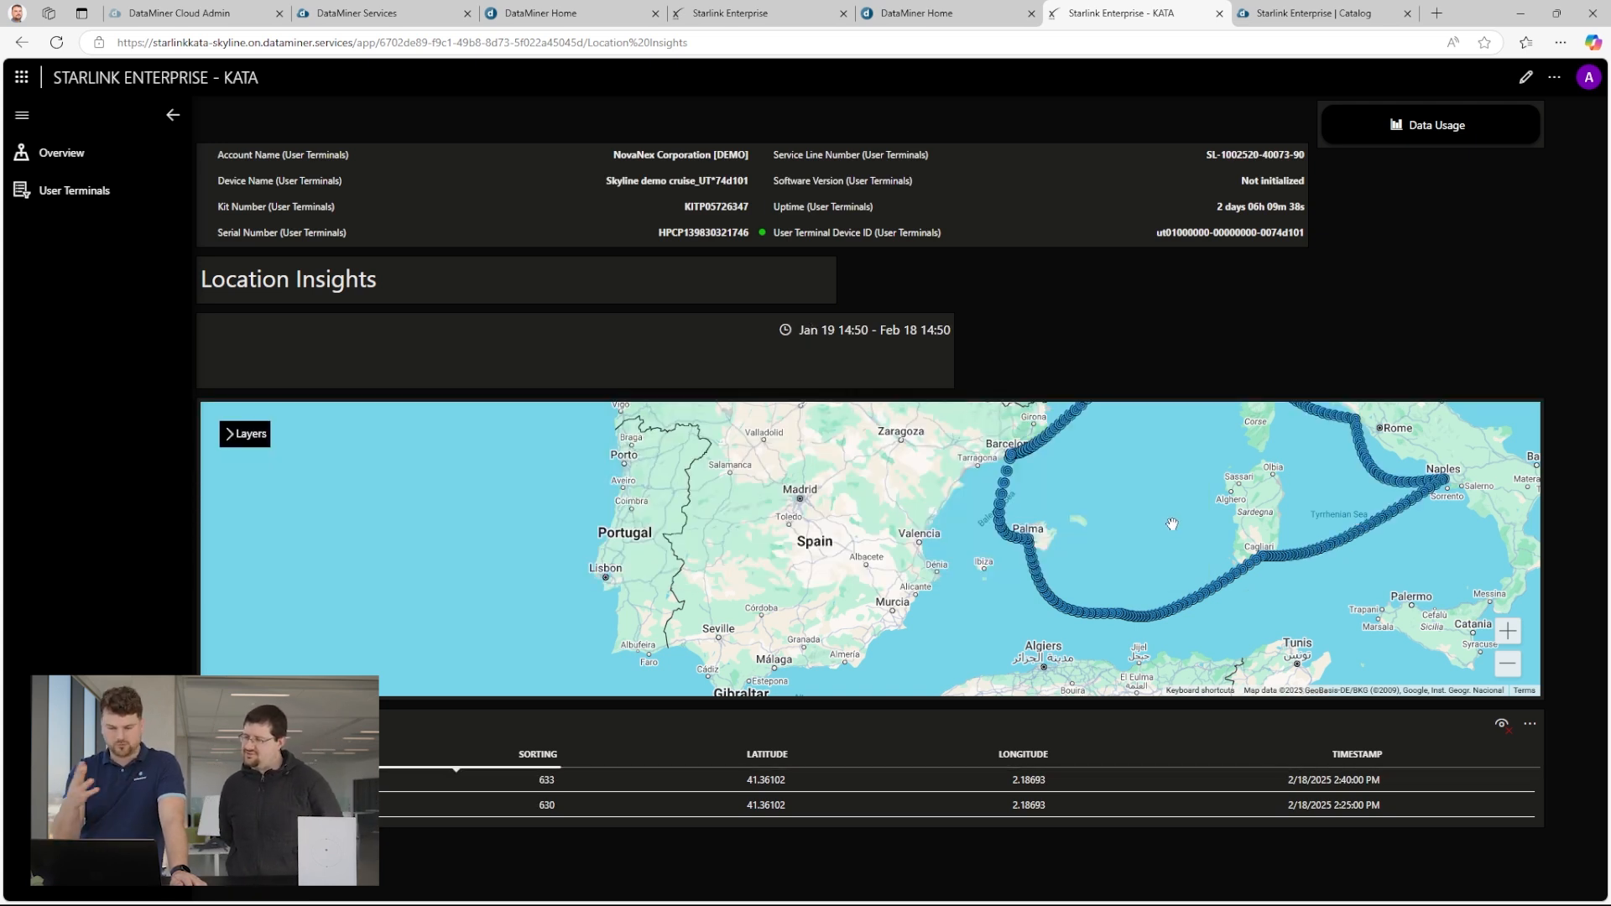
pyautogui.scroll(-2, 1047, 515)
pyautogui.scroll(2, 1098, 477)
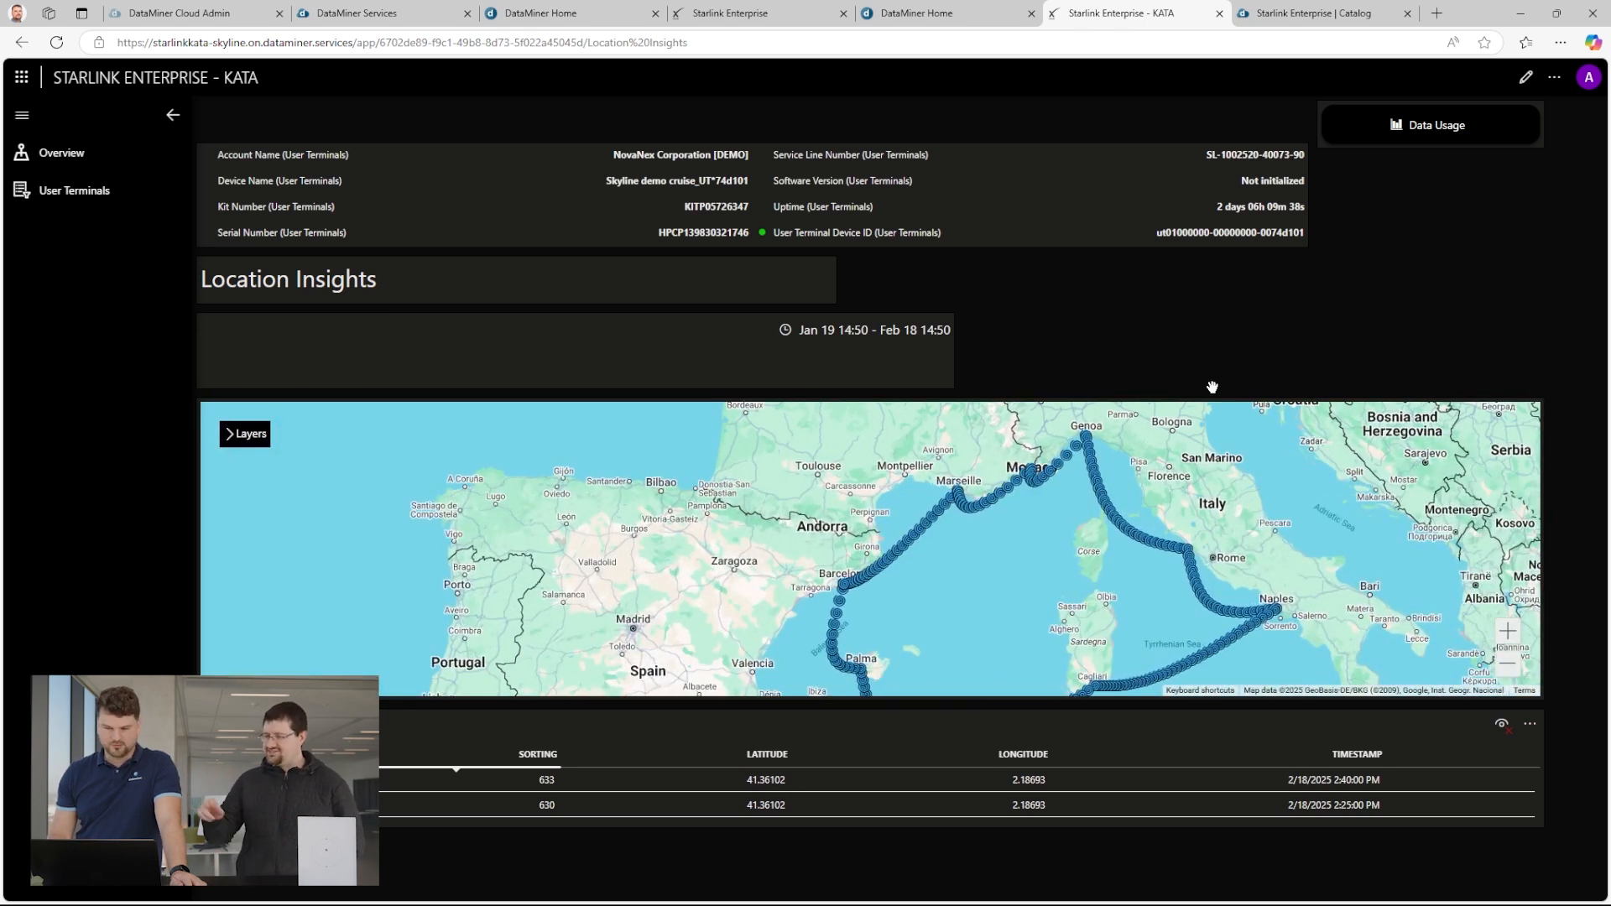
# Return to editing the app, select the terminal near Barcelona, and open the Location Insights page.
pyautogui.click(1526, 77)
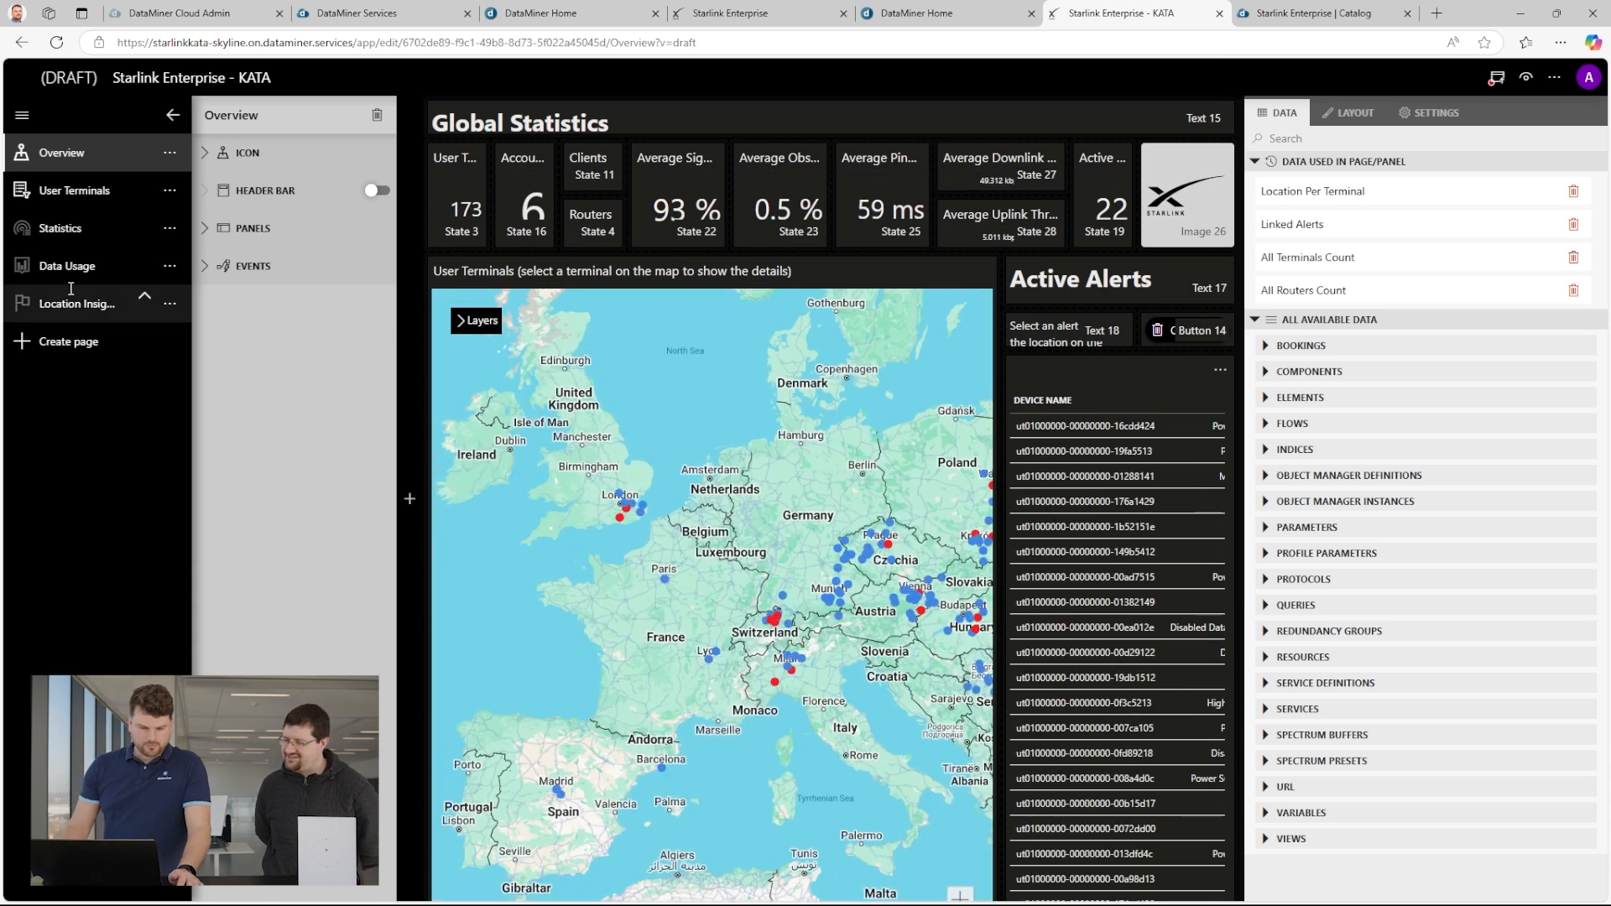
pyautogui.click(664, 775)
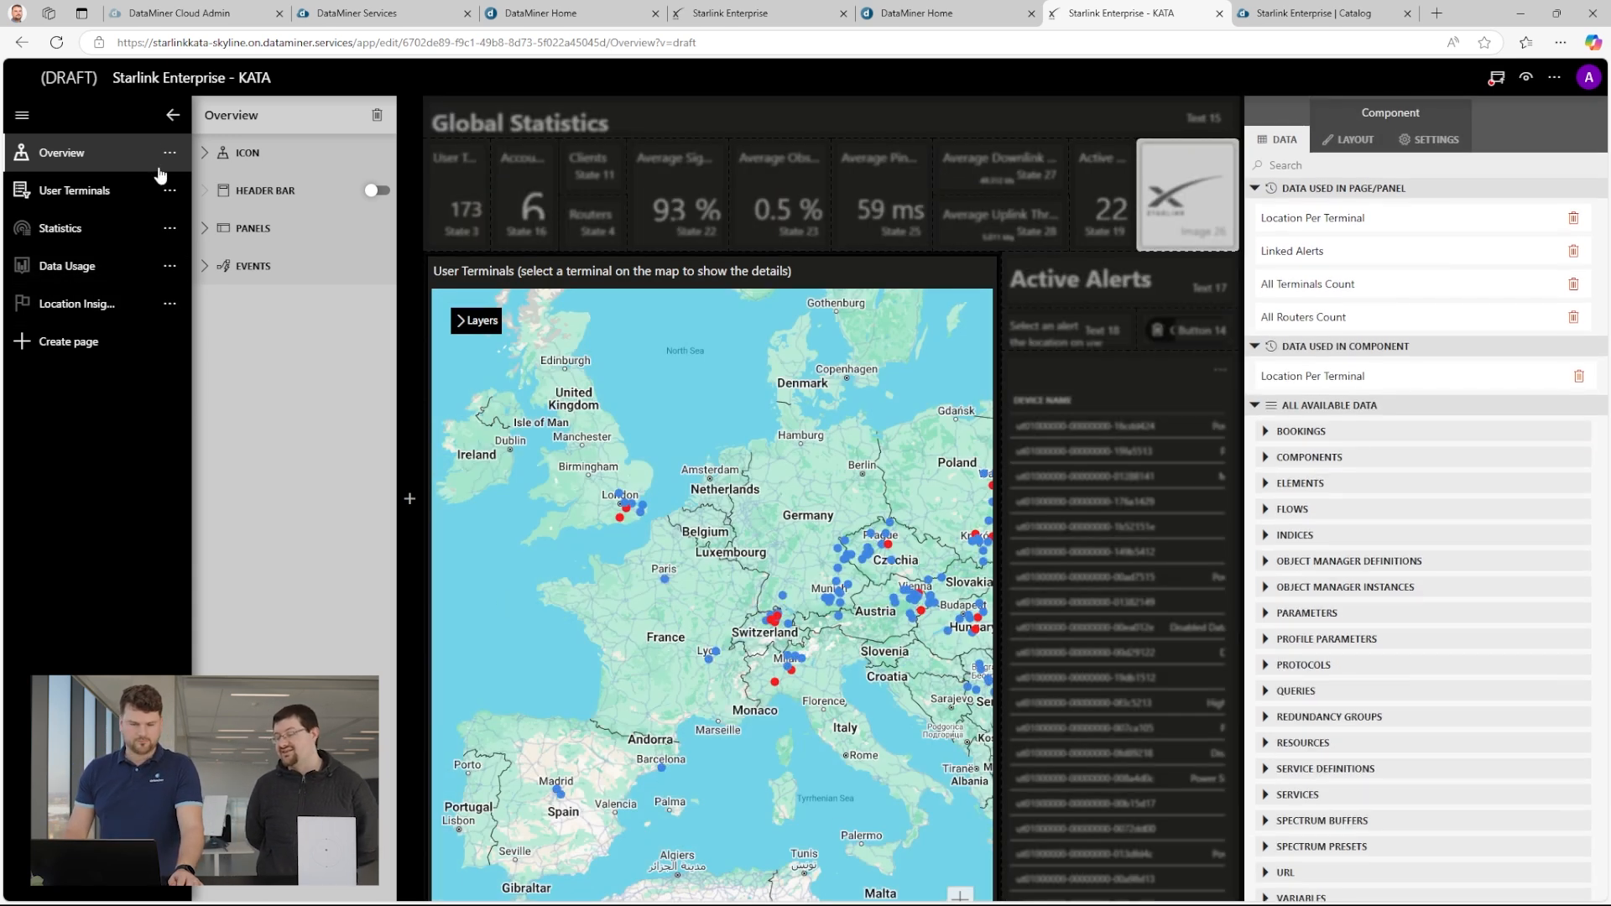
pyautogui.click(84, 304)
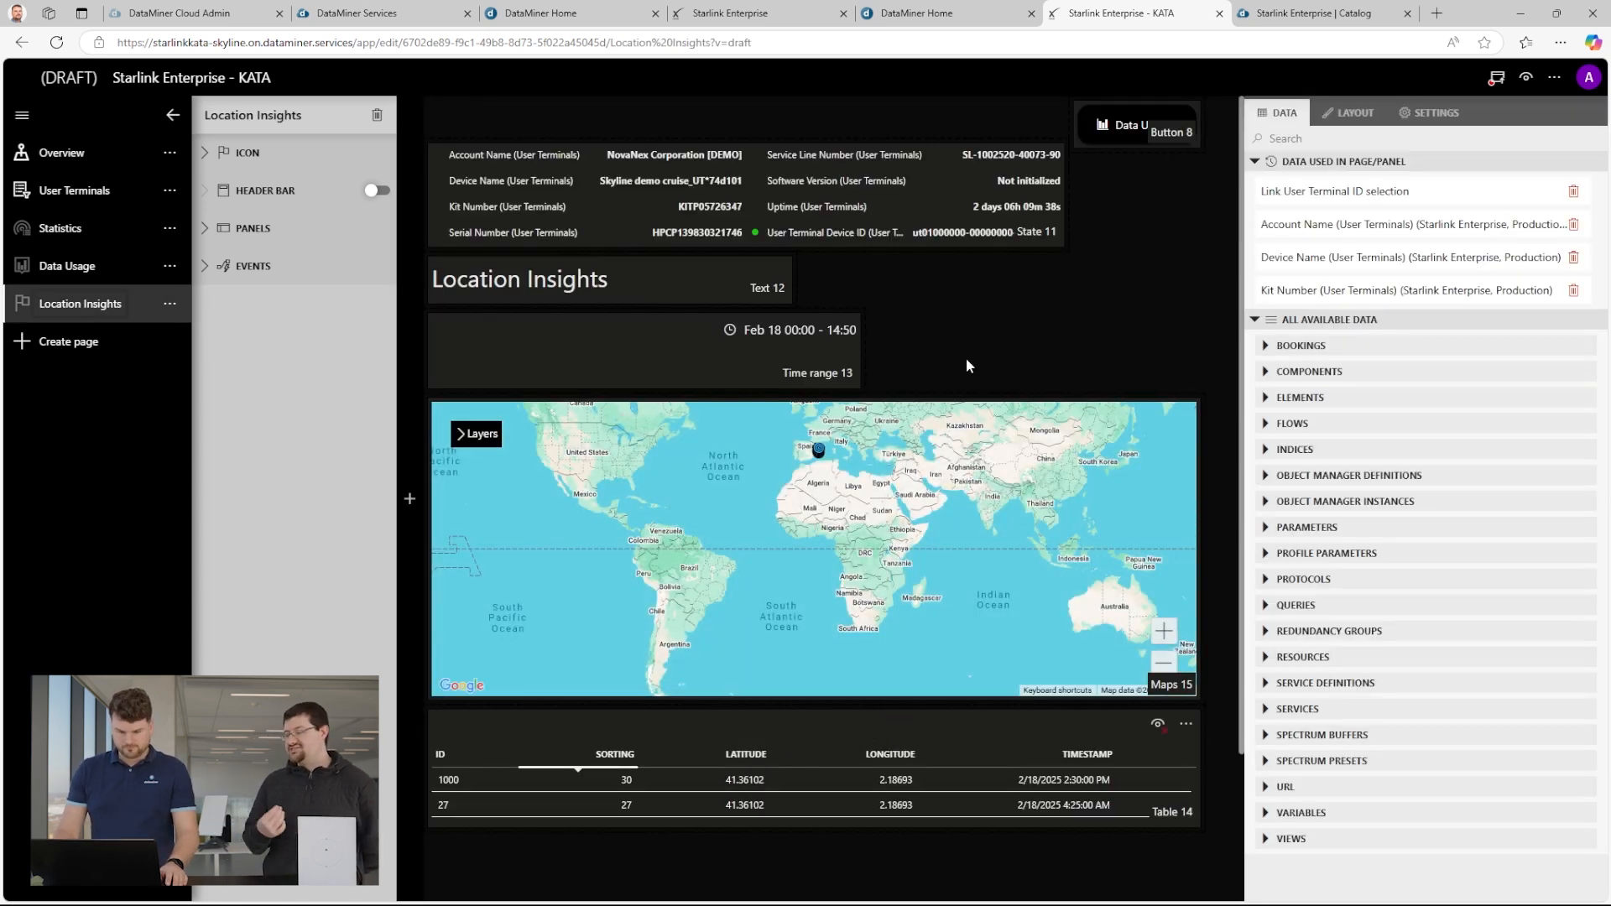
# Move the time range component beside the Location Insights title and enlarge the map upward into the freed space.
pyautogui.click(631, 284)
pyautogui.moveTo(552, 333); pyautogui.dragTo(546, 159)
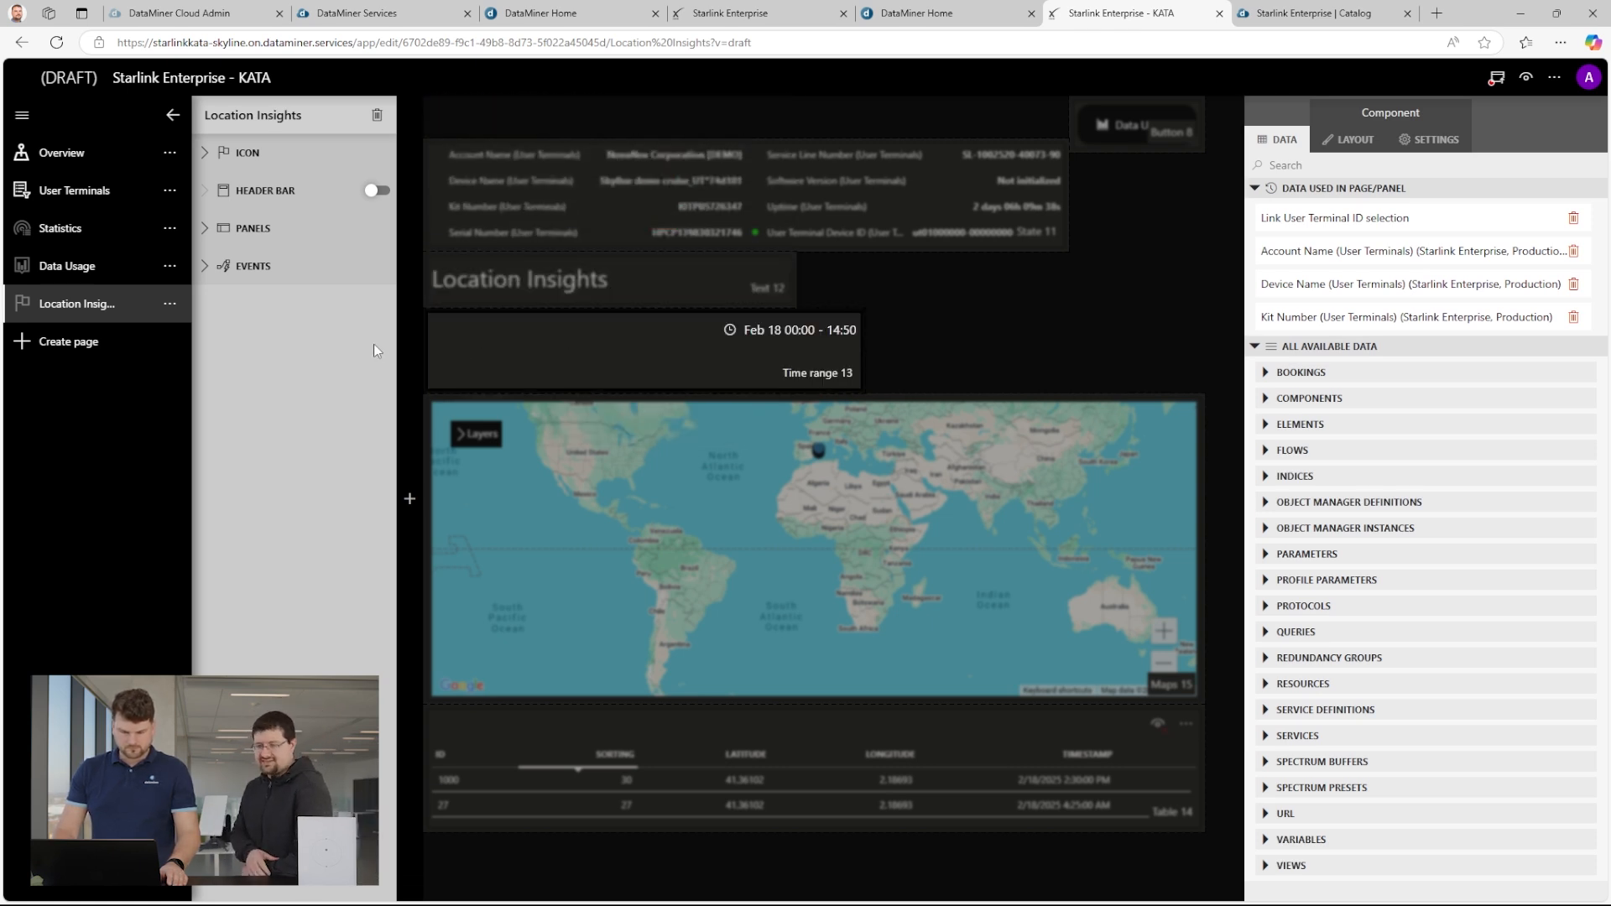
pyautogui.moveTo(572, 422); pyautogui.dragTo(865, 315)
pyautogui.click(843, 402)
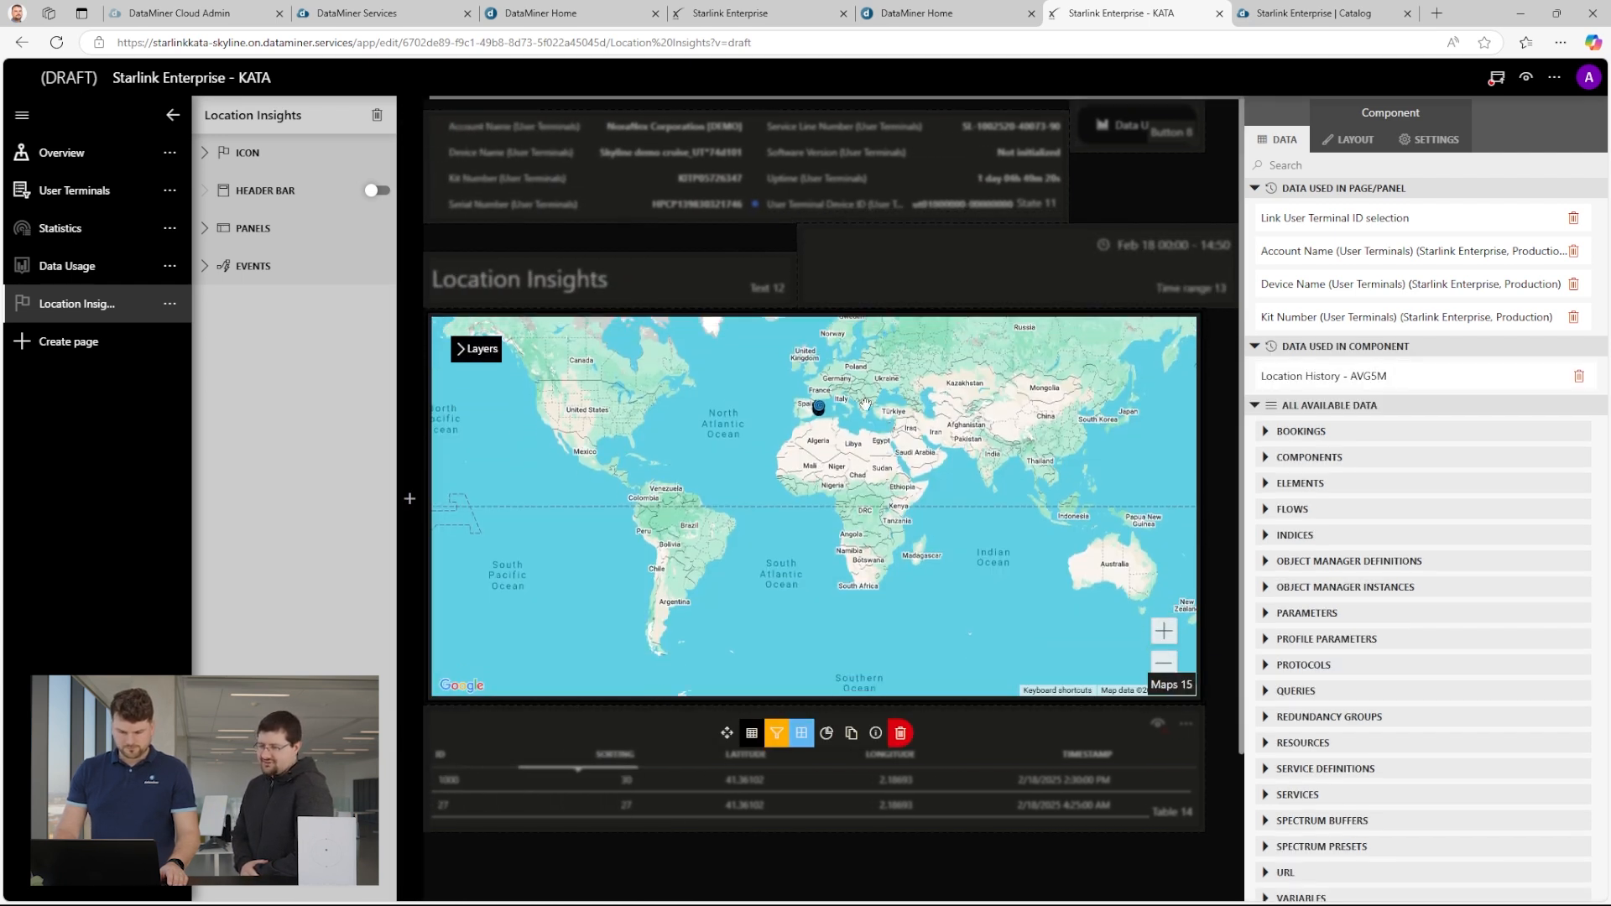
# Frame the map on the western Mediterranean and save that view as the map's default centre and zoom.
pyautogui.scroll(3, 819, 386)
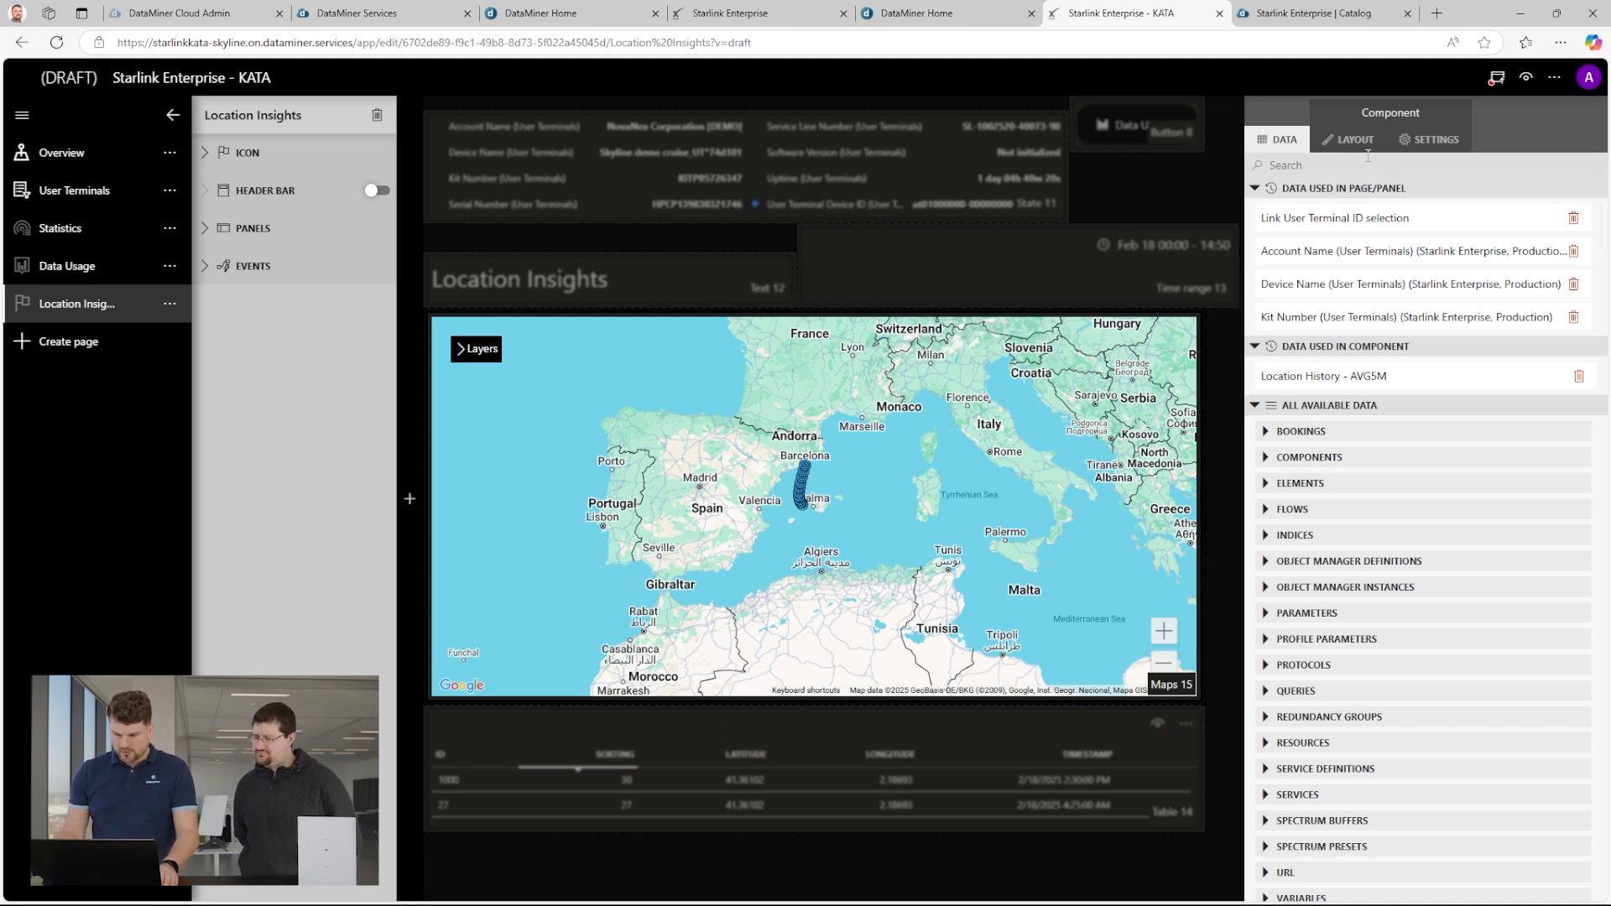
pyautogui.click(1349, 139)
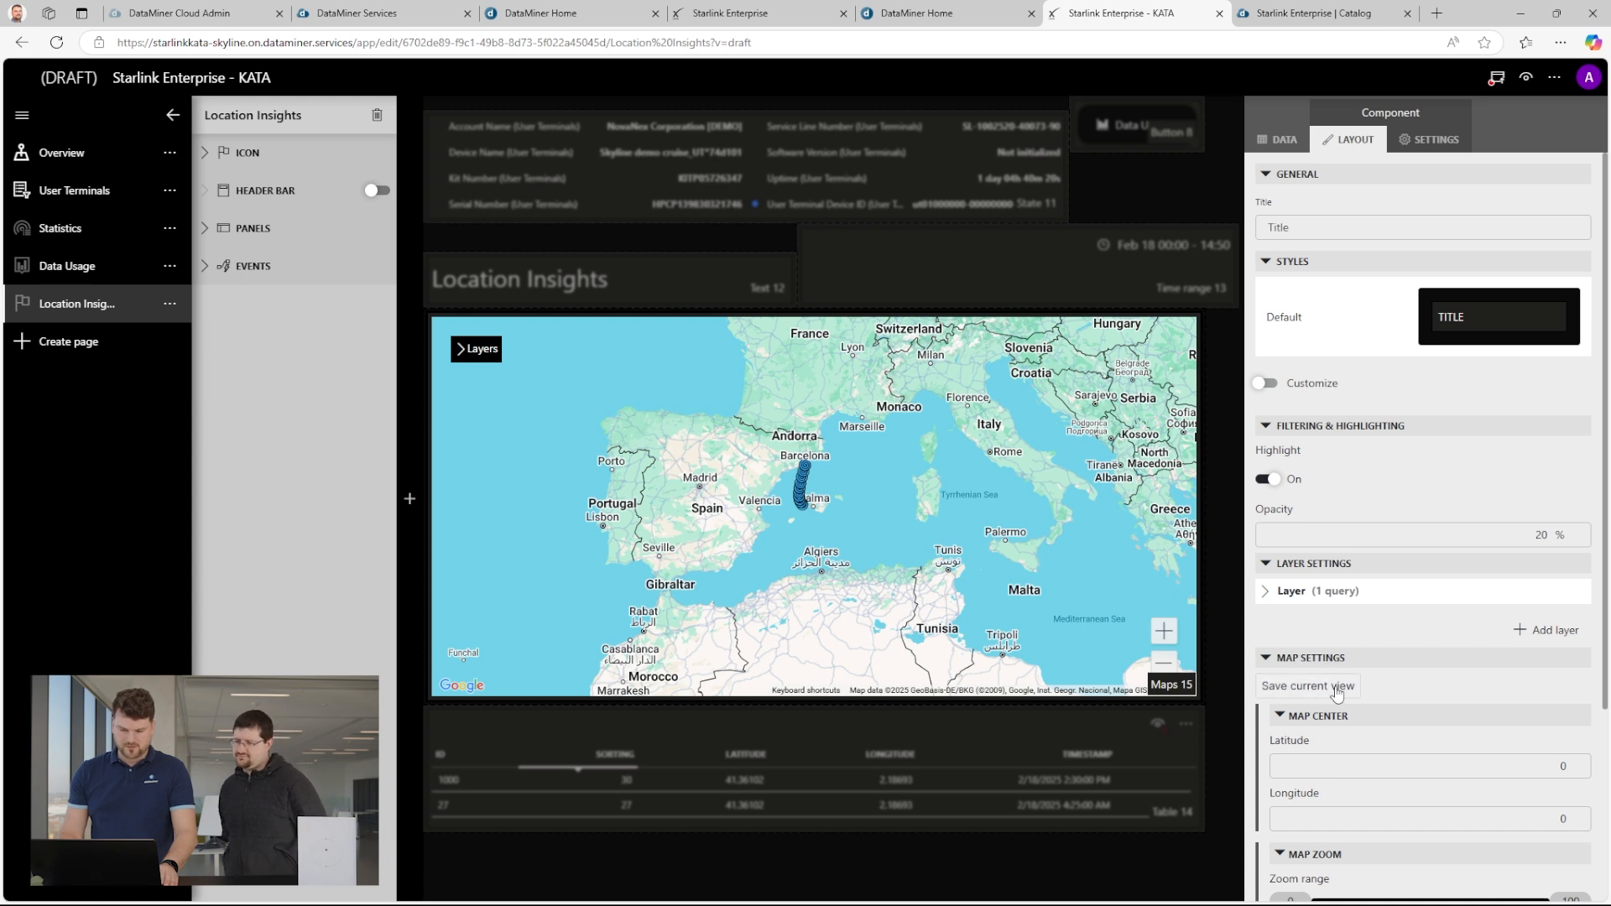
pyautogui.click(1337, 690)
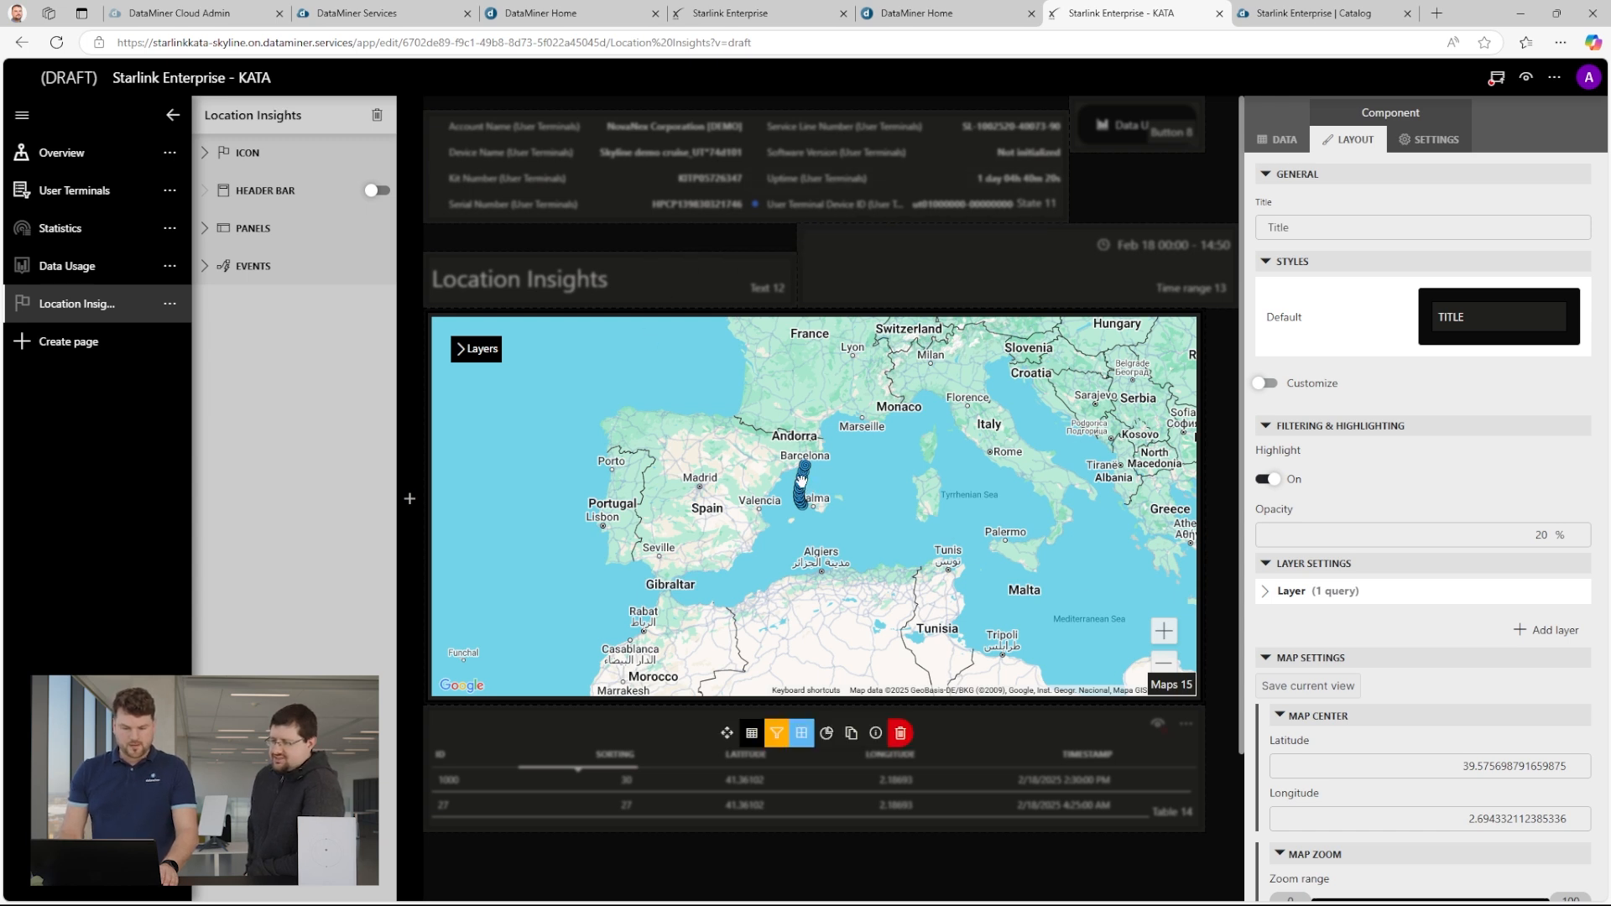
# Open the marker template of the map's Location History layer for editing.
pyautogui.scroll(5, 801, 479)
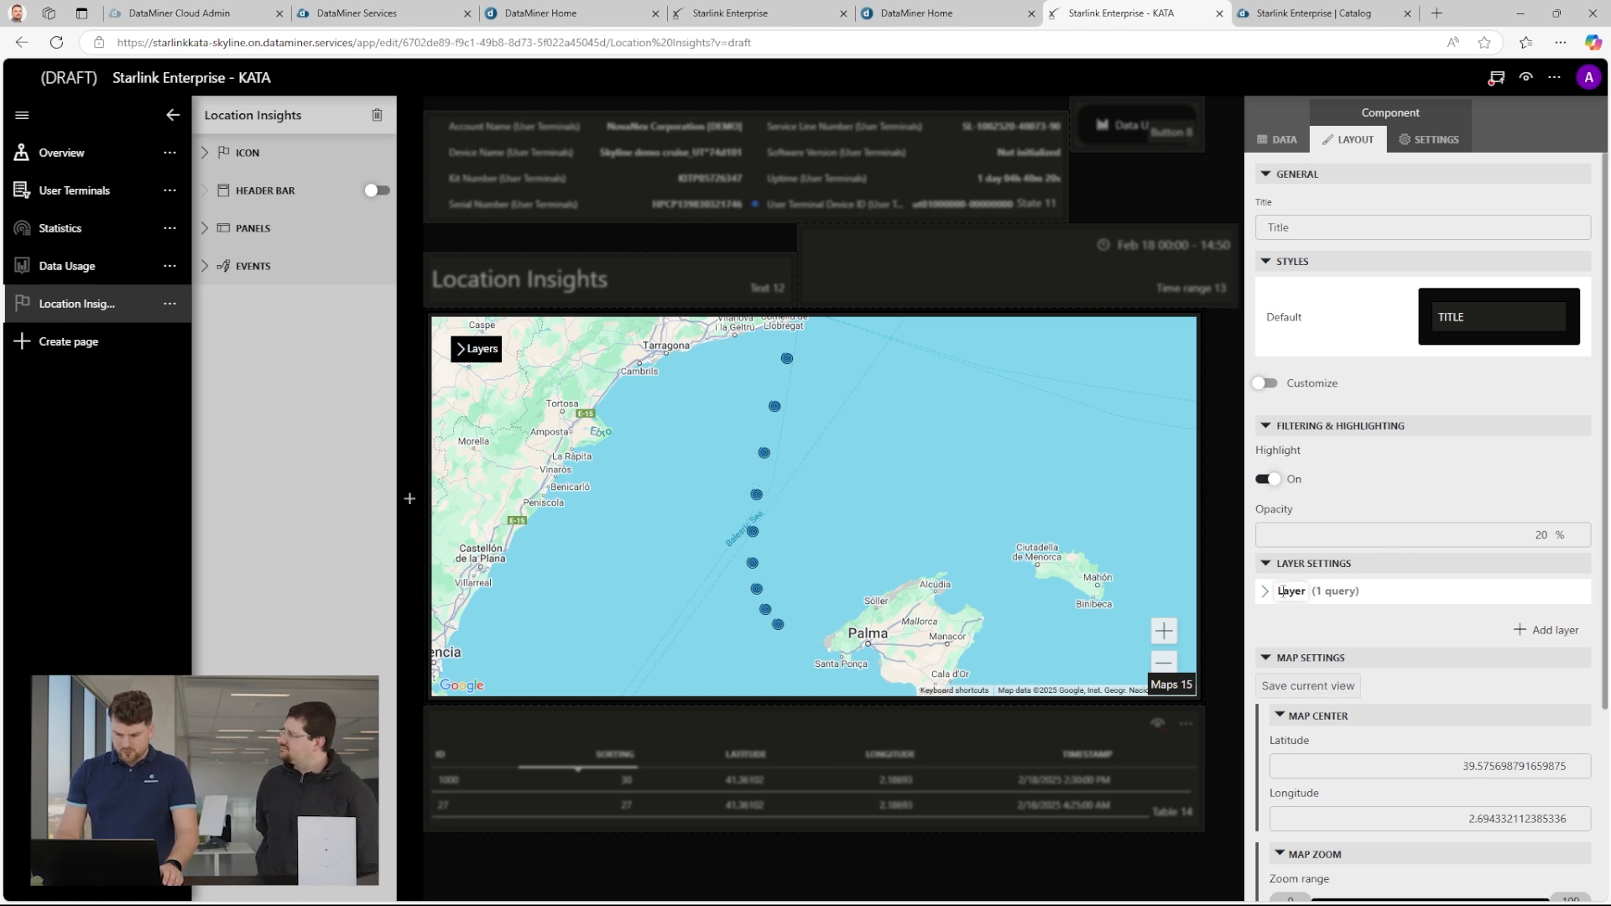
pyautogui.click(1266, 592)
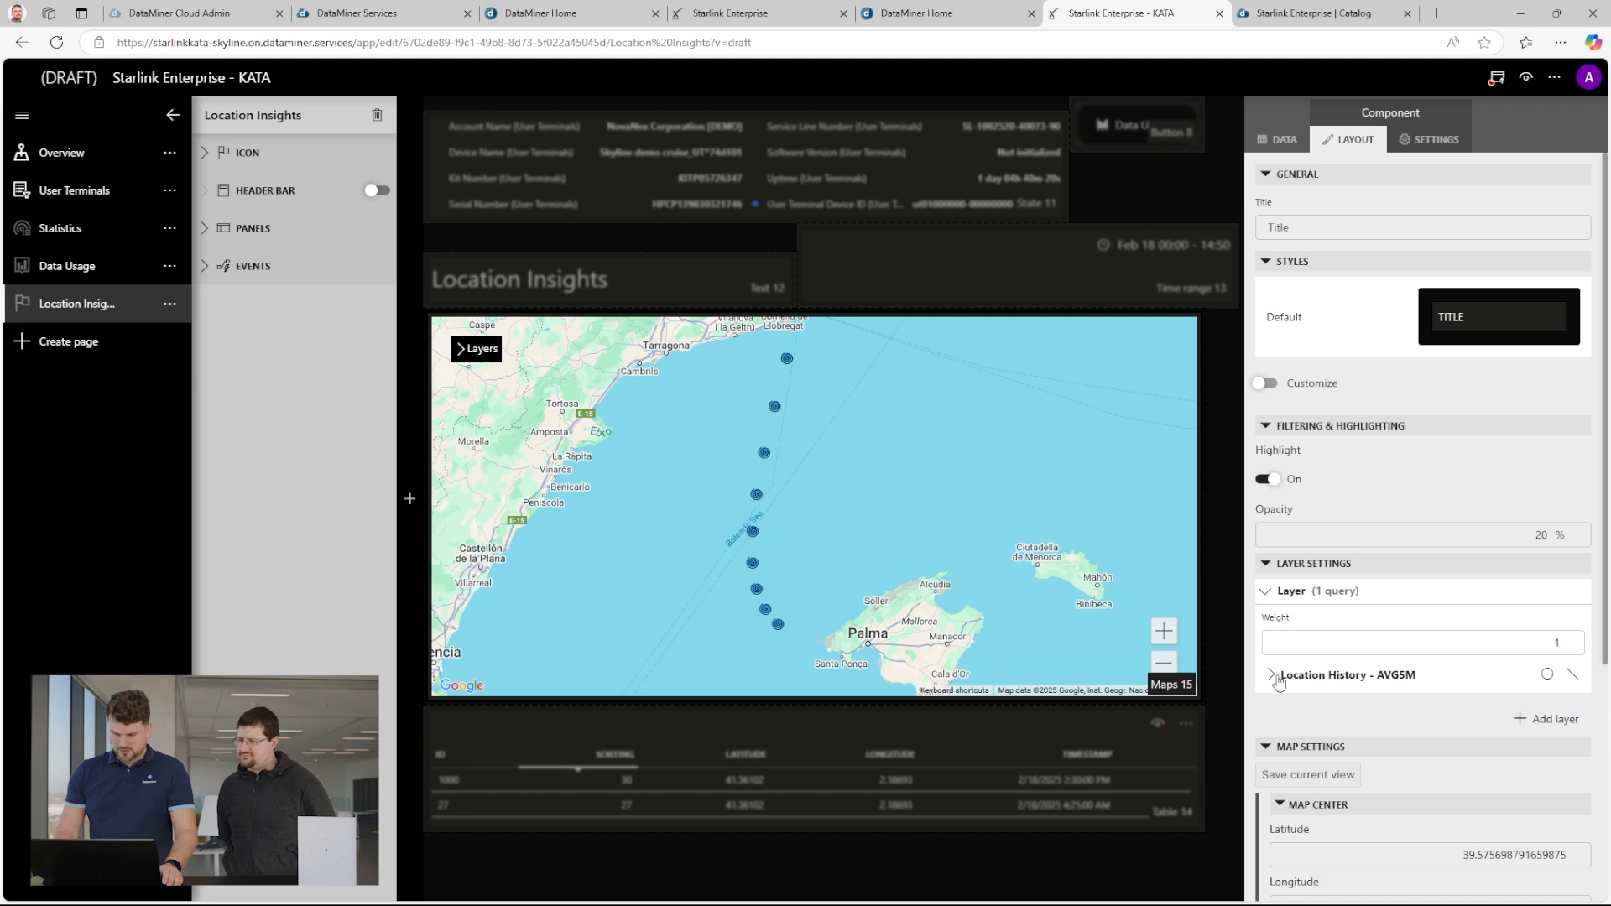
pyautogui.click(1273, 676)
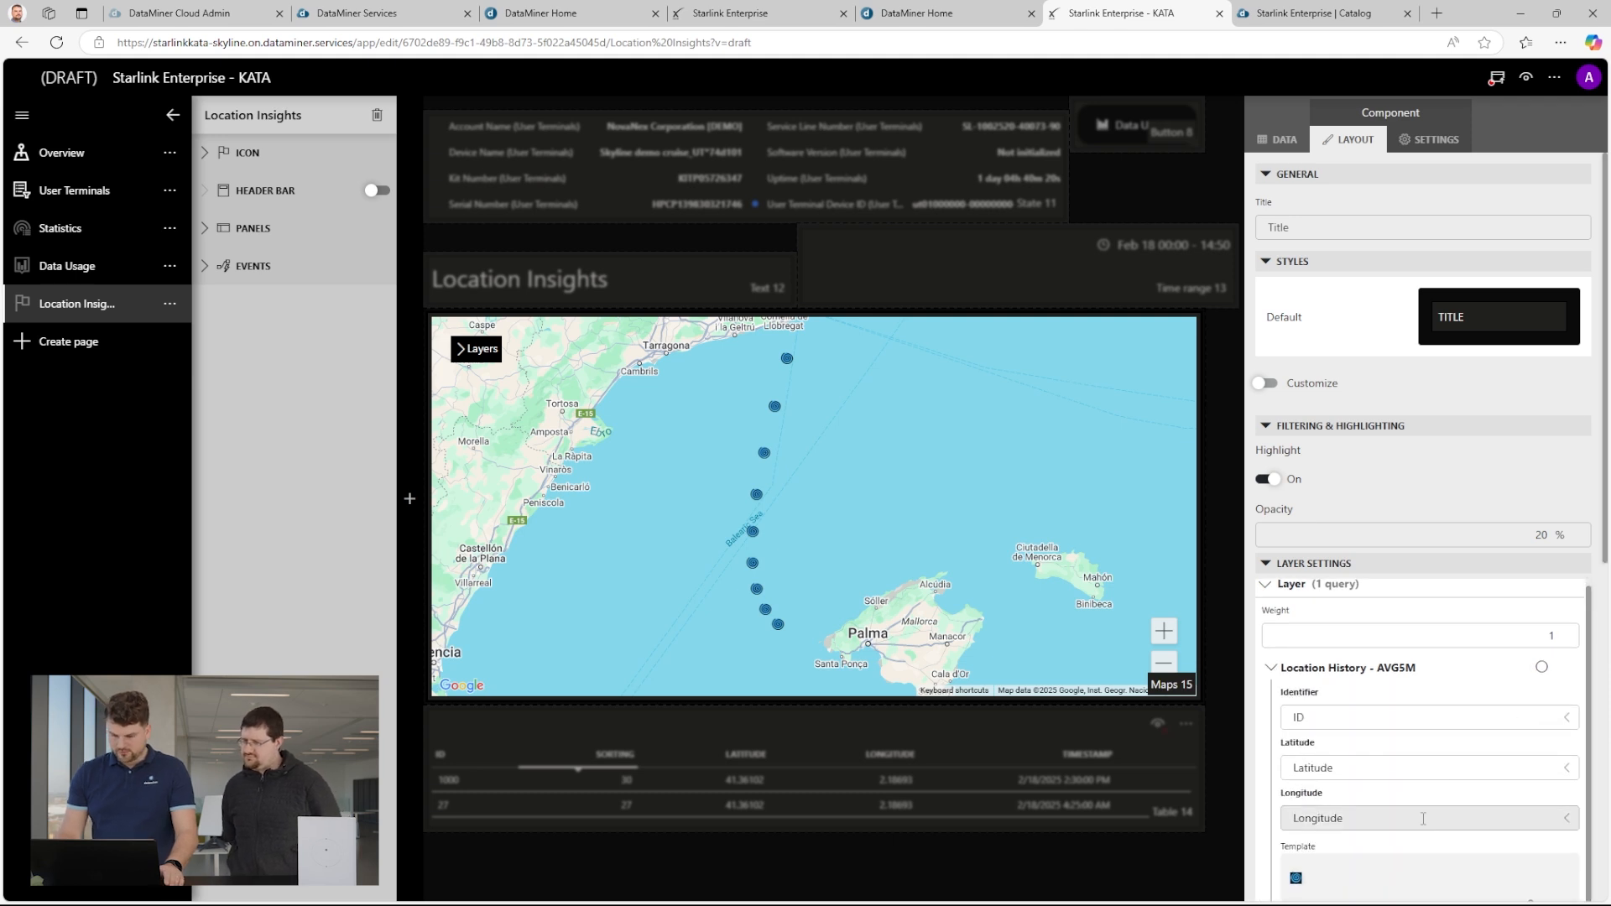
pyautogui.scroll(-4, 1427, 831)
pyautogui.click(1544, 591)
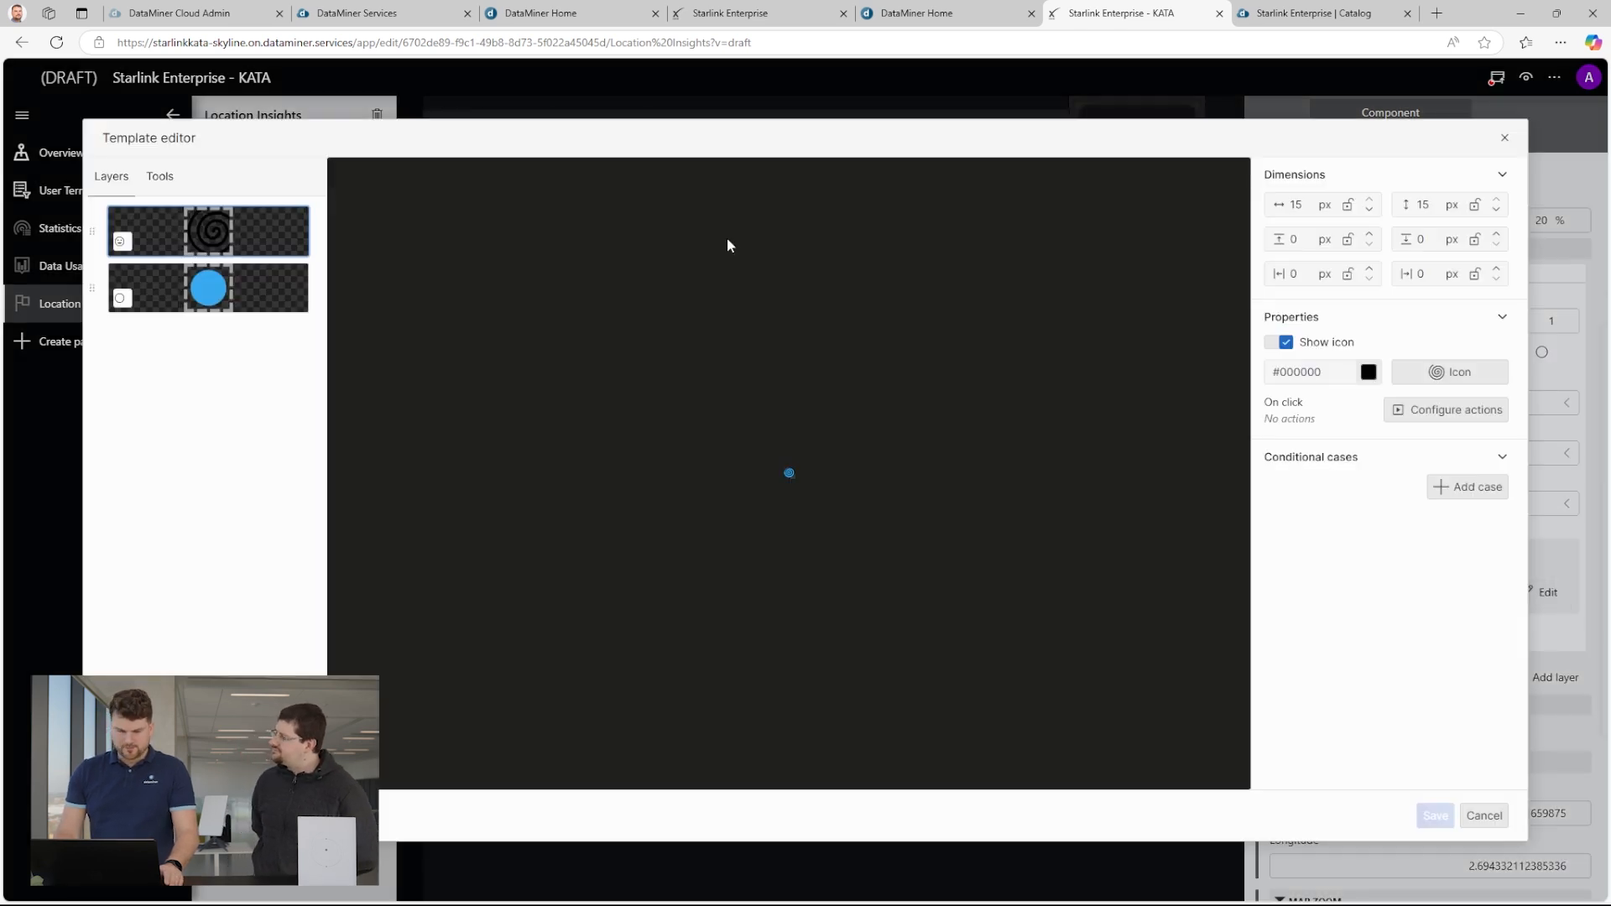
# Add a conditional case to the template's ellipse that shows it in green, #00FD1D.
pyautogui.click(210, 288)
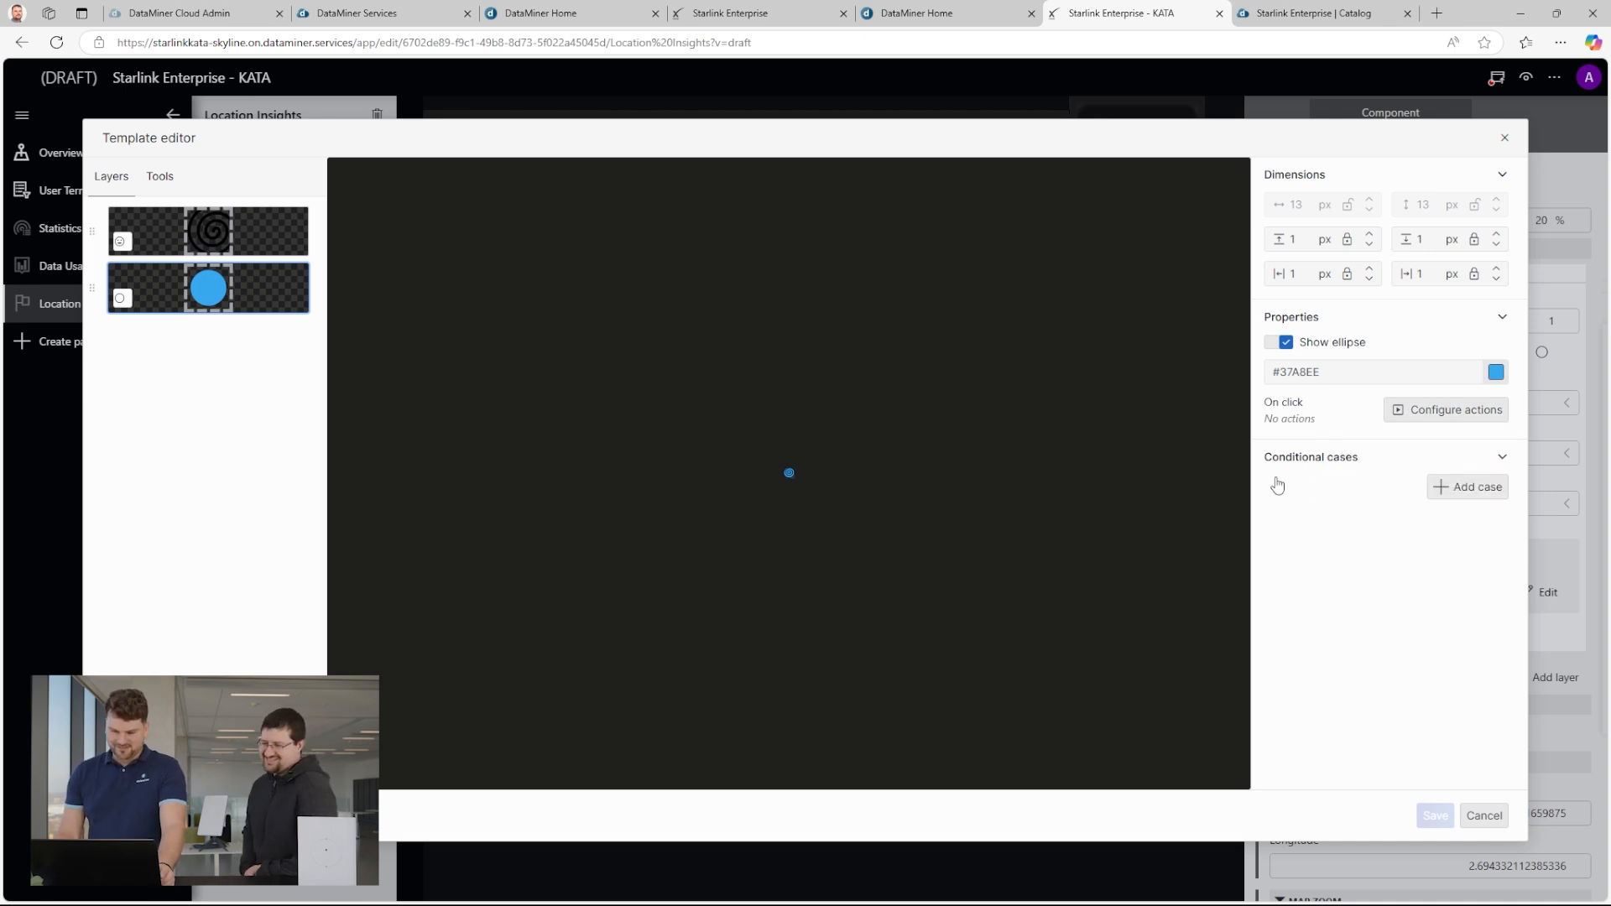
pyautogui.click(1468, 487)
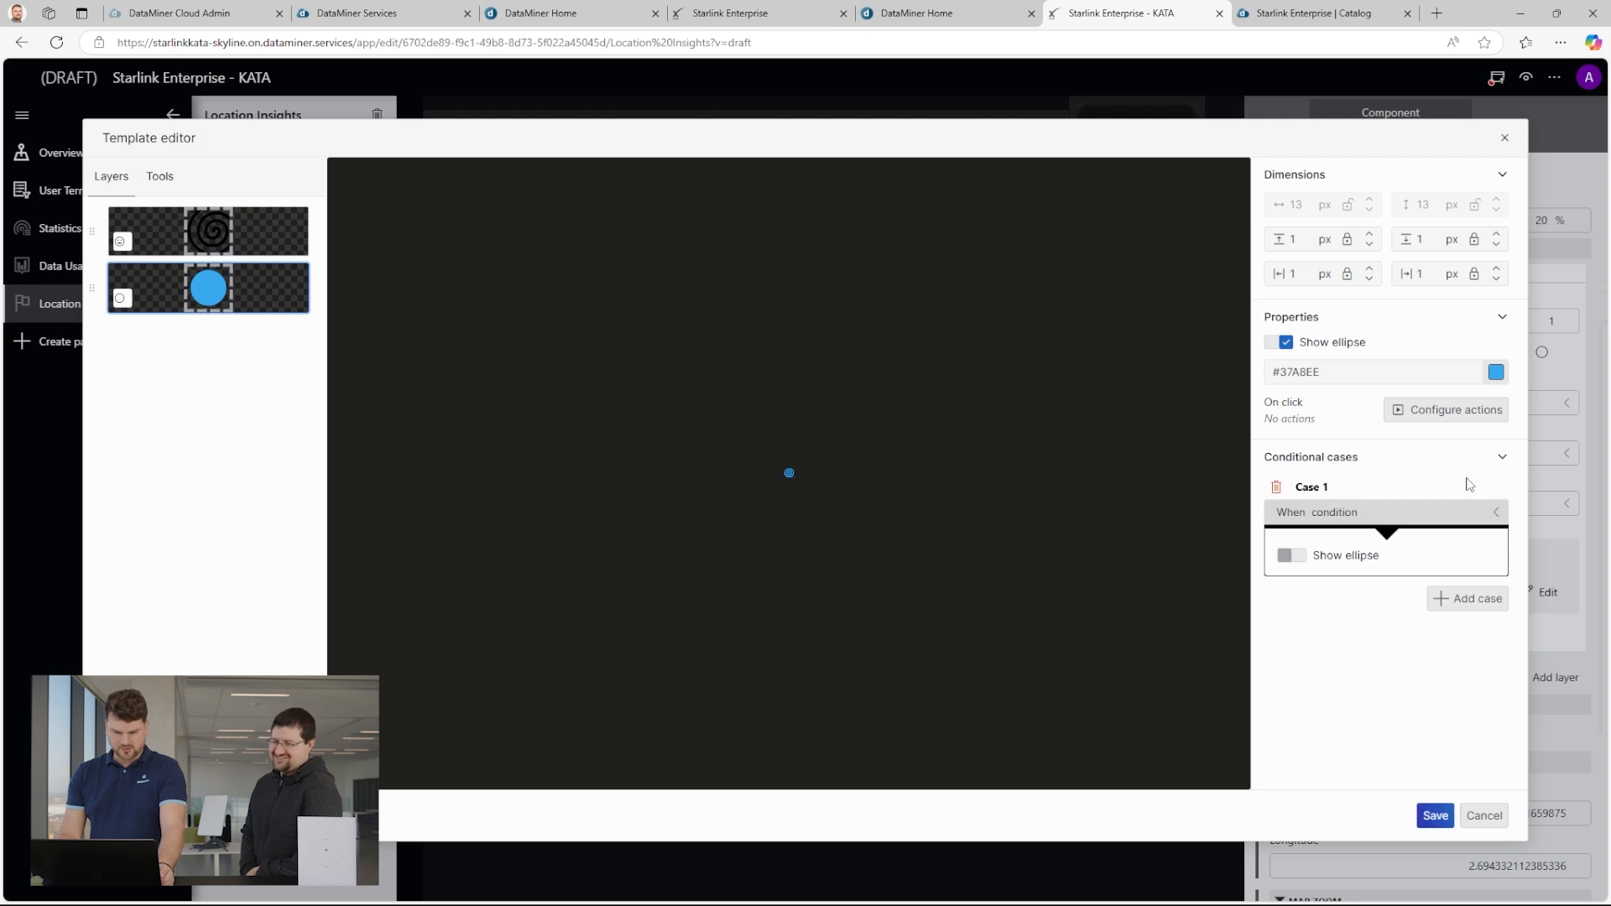
pyautogui.click(1299, 555)
pyautogui.click(1447, 587)
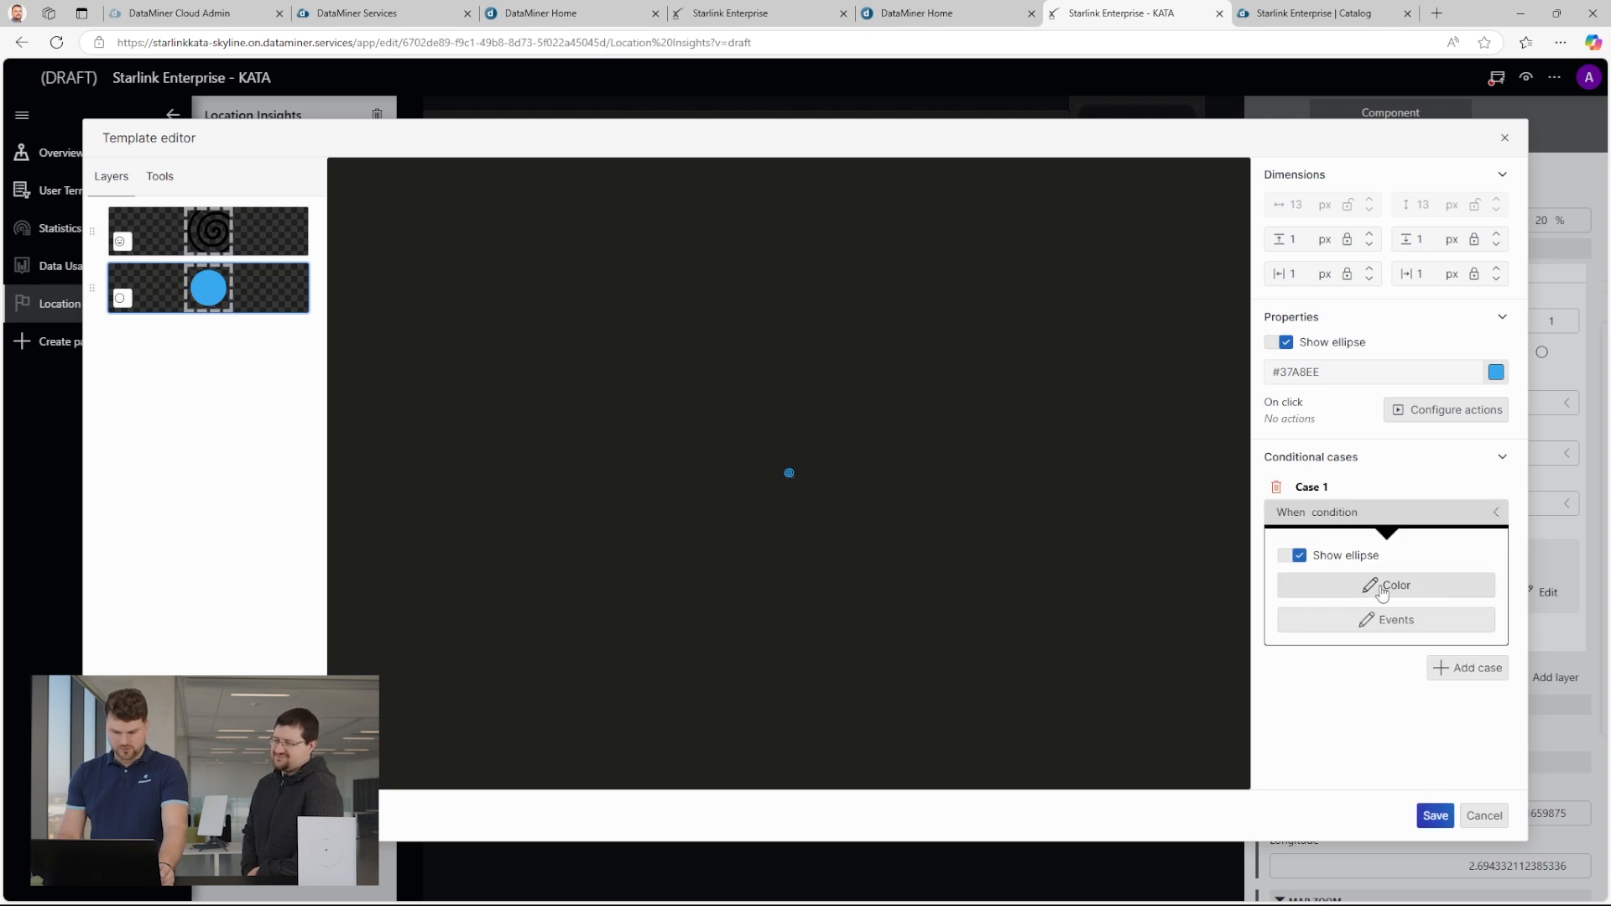
pyautogui.click(1449, 586)
pyautogui.click(1426, 296)
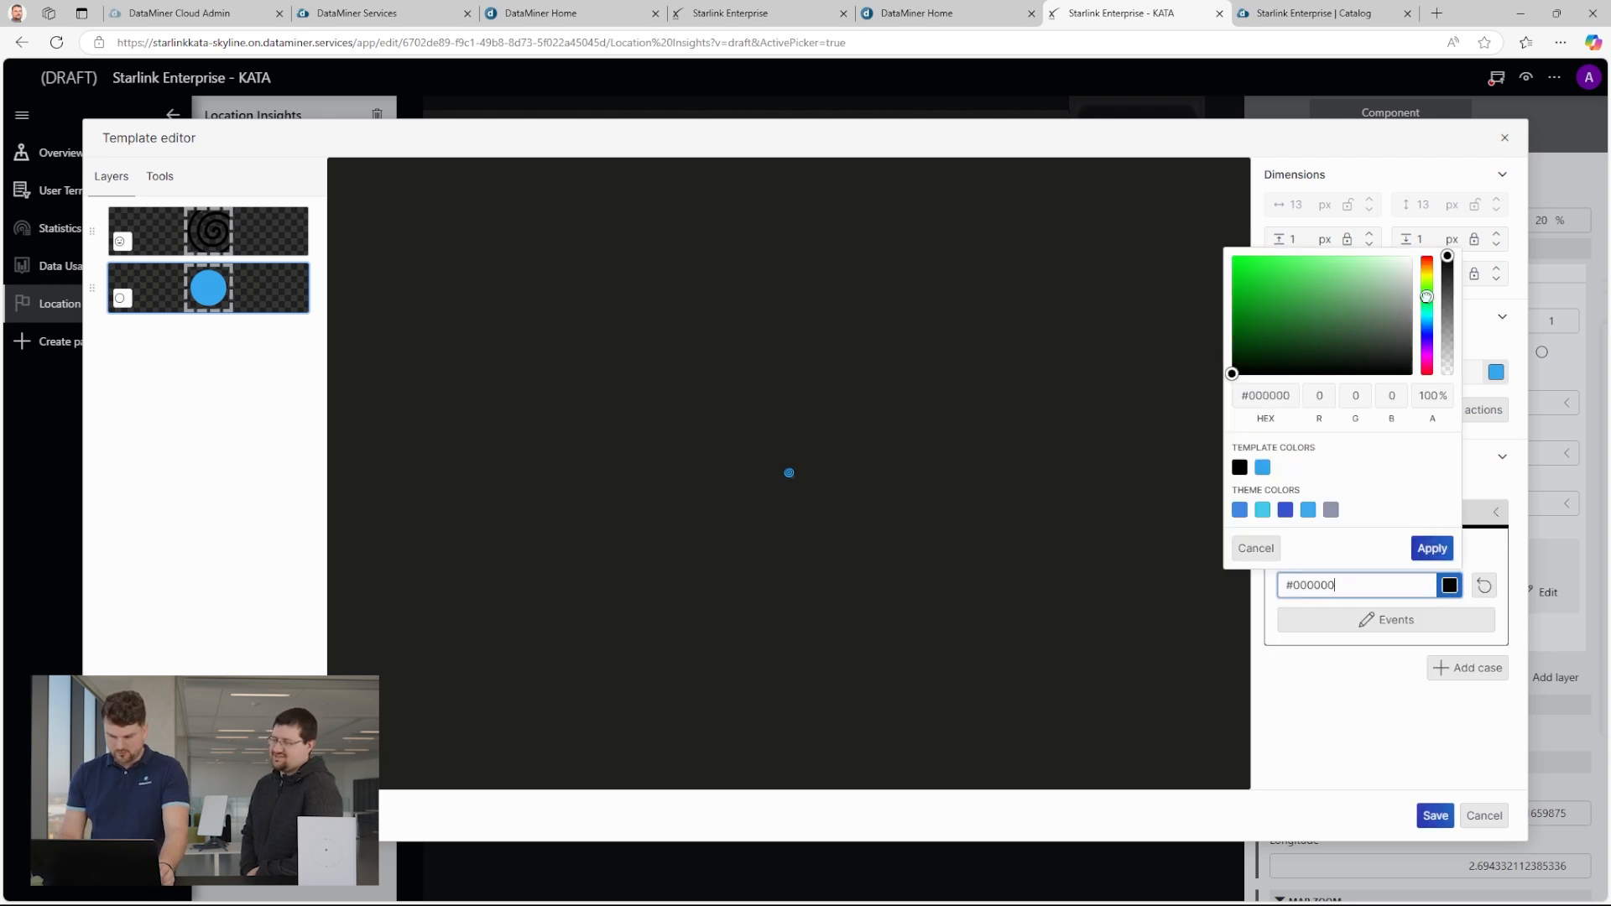
pyautogui.click(1242, 261)
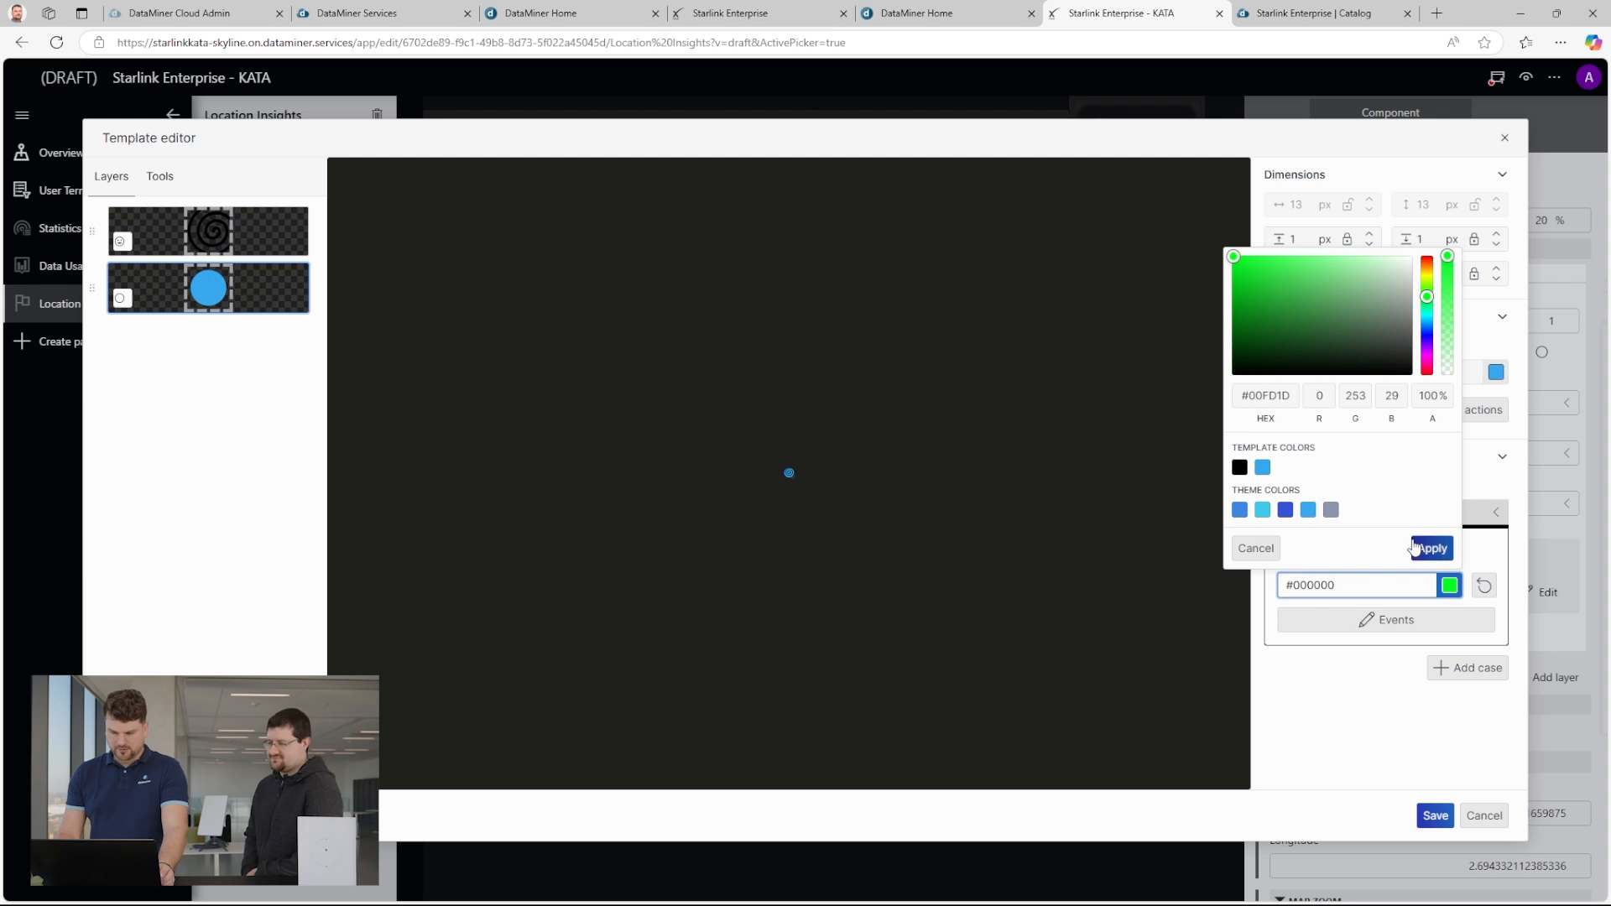
pyautogui.click(1427, 549)
# Make the ellipse's conditional case apply when the ID column equals 1000.
pyautogui.click(1347, 513)
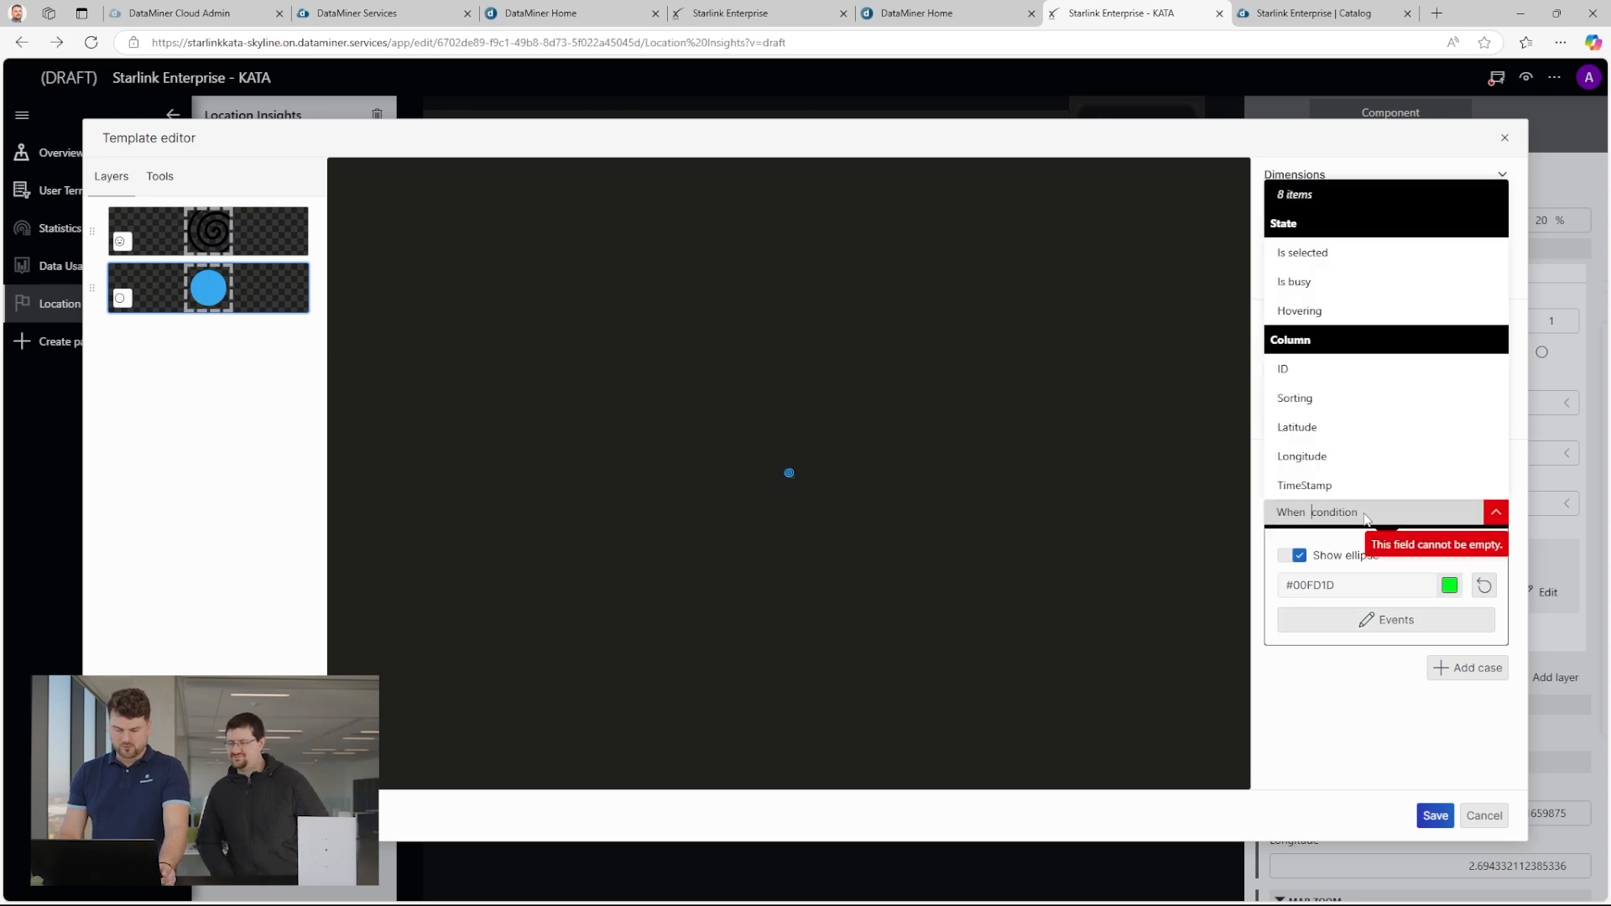
pyautogui.click(1323, 370)
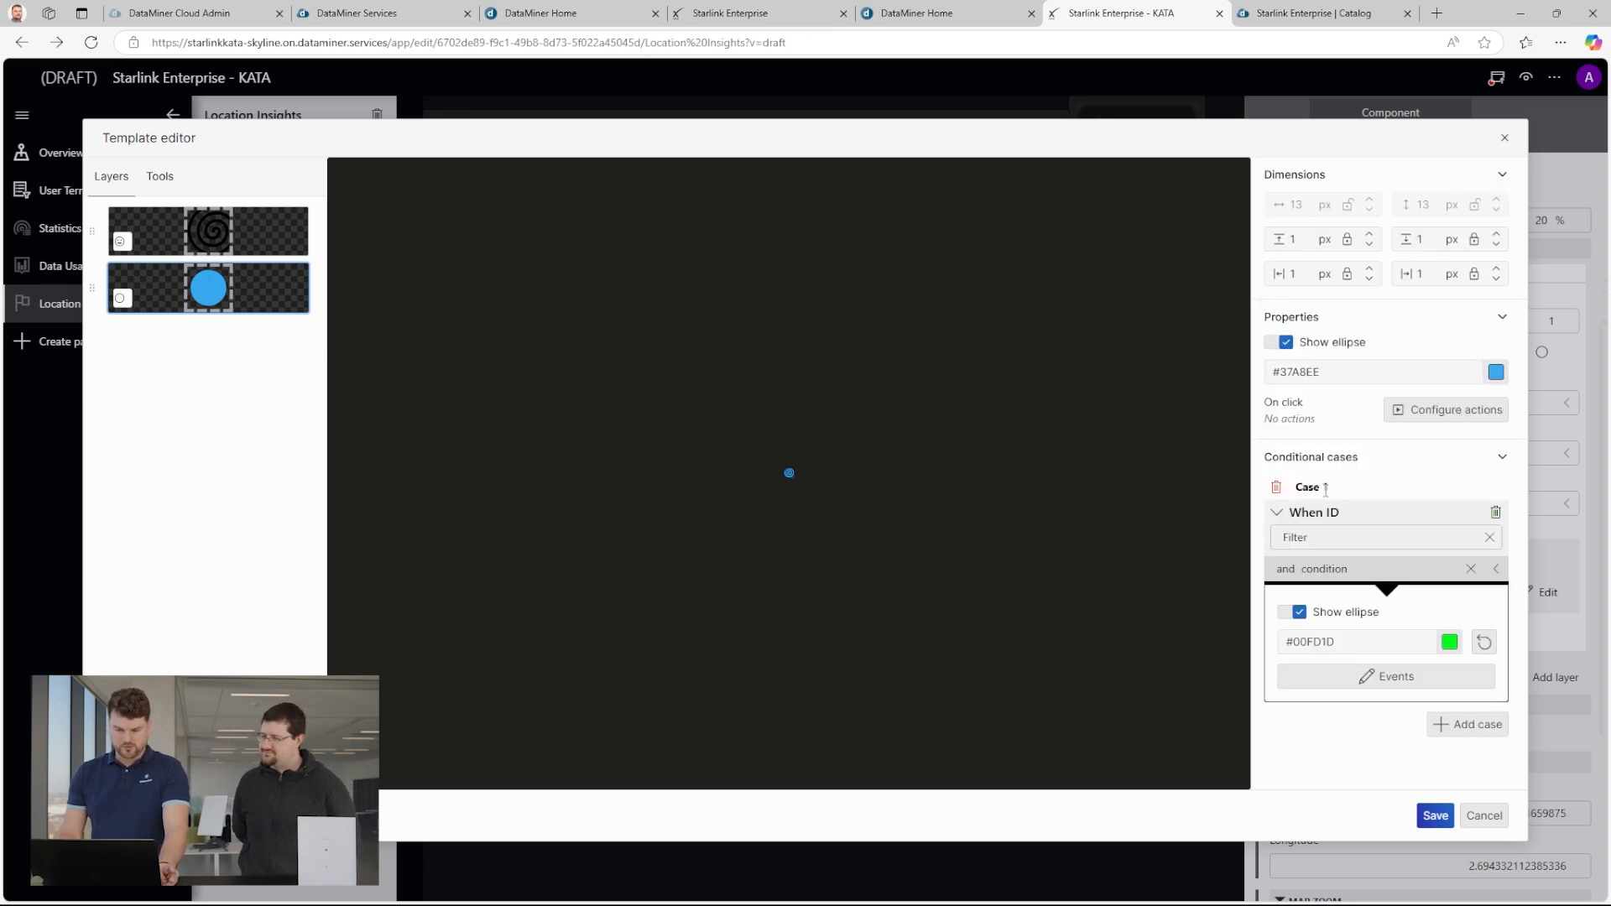
pyautogui.click(1325, 569)
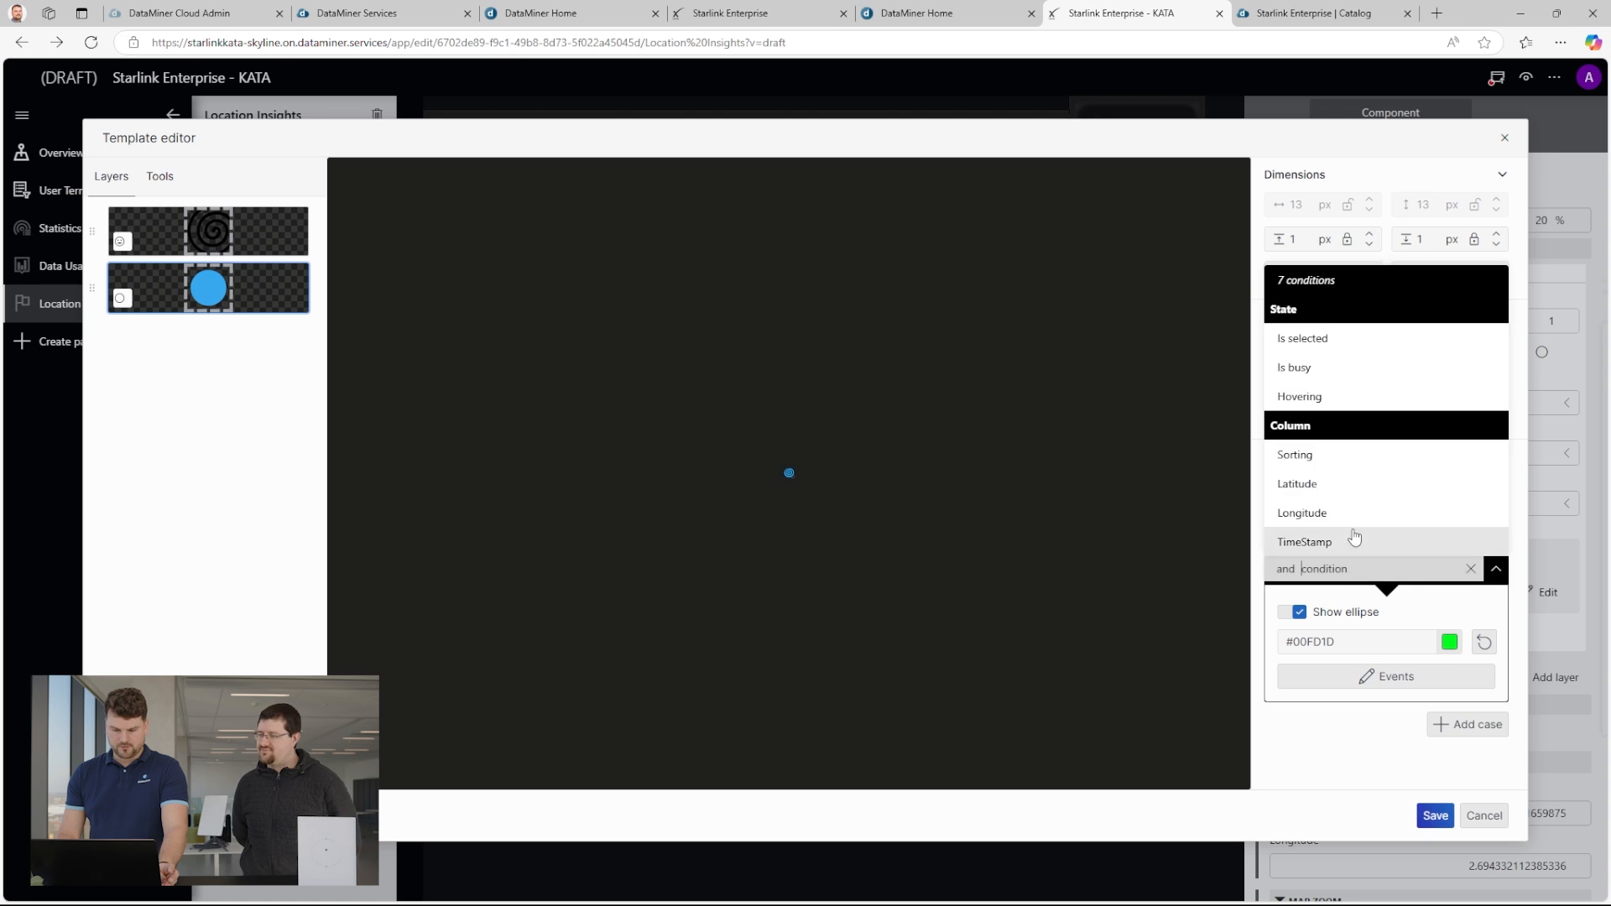
pyautogui.click(1335, 570)
pyautogui.click(1371, 532)
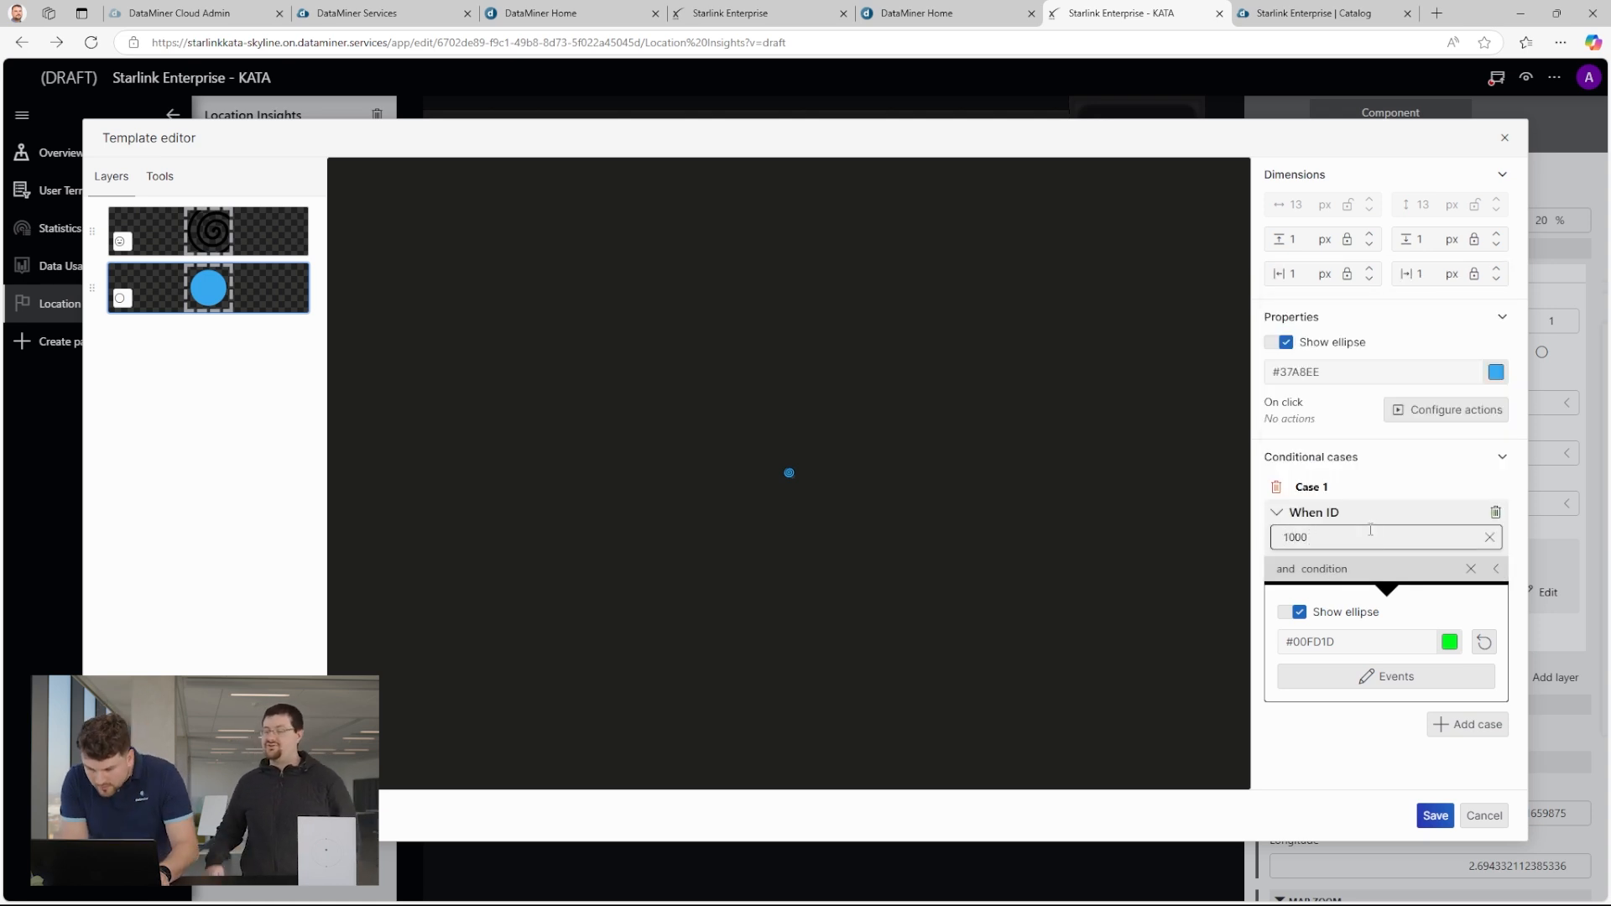
pyautogui.click(1421, 752)
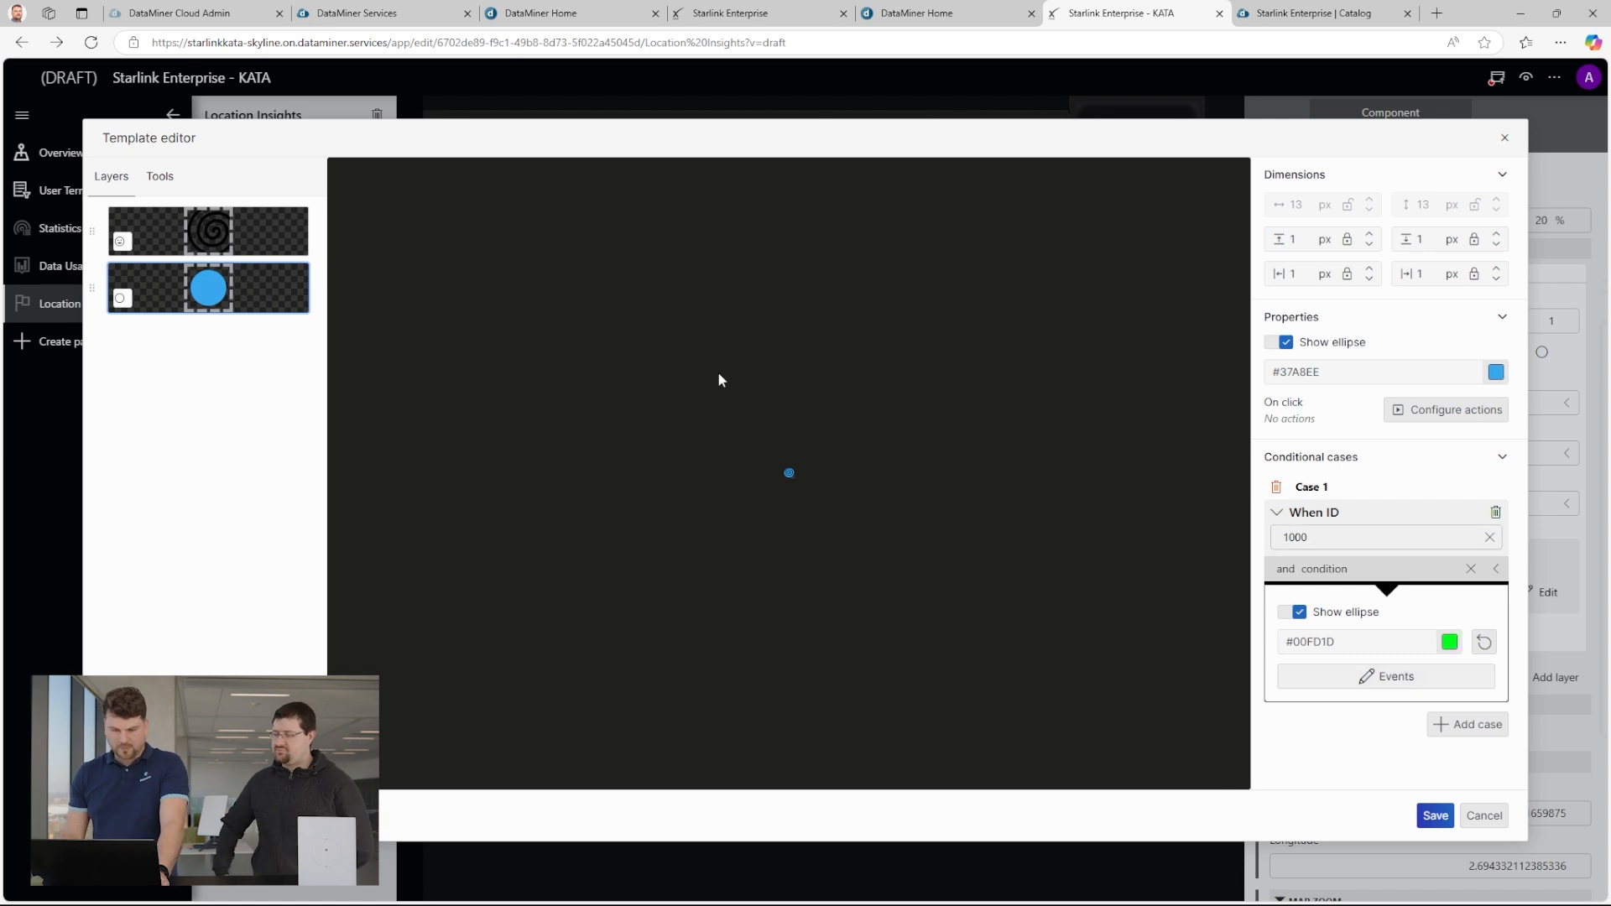
# Add a conditional case to the spiral icon layer that shows the icon when Is selected is Yes.
pyautogui.click(209, 242)
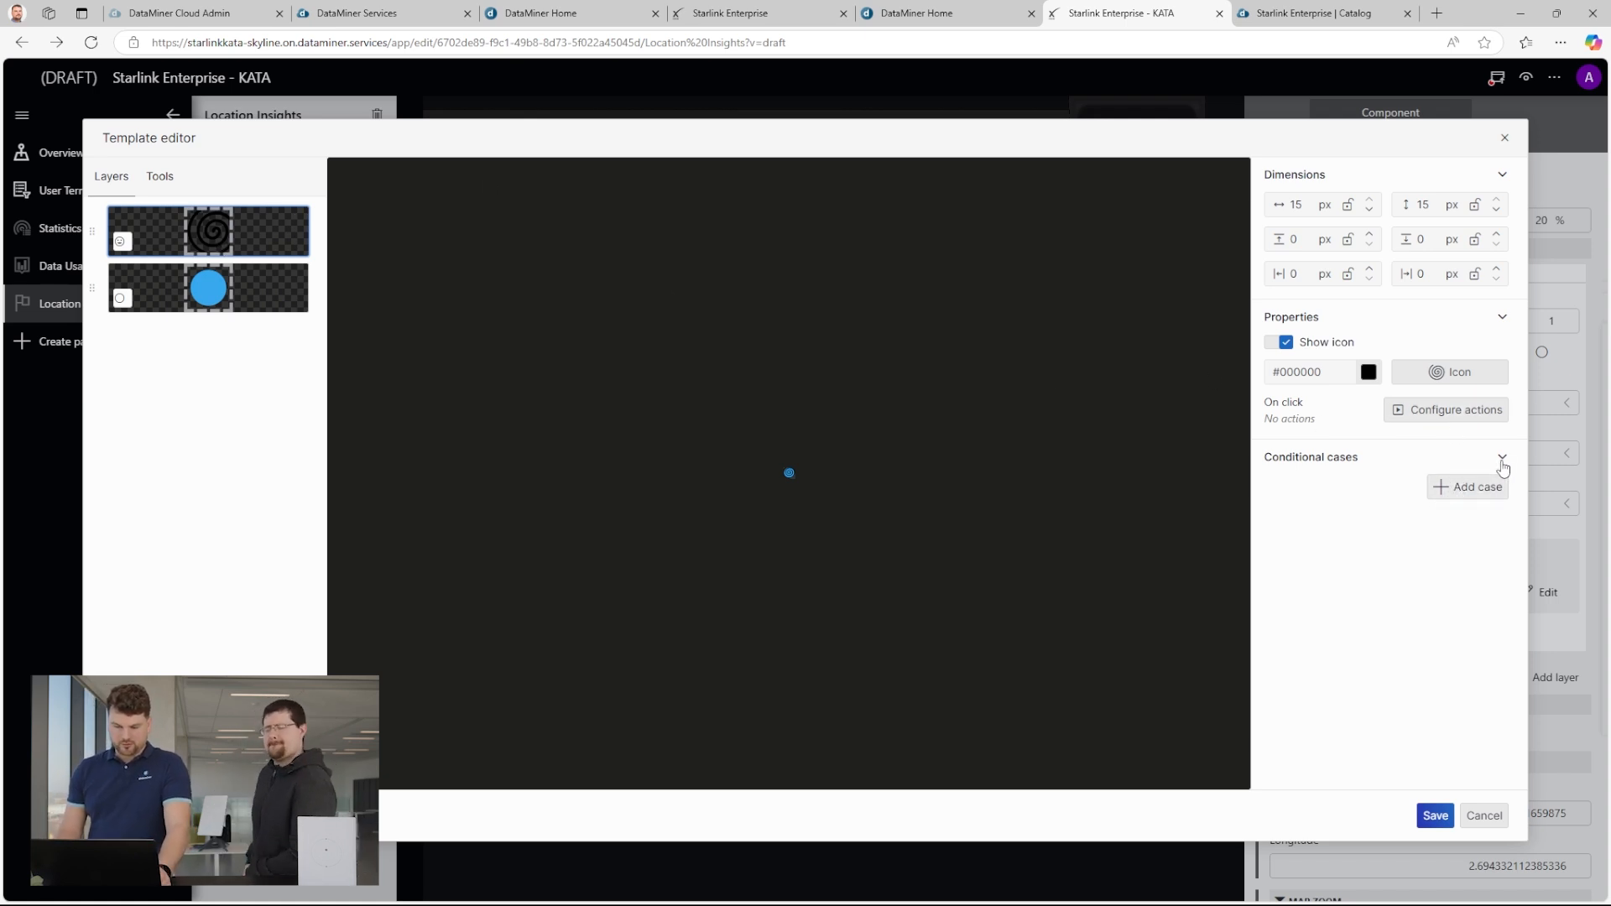
pyautogui.click(1482, 487)
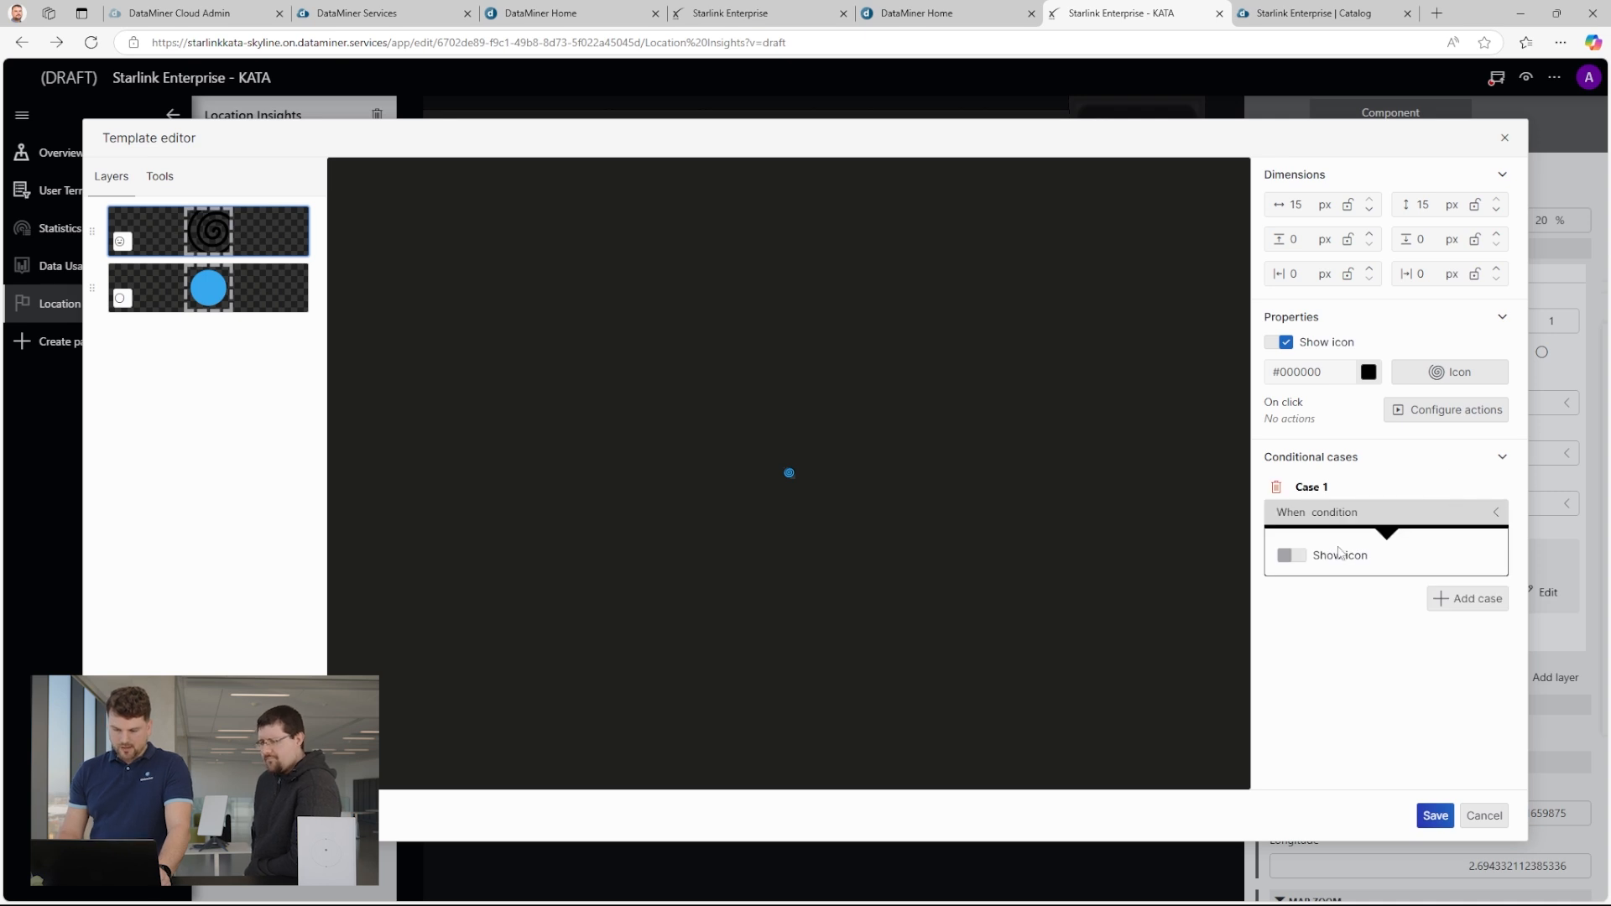
pyautogui.click(1334, 512)
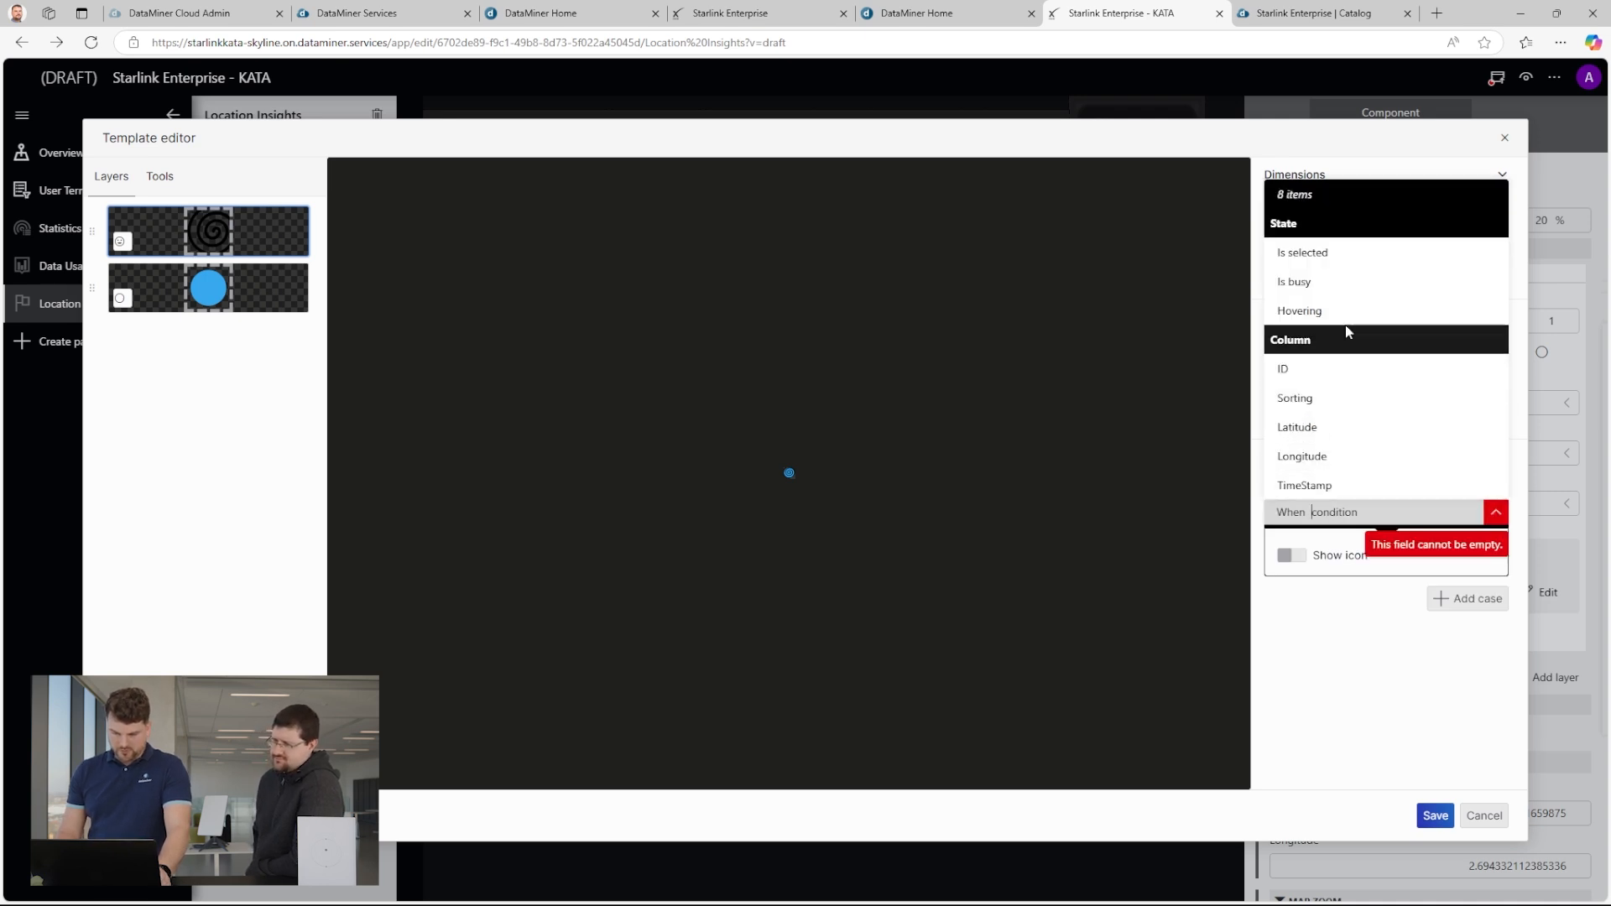
pyautogui.click(1328, 263)
pyautogui.click(1277, 535)
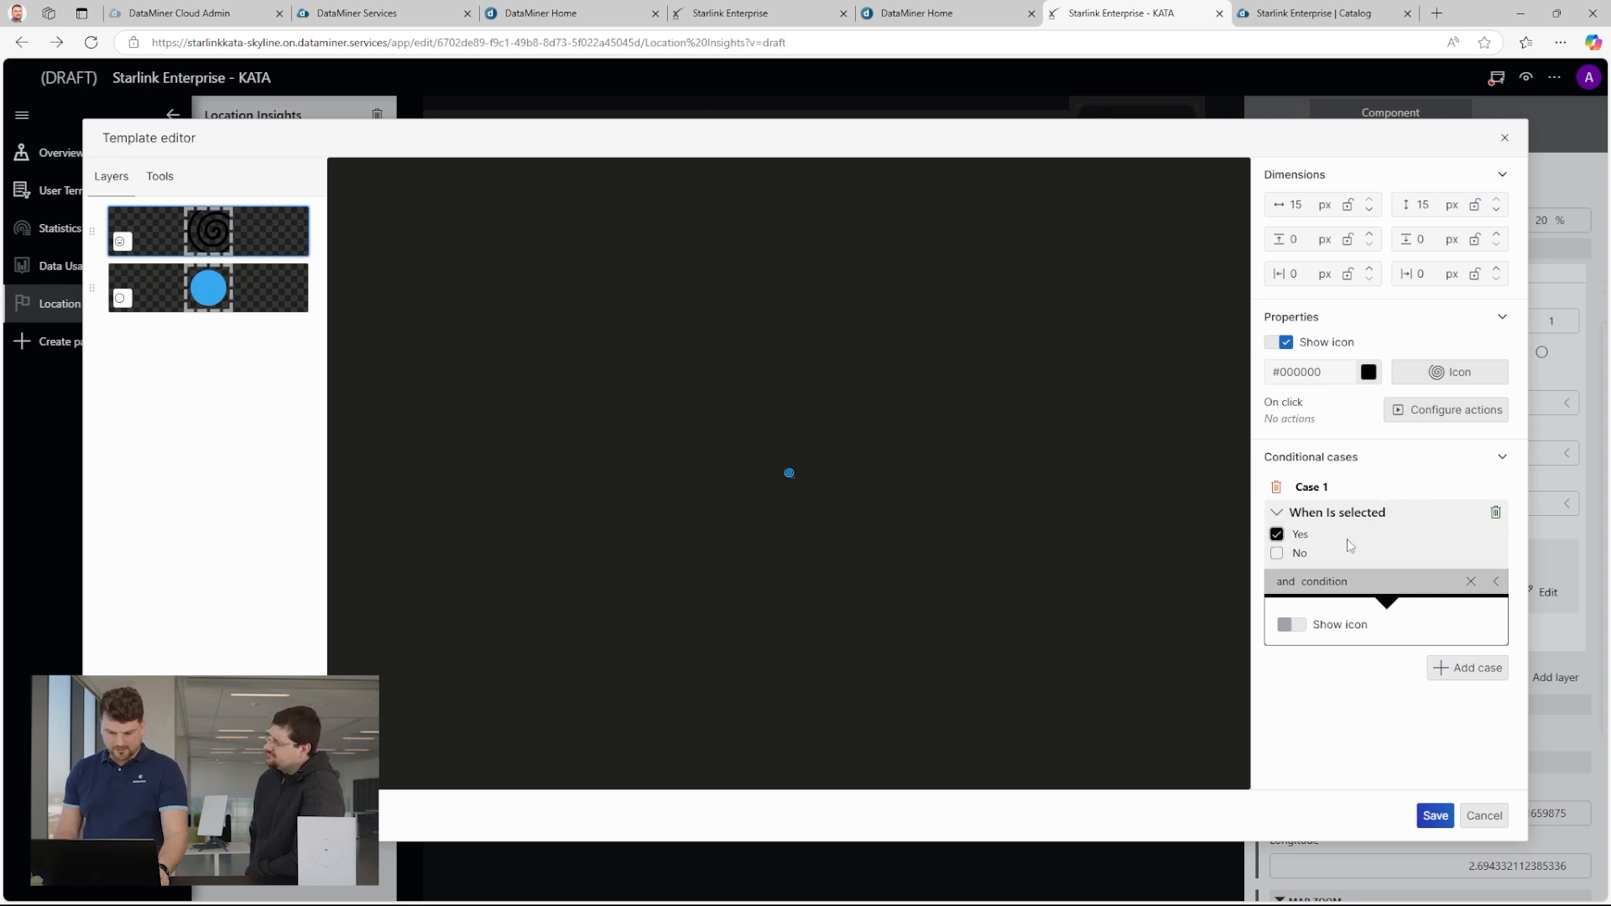
pyautogui.click(1305, 626)
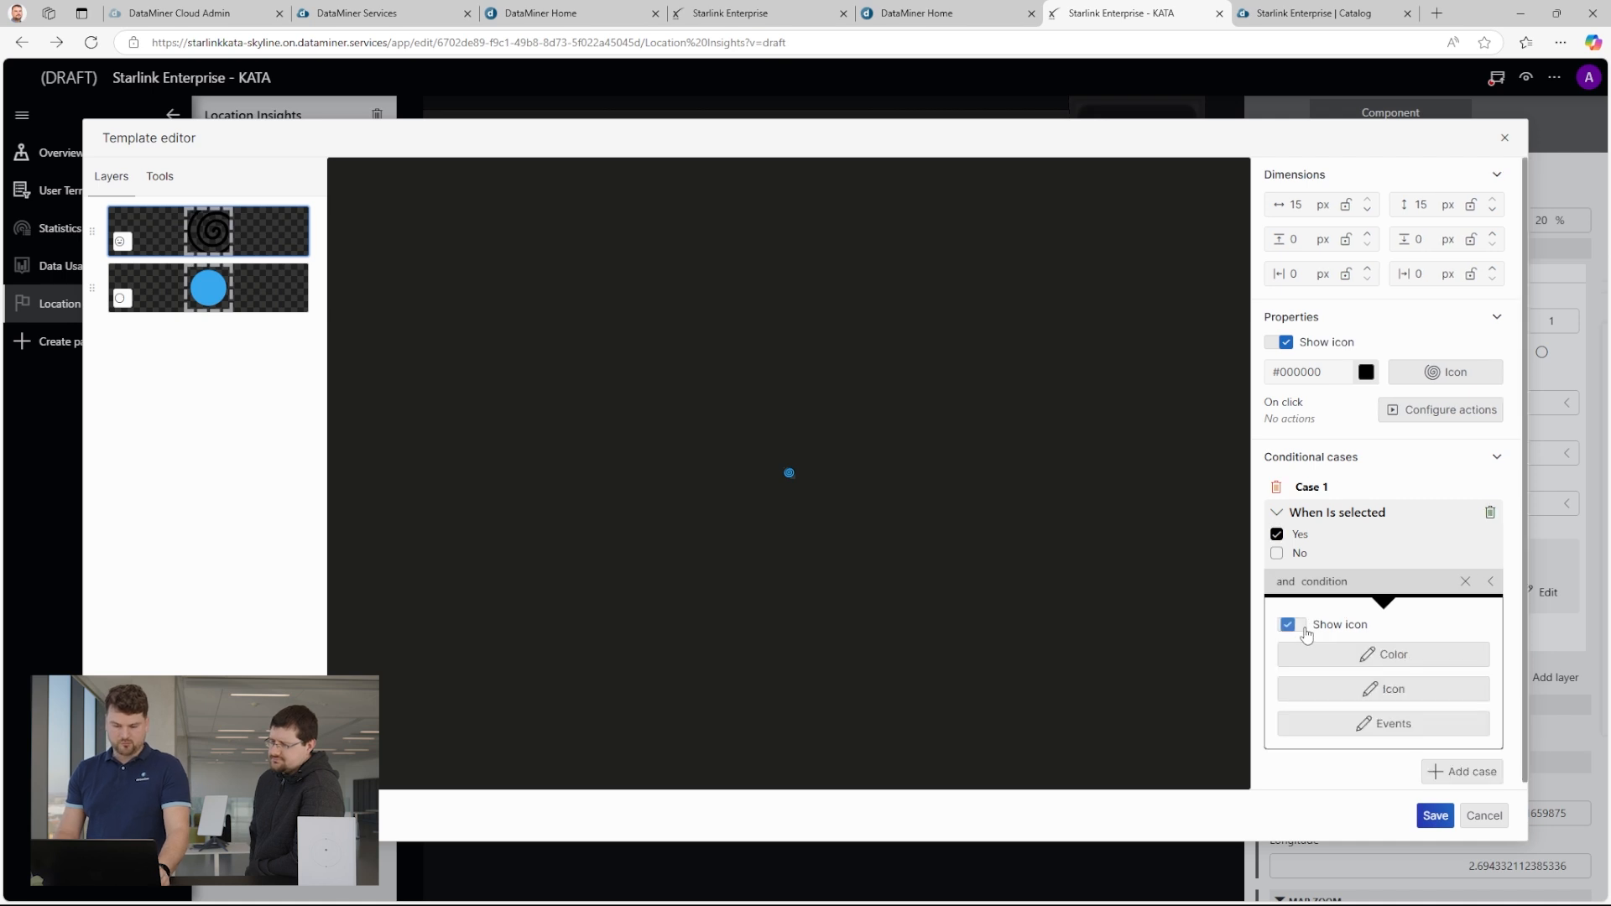
# Set the icon's colour in the selected case to purple, #8307F5.
pyautogui.click(1445, 656)
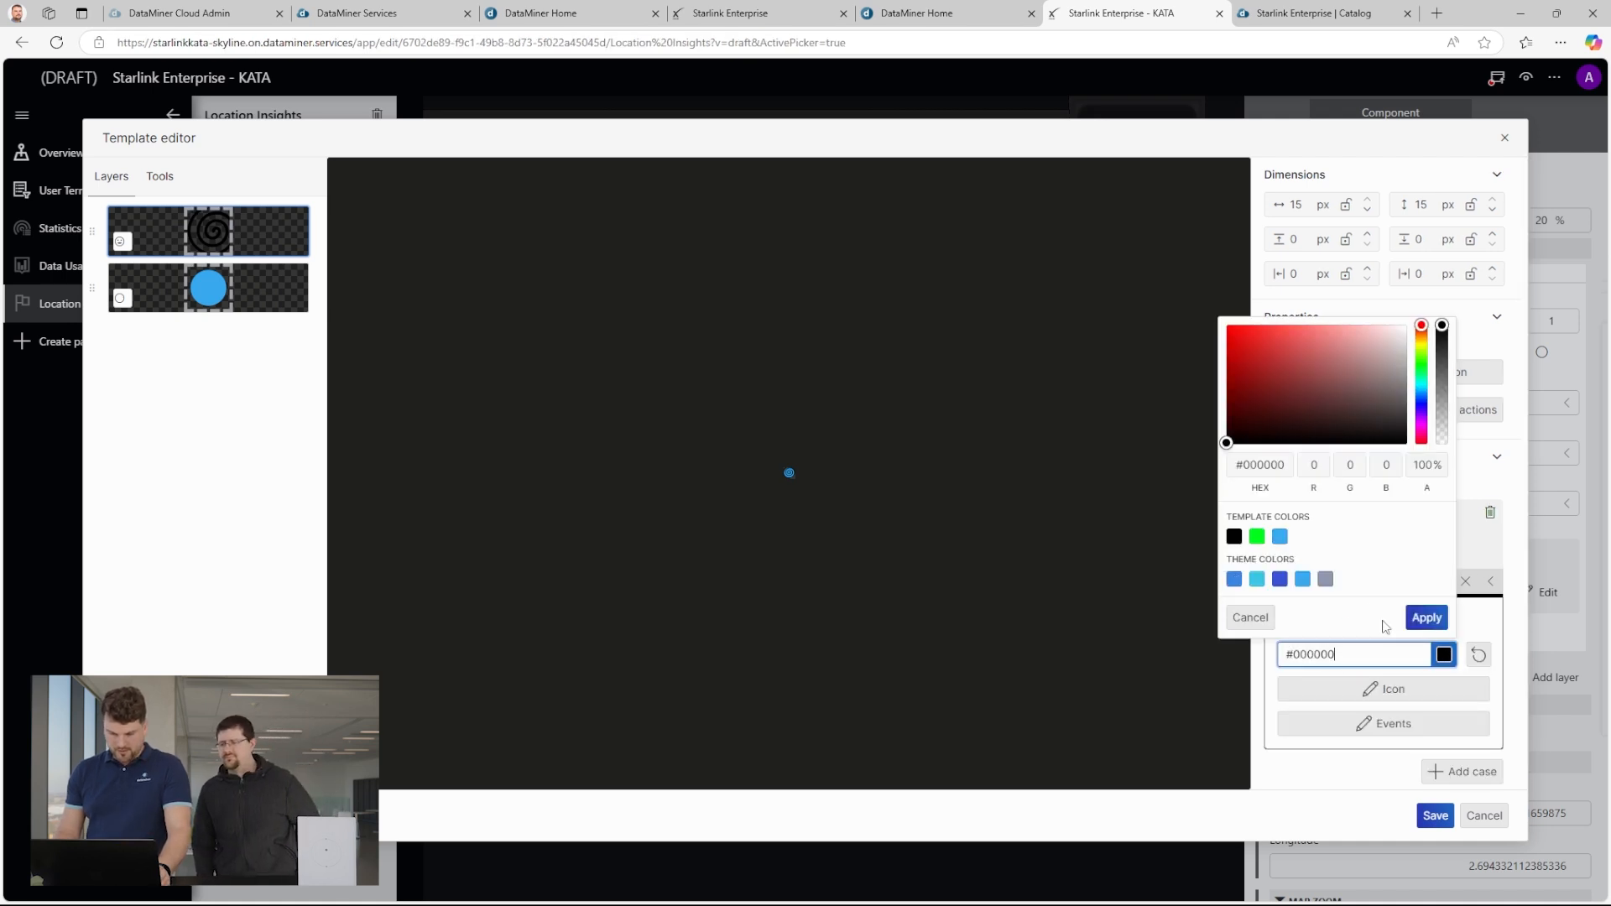
pyautogui.moveTo(1422, 424); pyautogui.dragTo(1421, 412)
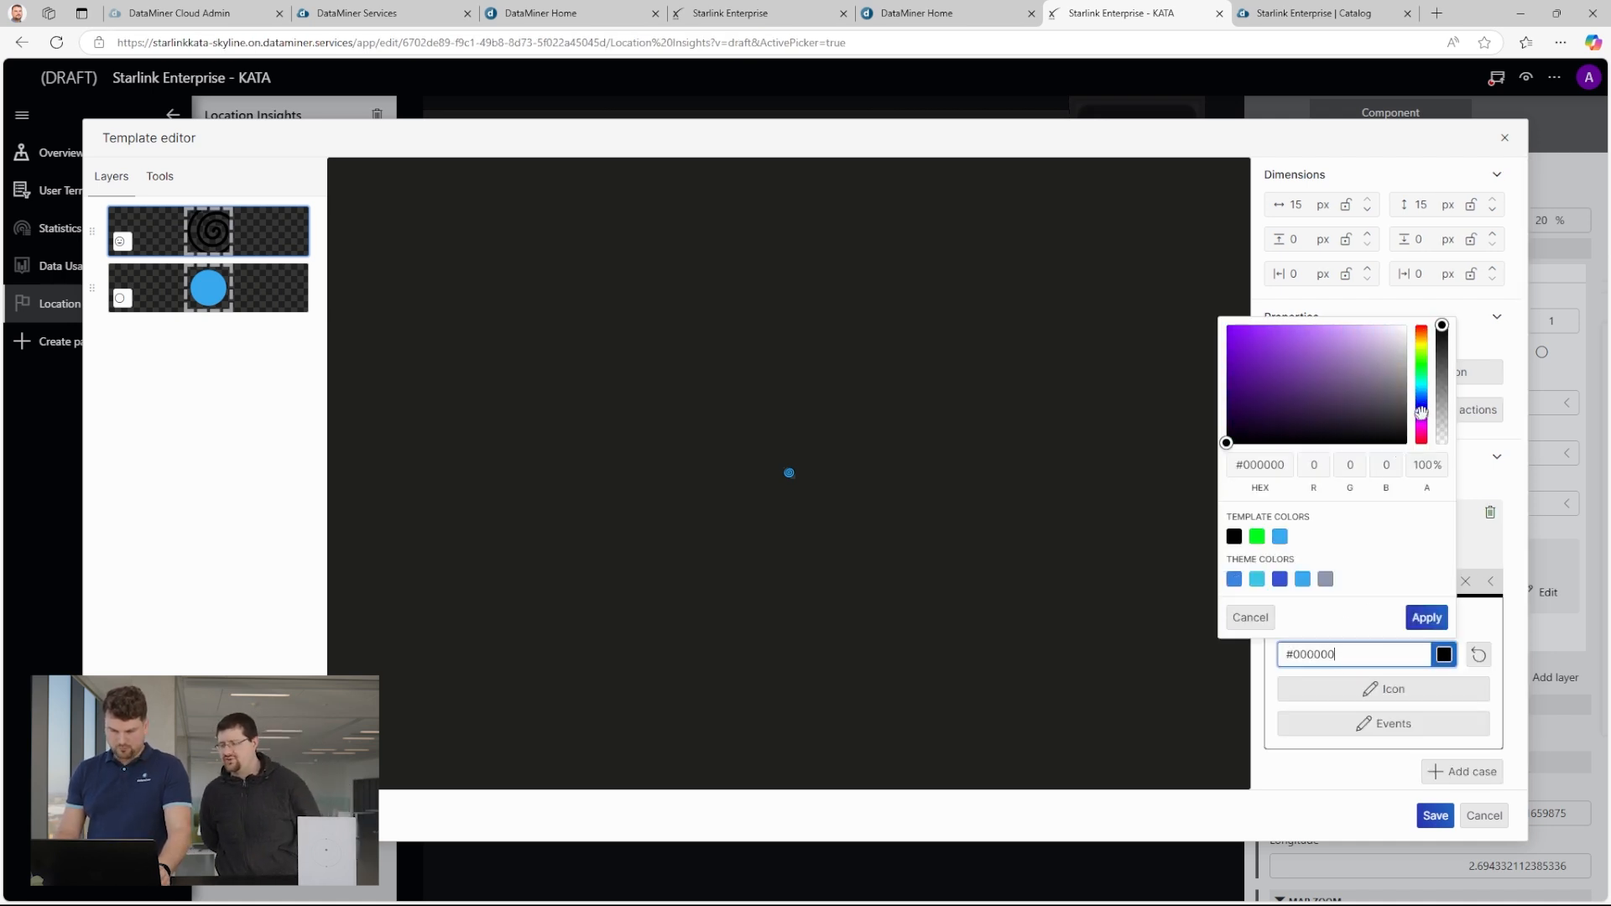
pyautogui.click(1238, 332)
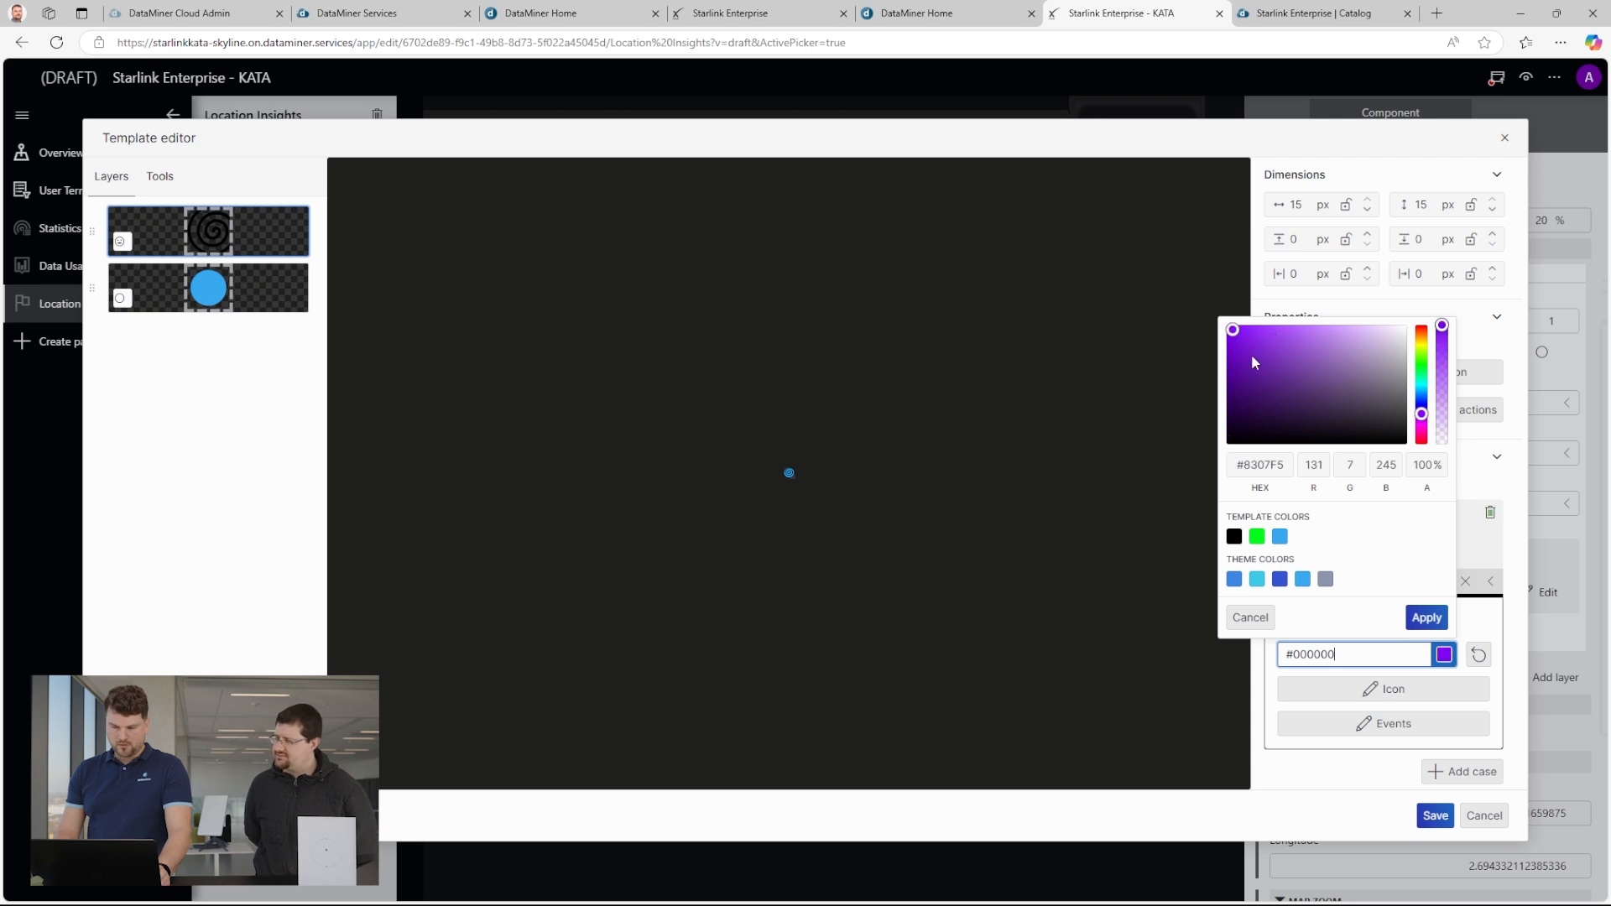
pyautogui.click(1427, 618)
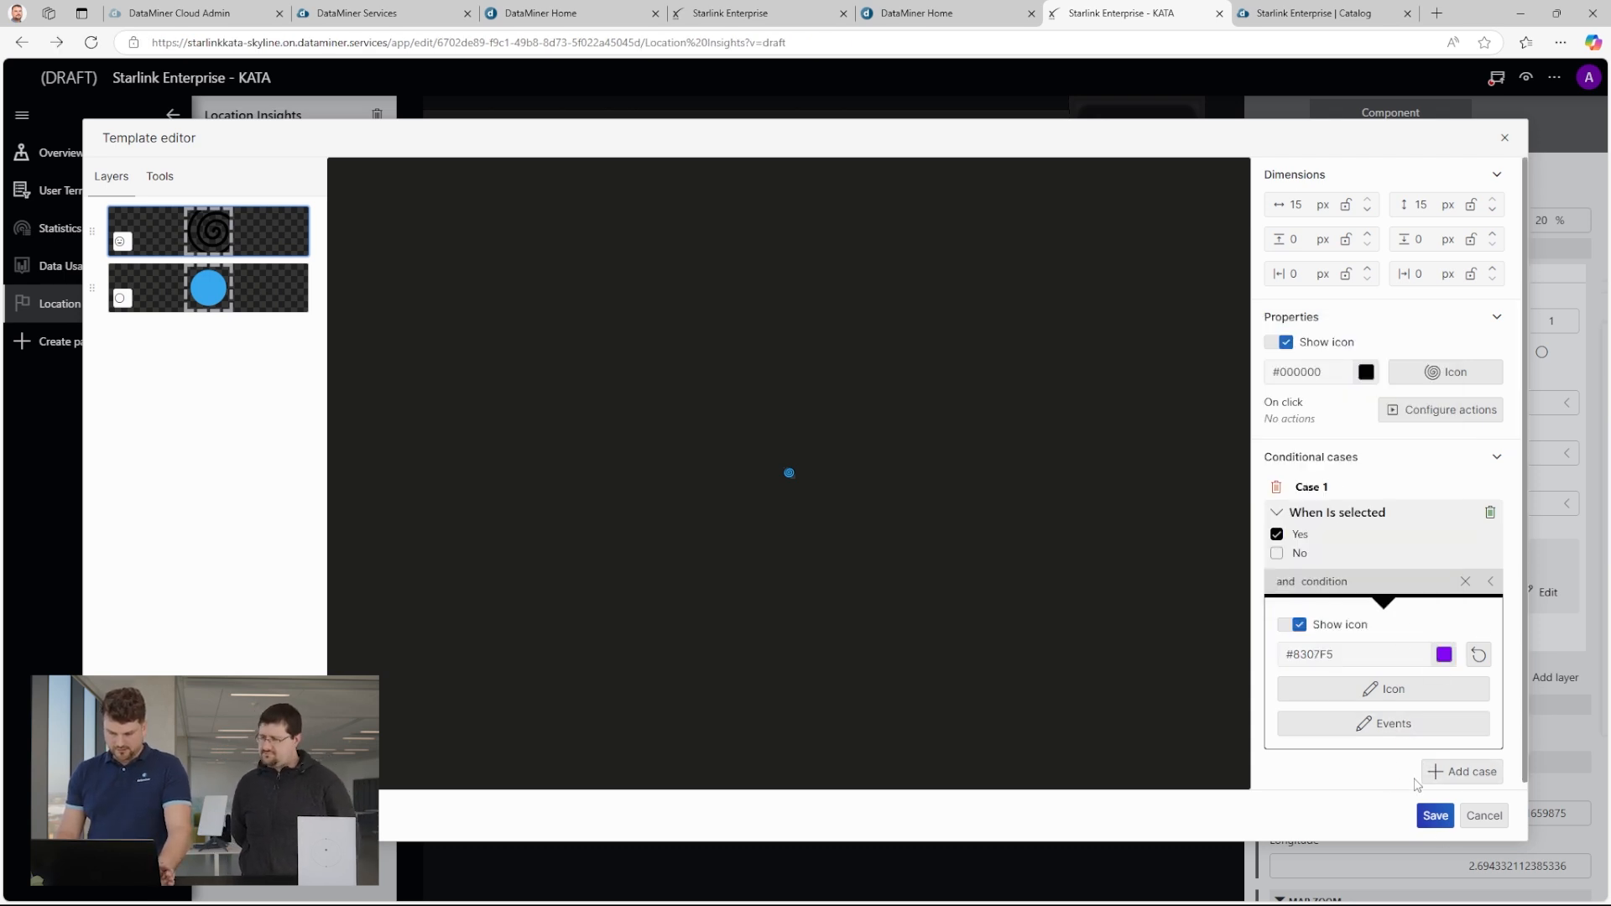
# Configure the icon's on-click action to show a notification titled "Timestamp for this location".
pyautogui.click(1437, 416)
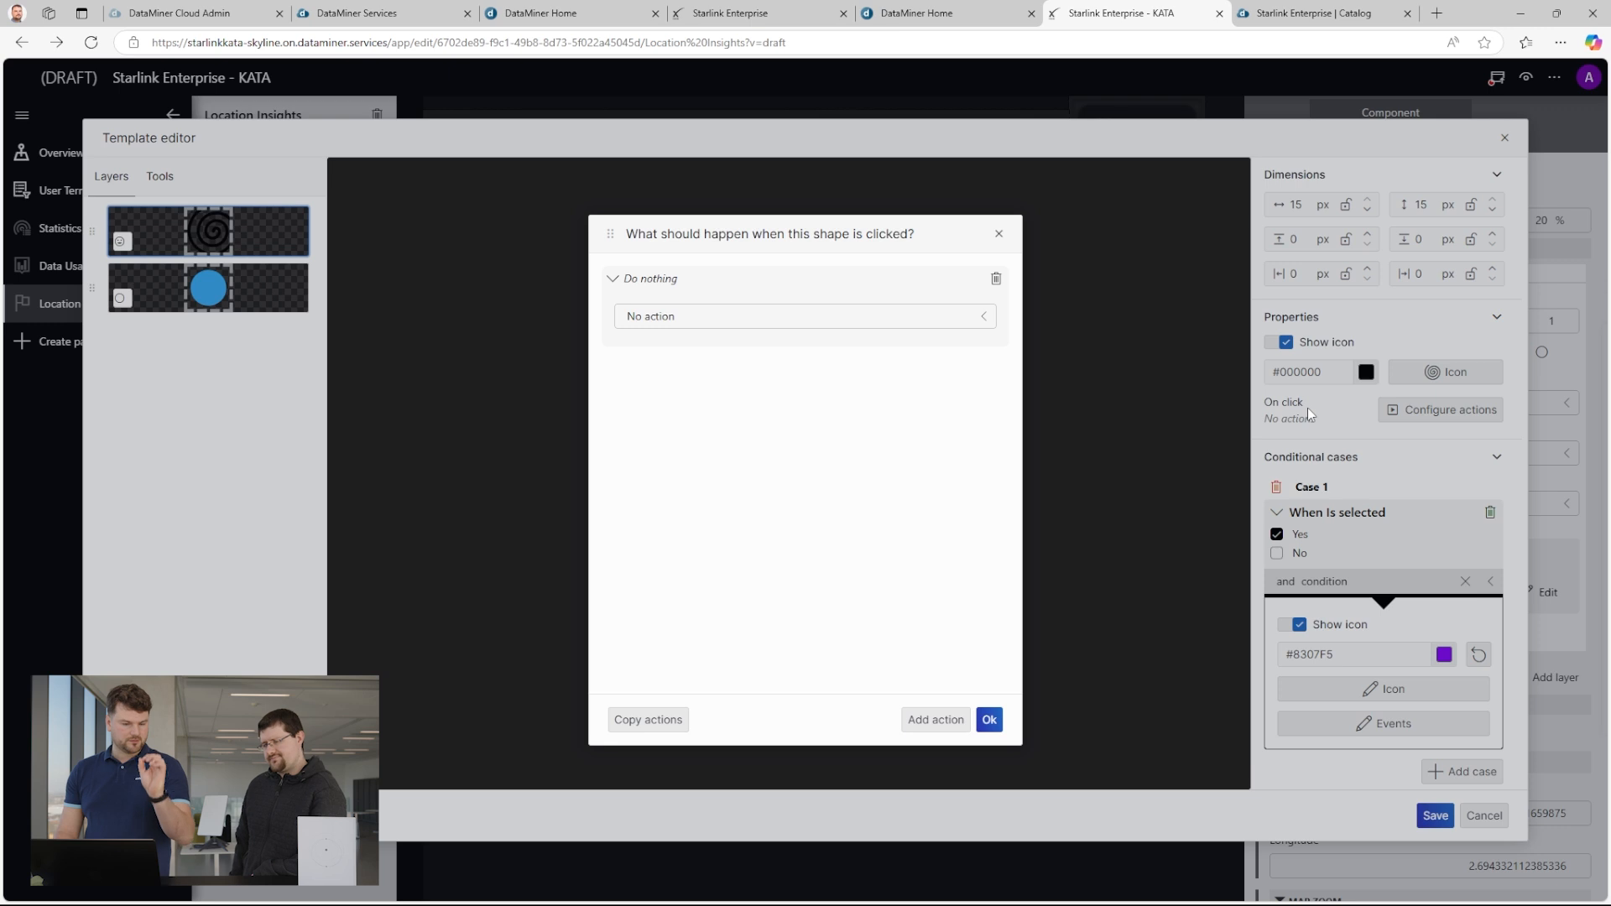
pyautogui.click(829, 317)
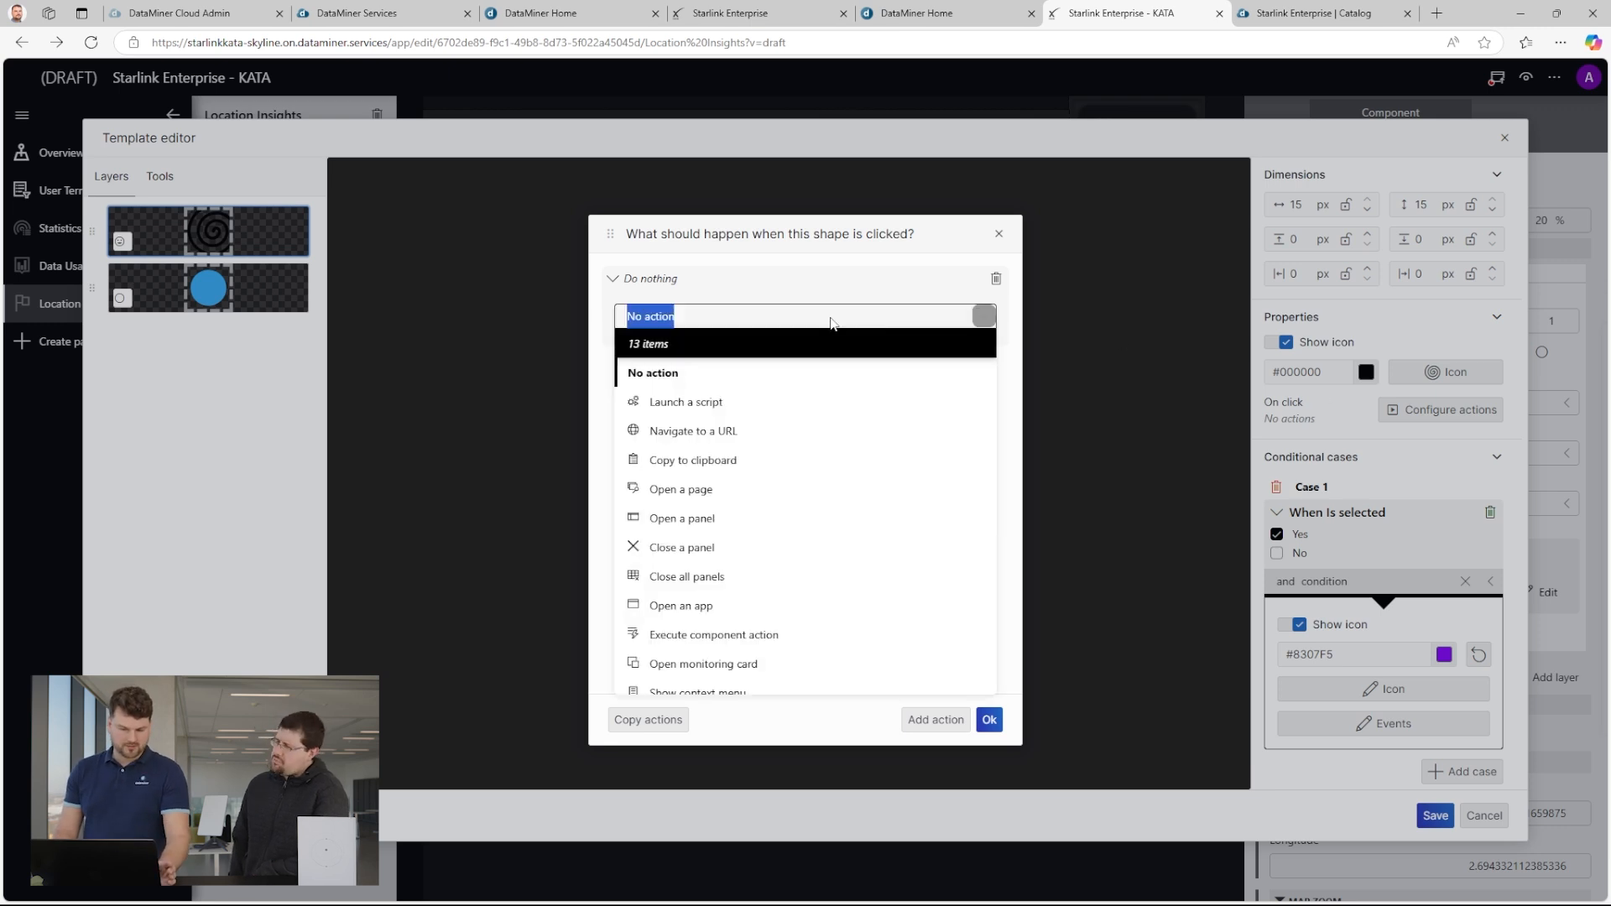
pyautogui.scroll(-1, 773, 575)
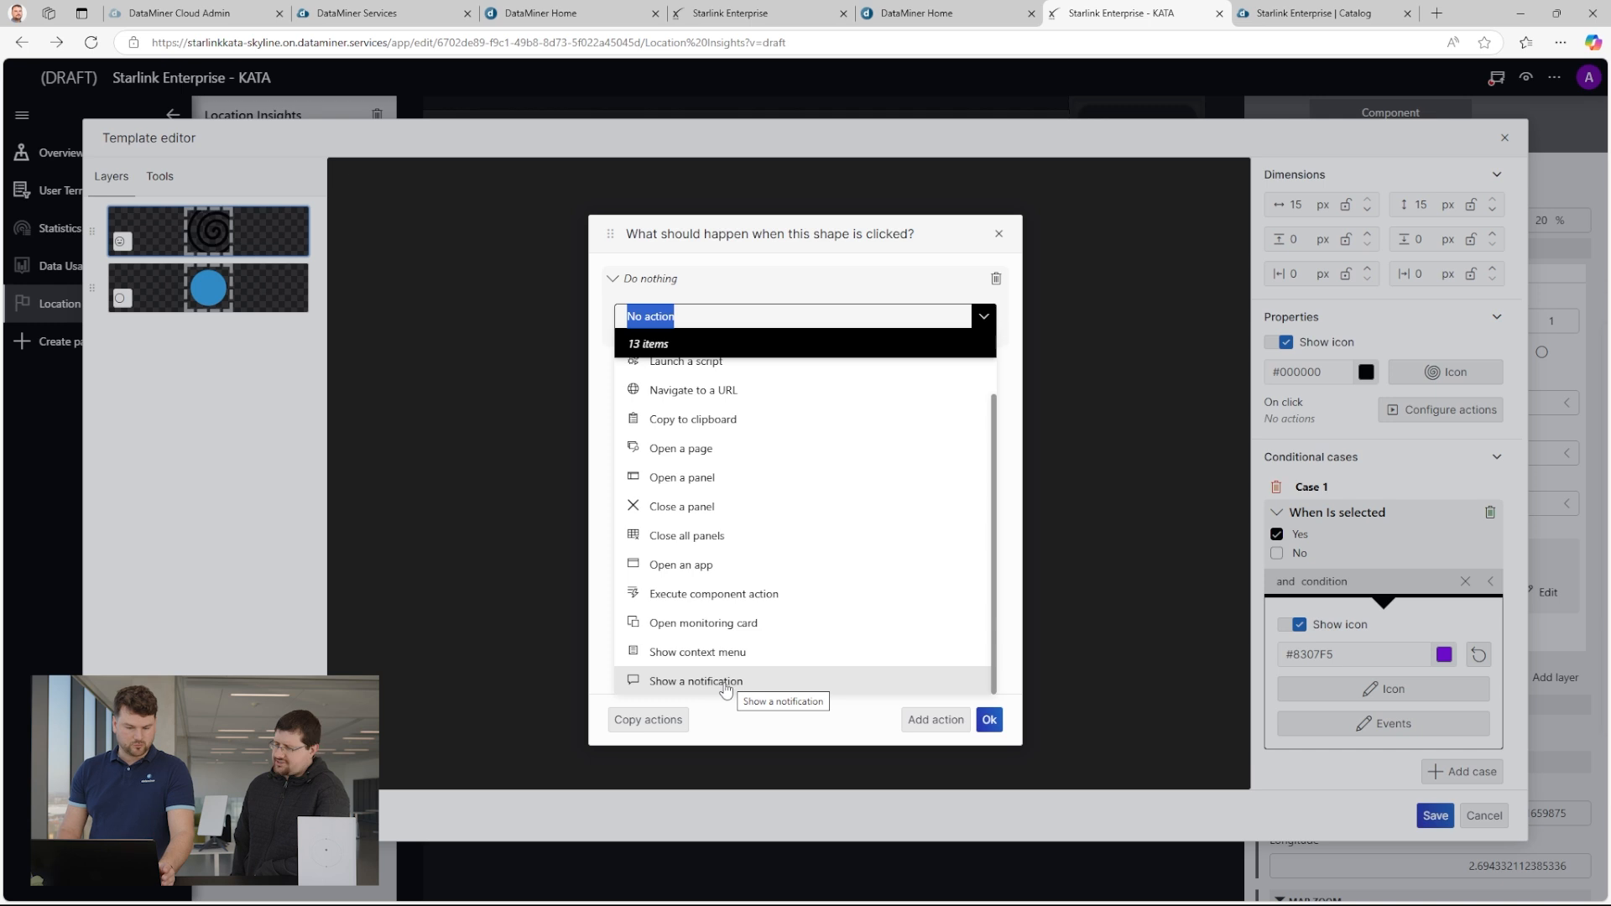
pyautogui.click(733, 681)
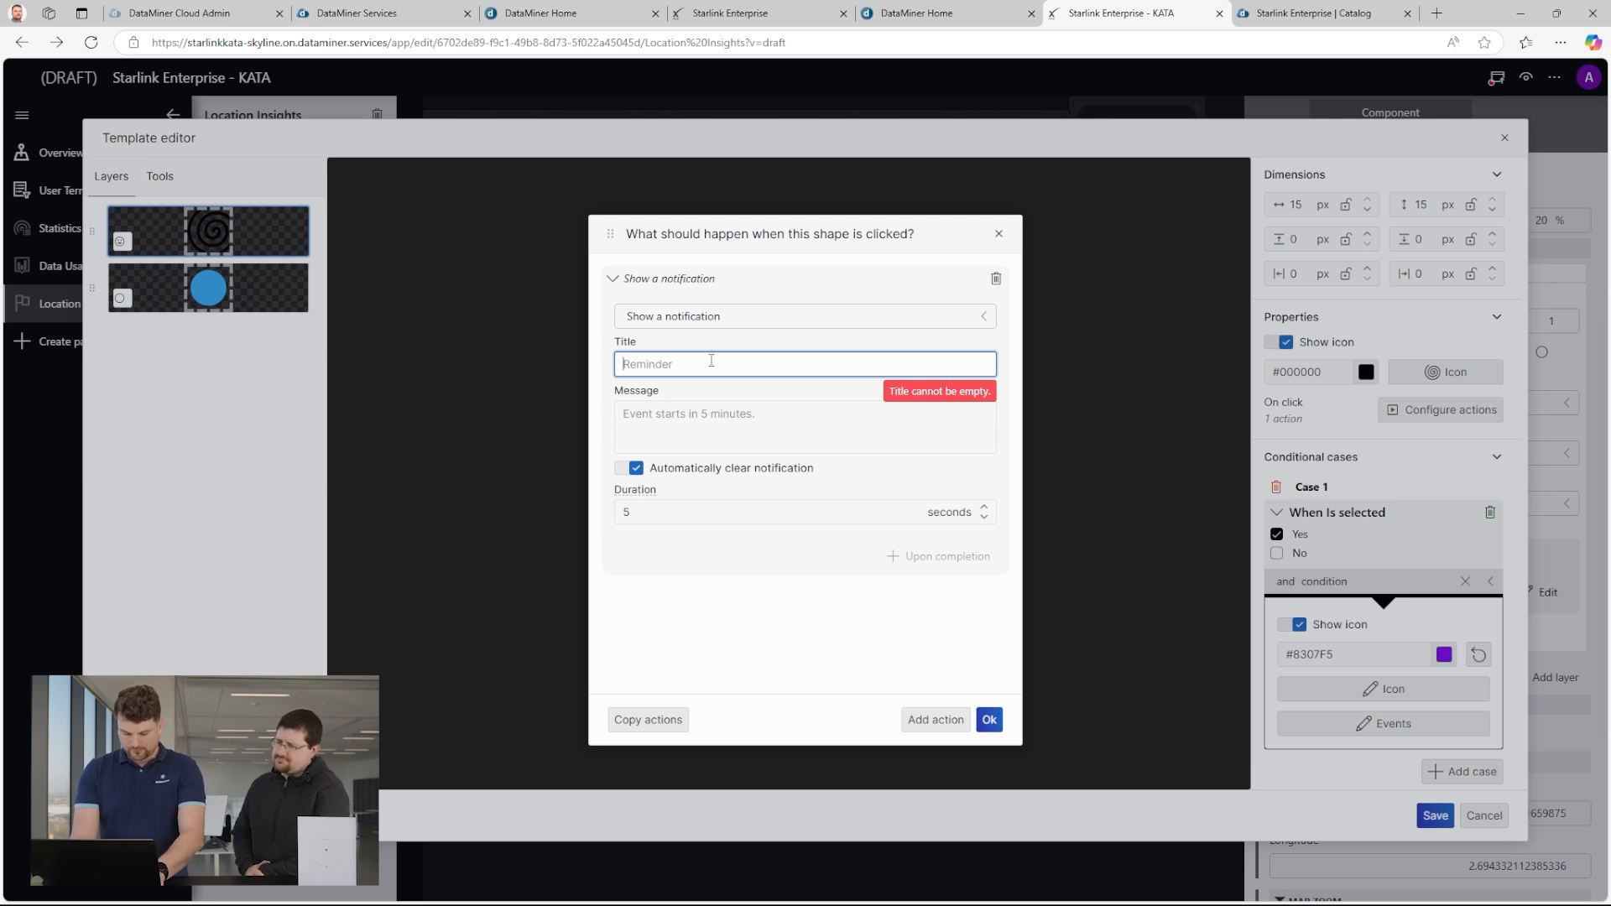
pyautogui.write('Timestamp for this location')
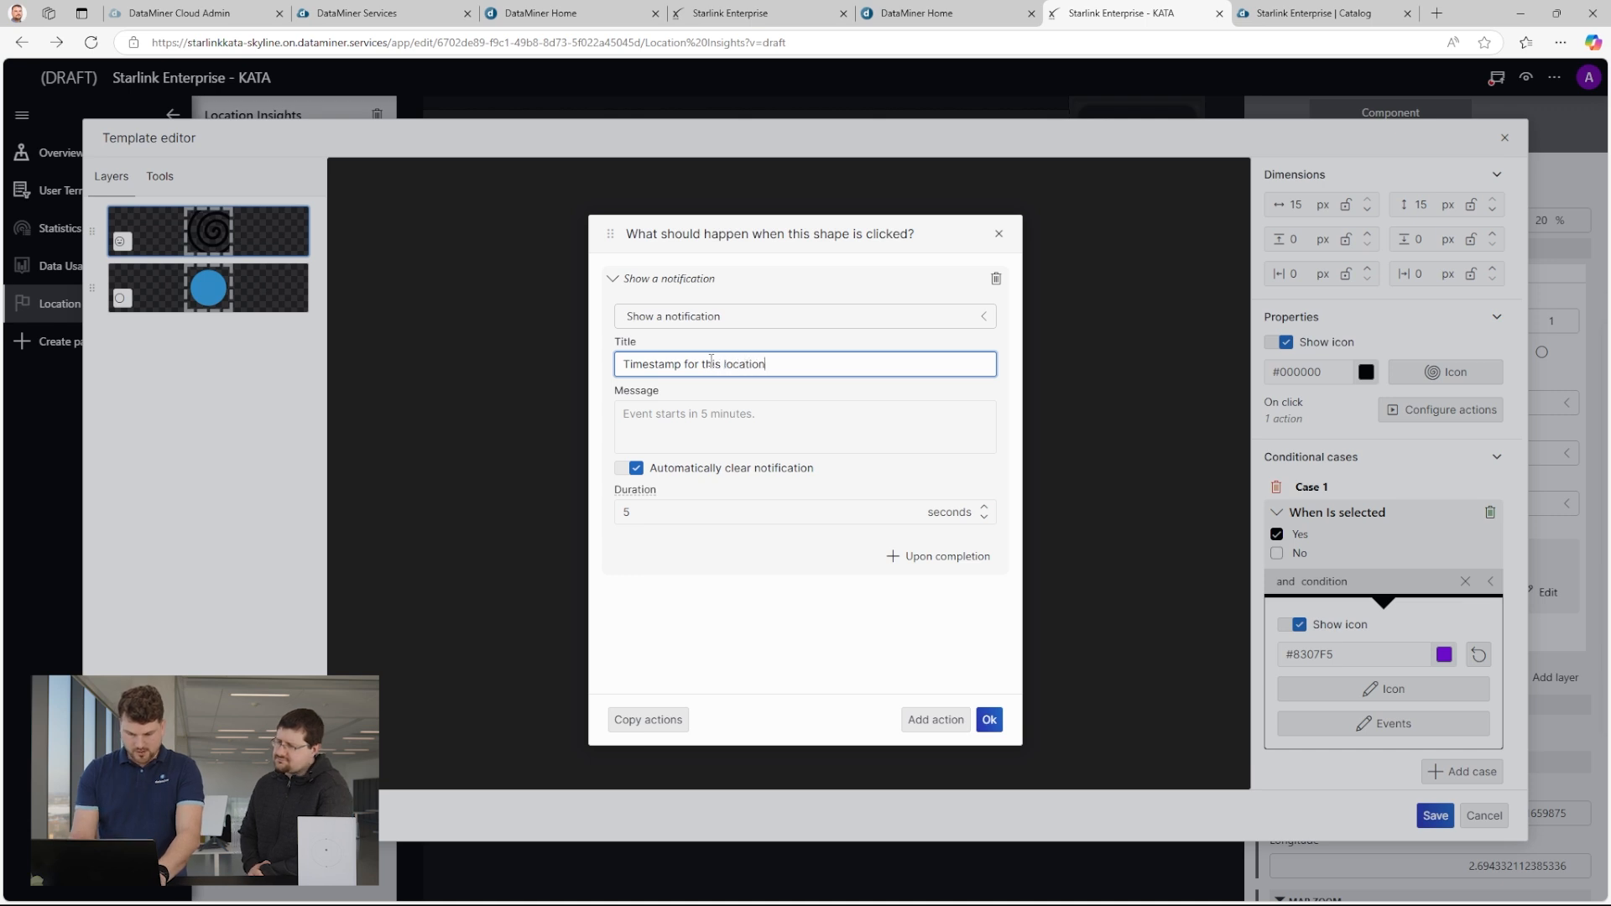
# Set the notification message to the {TimeStamp} column placeholder and accept the on-click action.
pyautogui.click(653, 411)
pyautogui.write('{')
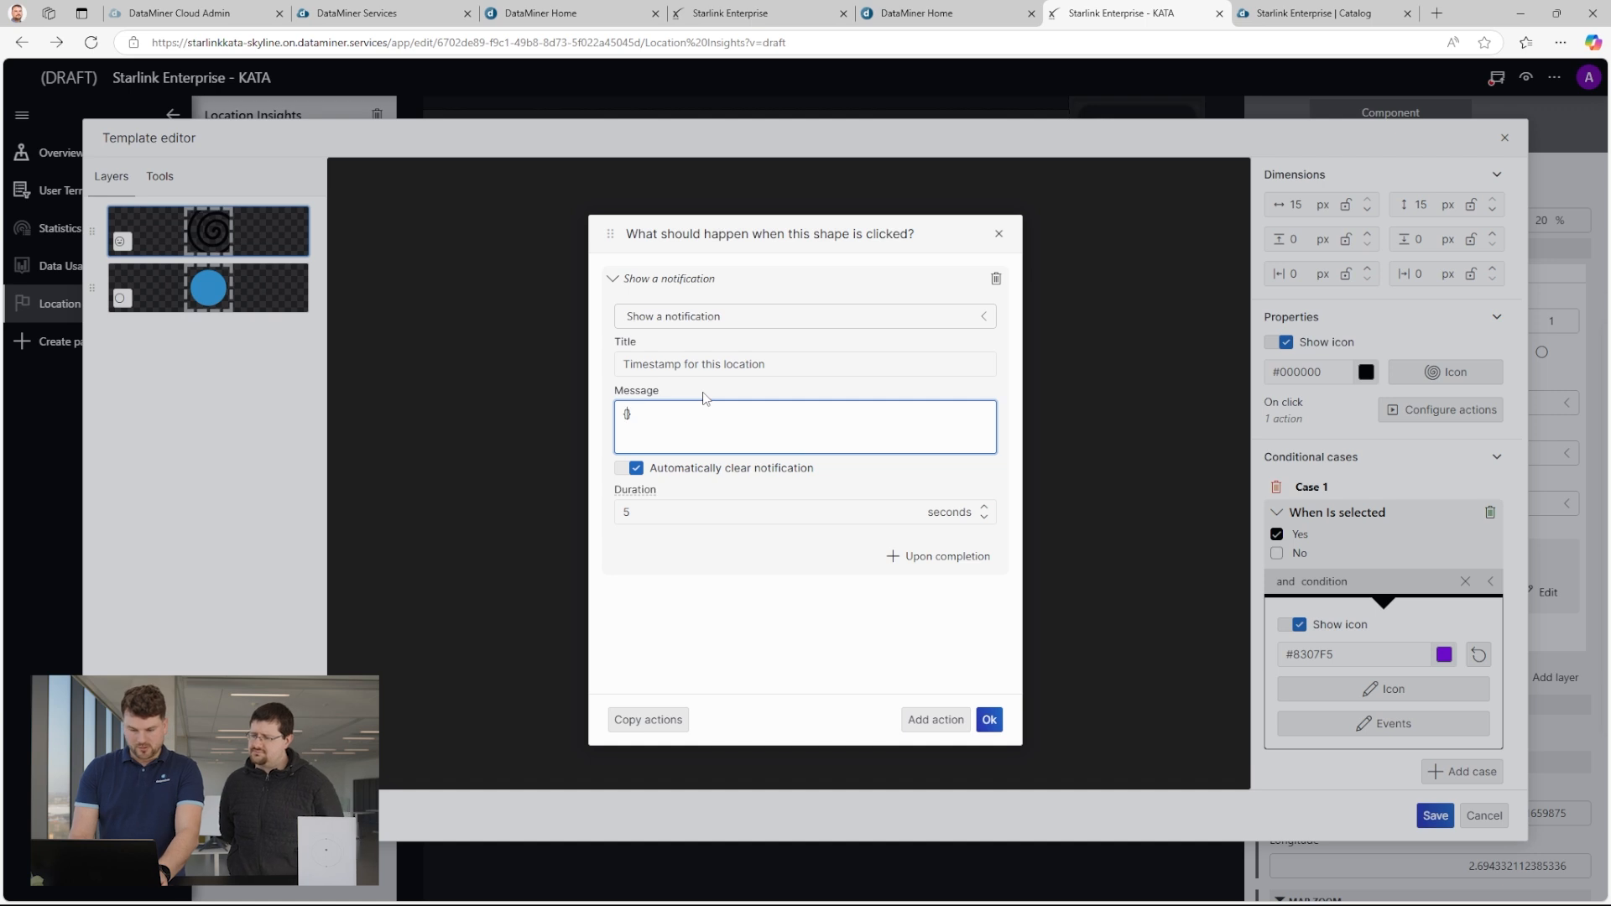
pyautogui.write('TIme')
pyautogui.press('BackSpace')
pyautogui.press('BackSpace')
pyautogui.press('BackSpace')
pyautogui.press('BackSpace')
pyautogui.write('Time')
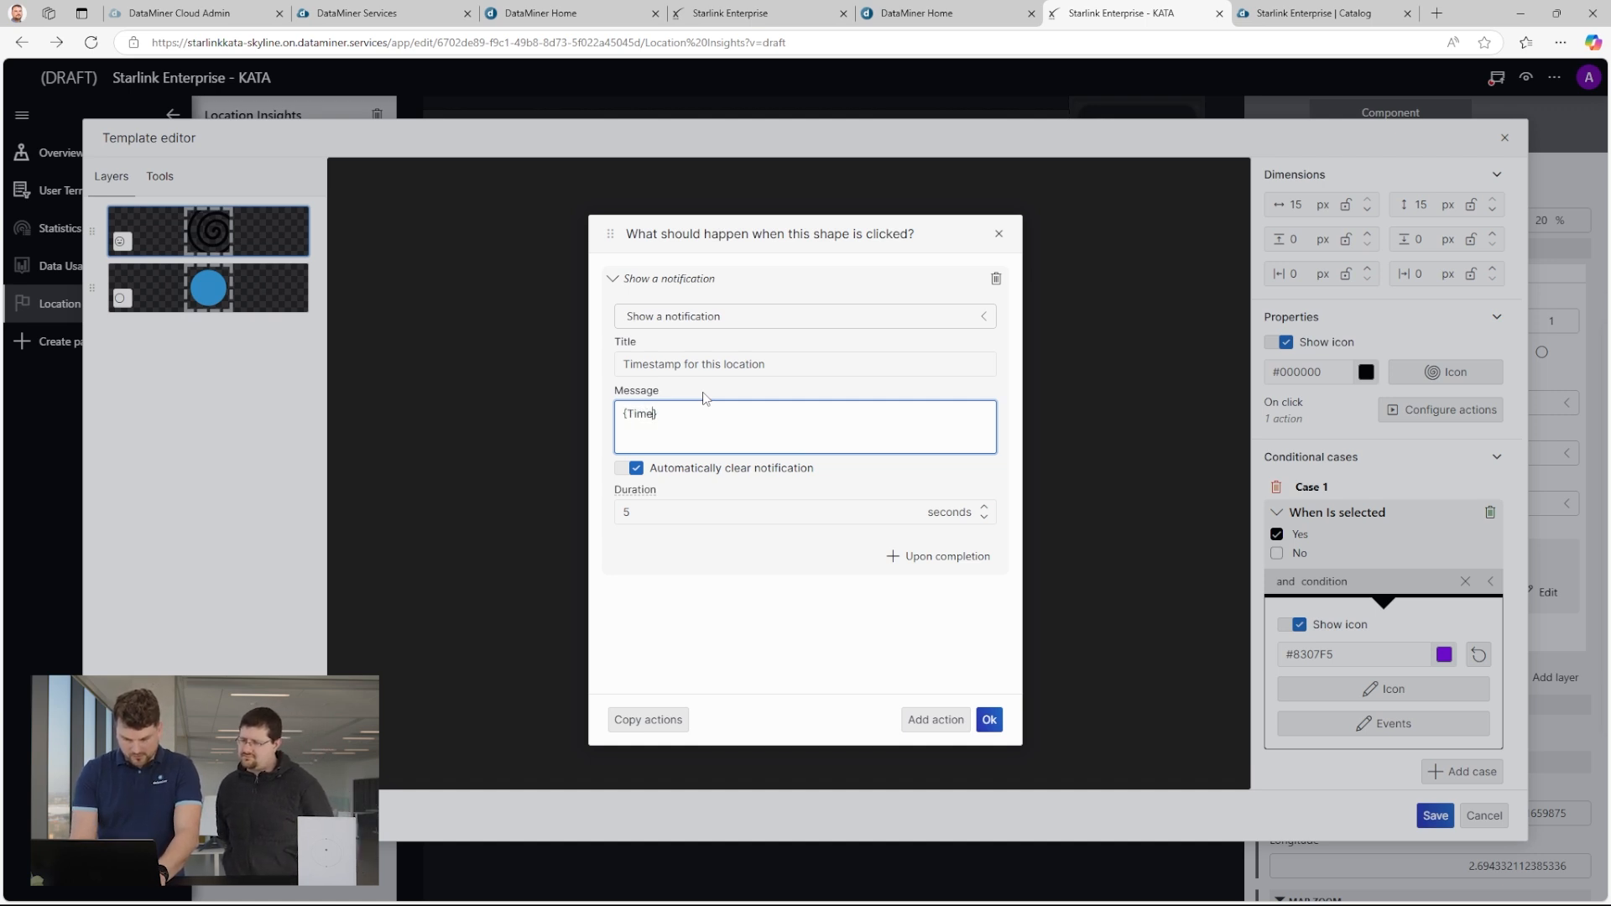
pyautogui.write('Stamp')
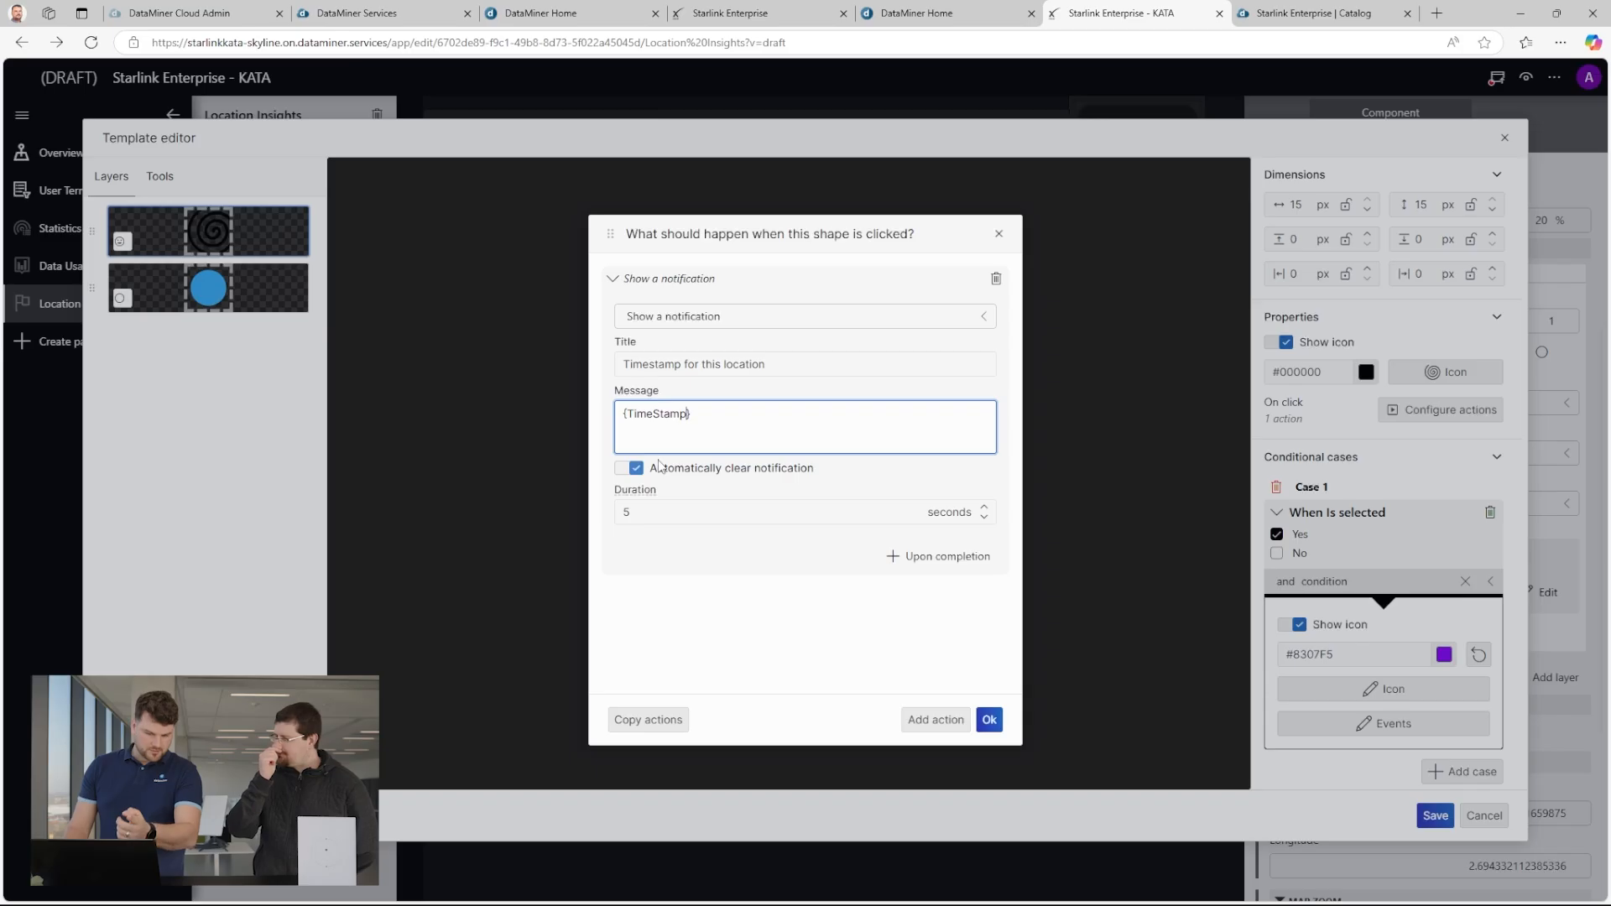
pyautogui.click(989, 719)
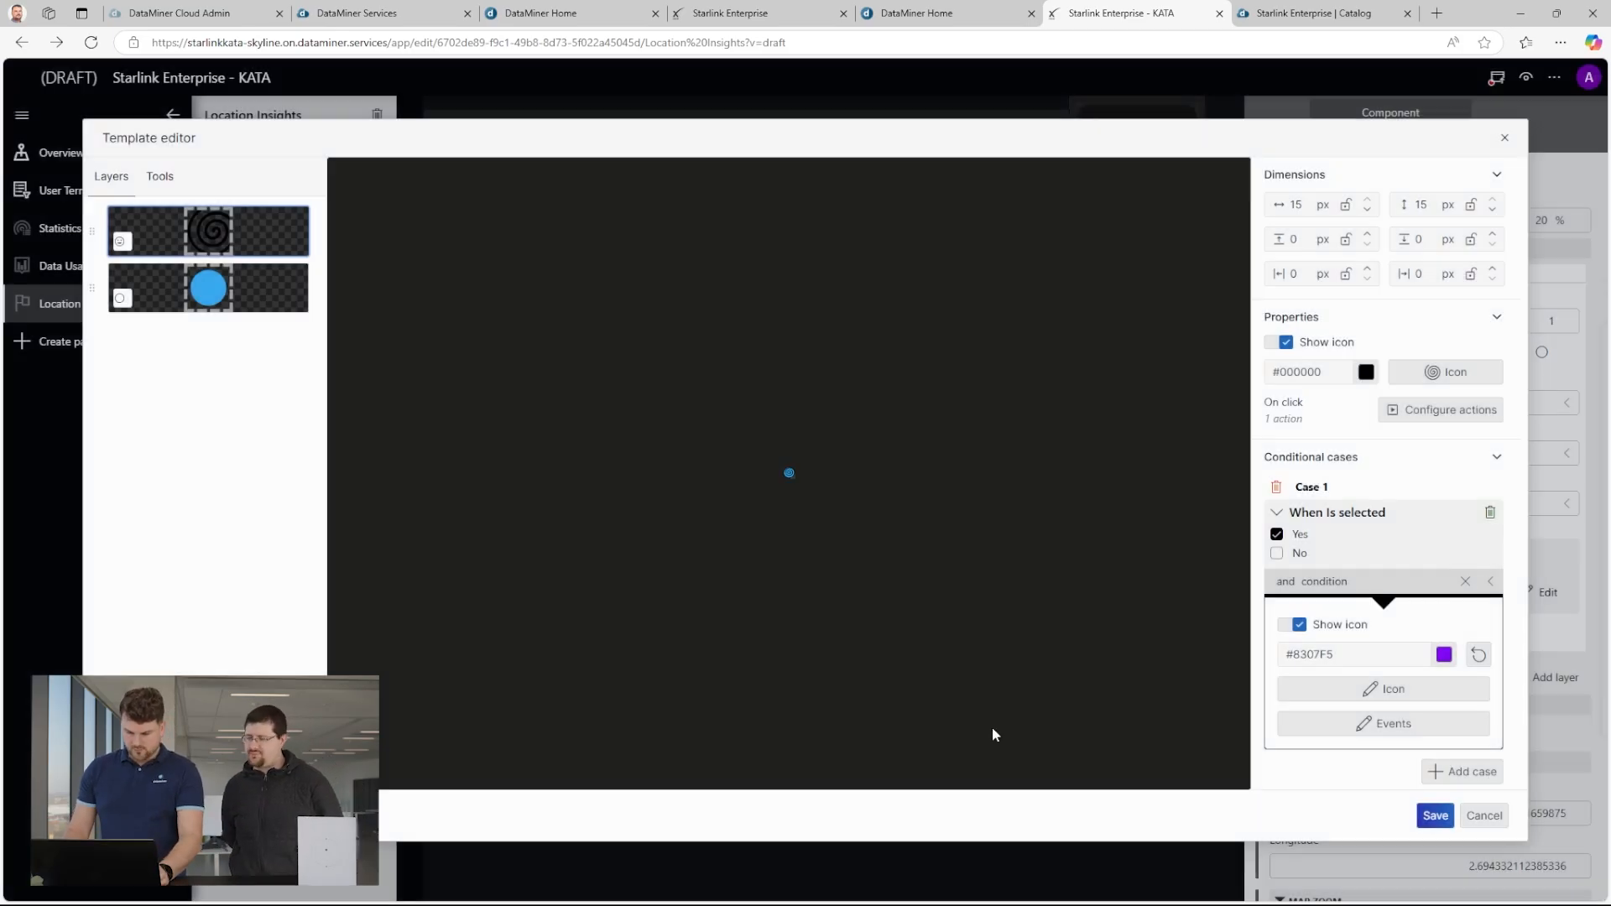
# Save the marker template and publish the Starlink Enterprise - KATA app.
pyautogui.click(1435, 816)
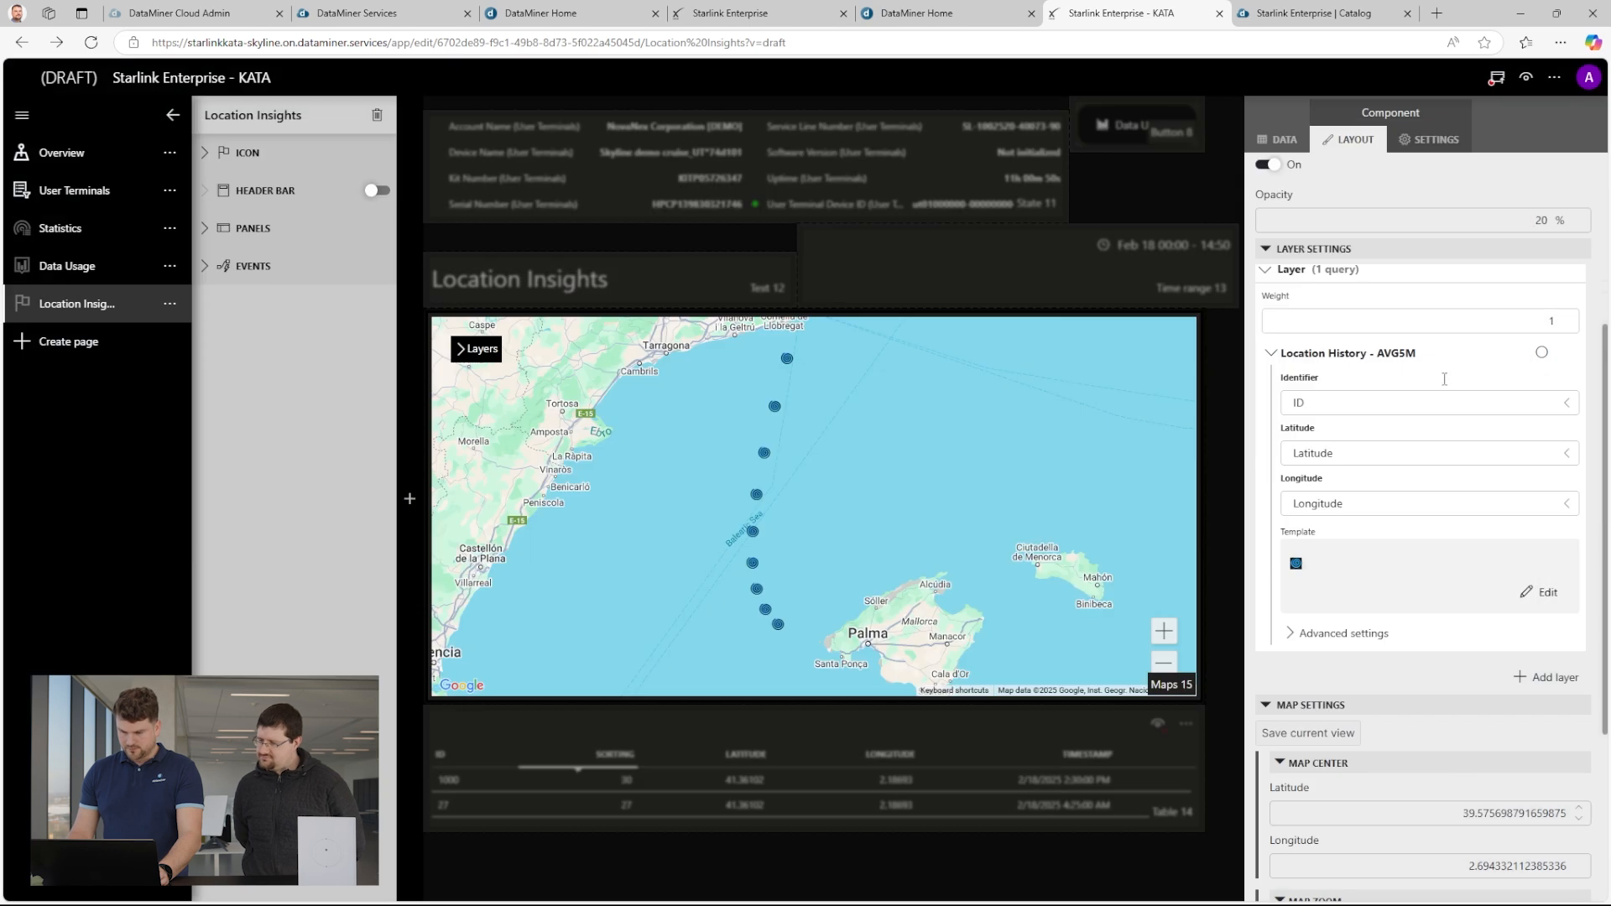
pyautogui.click(1495, 77)
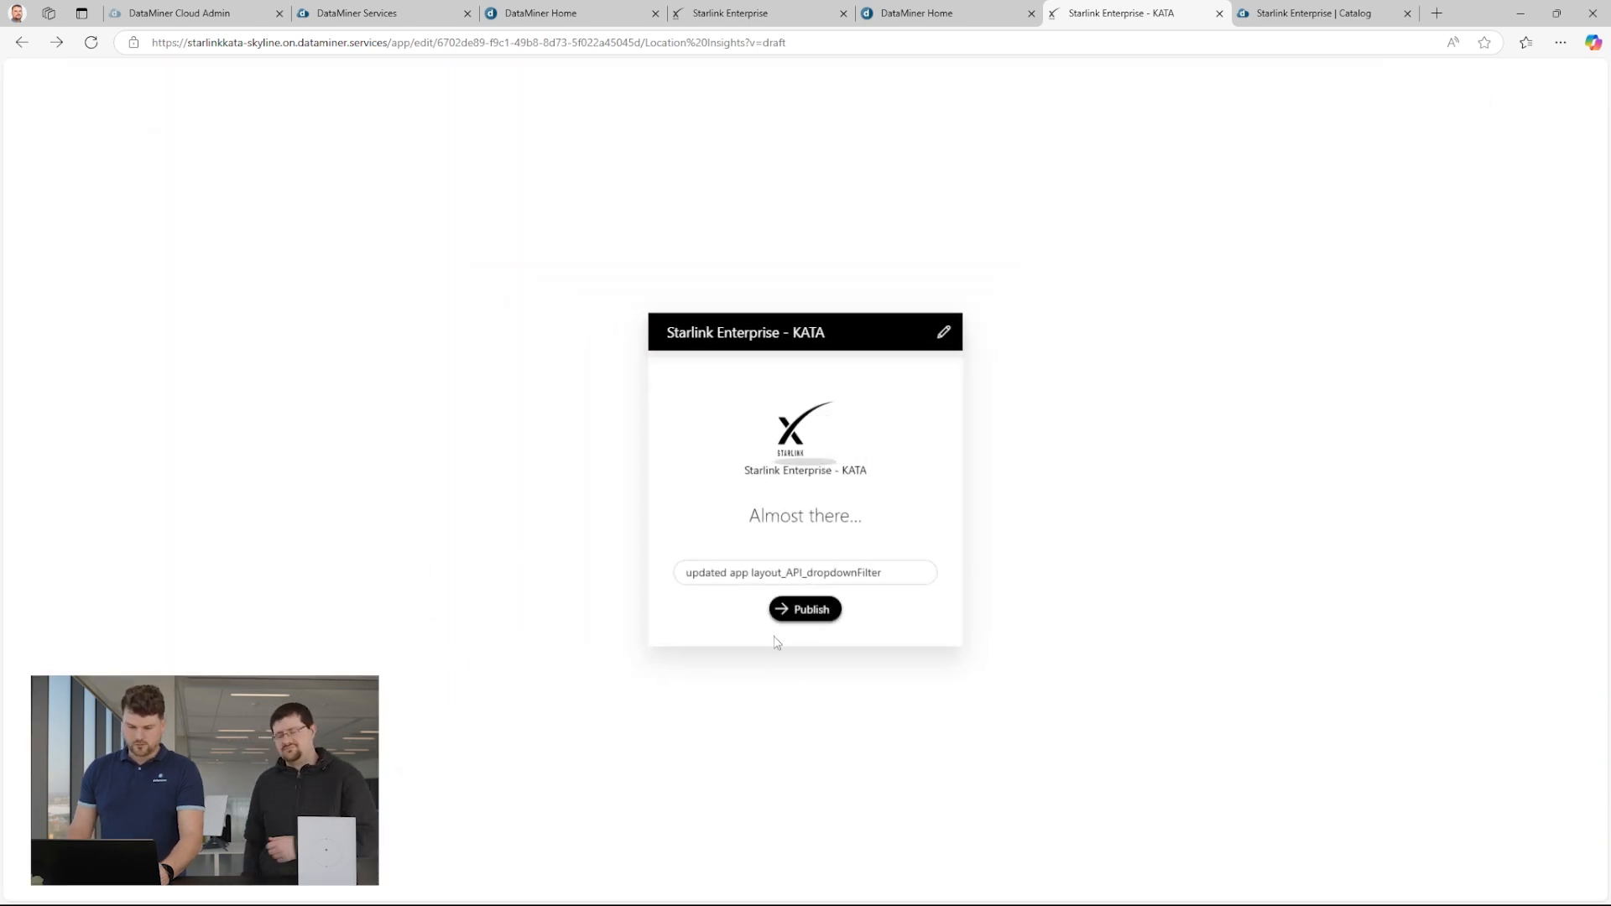
pyautogui.click(788, 611)
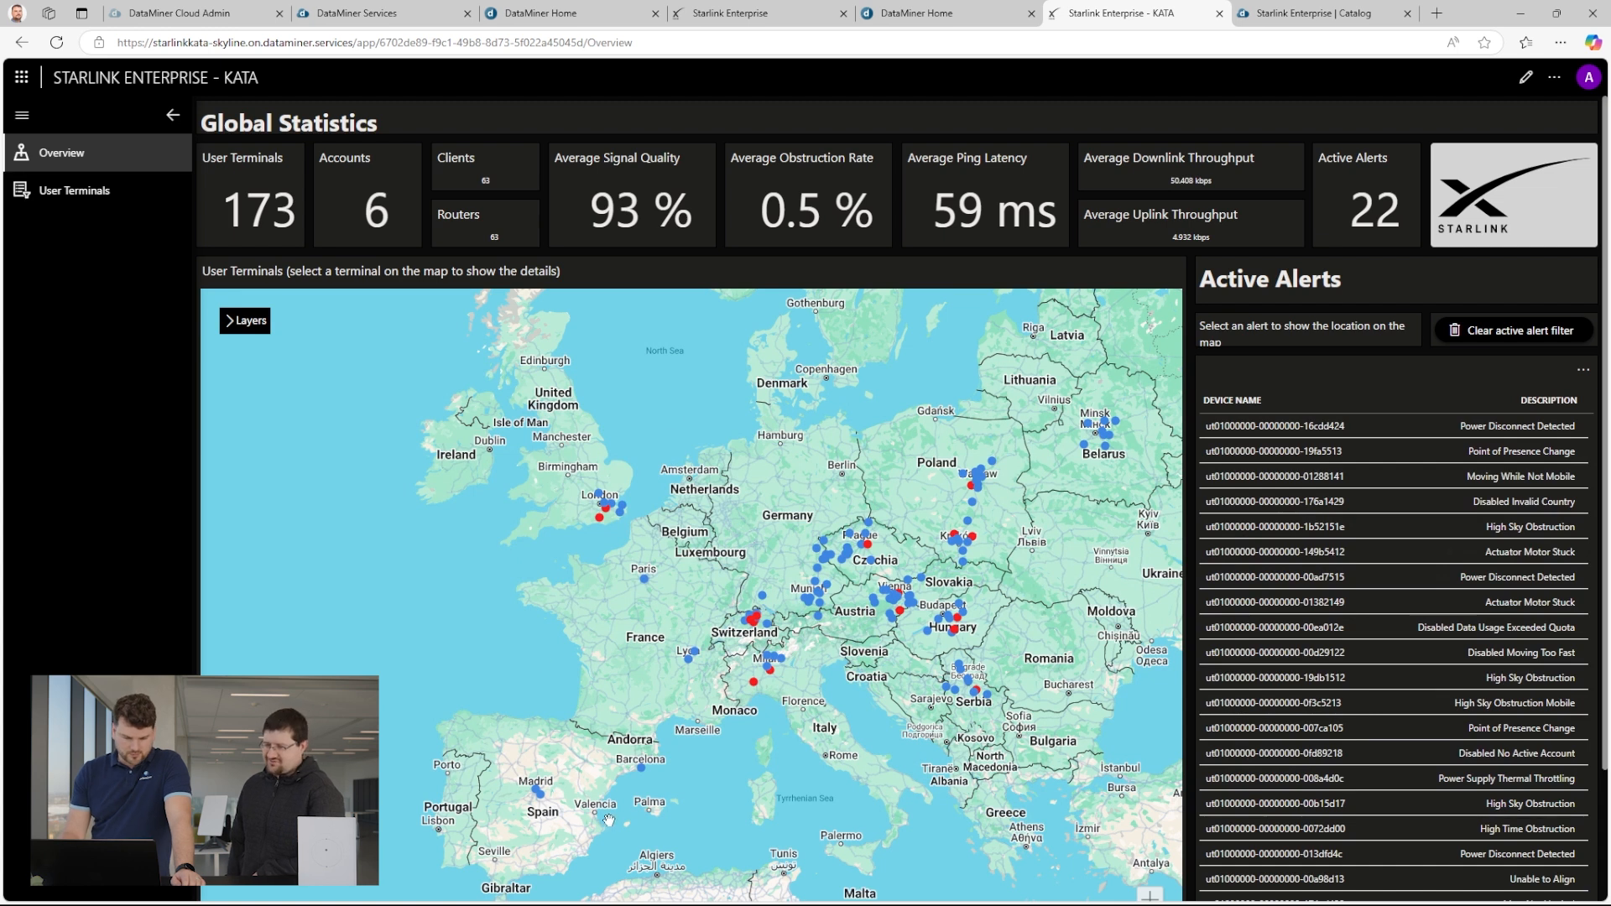
# Select the user terminal off Barcelona on the overview map and open its Location Insights page.
pyautogui.scroll(3, 629, 797)
pyautogui.click(658, 690)
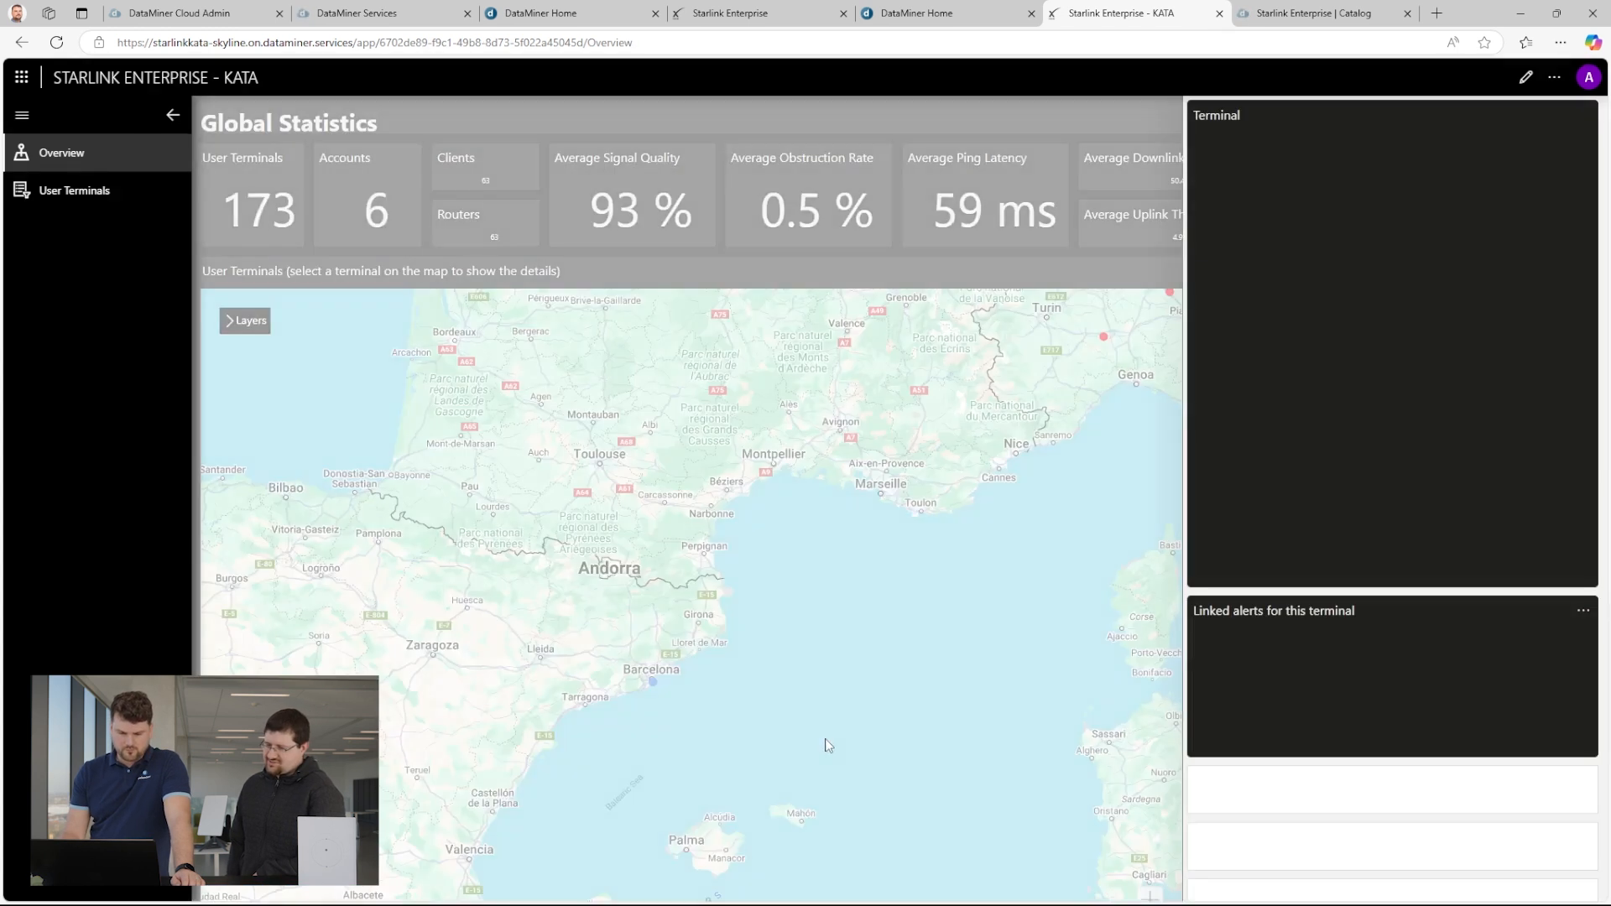
pyautogui.scroll(-1, 1464, 837)
pyautogui.click(1462, 873)
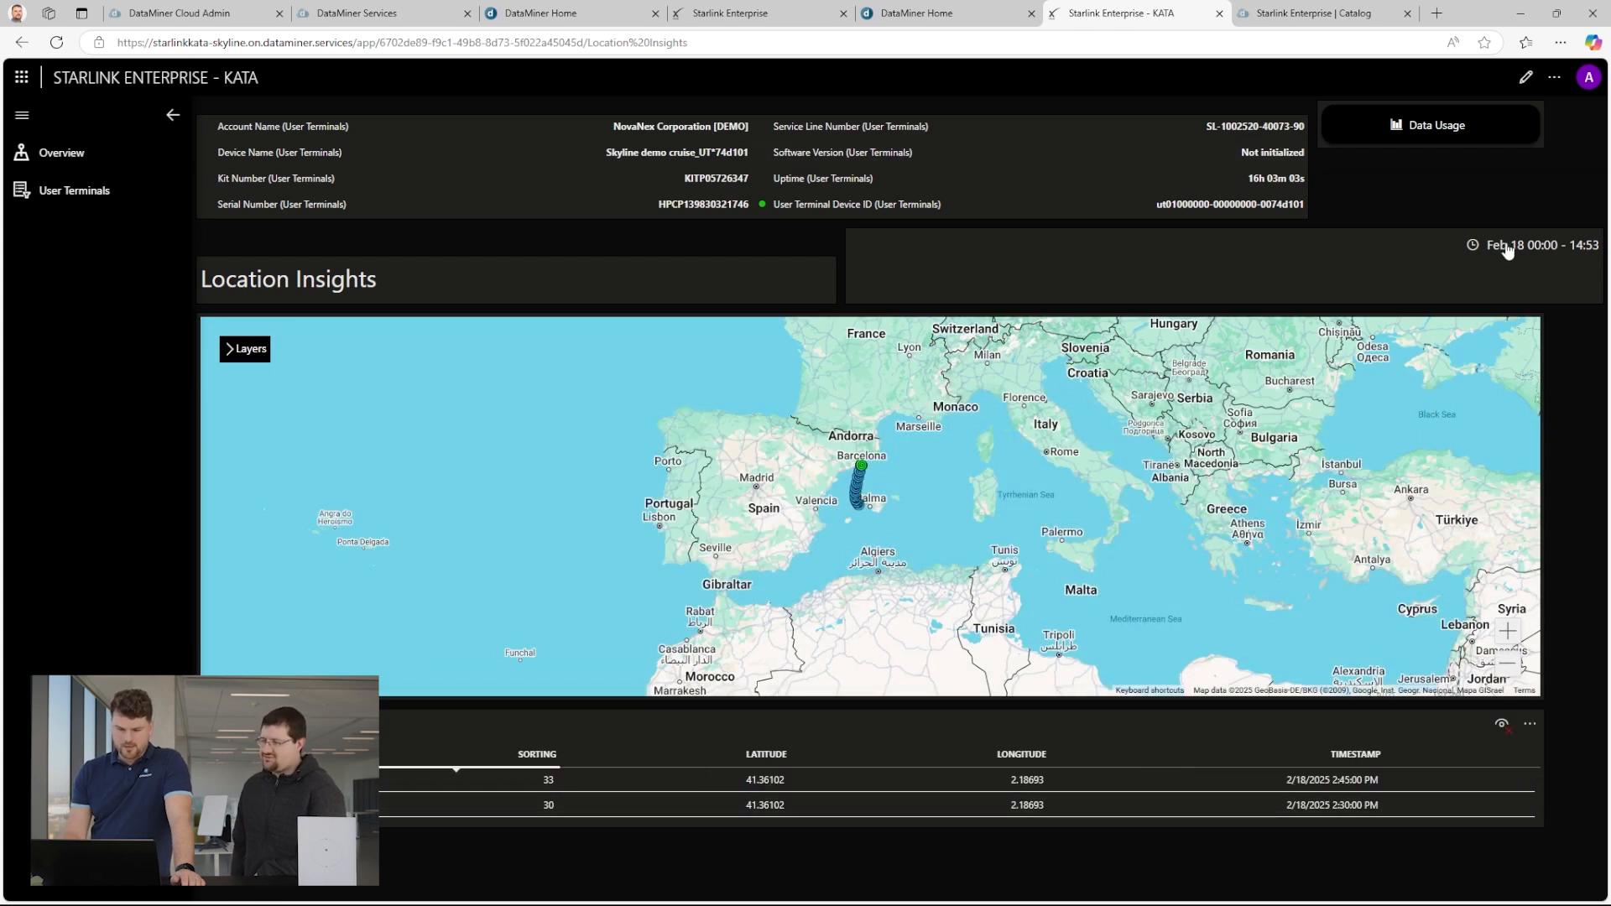
pyautogui.scroll(3, 850, 455)
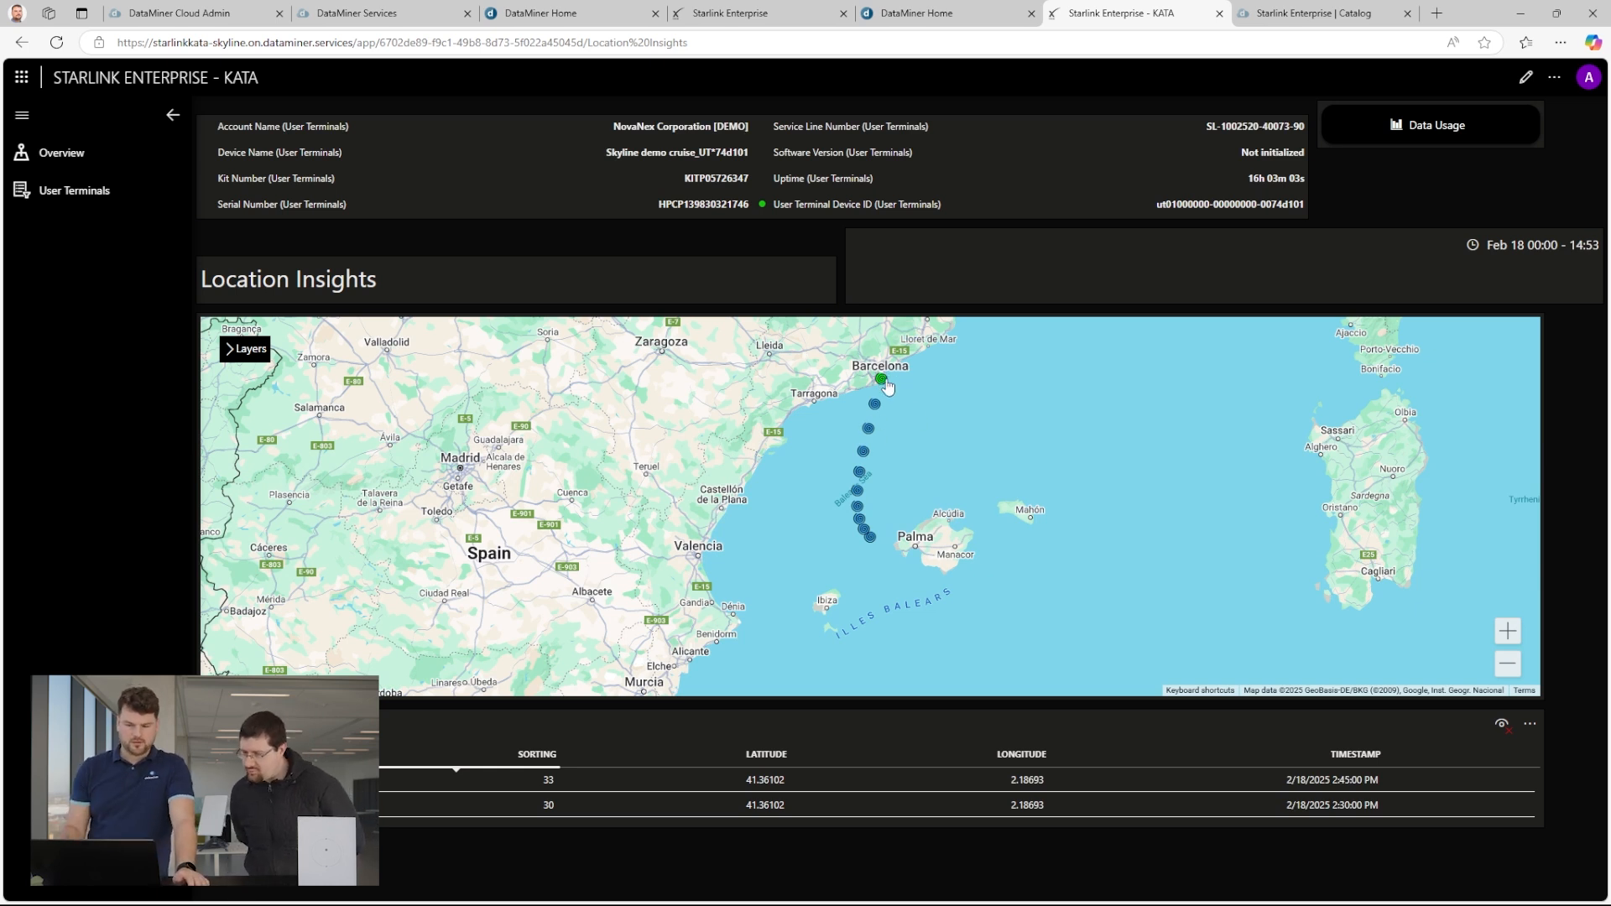
# Set the start of the Location Insights time range to 10 Feb 2025 and apply it.
pyautogui.click(1479, 244)
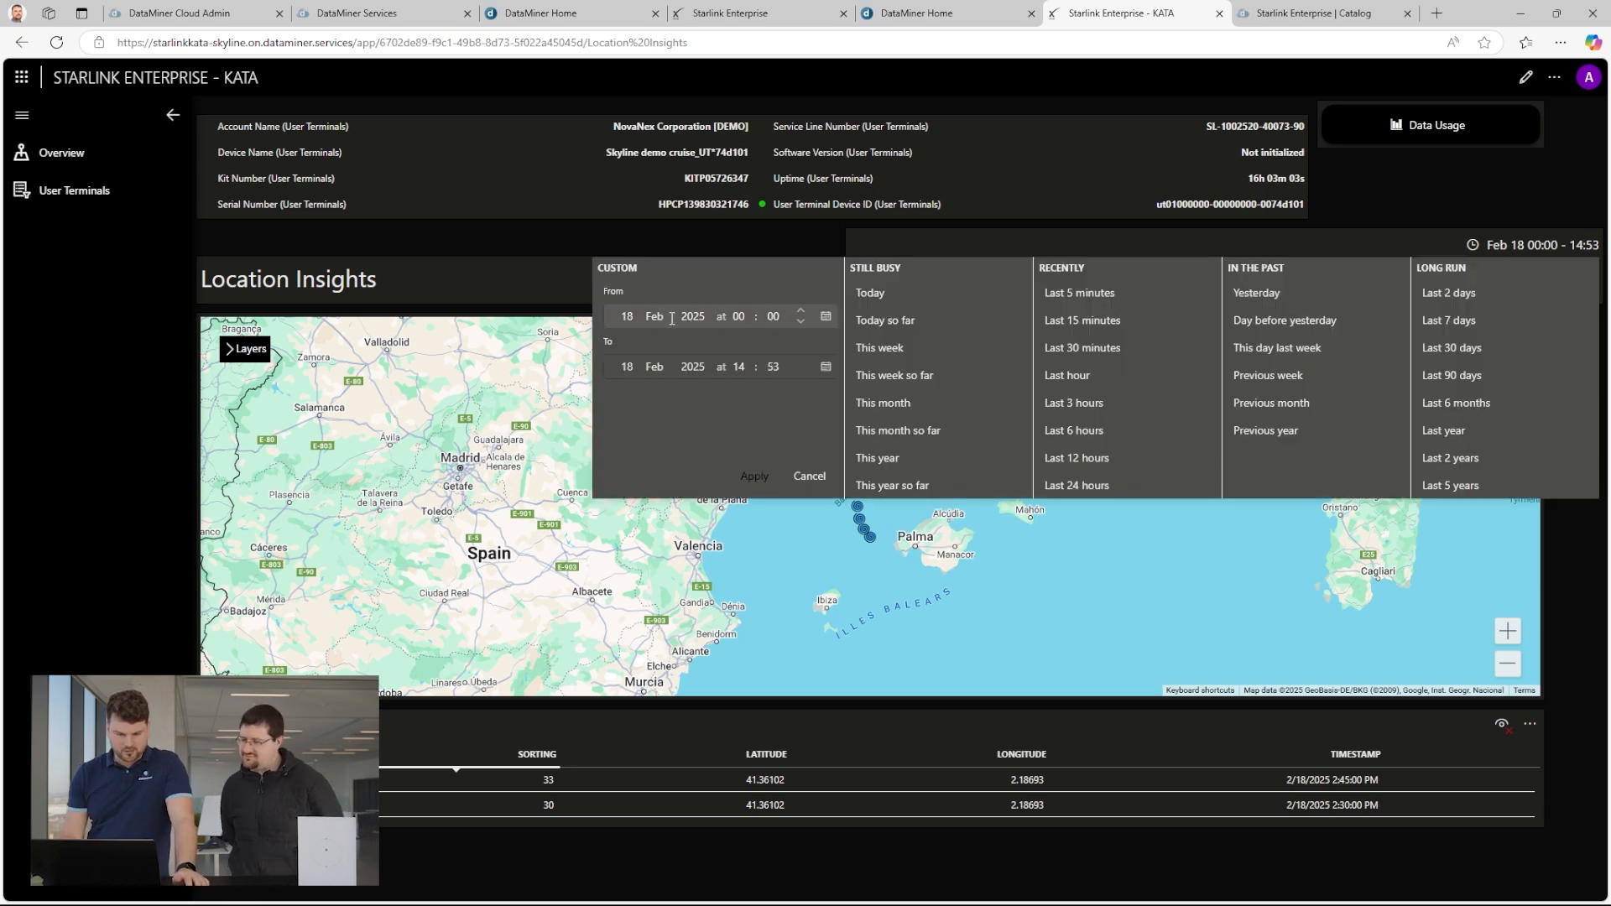
pyautogui.click(629, 318)
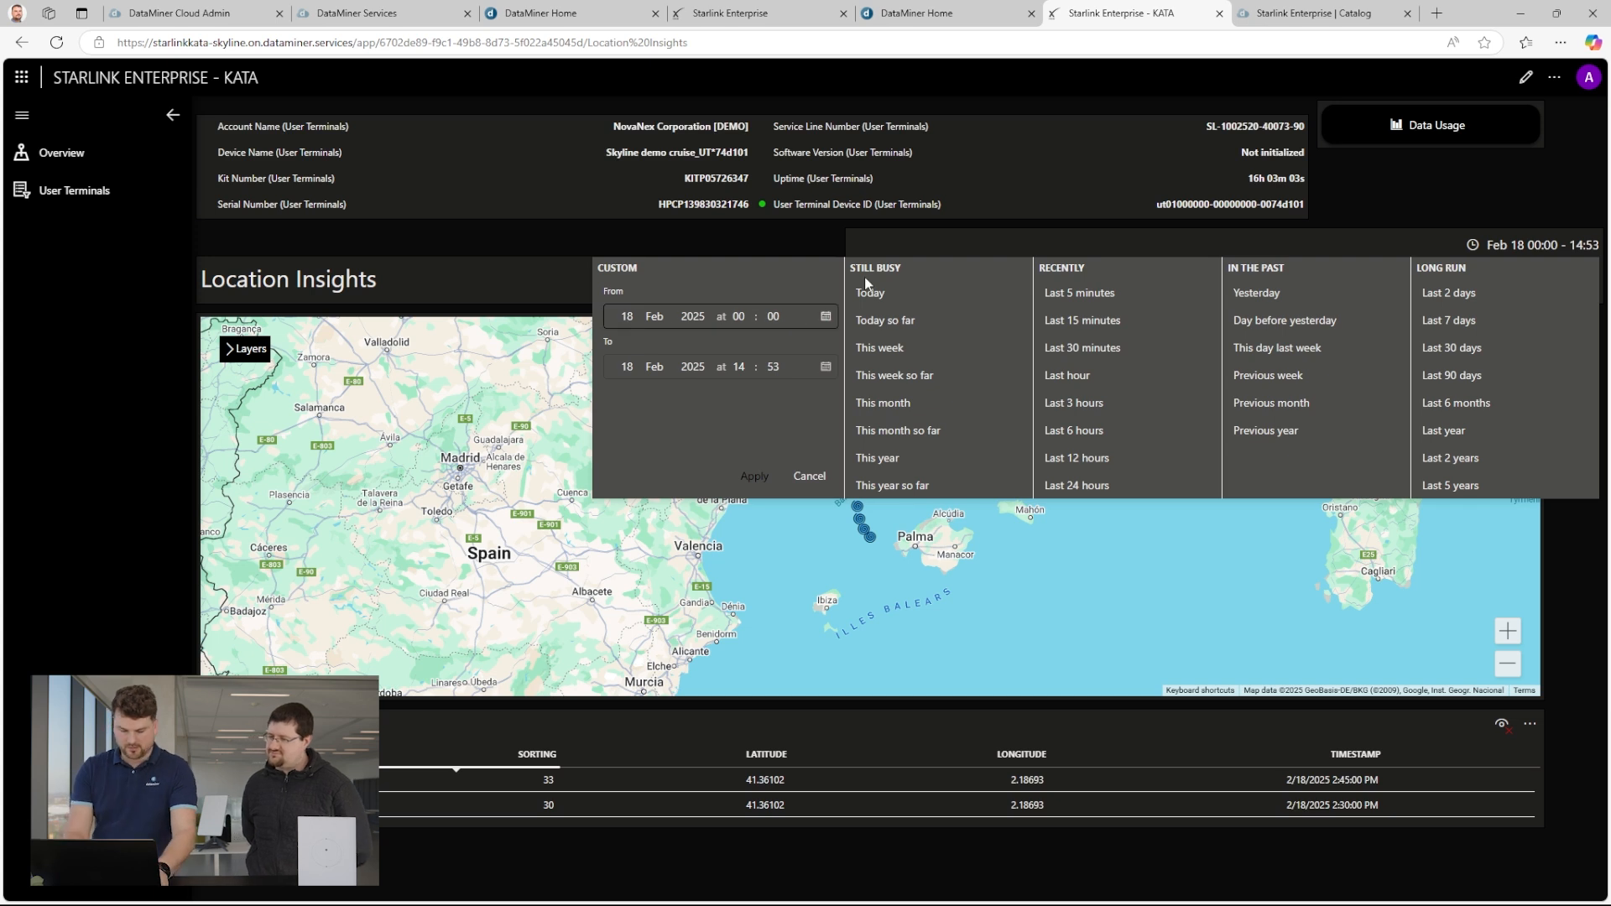
pyautogui.write('10')
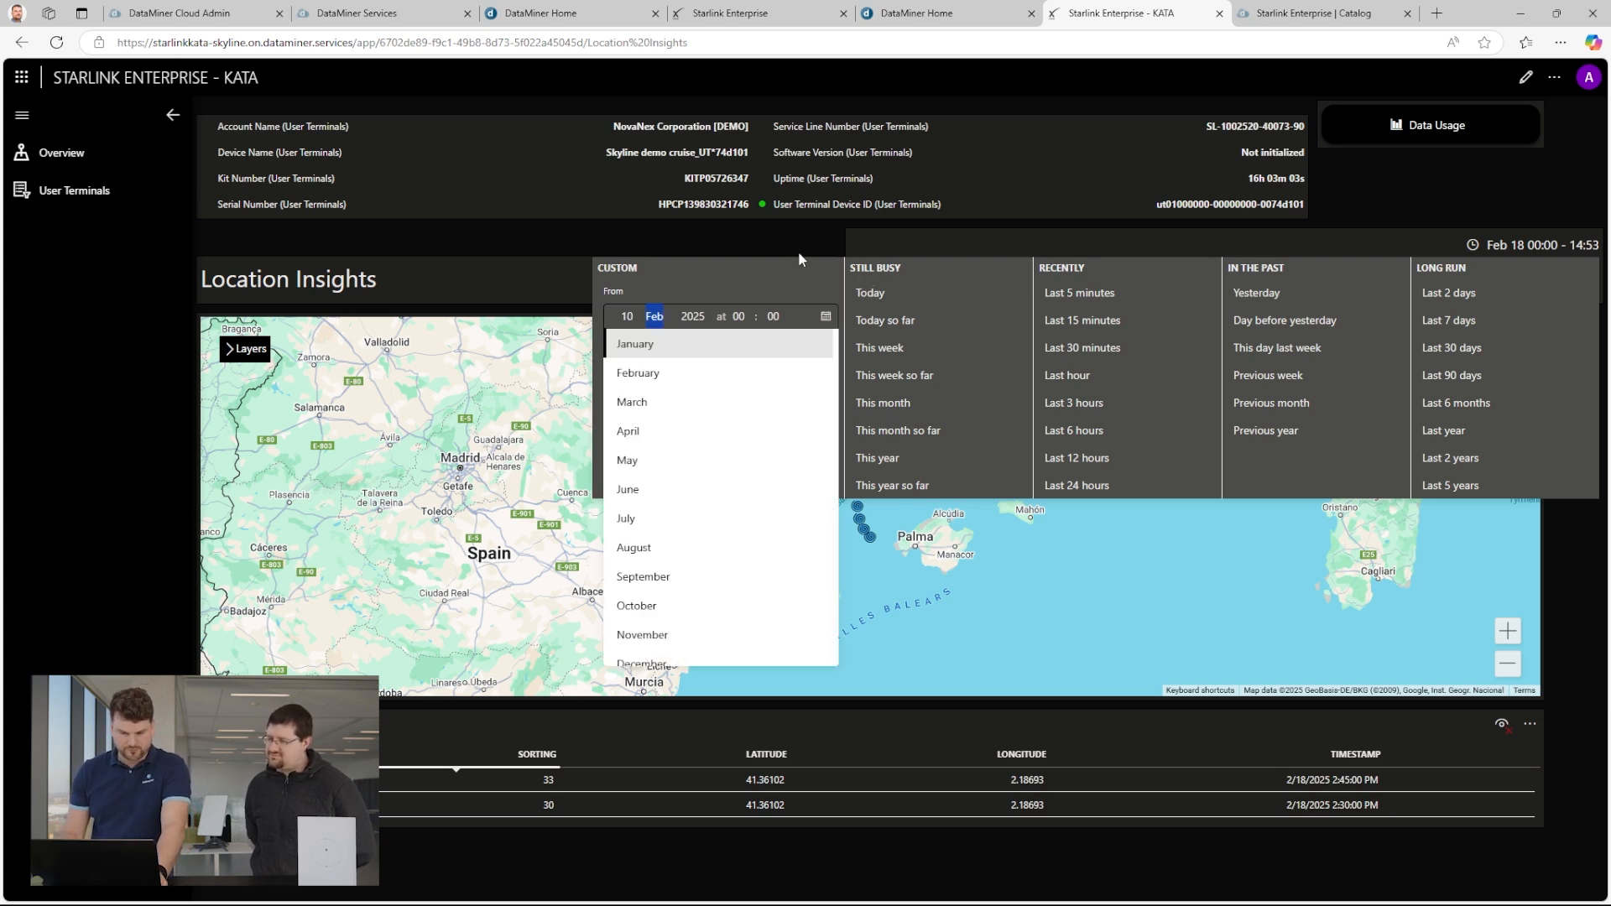
pyautogui.press('Tab')
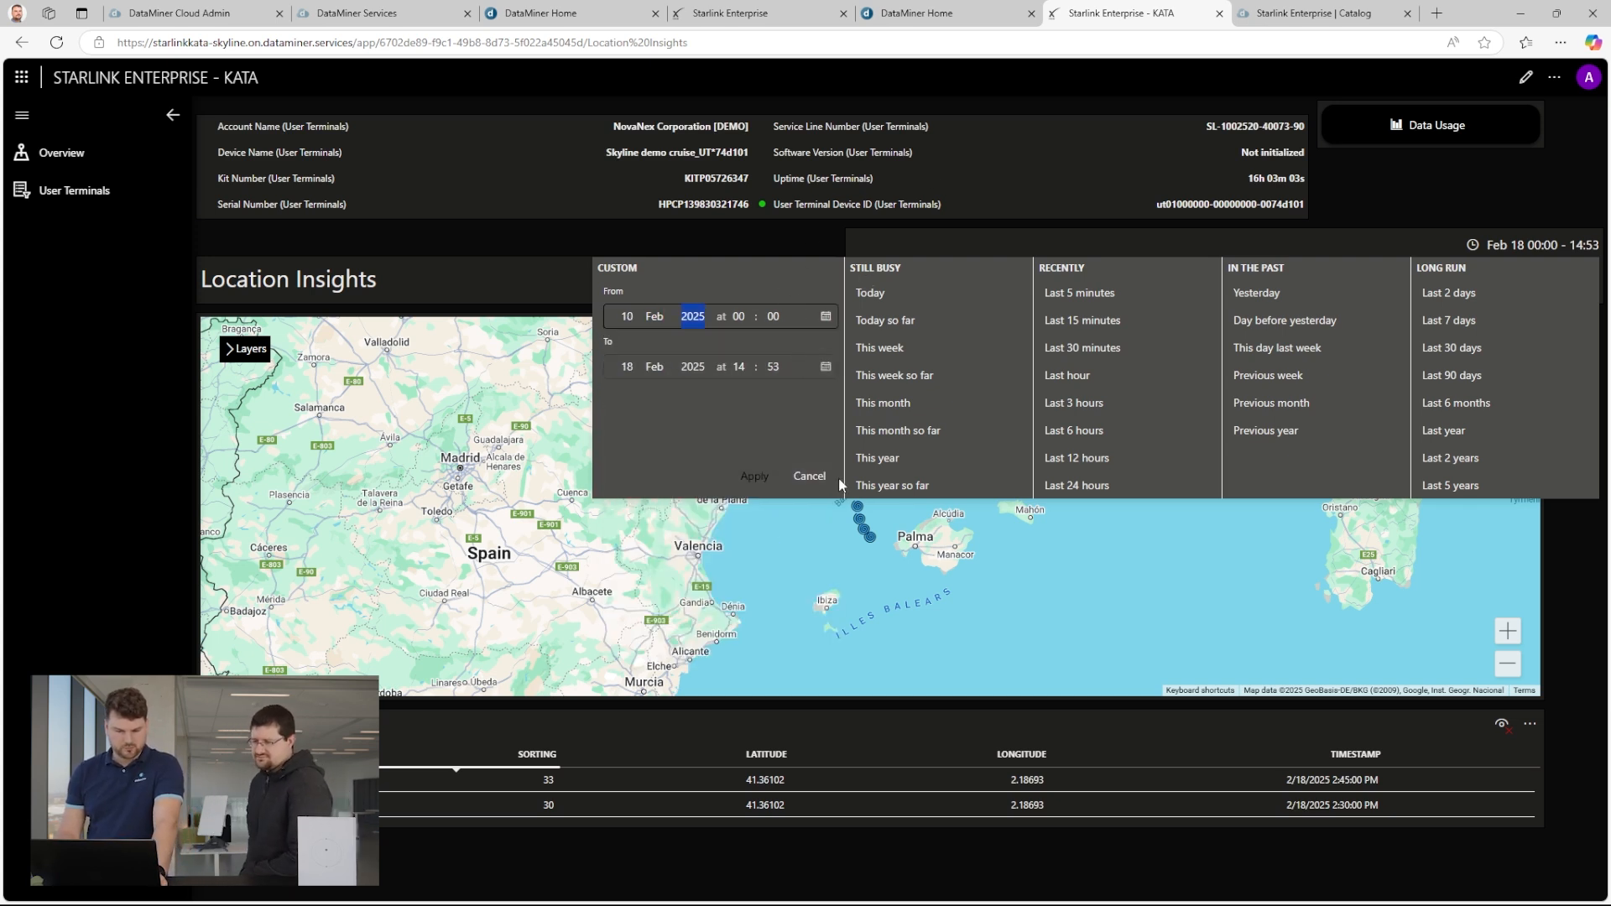
pyautogui.click(760, 476)
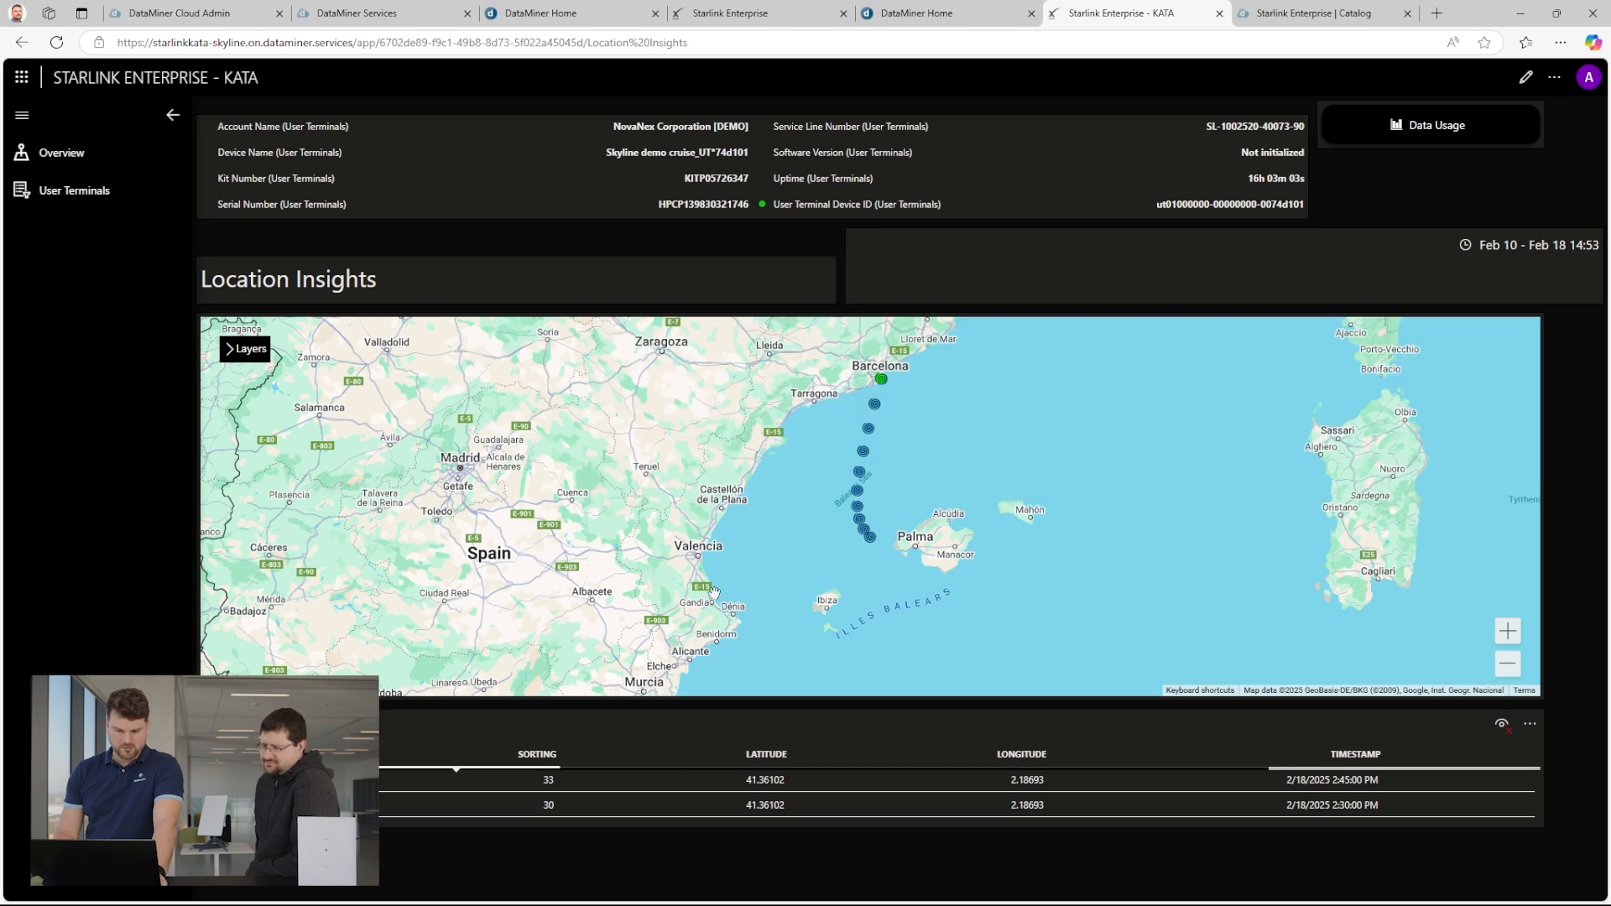
# Select two neighbouring location markers on the route near Civitavecchia to check the selected-marker colour and the timestamp notification.
pyautogui.scroll(2, 805, 510)
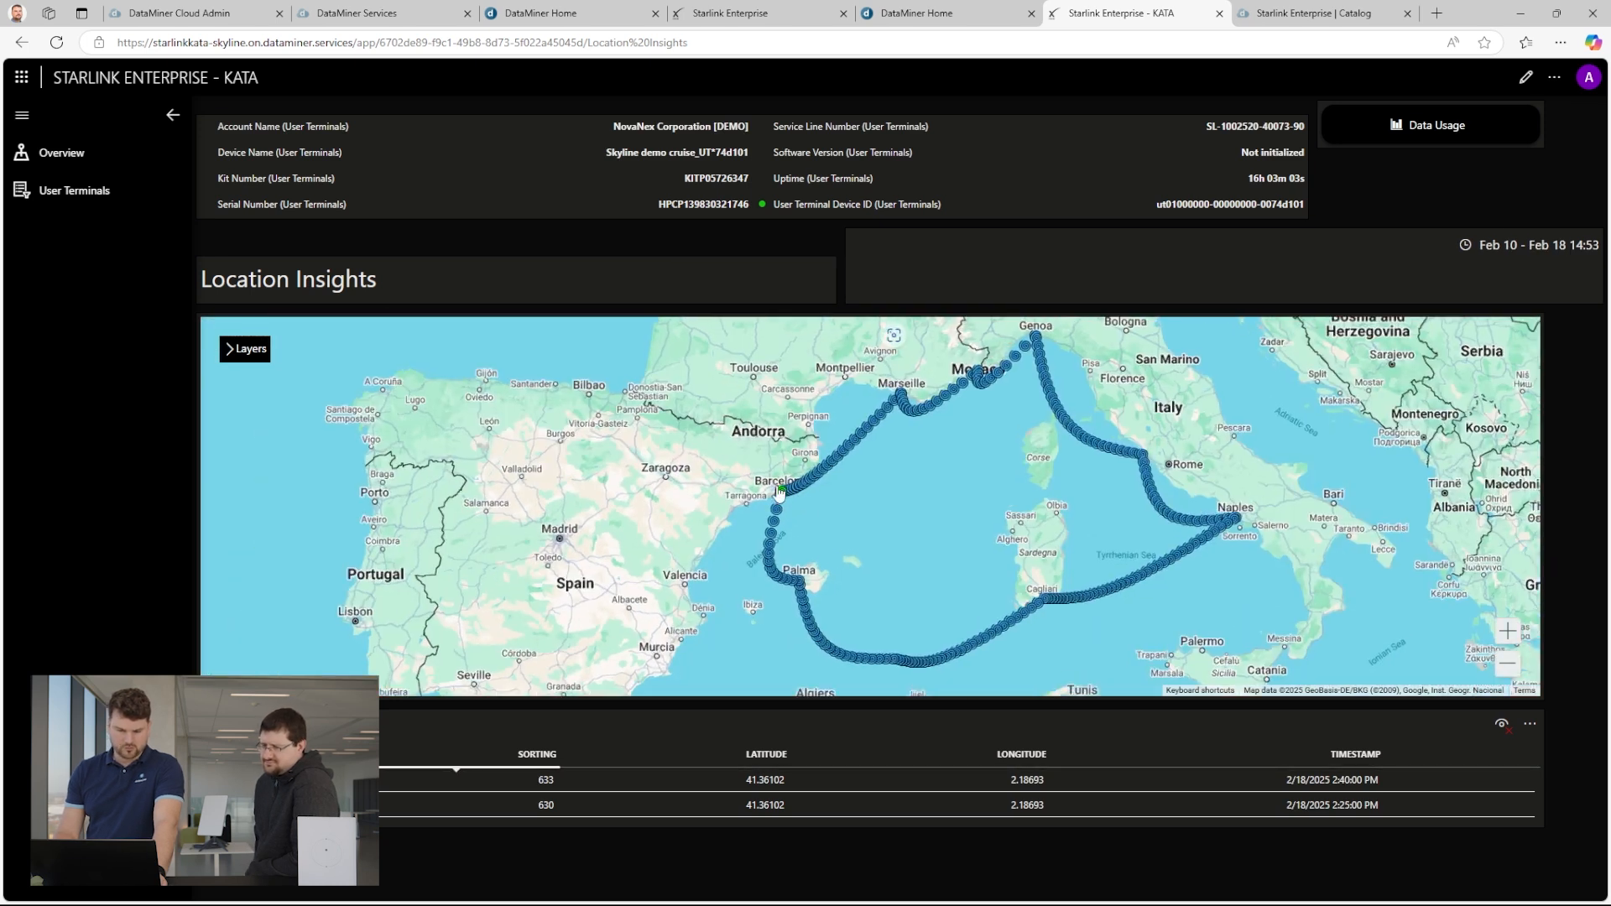
pyautogui.moveTo(980, 454); pyautogui.dragTo(939, 561)
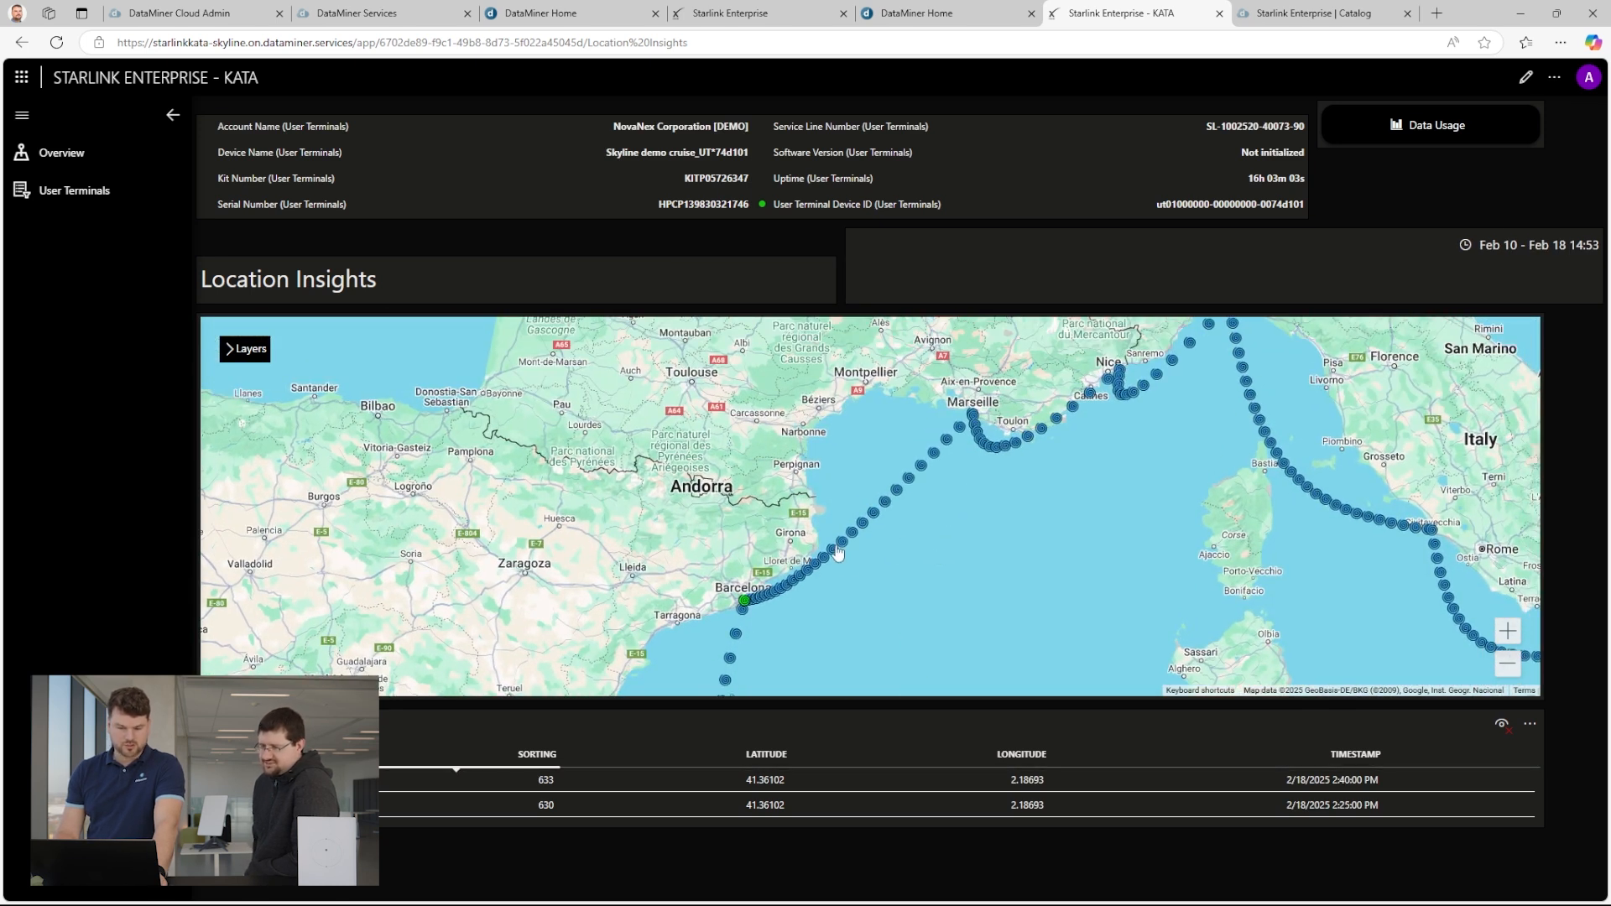
pyautogui.moveTo(1230, 459); pyautogui.dragTo(1124, 494)
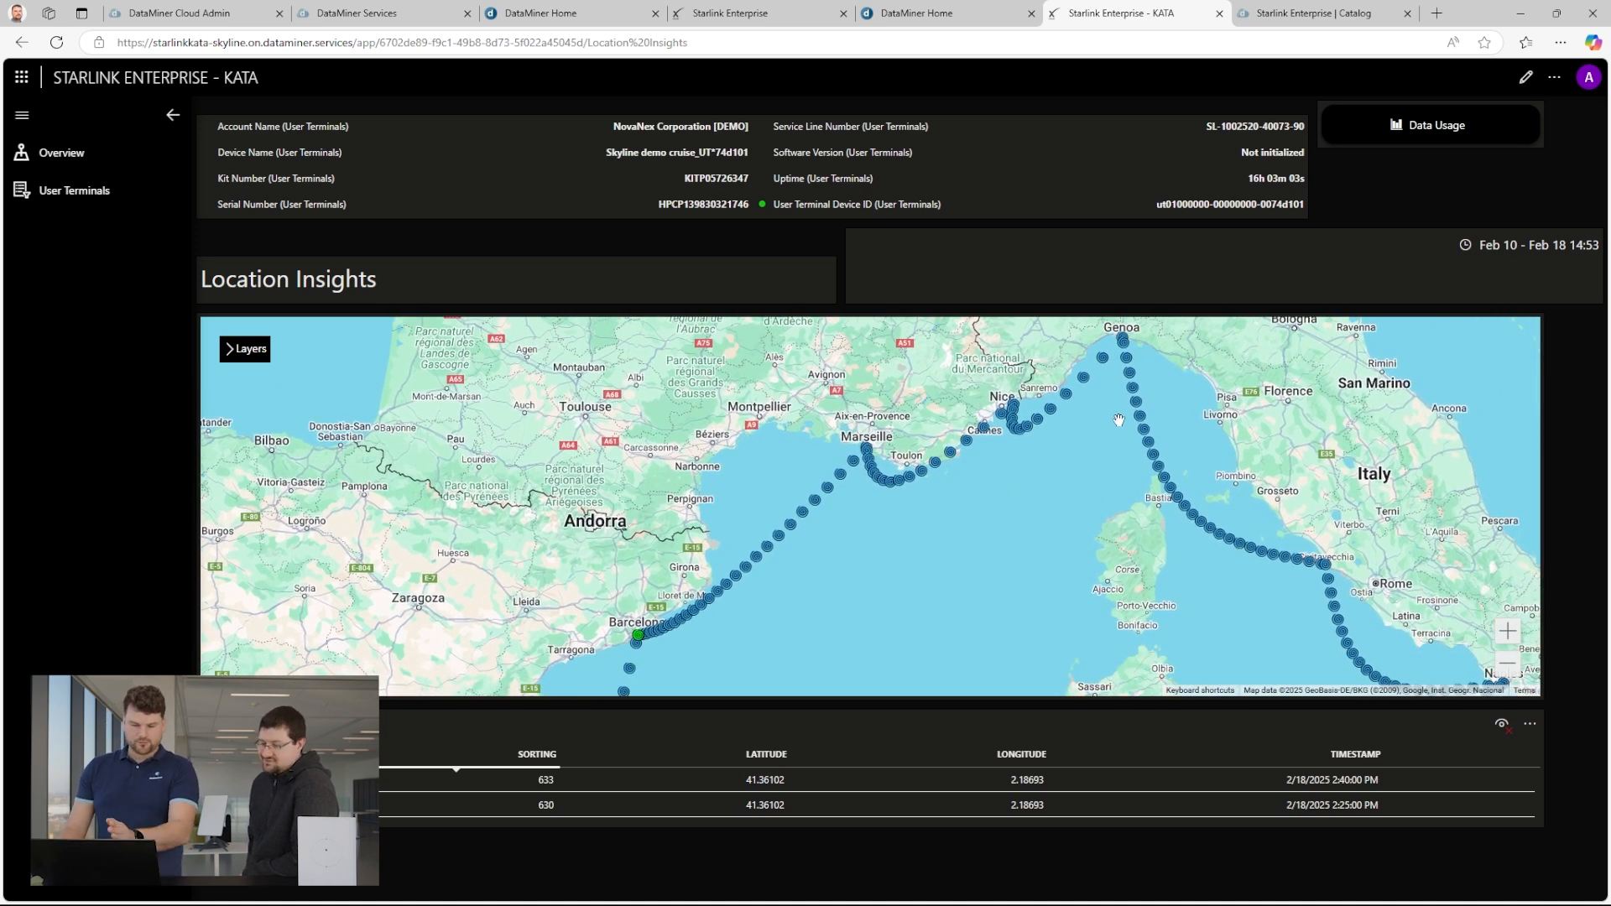
pyautogui.scroll(1, 1117, 418)
pyautogui.scroll(-1, 1215, 502)
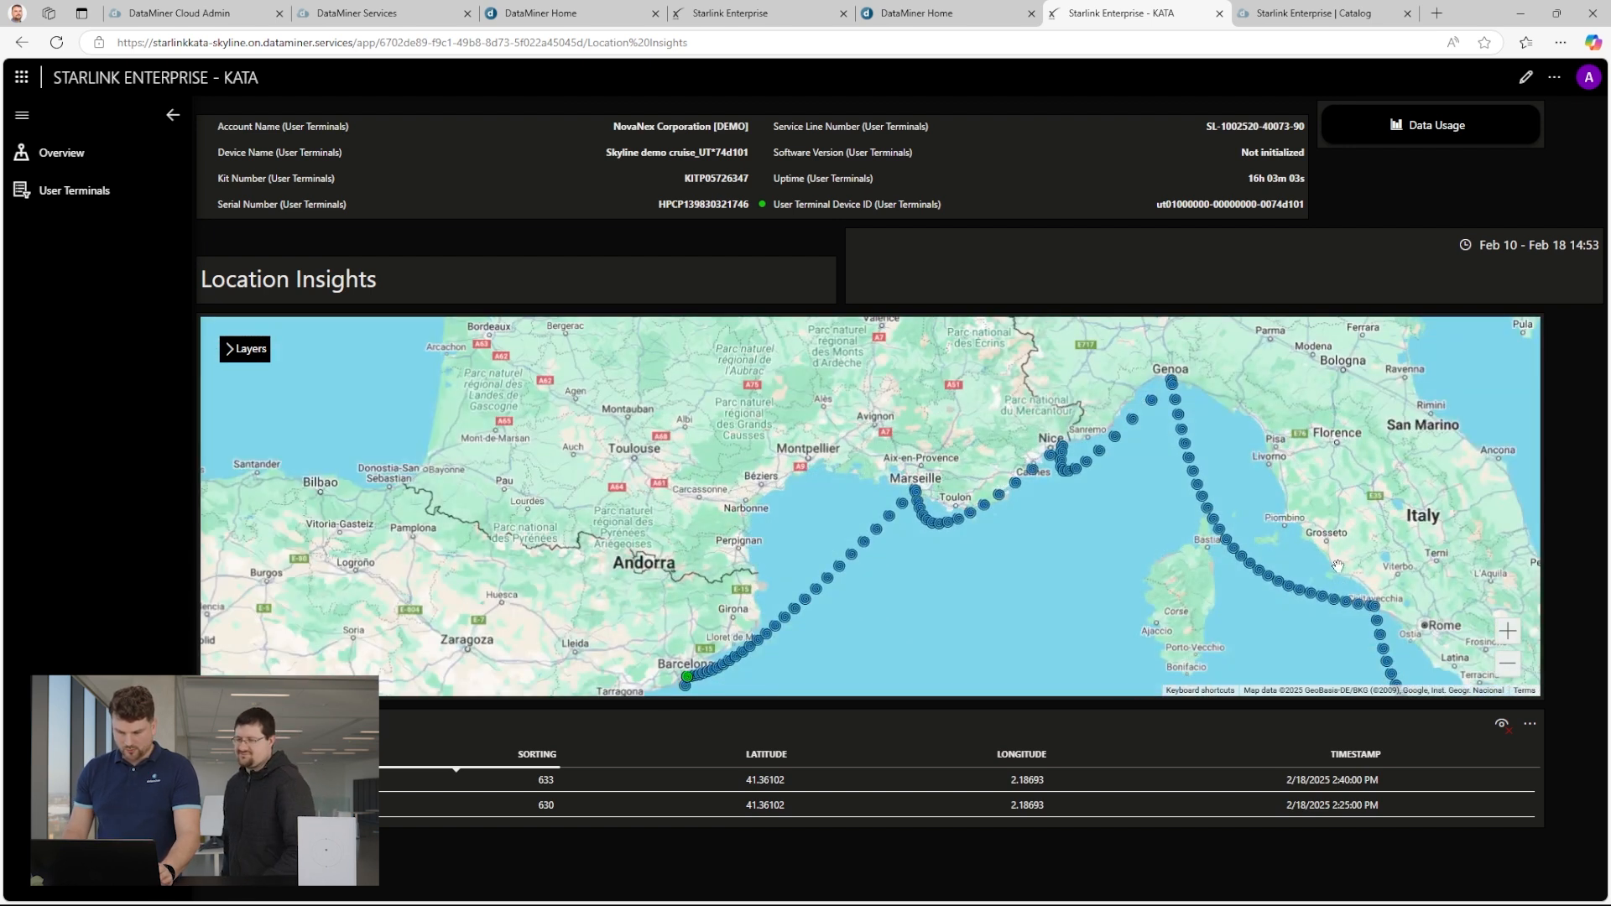
pyautogui.scroll(3, 1376, 631)
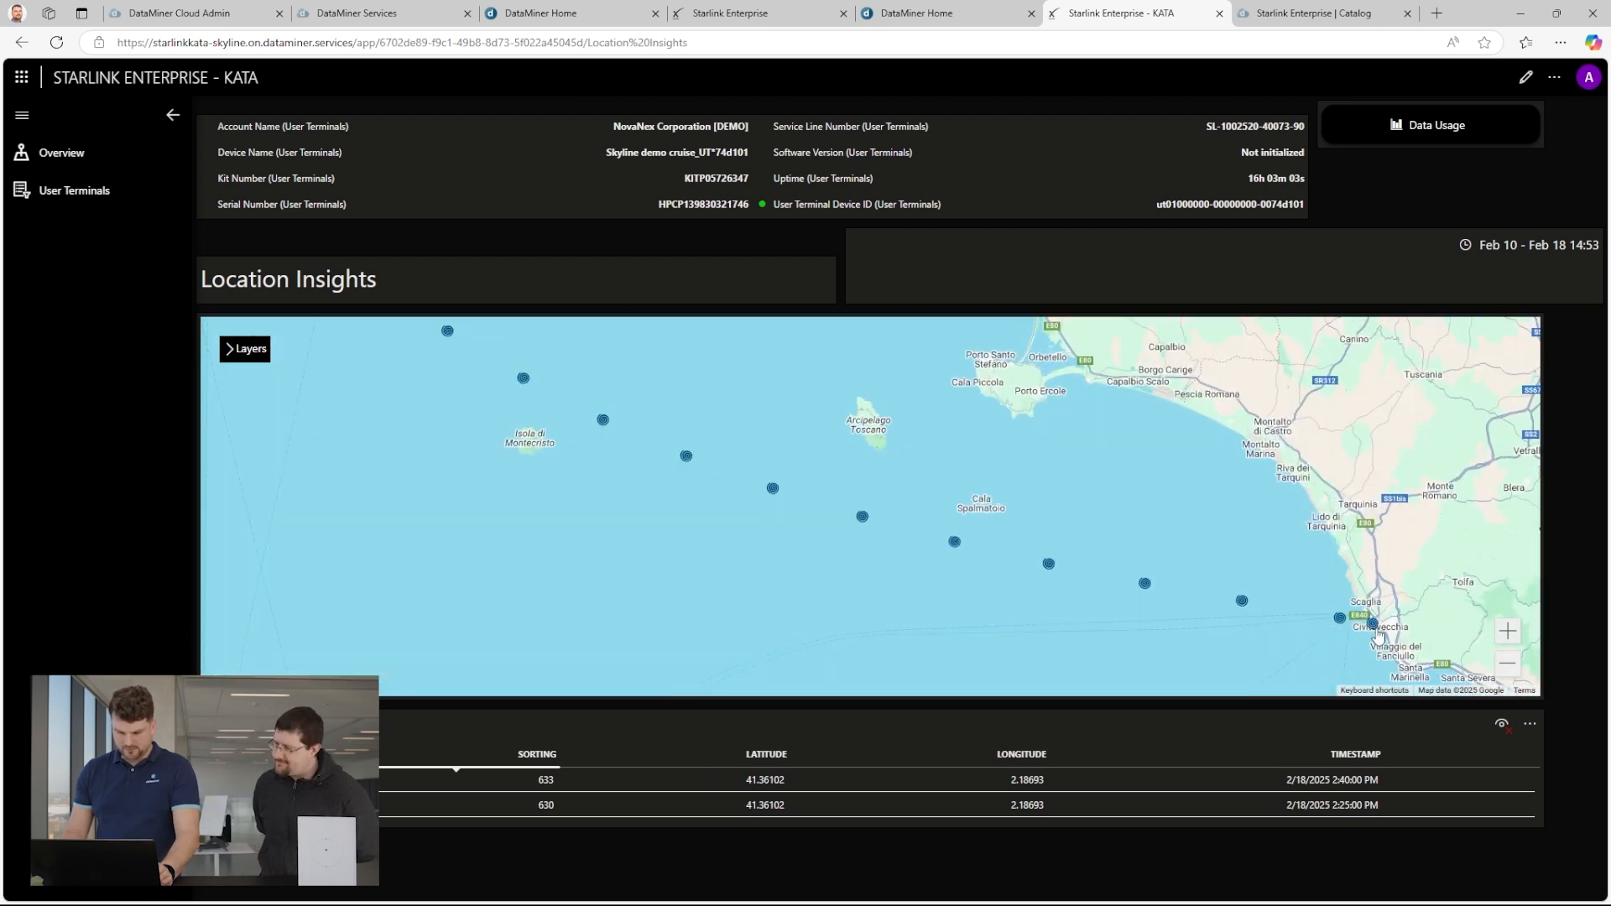
pyautogui.click(1341, 621)
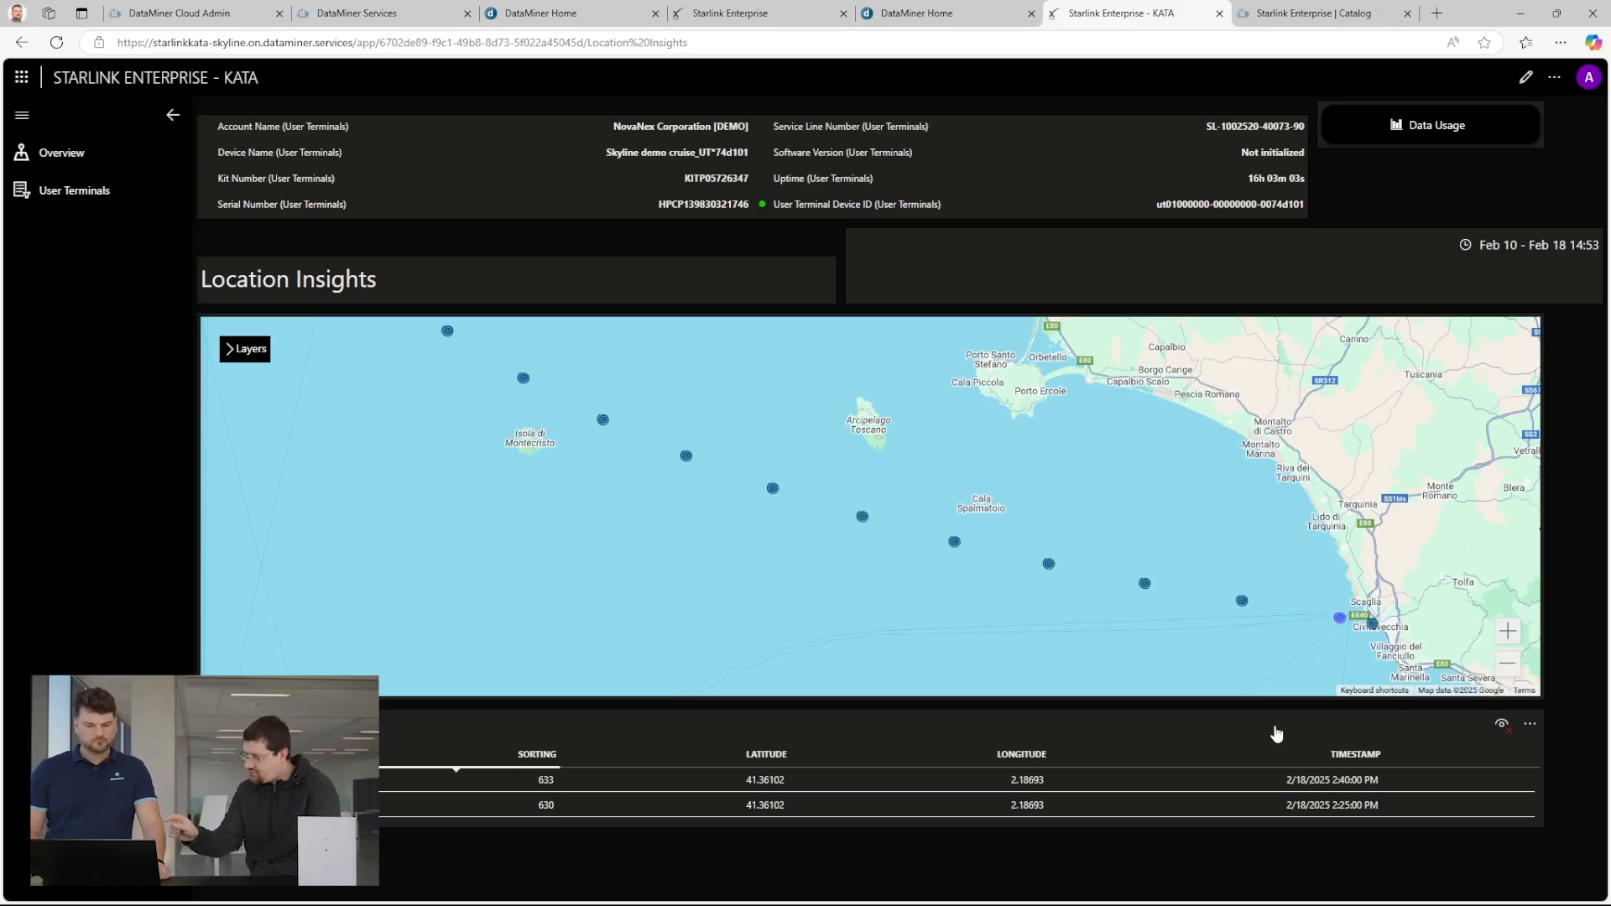
pyautogui.click(1237, 601)
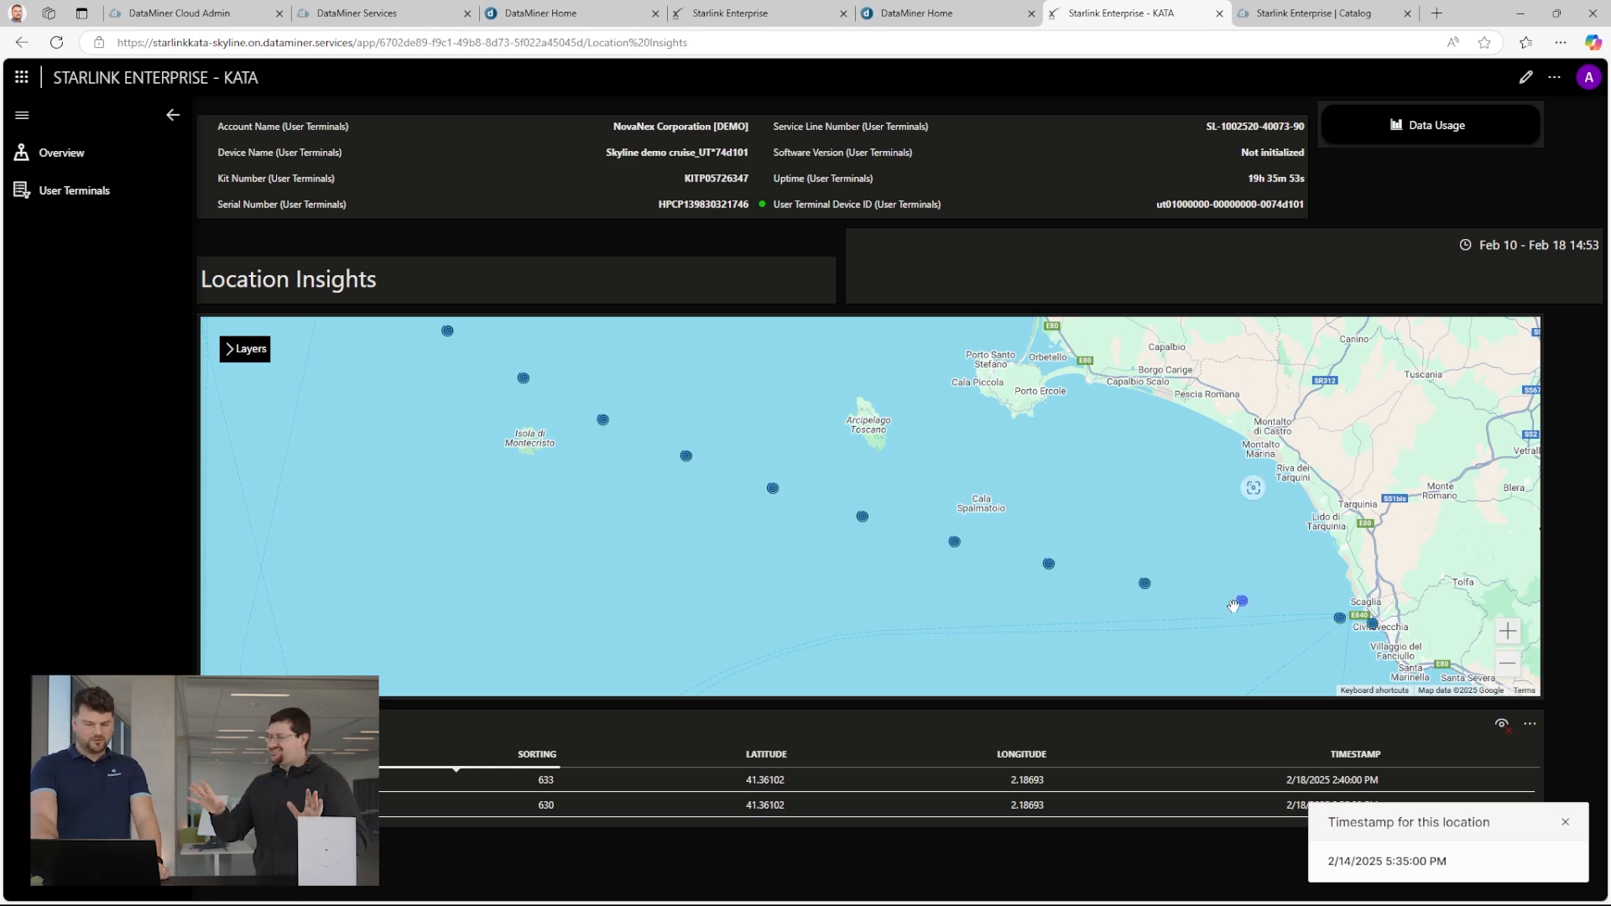